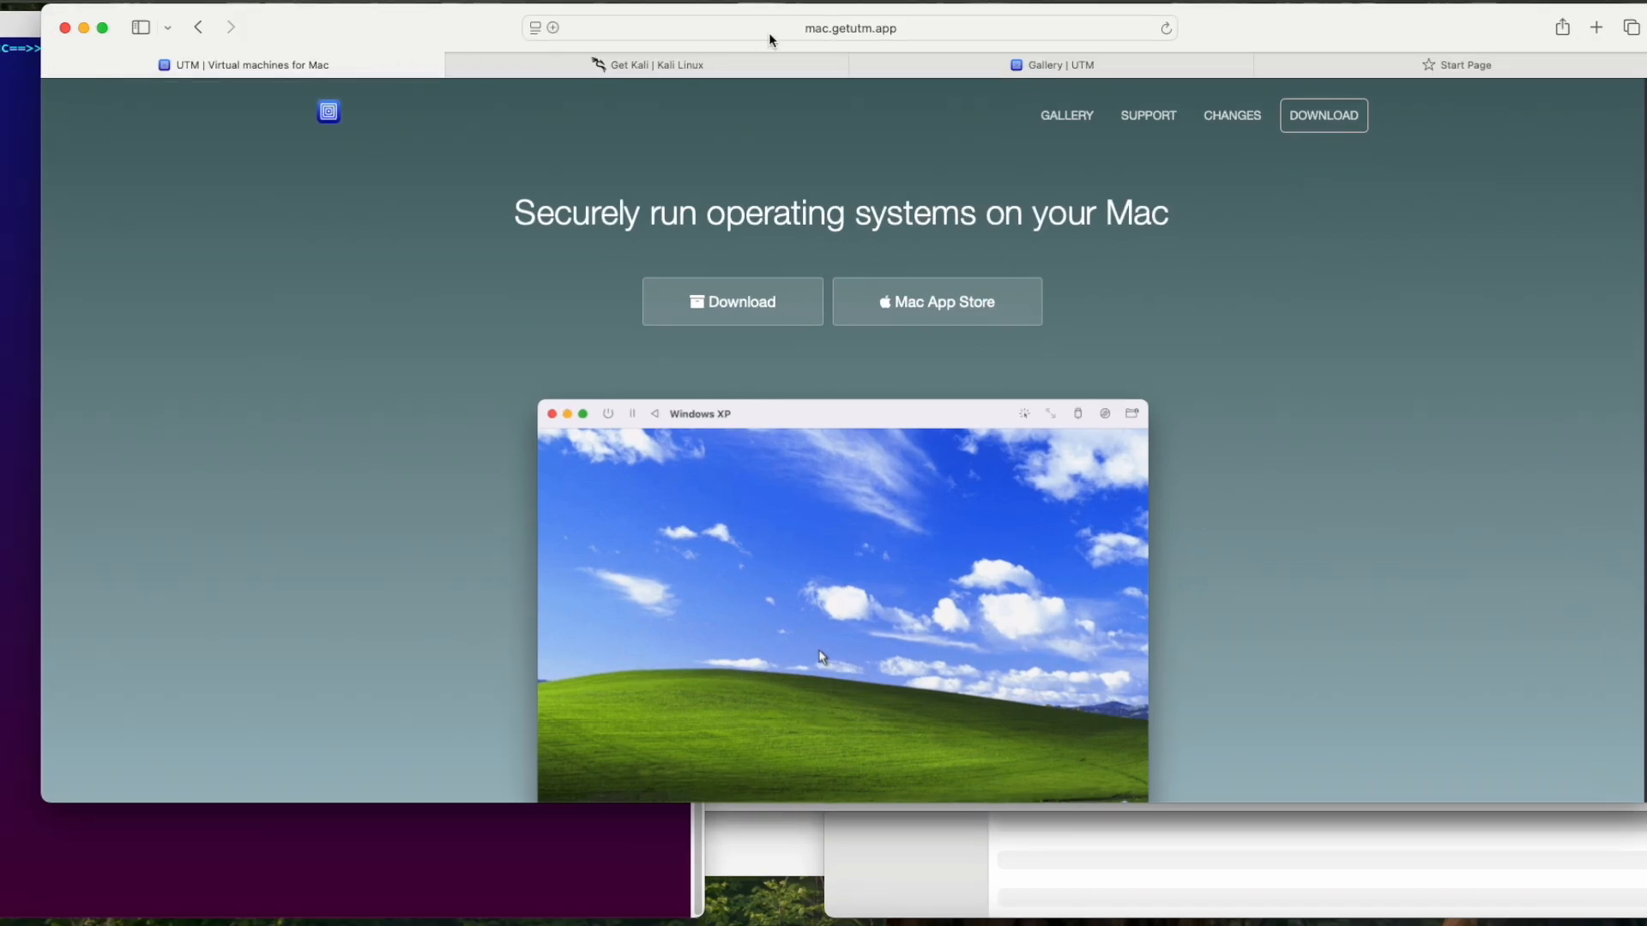
# Step: Examine the UTM download site, its gallery of prebuilt virtual machines, and the platform options on Kali's download page
pyautogui.click(698, 64)
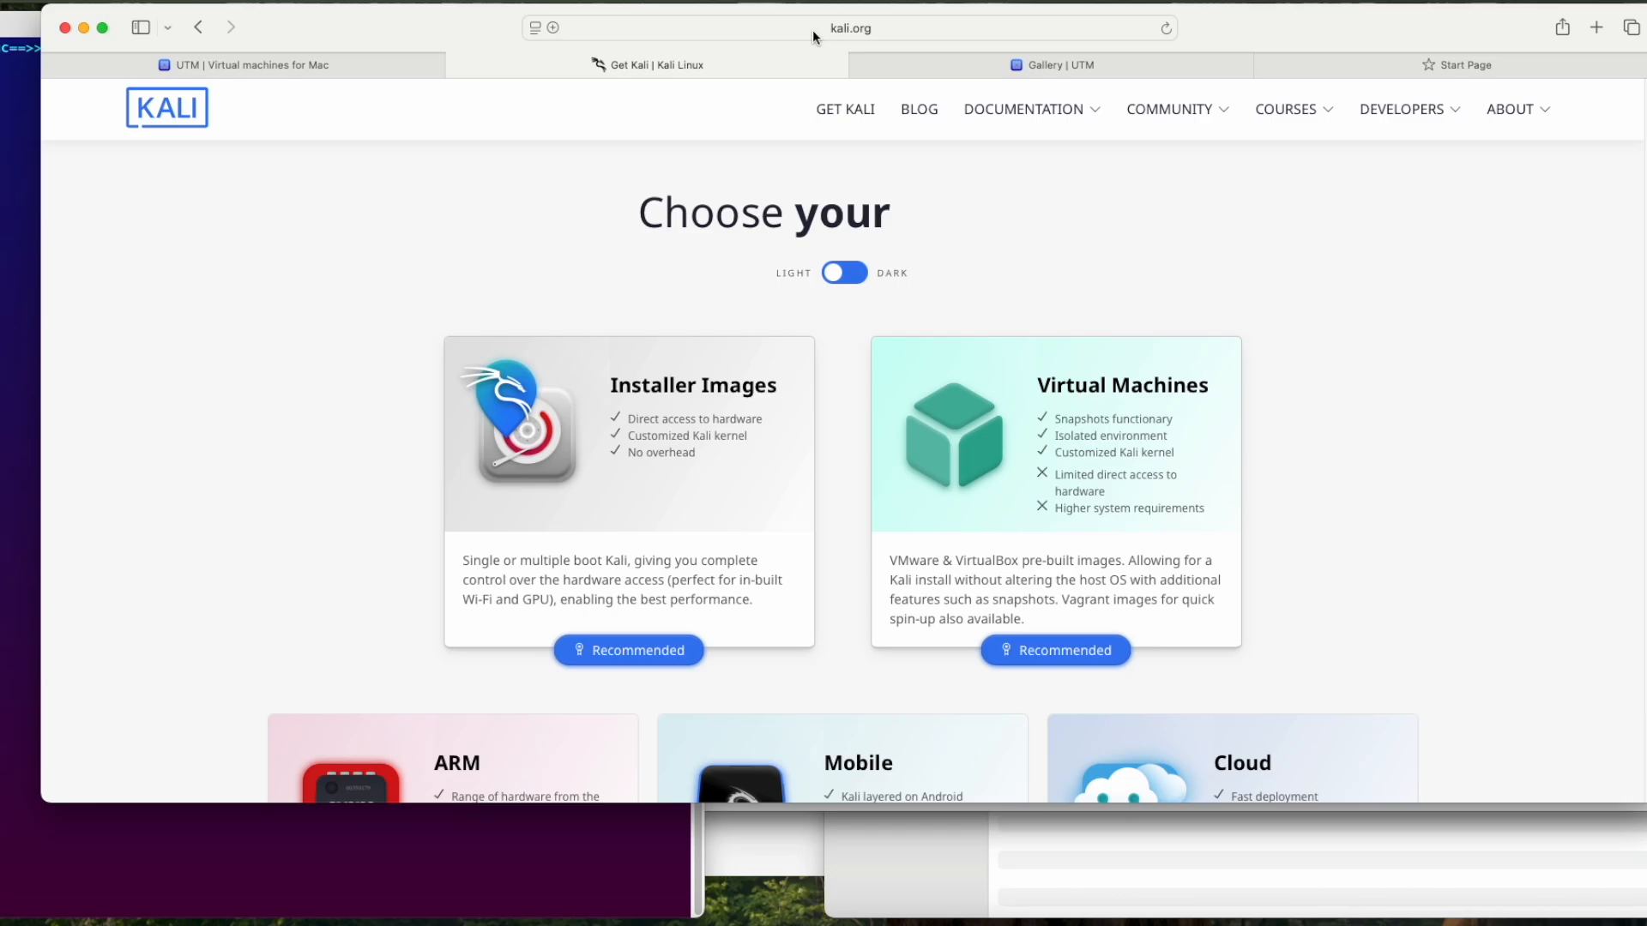
pyautogui.click(378, 74)
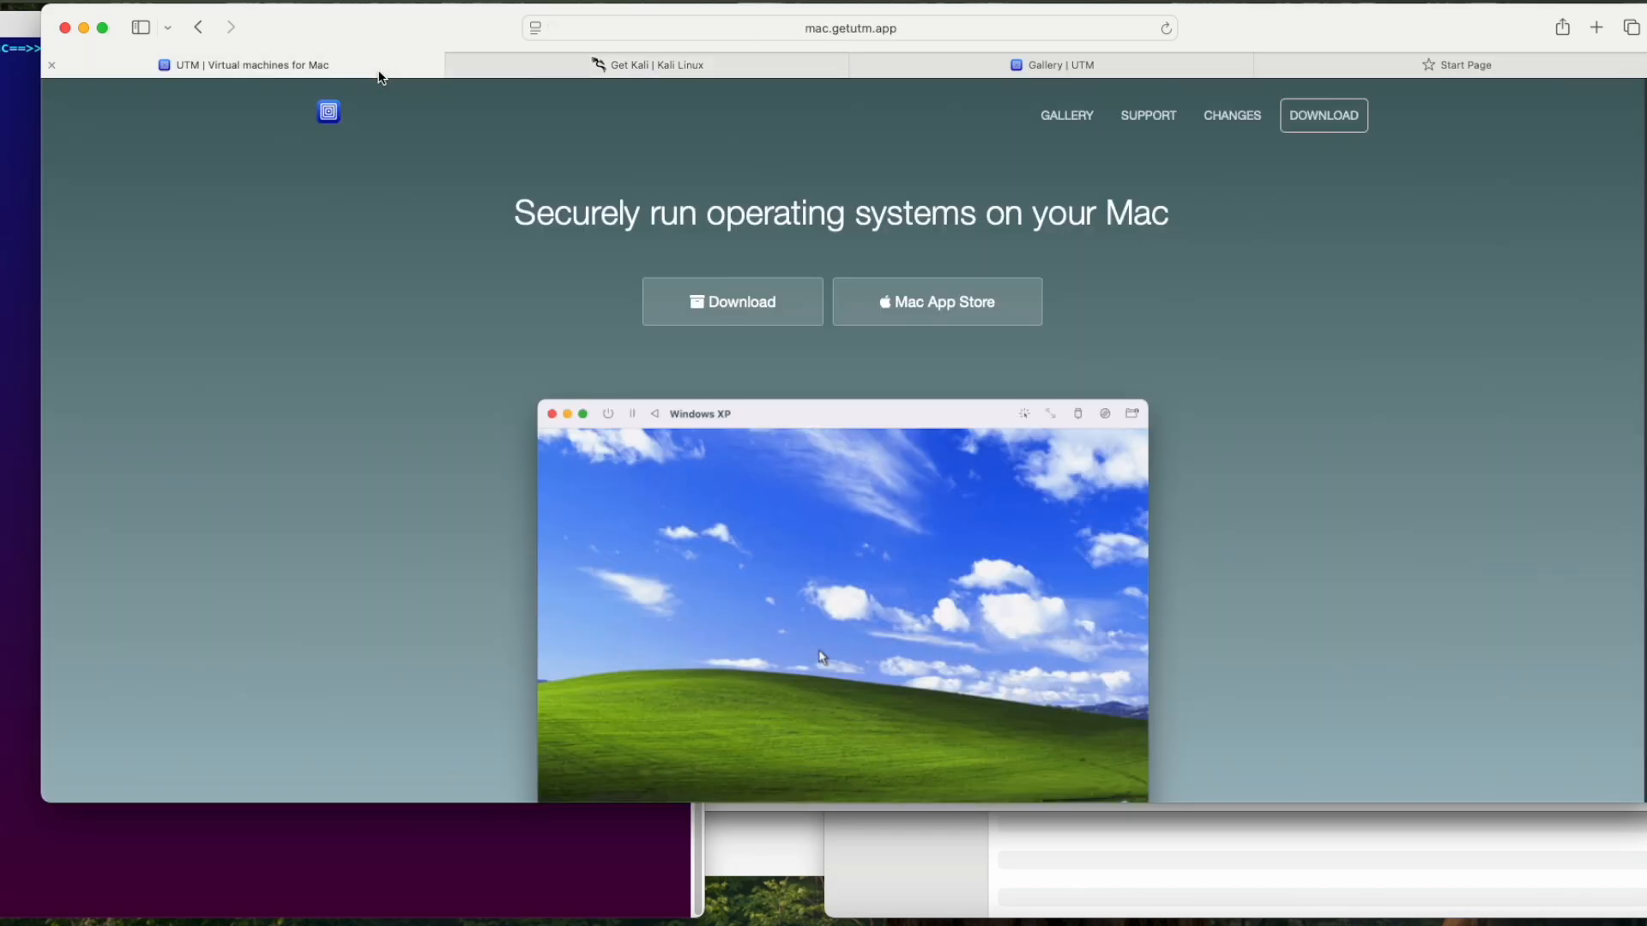
pyautogui.click(1080, 108)
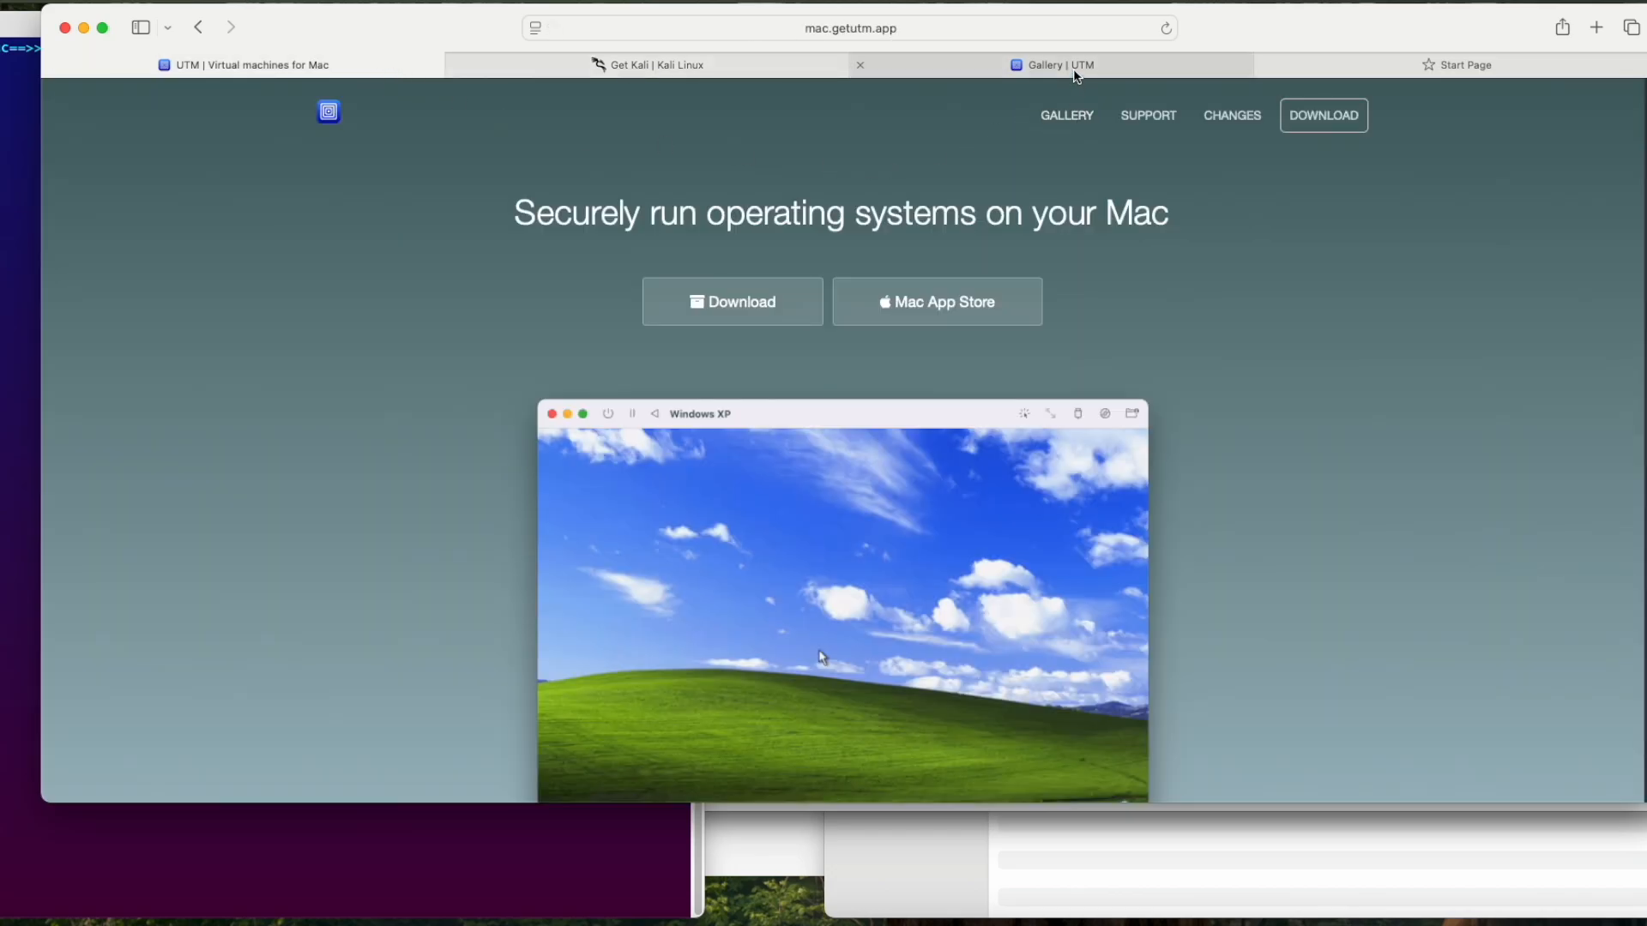
pyautogui.scroll(-2, 990, 215)
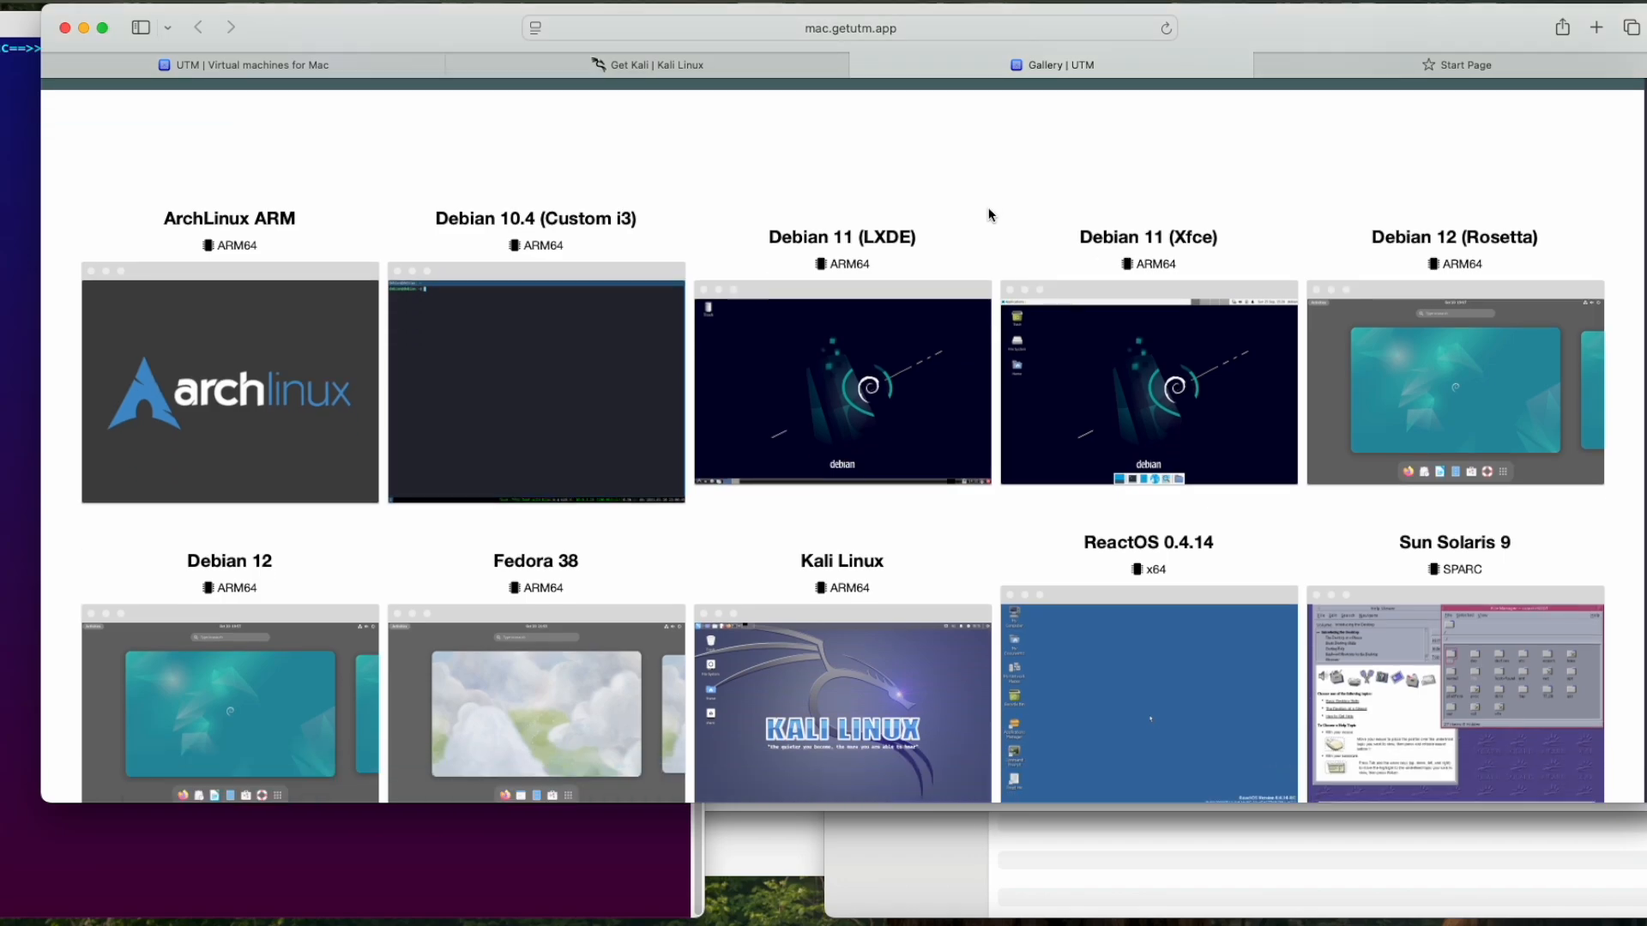
pyautogui.scroll(-2, 990, 215)
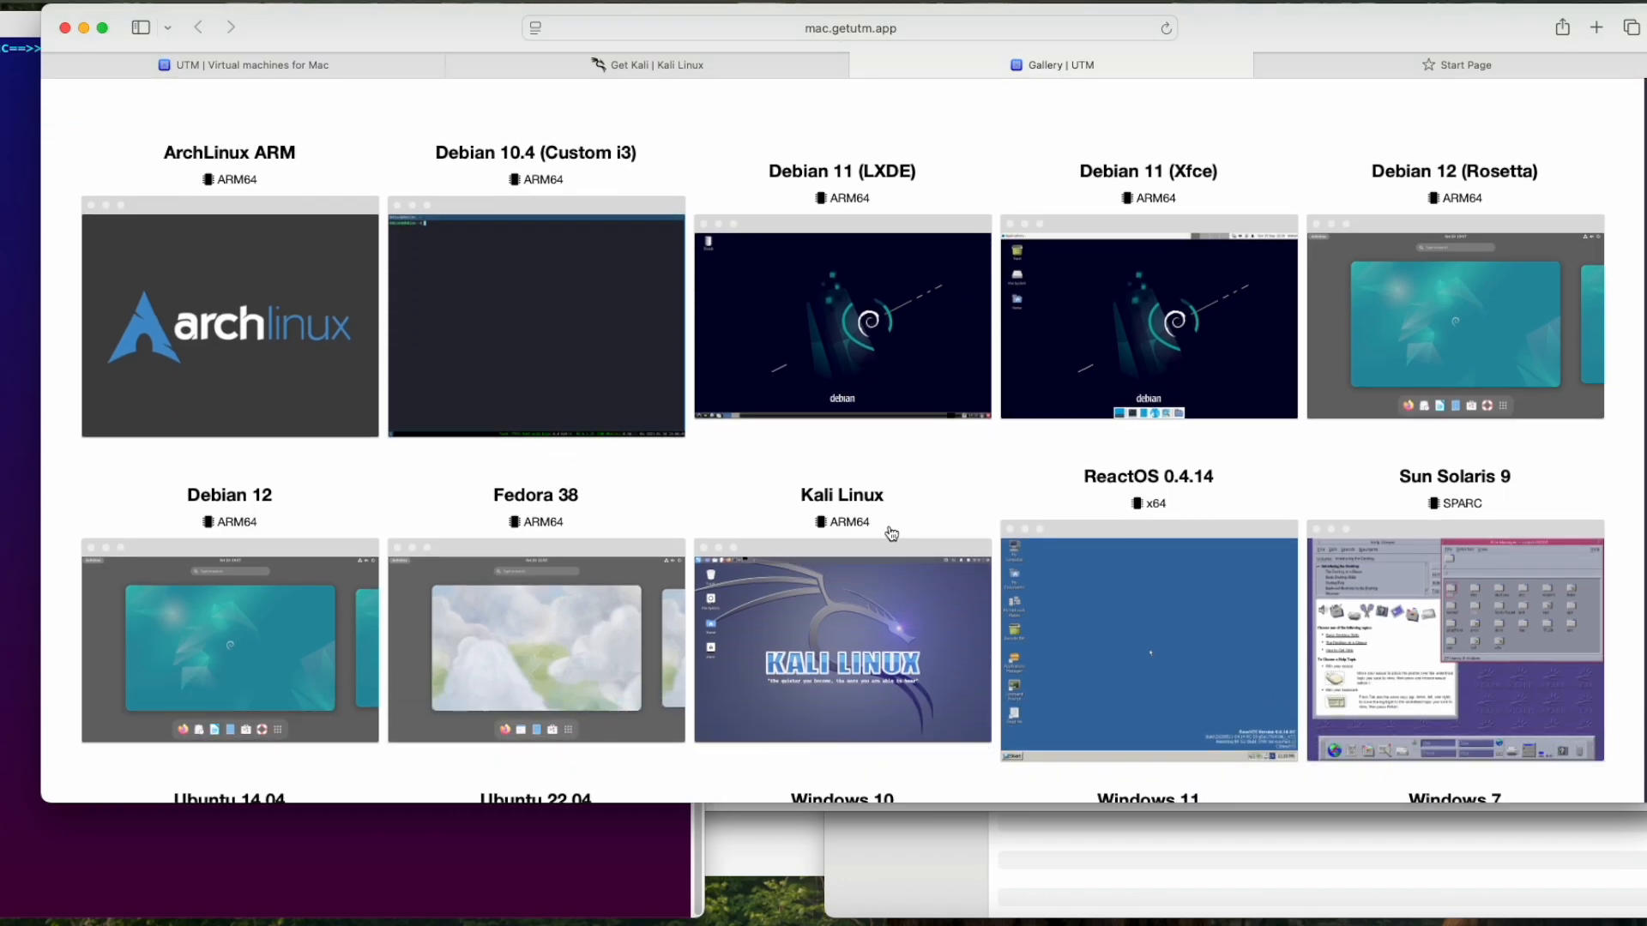
pyautogui.scroll(-3, 889, 524)
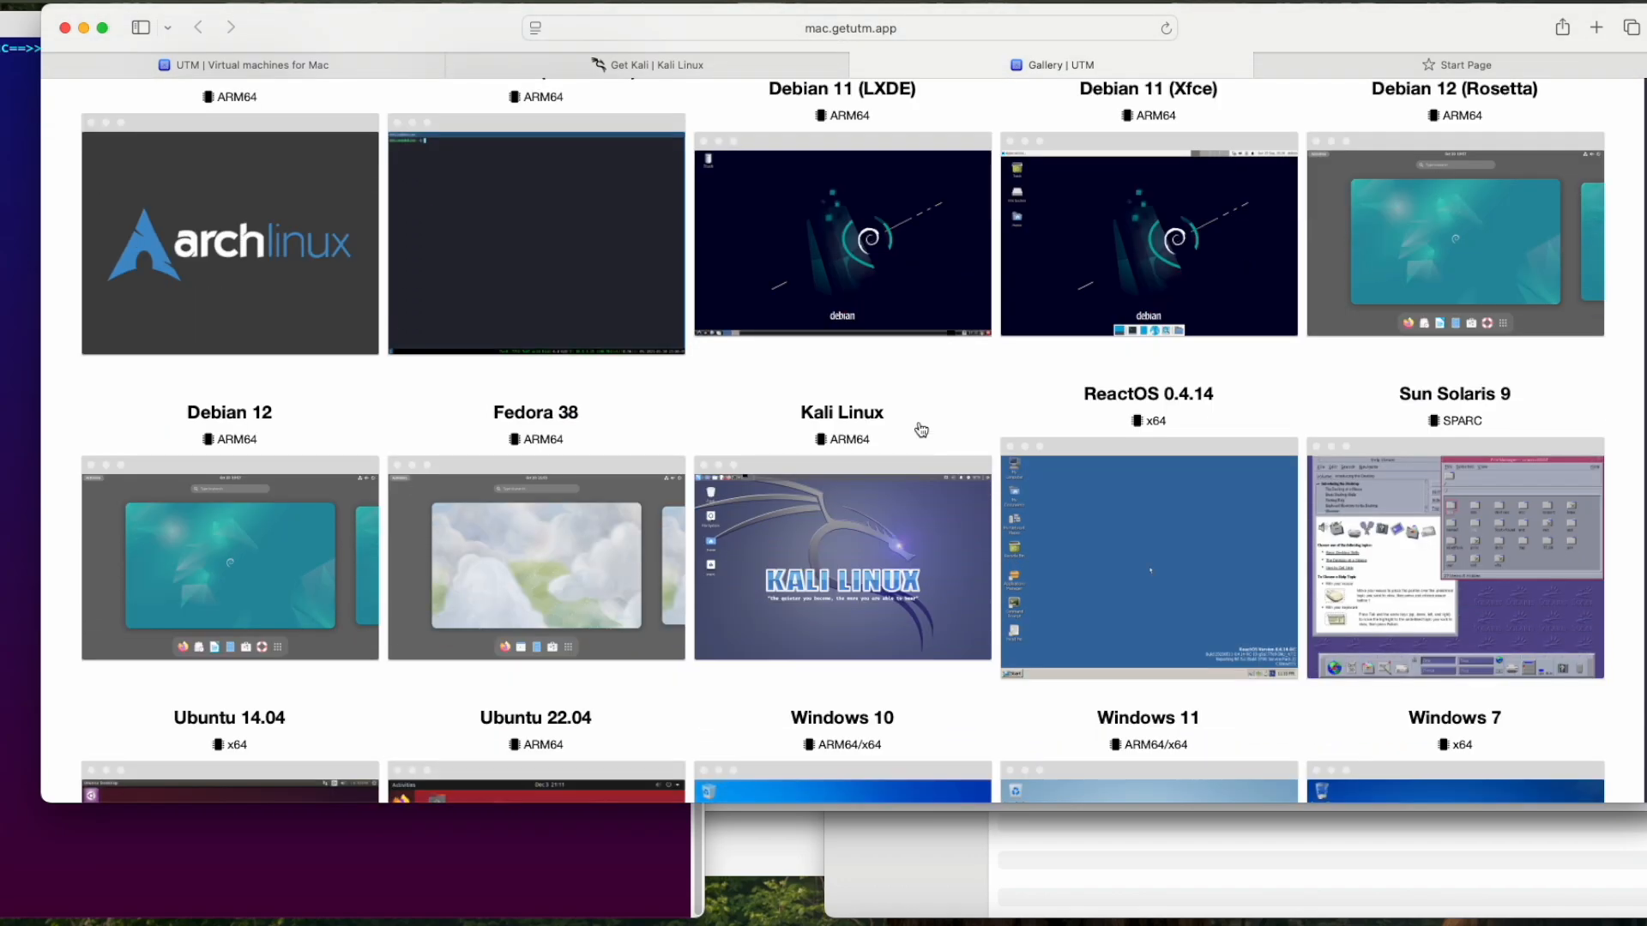
pyautogui.scroll(4, 920, 429)
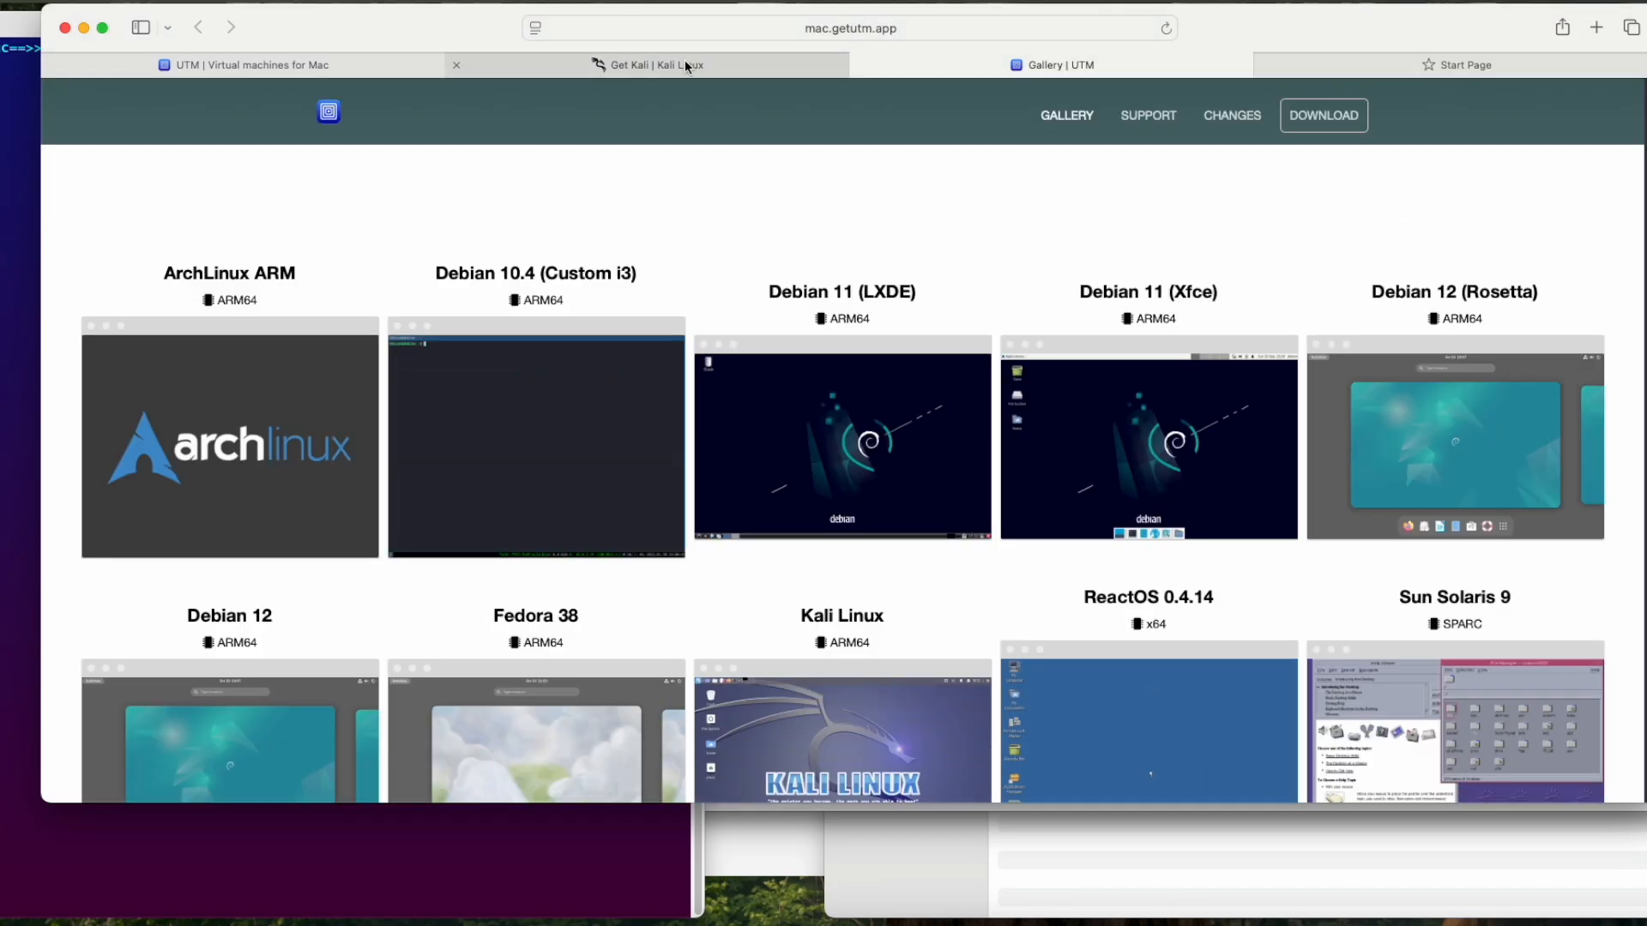
pyautogui.click(685, 63)
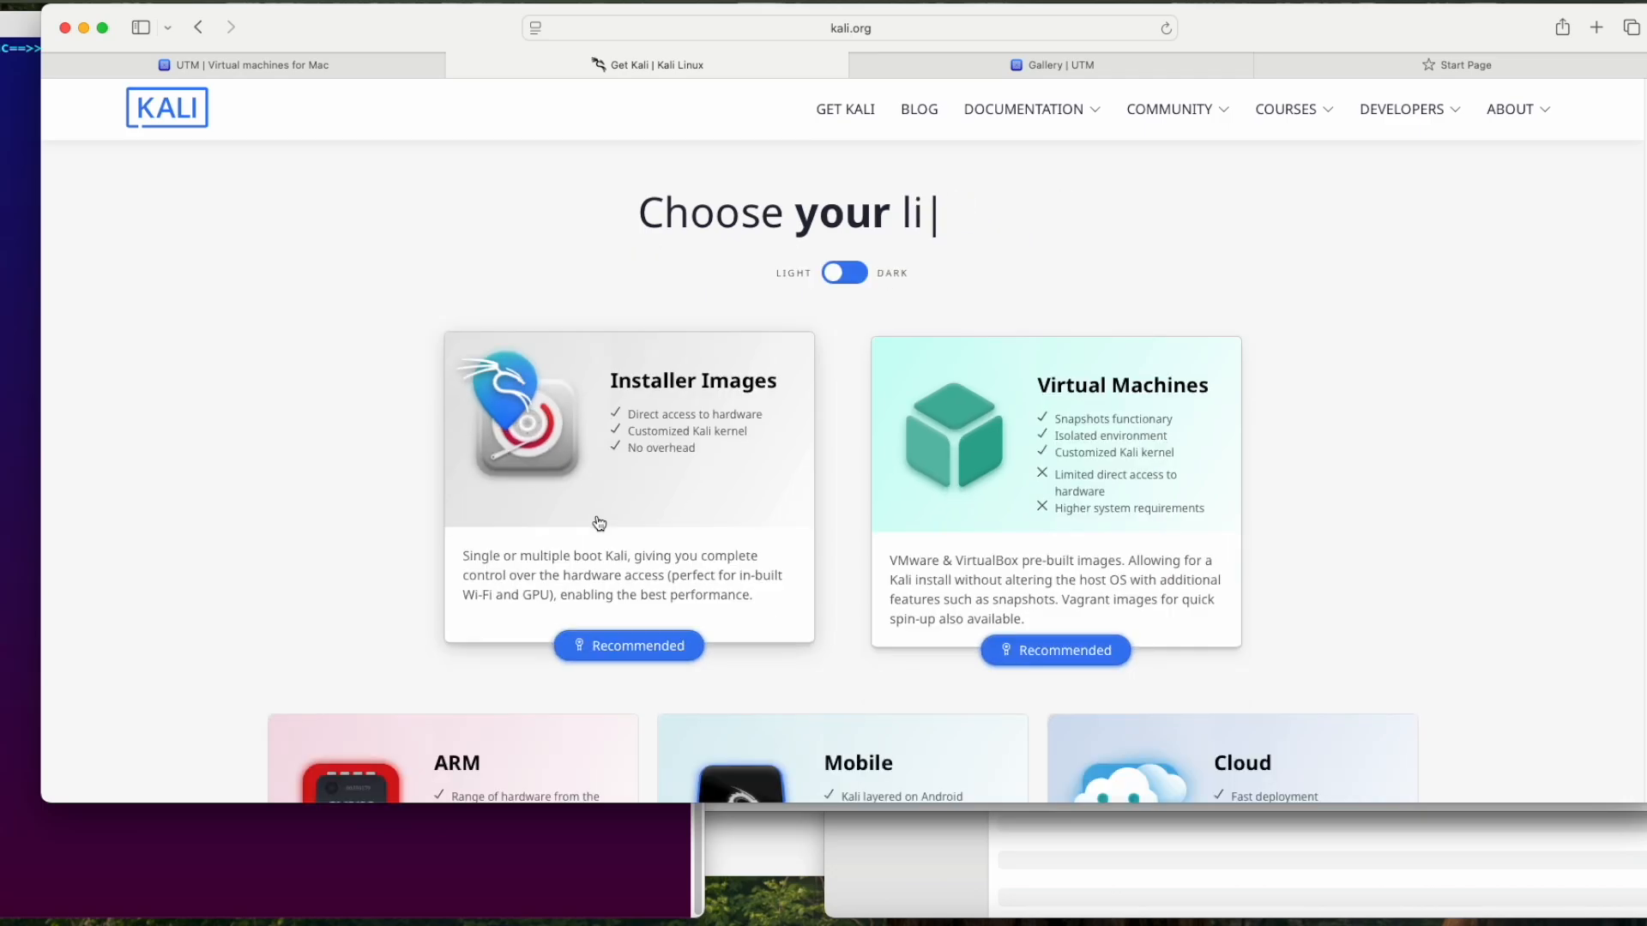
pyautogui.scroll(-3, 979, 391)
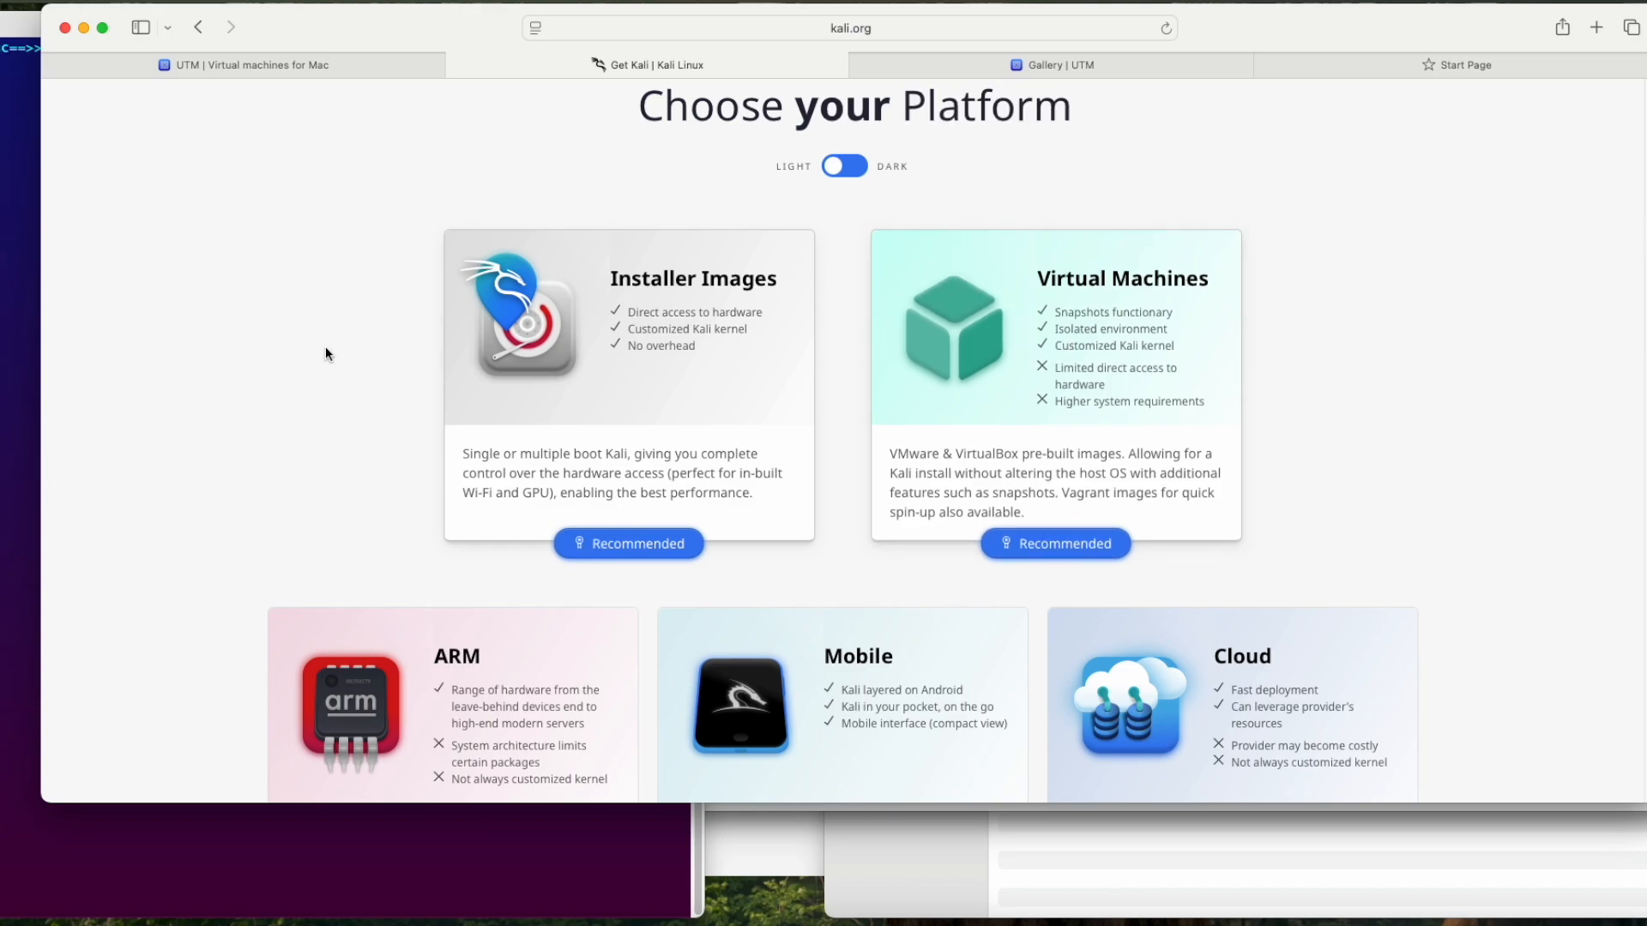
# Step: Switch to Finder, close the extra windows, and check the Kali installer ISO and UTM.dmg in the UTM and Kali - 2025 folder
pyautogui.click(39, 918)
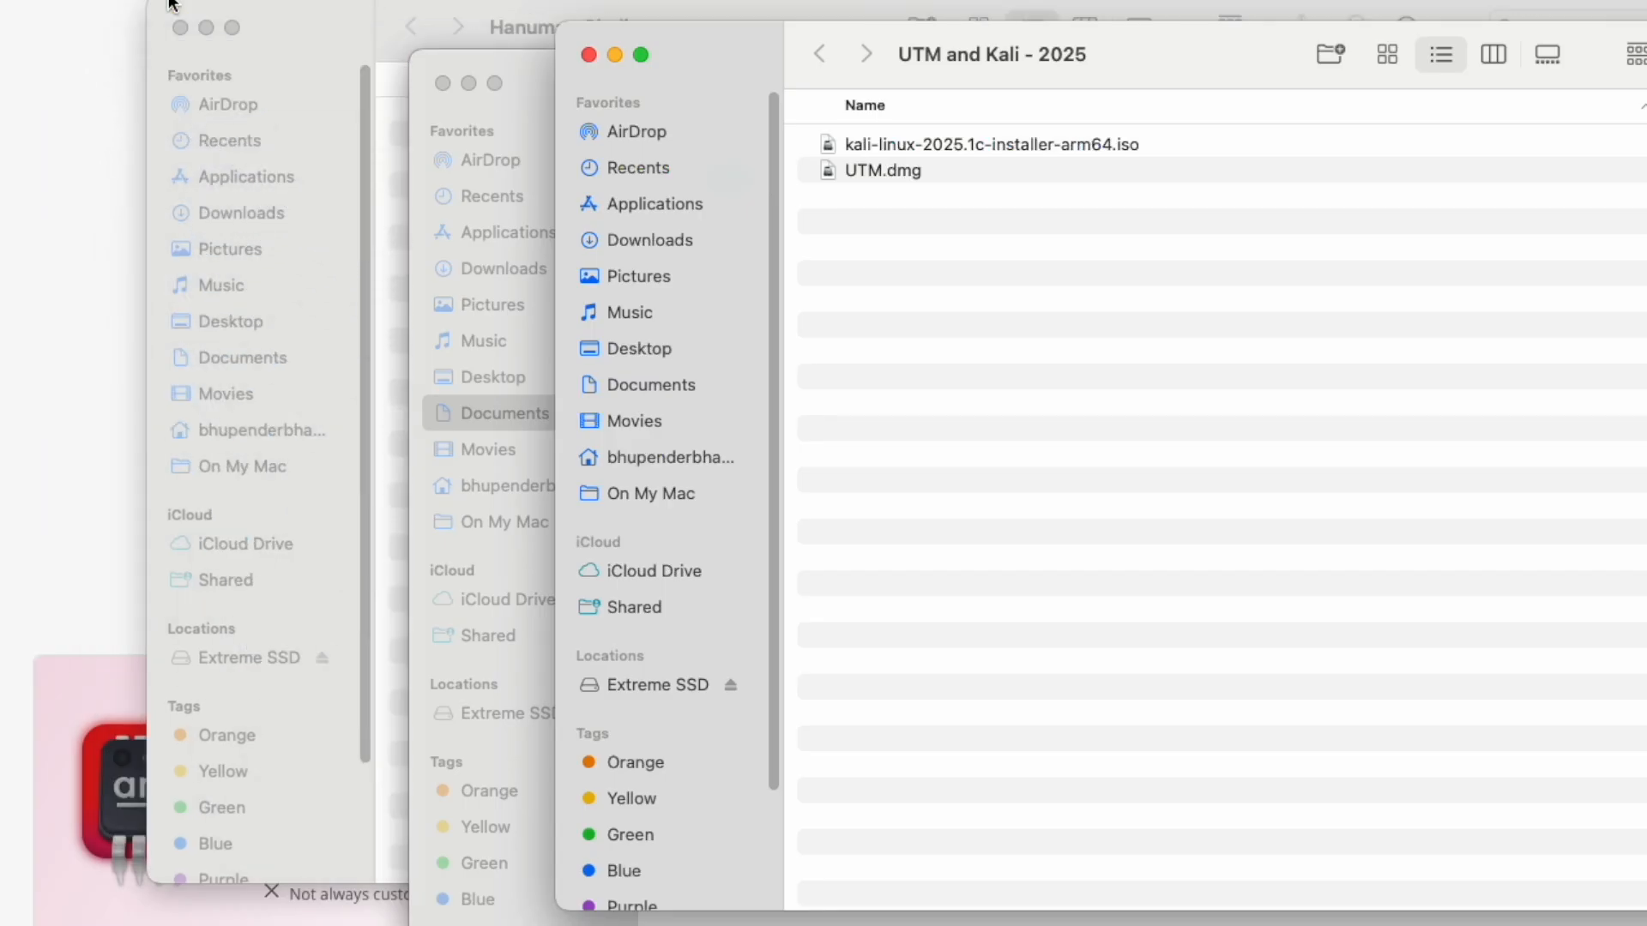
pyautogui.click(441, 81)
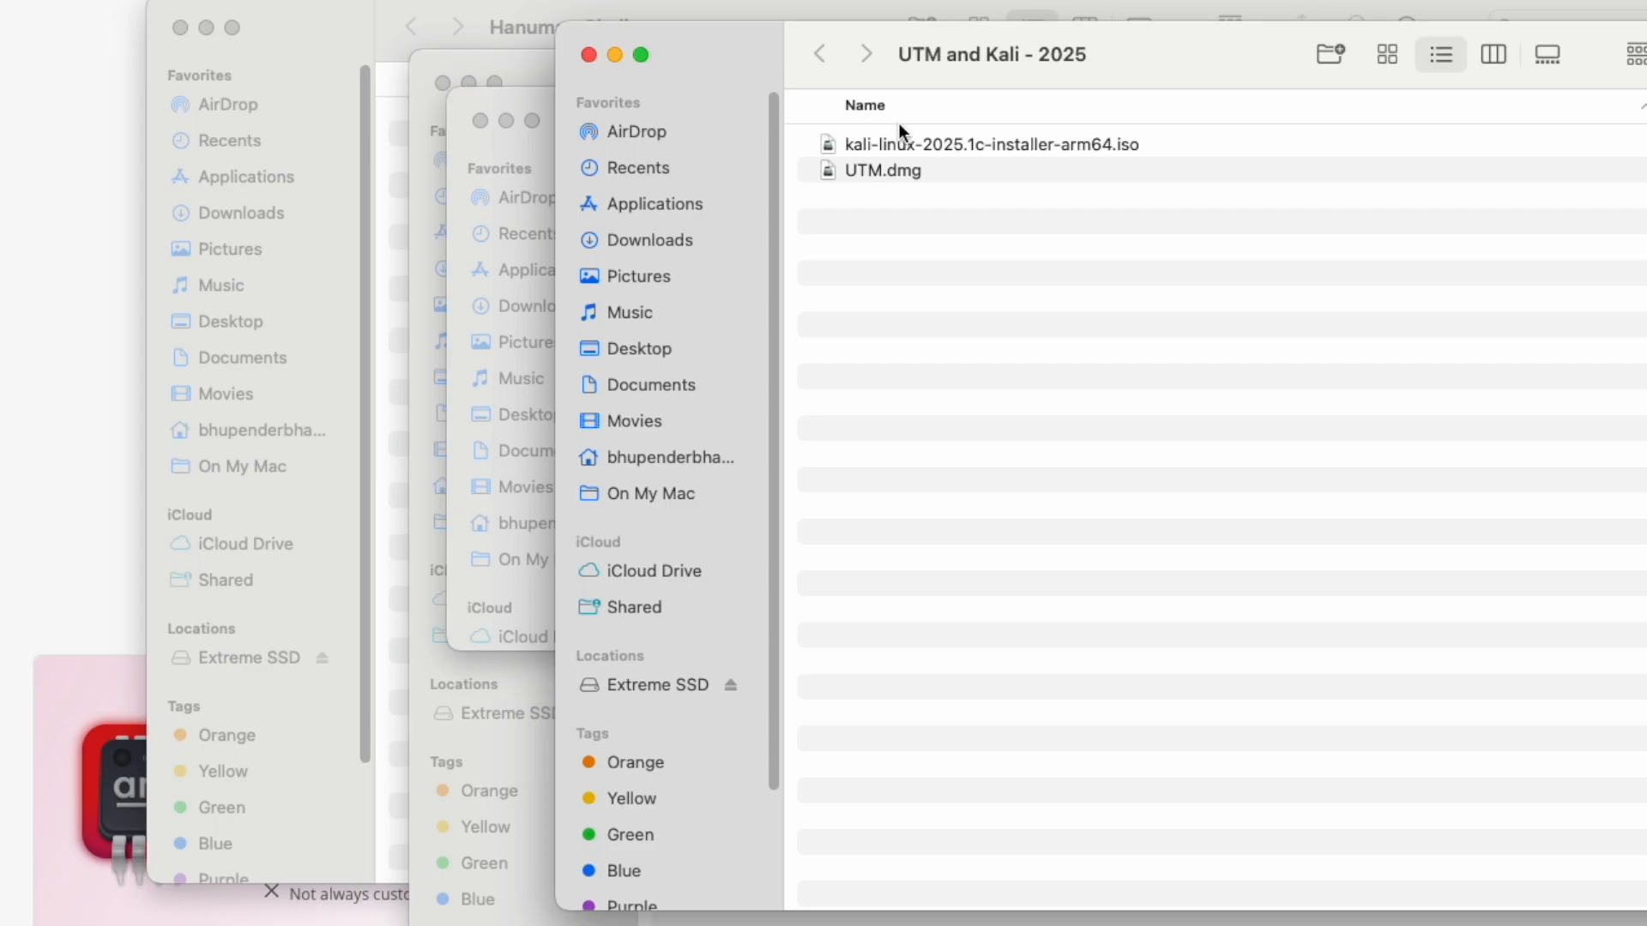
pyautogui.click(180, 28)
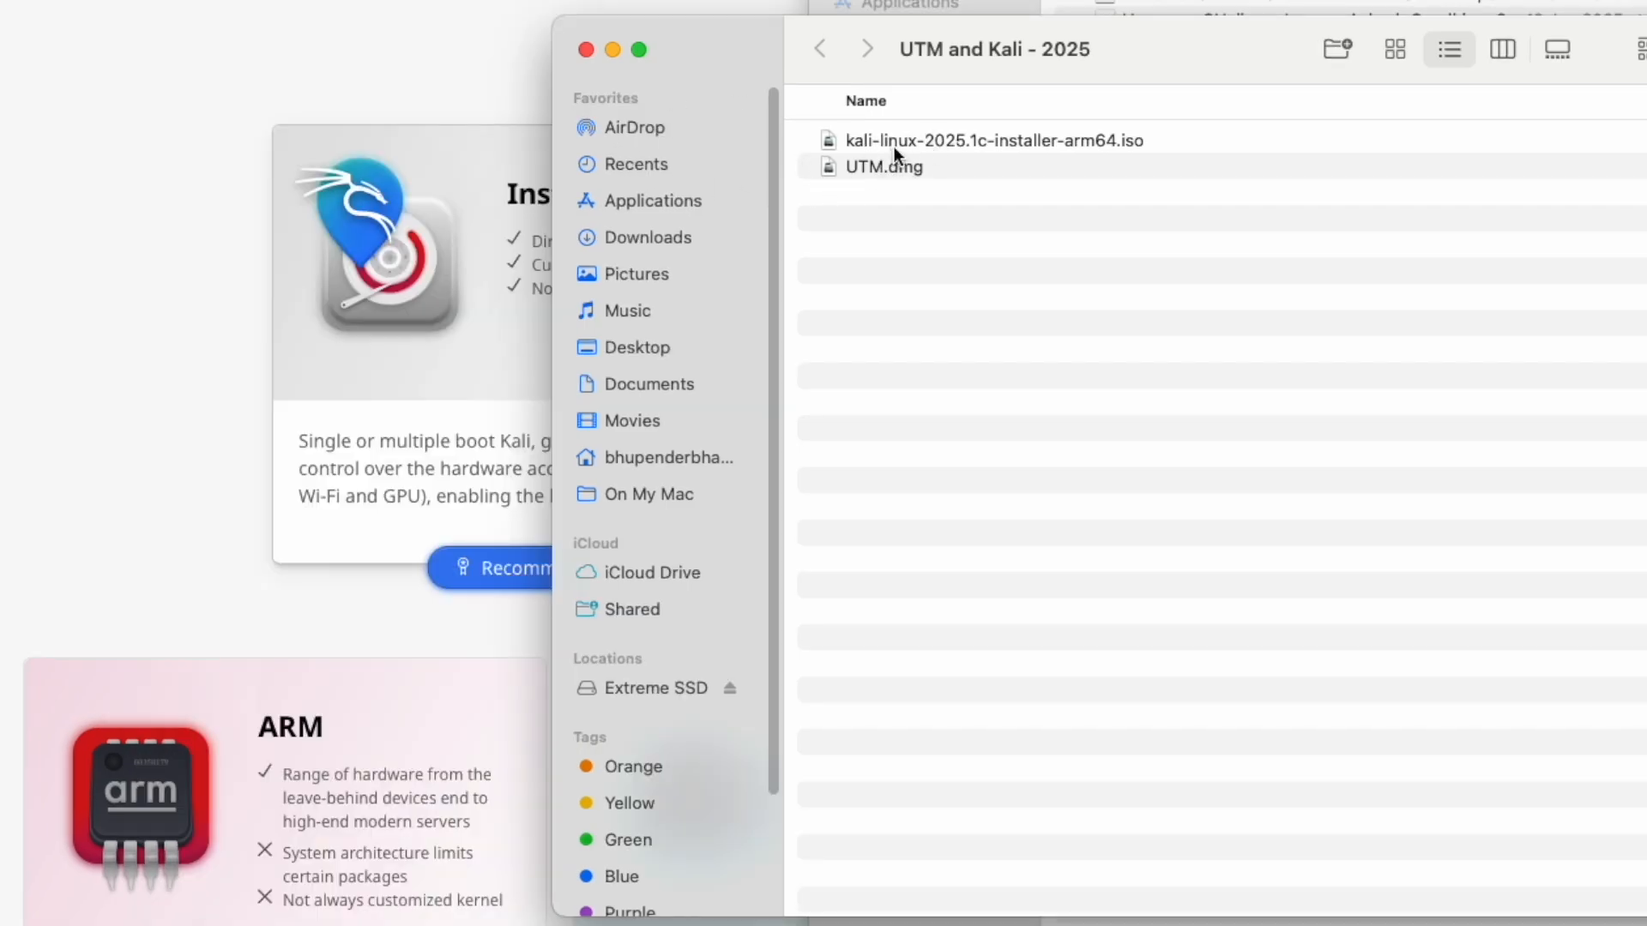
pyautogui.click(1024, 141)
pyautogui.click(912, 168)
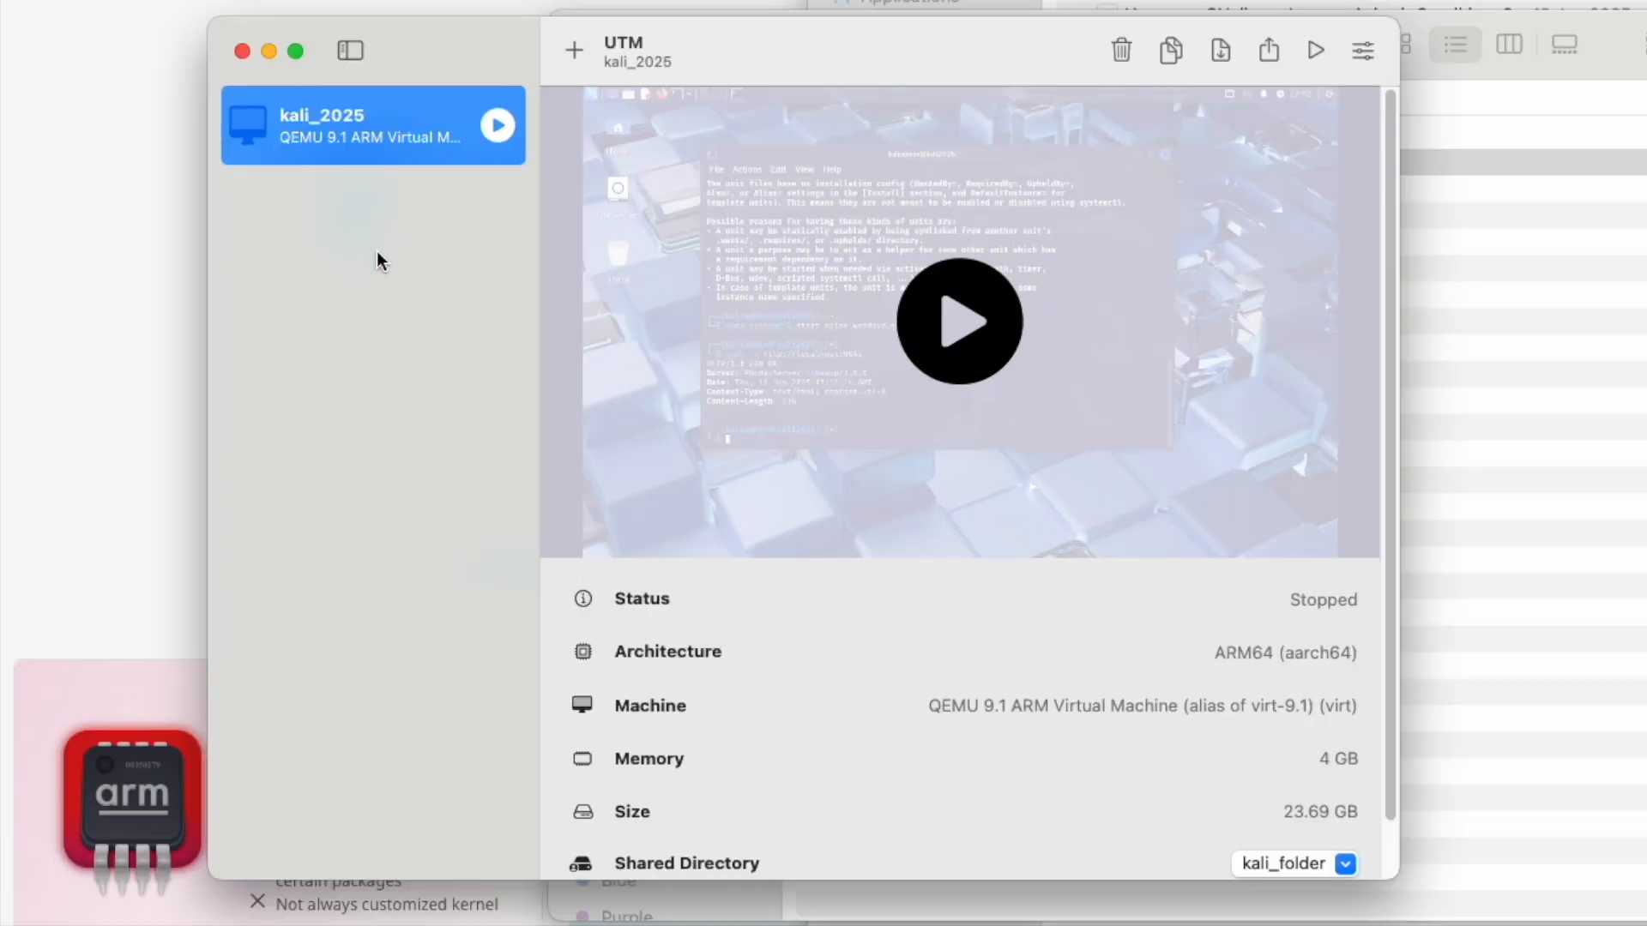
# Step: In UTM, set up a new virtualized machine with operating system Other and kali-linux-2025.1c-installer-arm64.iso as its boot image
pyautogui.click(572, 49)
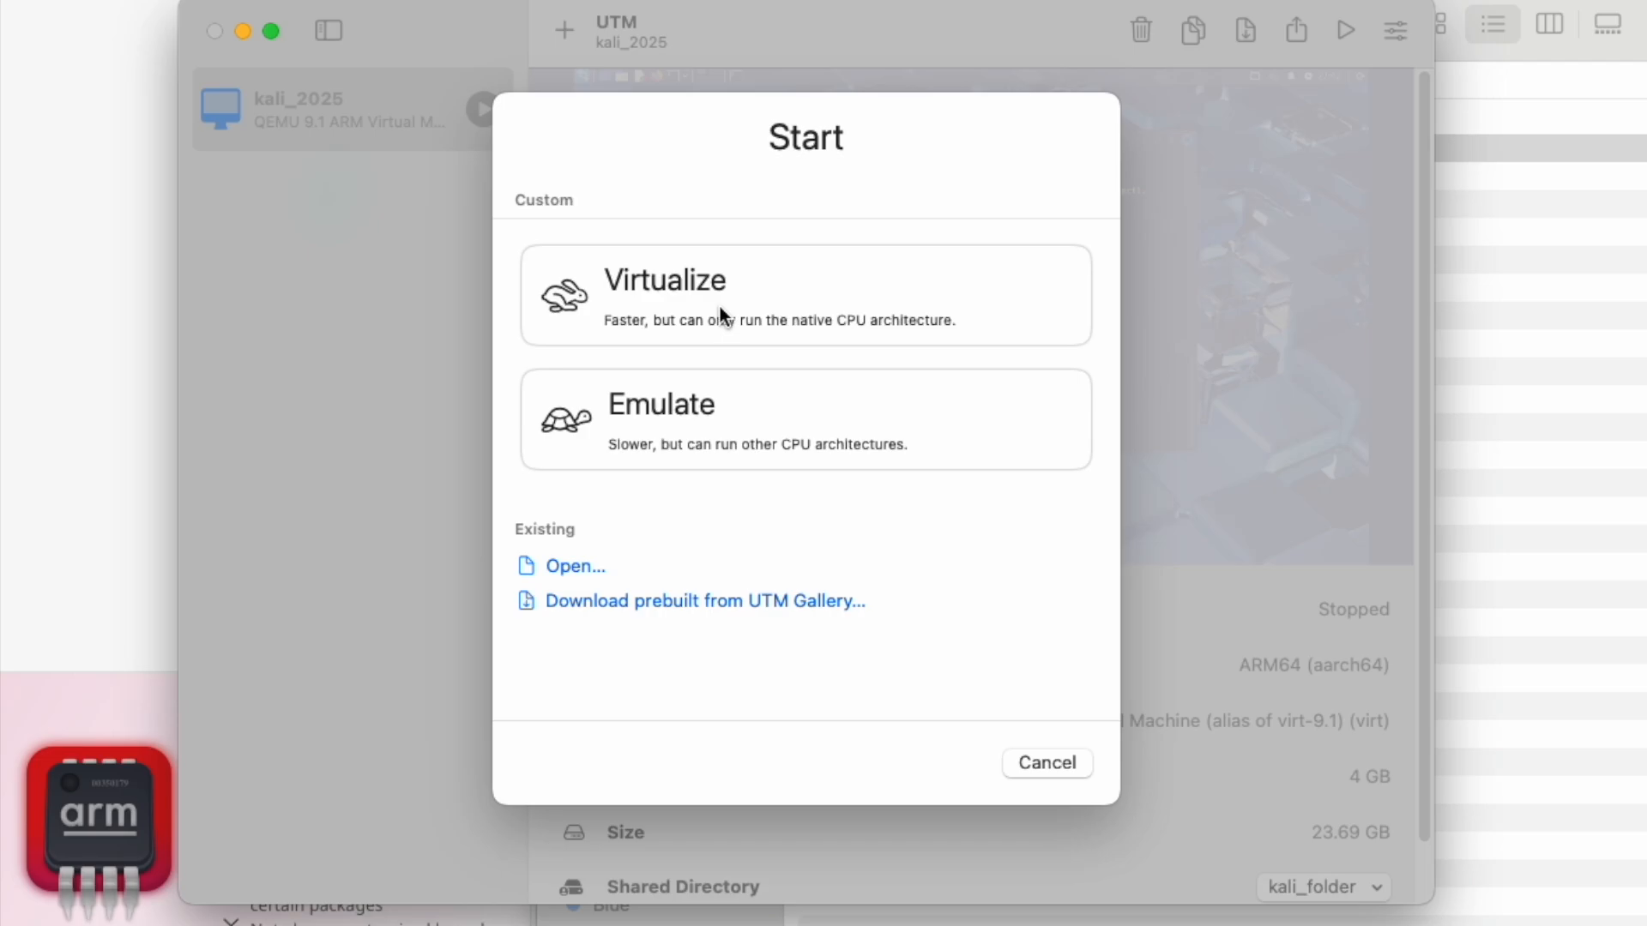
pyautogui.click(722, 315)
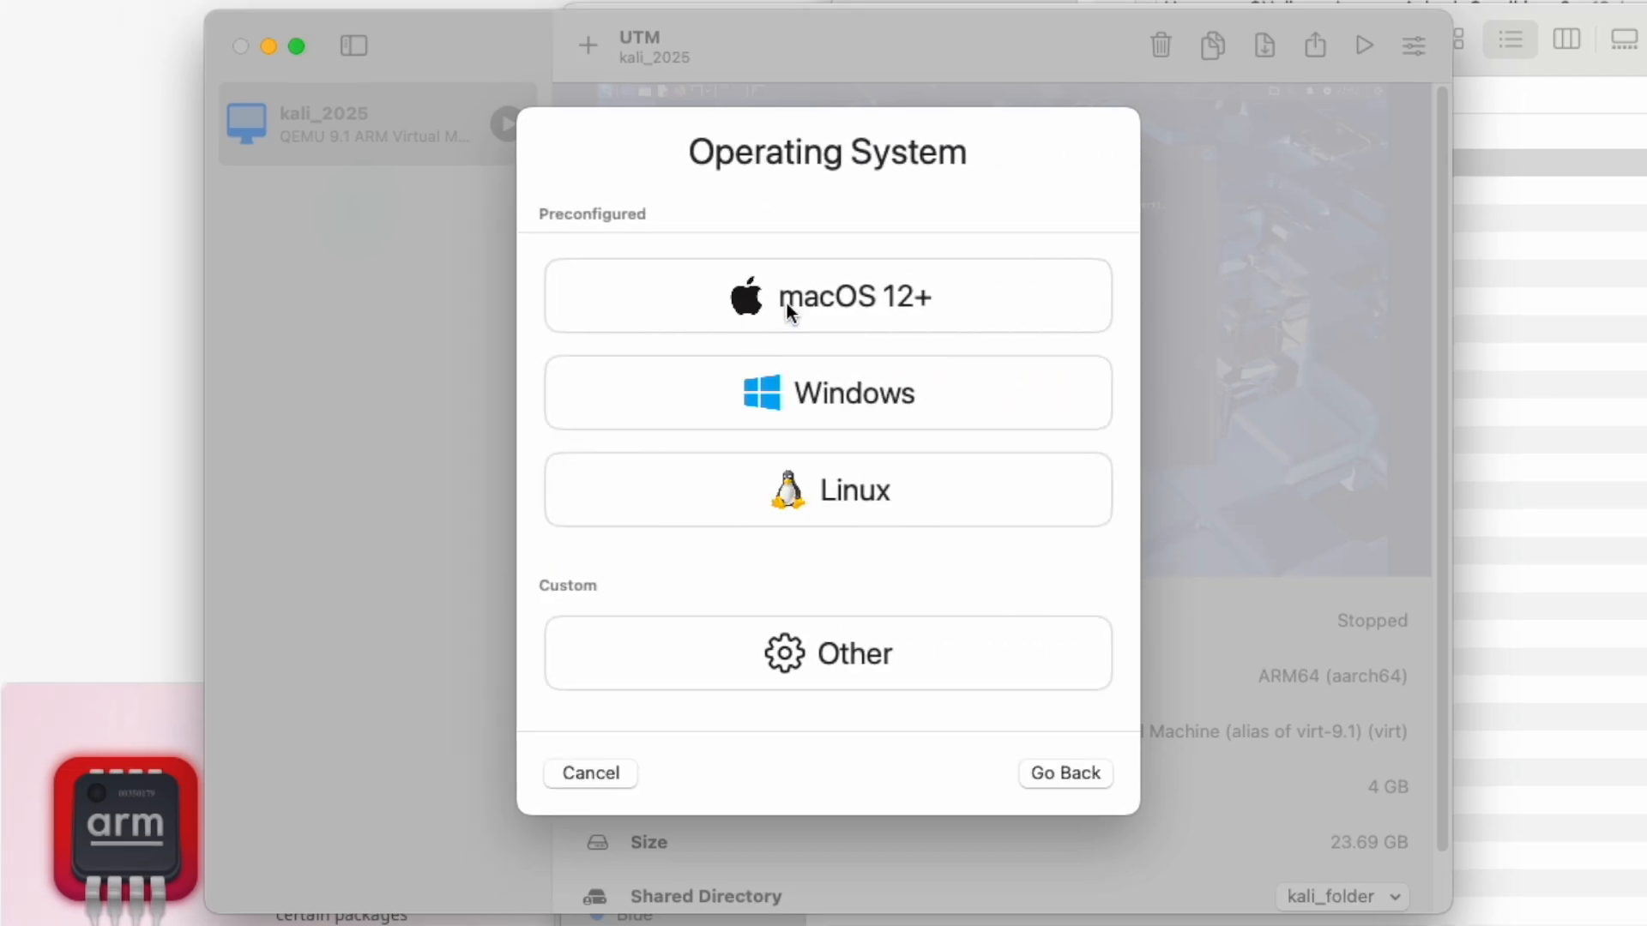
pyautogui.click(791, 650)
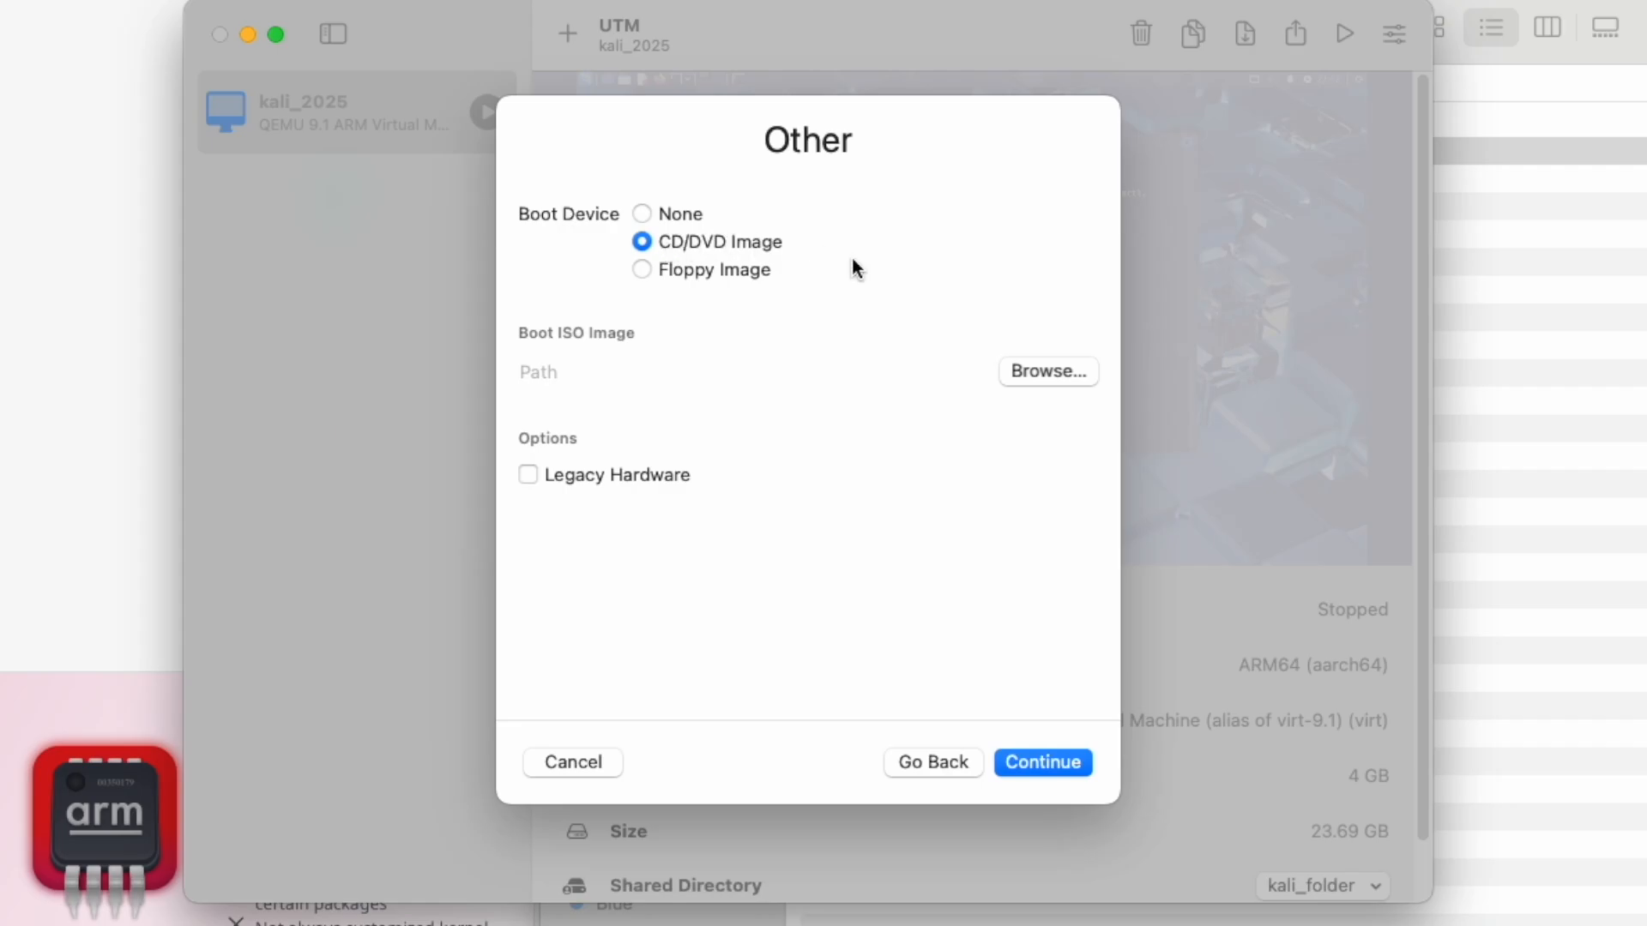
pyautogui.click(1037, 372)
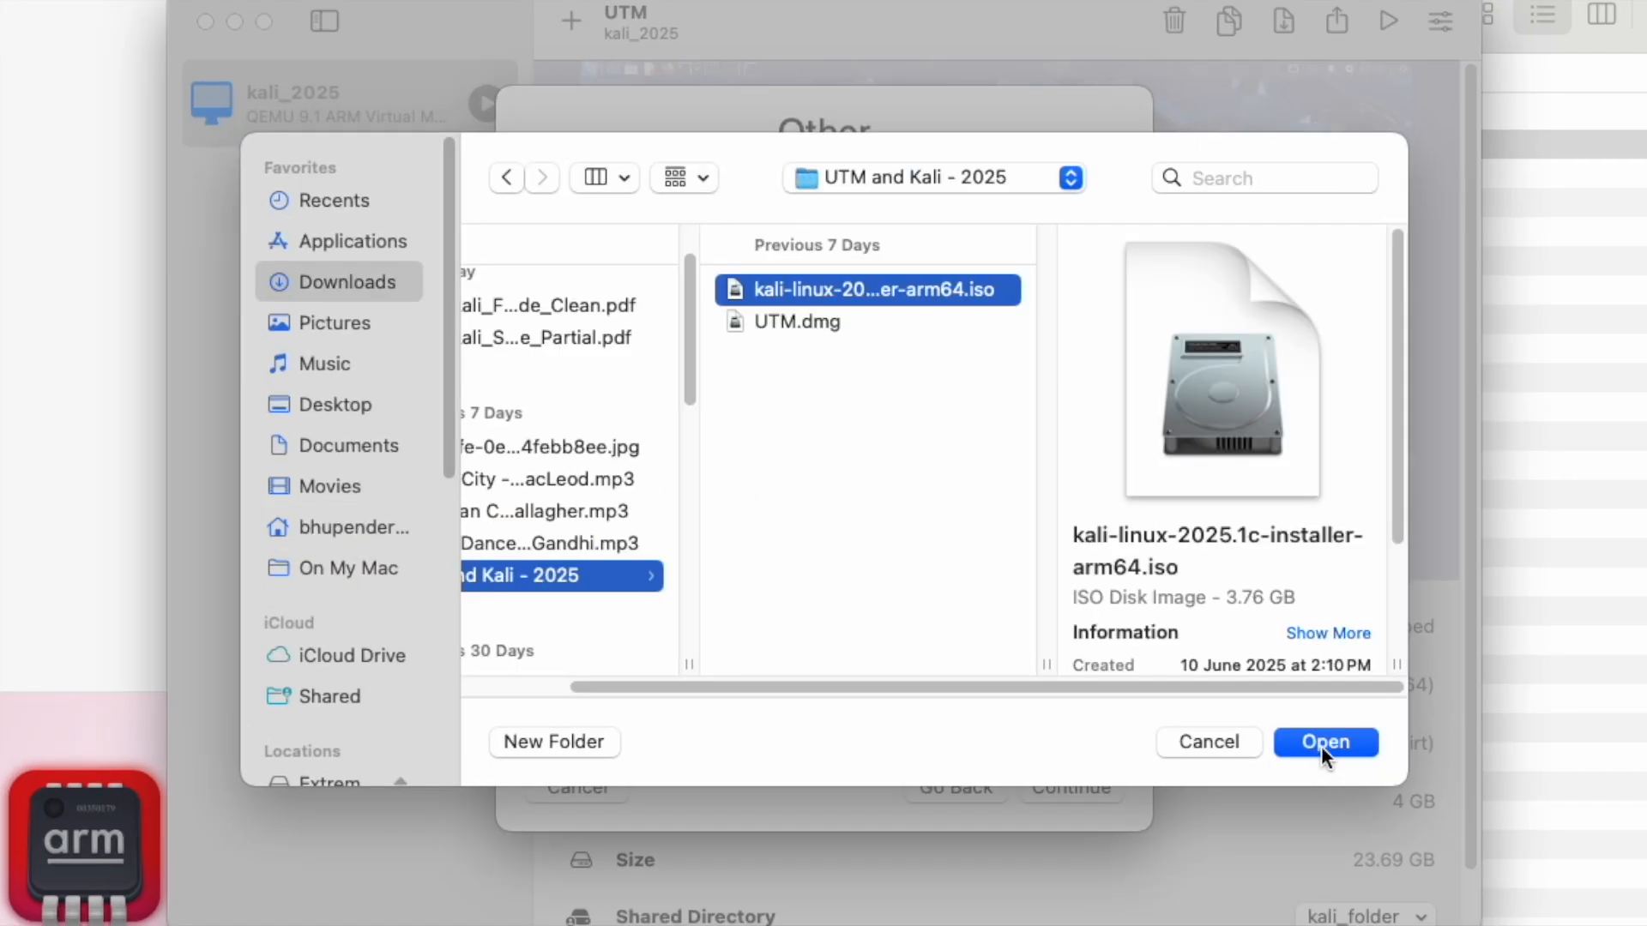
pyautogui.click(1326, 743)
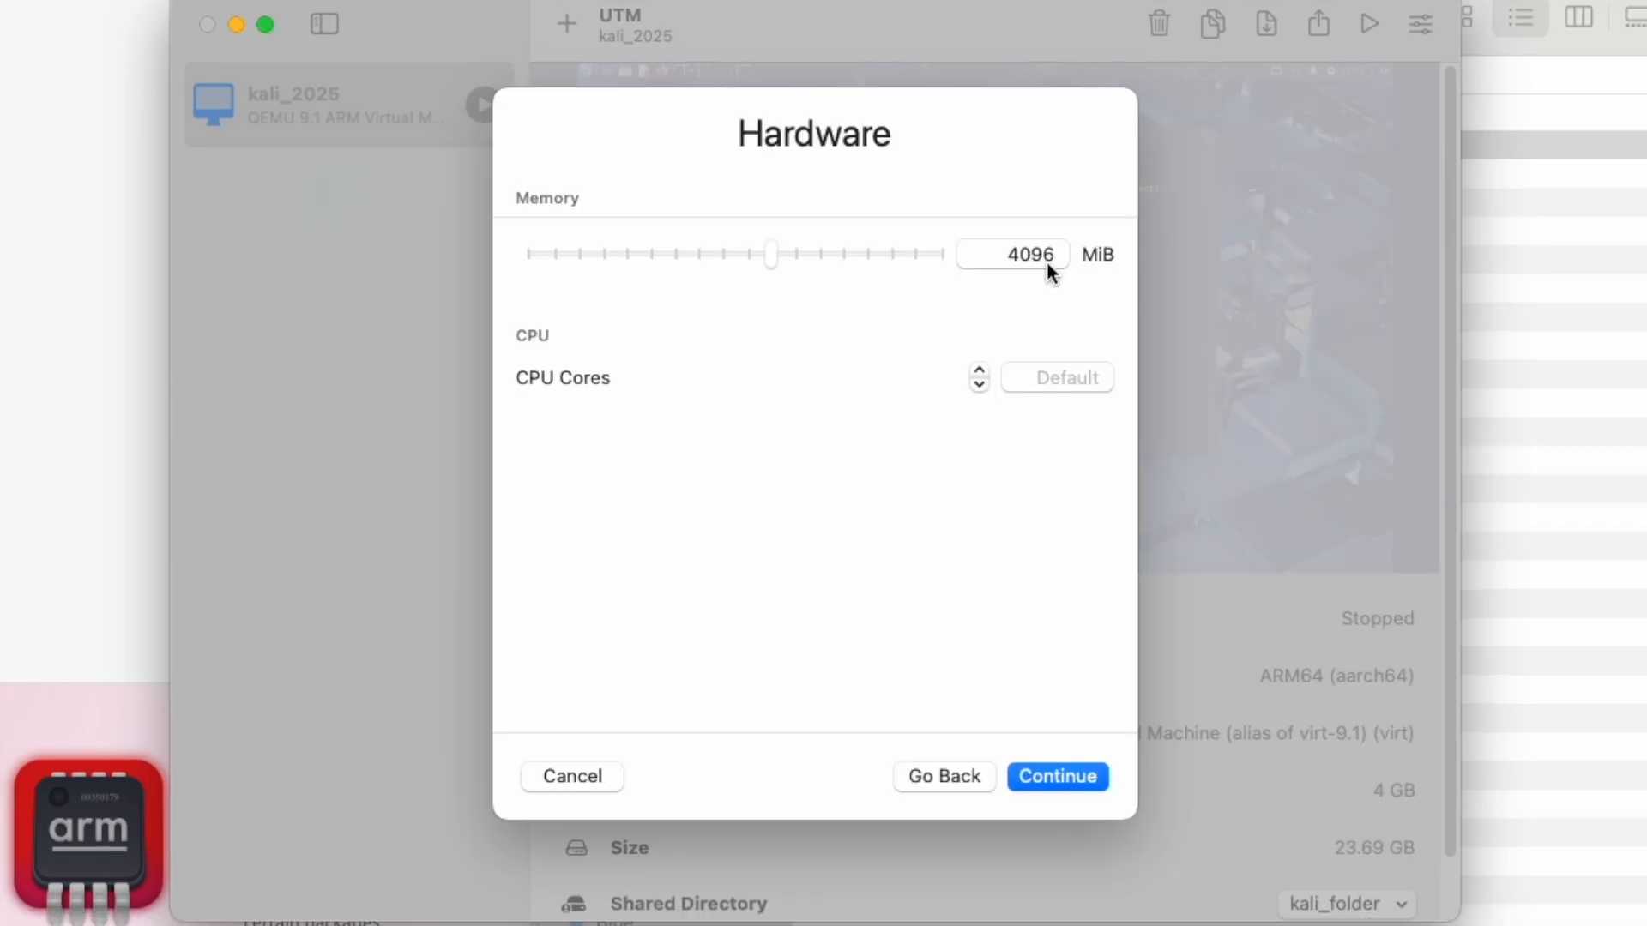
# Step: Give the new virtual machine 2 CPU cores and a 40 GiB storage drive
pyautogui.click(979, 374)
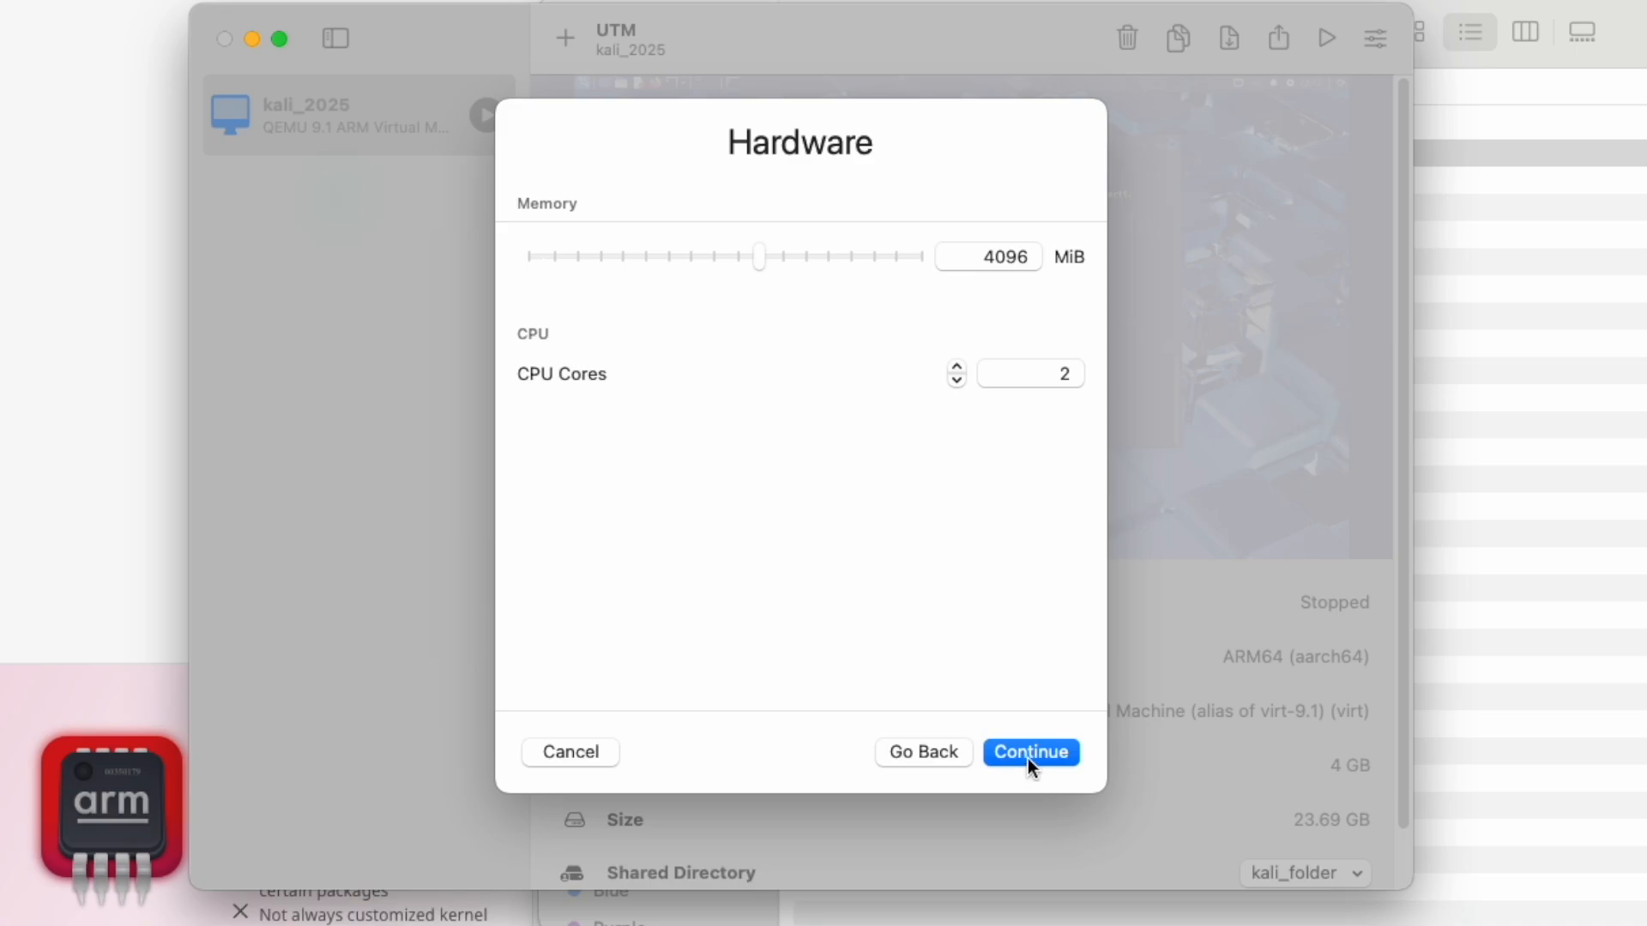
pyautogui.click(1028, 755)
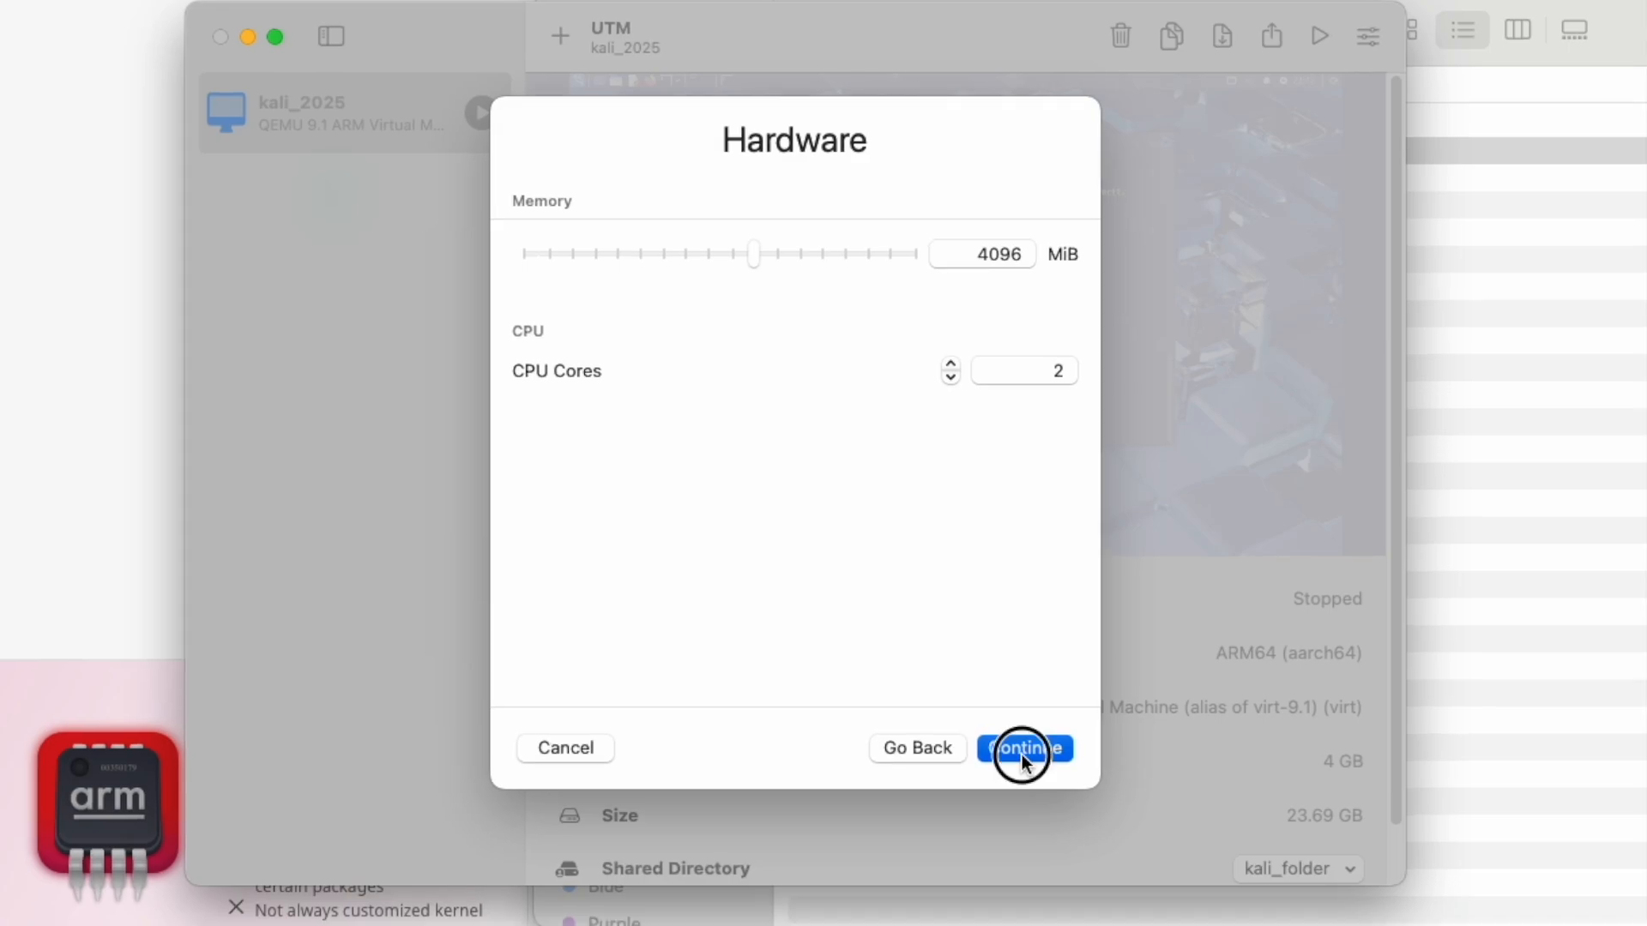
pyautogui.doubleClick(1015, 259)
pyautogui.write('40')
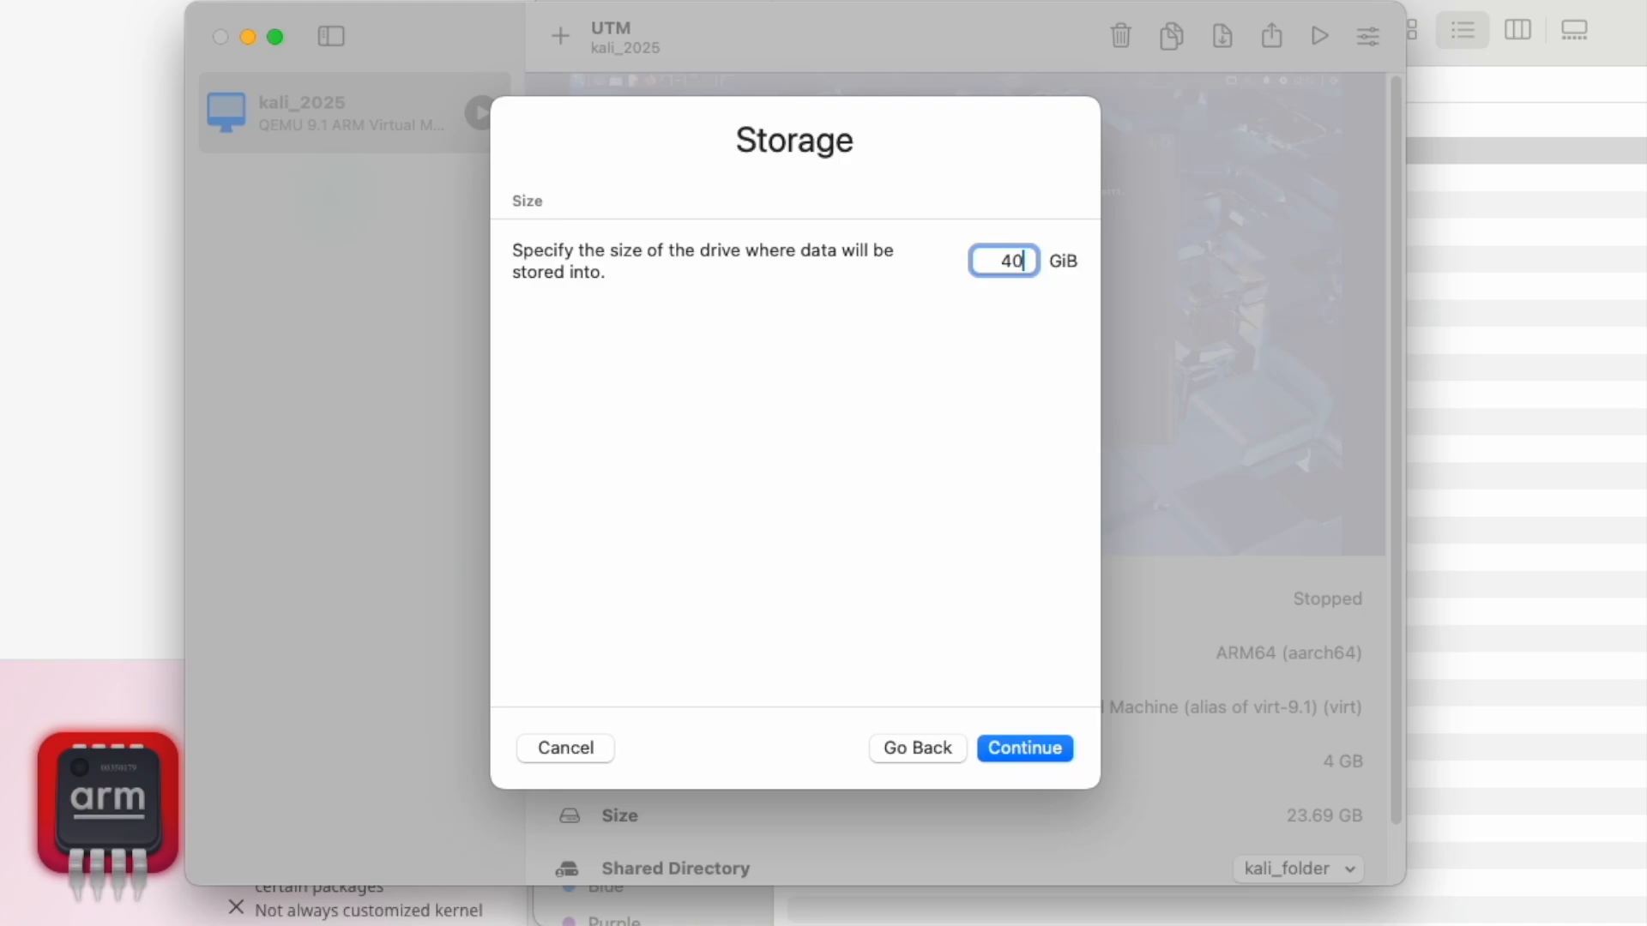
pyautogui.click(1028, 745)
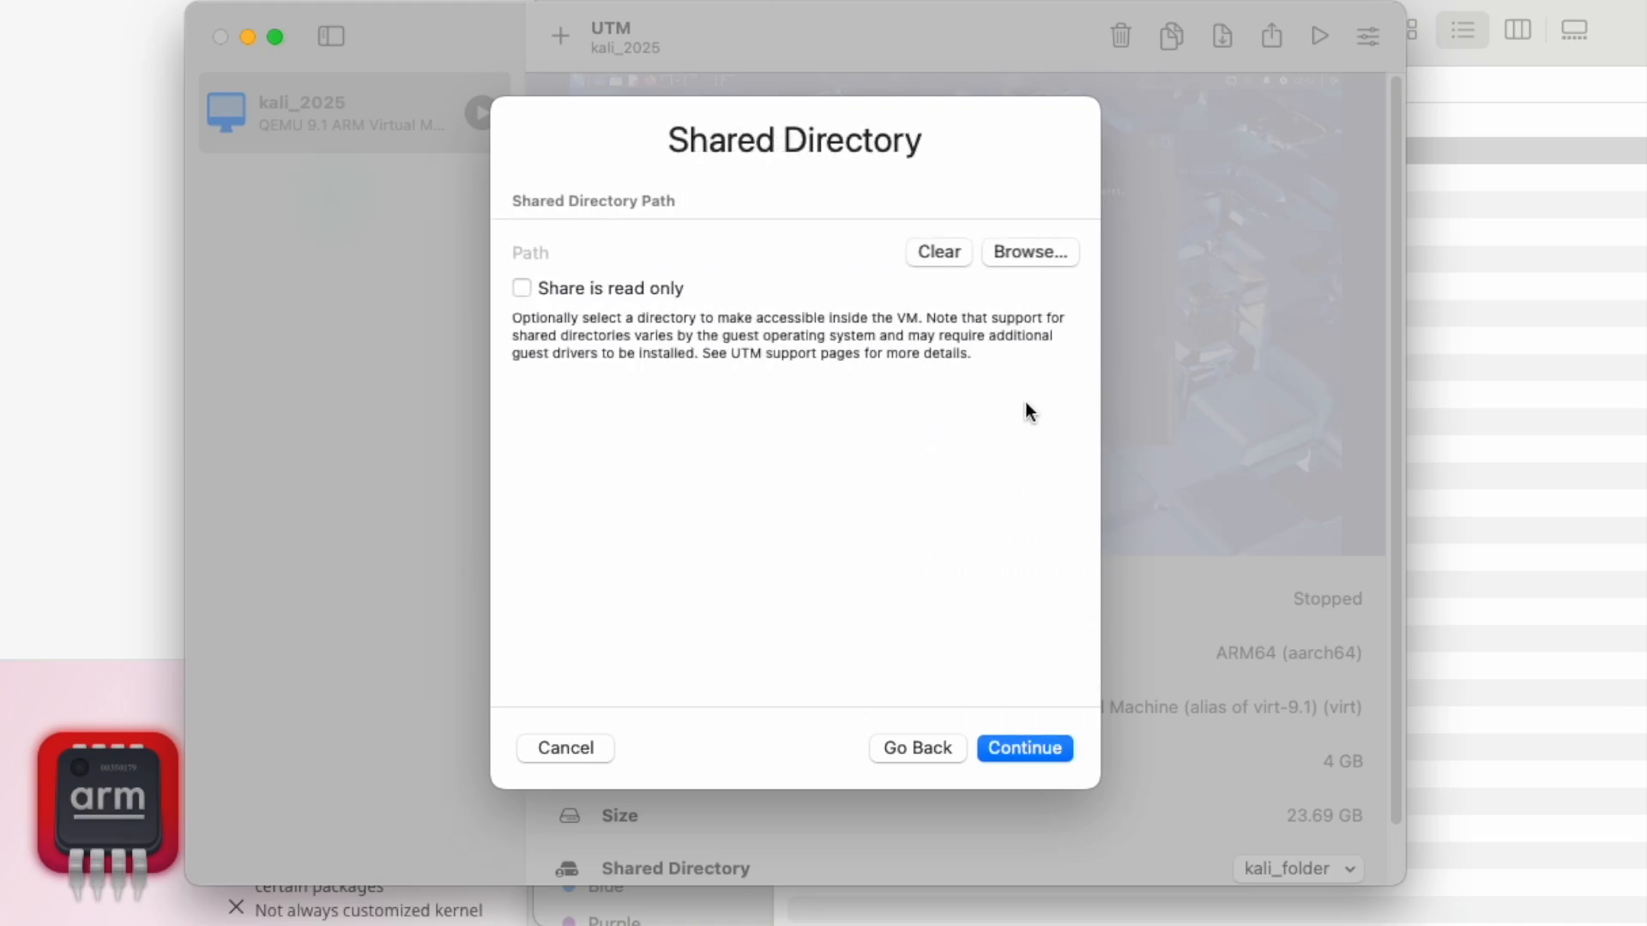
# Step: Set the kali_directory folder in Documents as the virtual machine's shared directory
pyautogui.click(1015, 252)
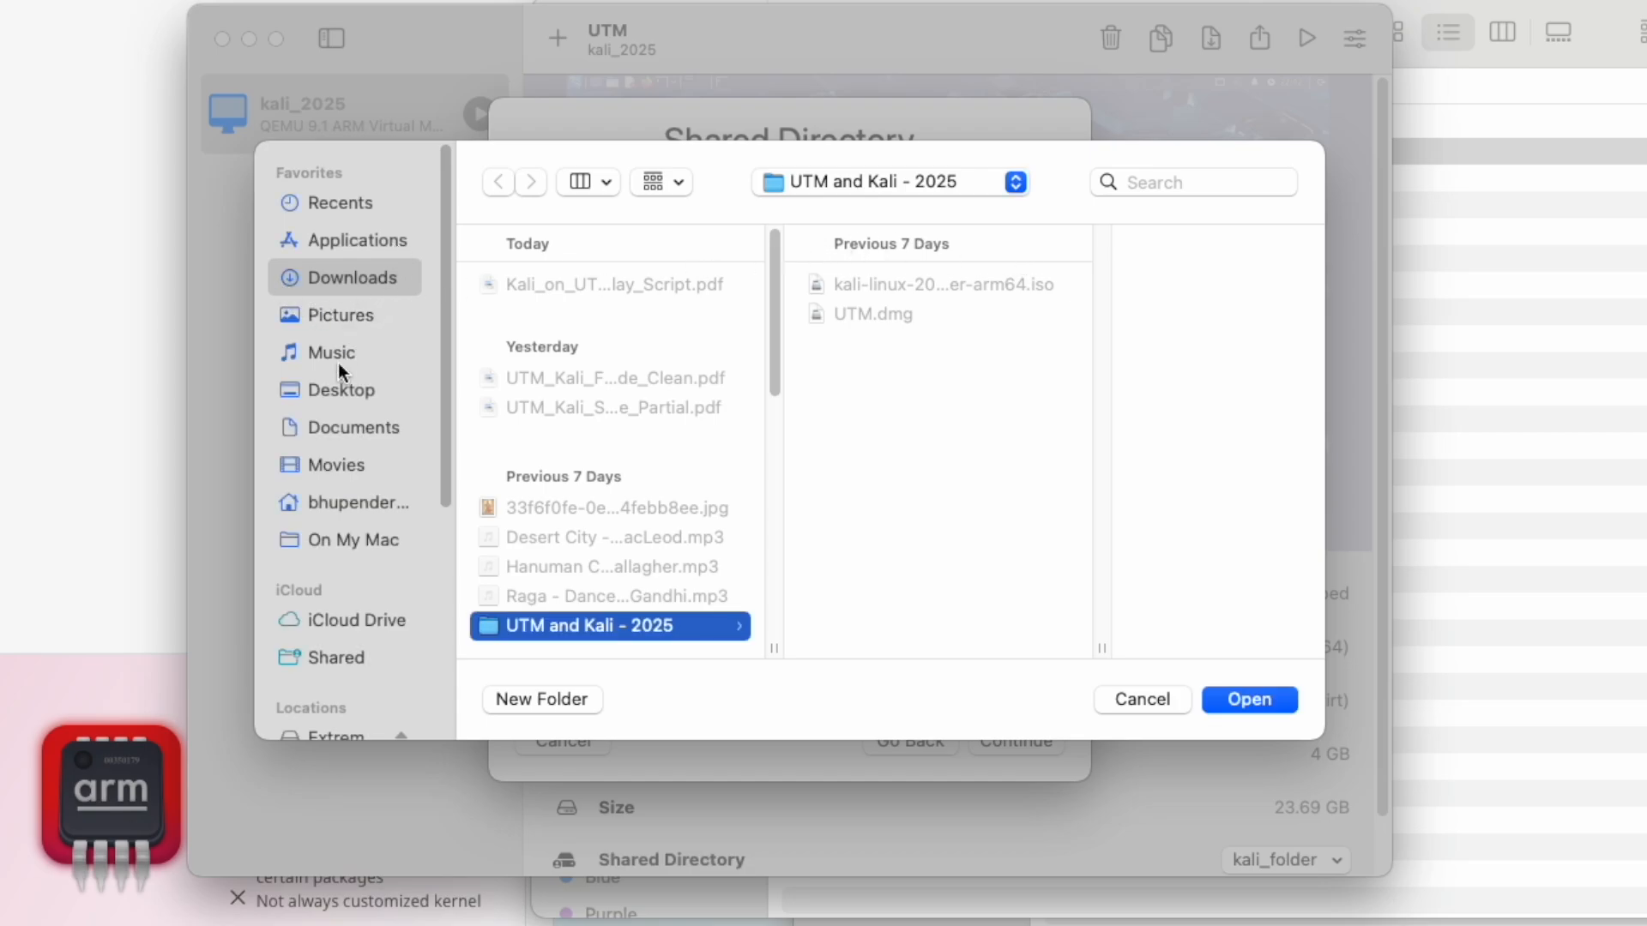
pyautogui.click(352, 420)
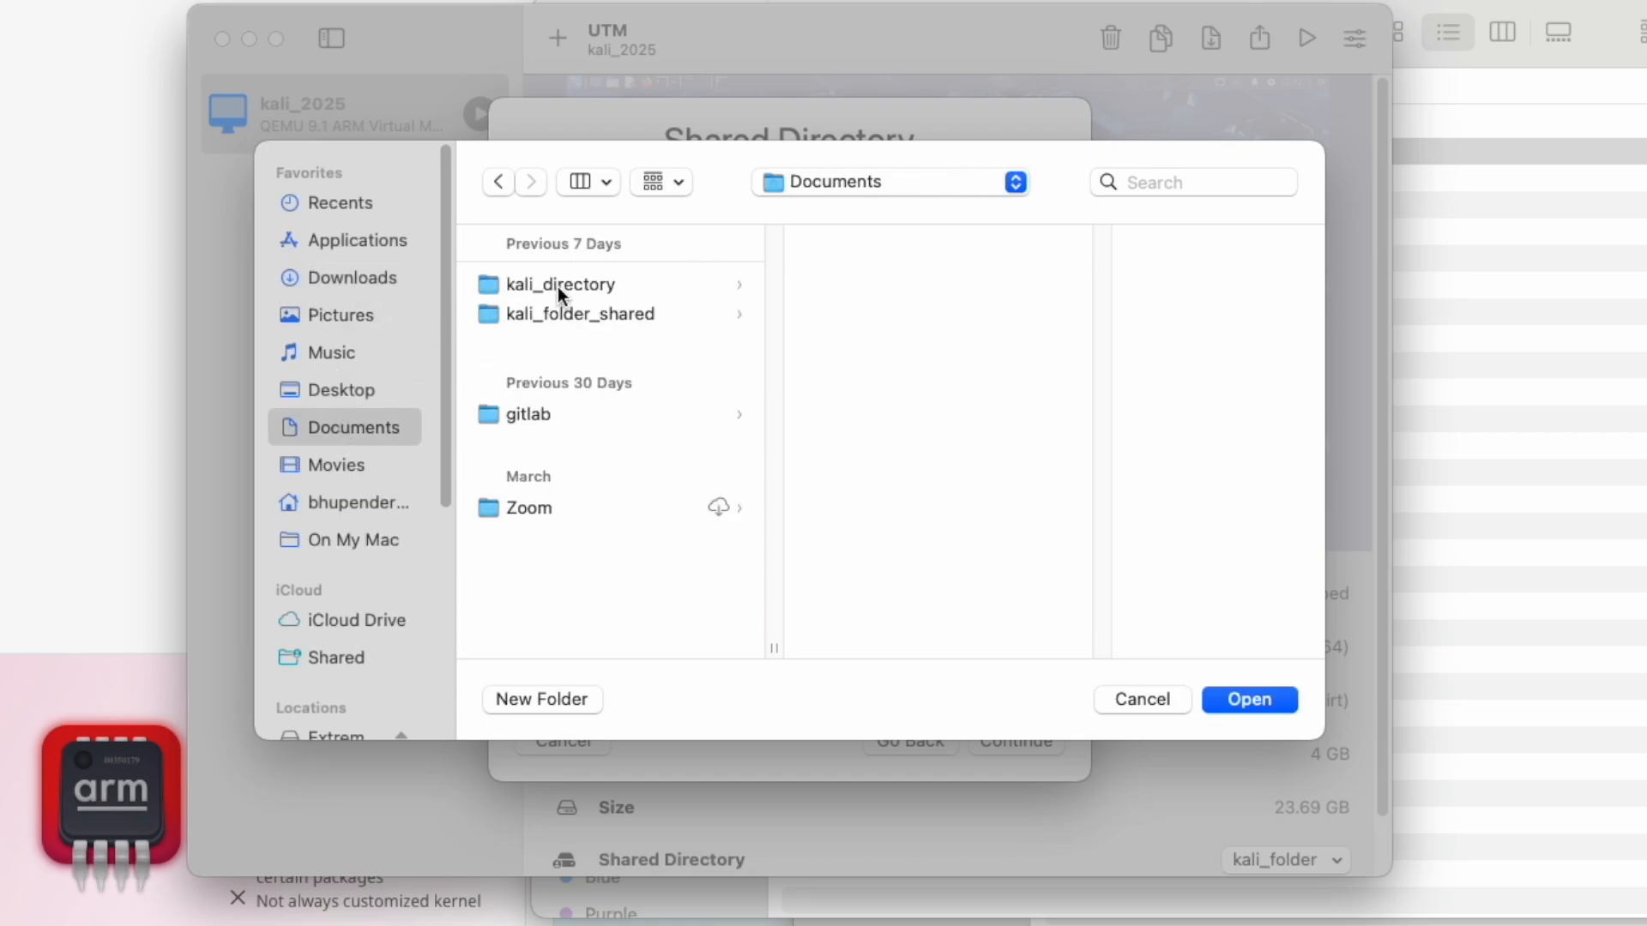
pyautogui.click(557, 286)
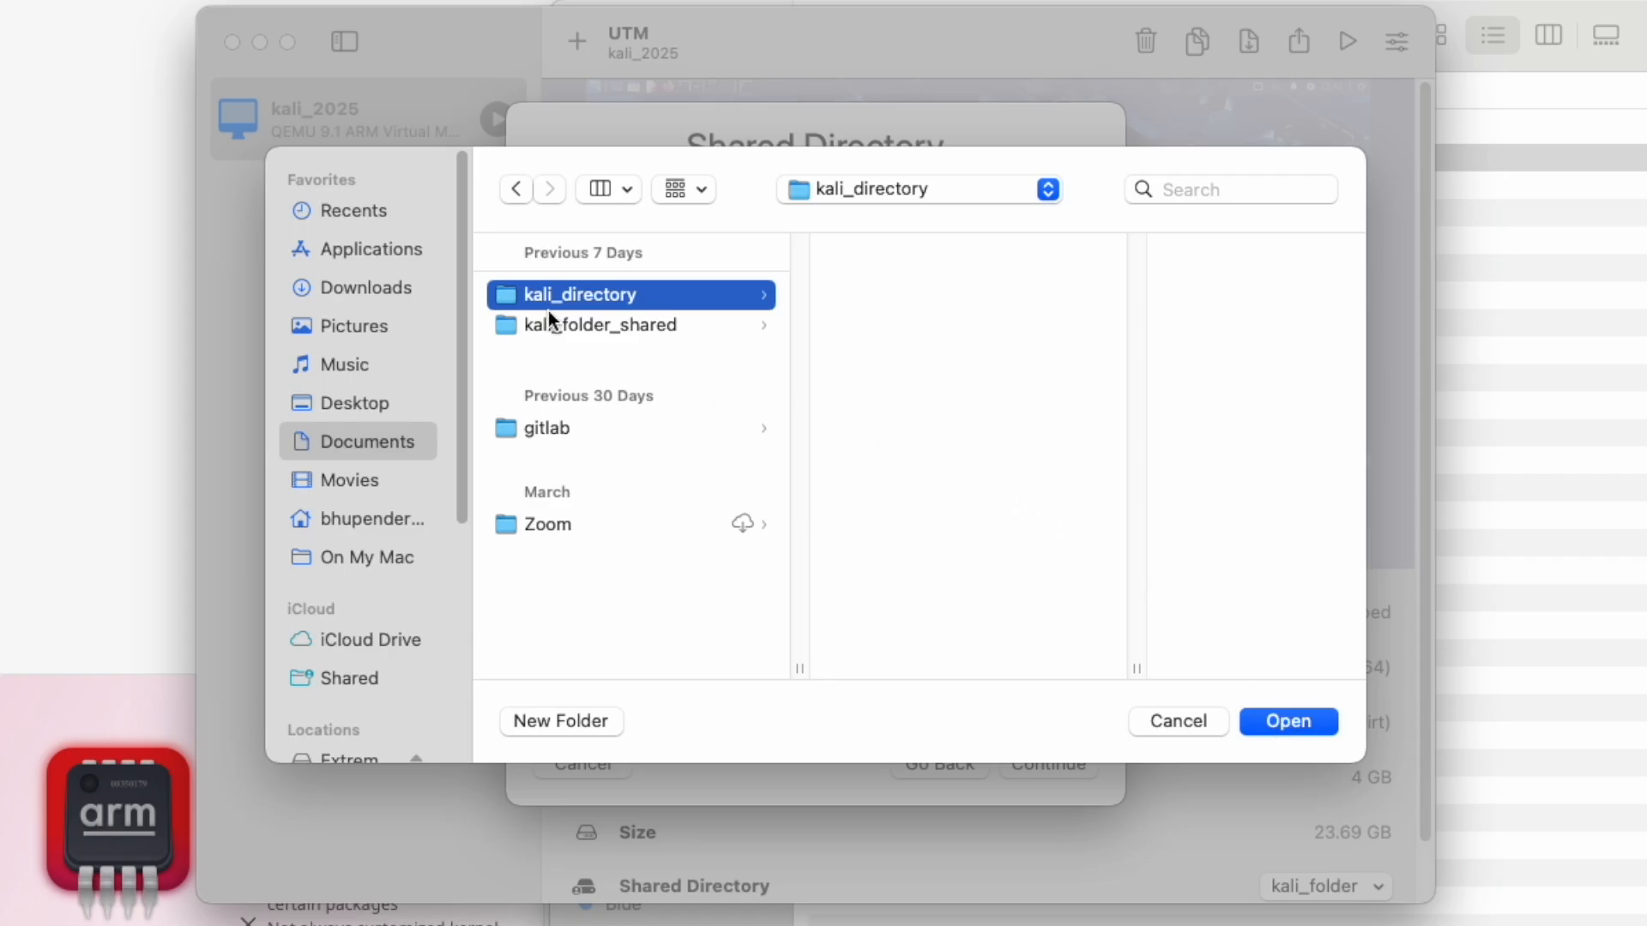
pyautogui.click(1291, 725)
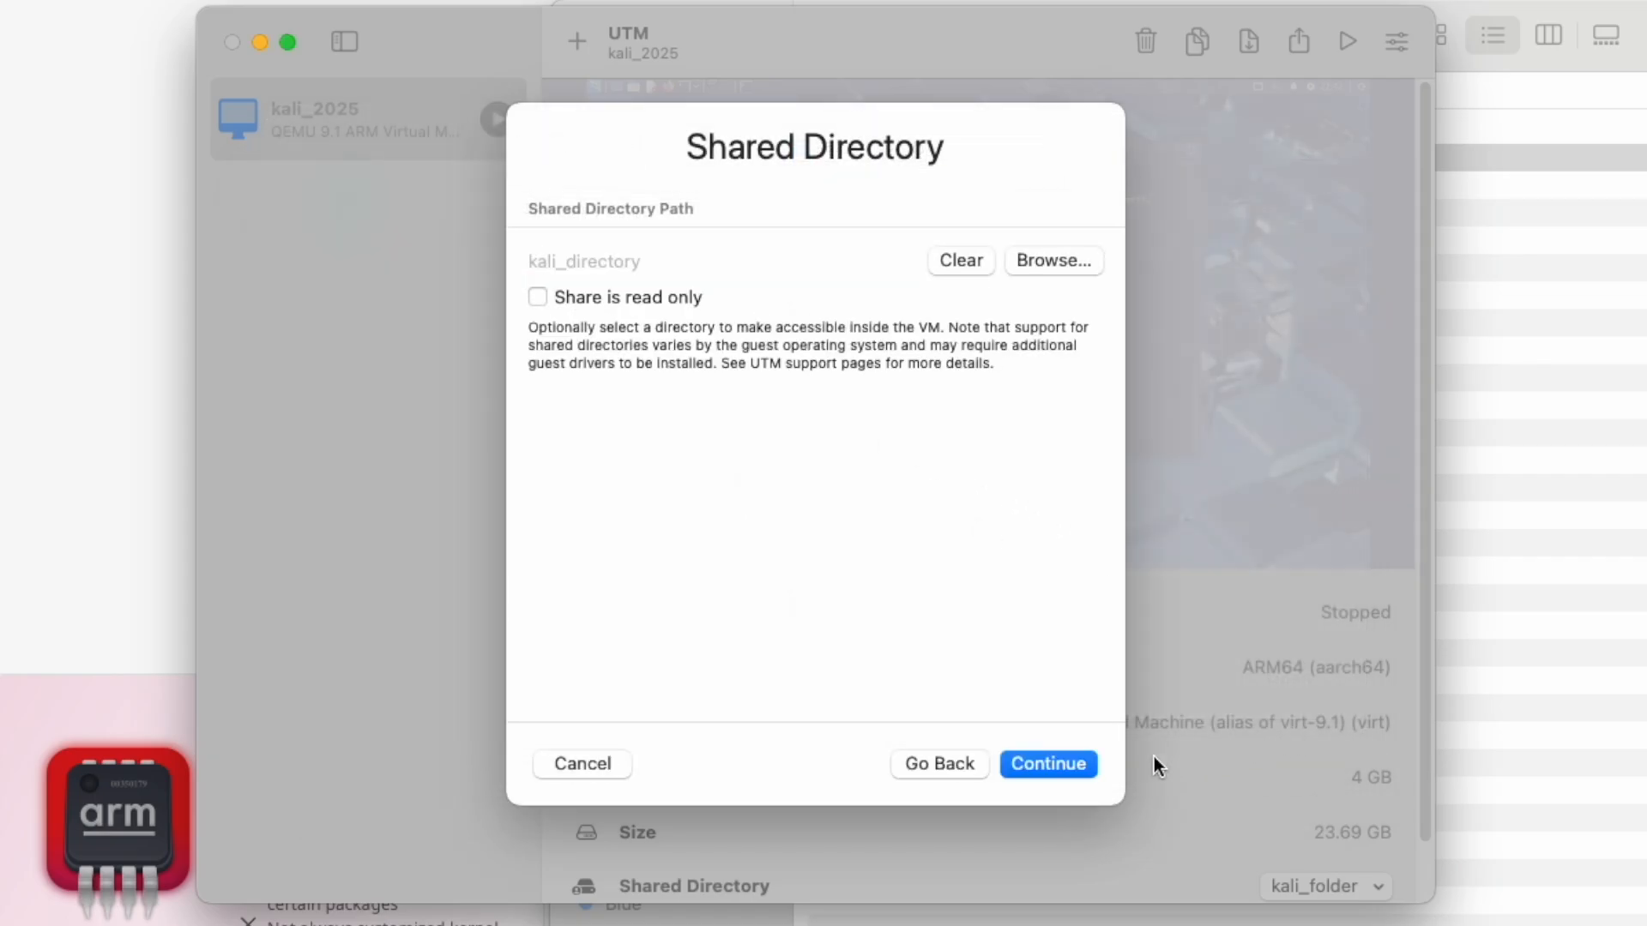
pyautogui.click(1072, 765)
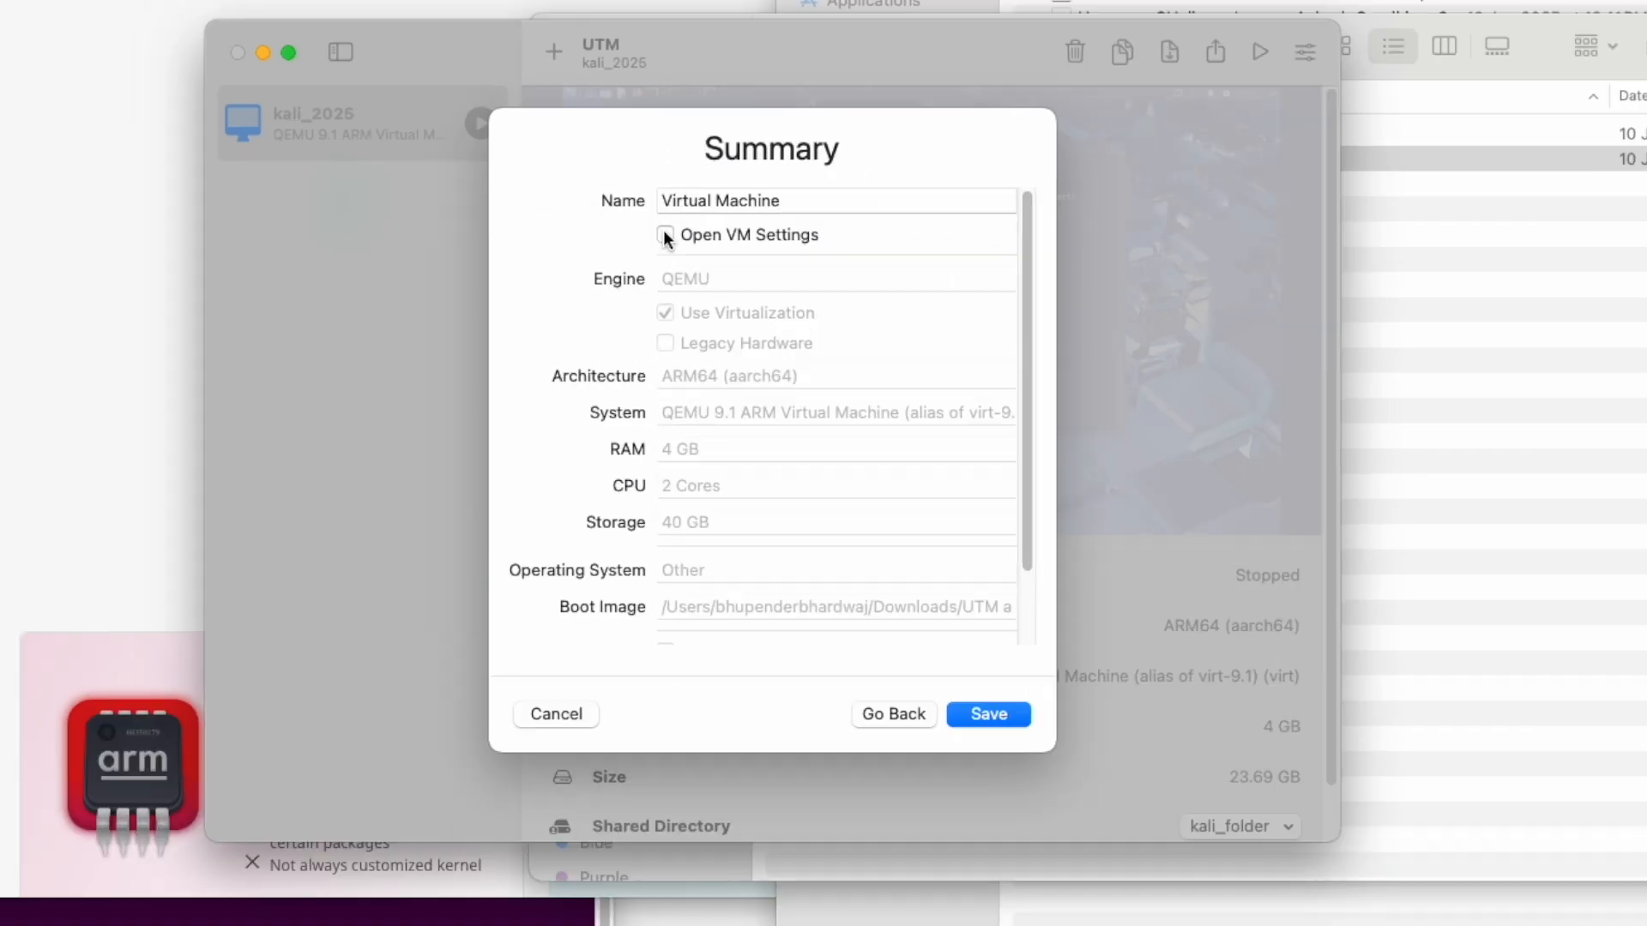
# Step: Save the virtual machine with its settings set to open, then check the sharing options and save the settings
pyautogui.click(666, 235)
pyautogui.click(1001, 714)
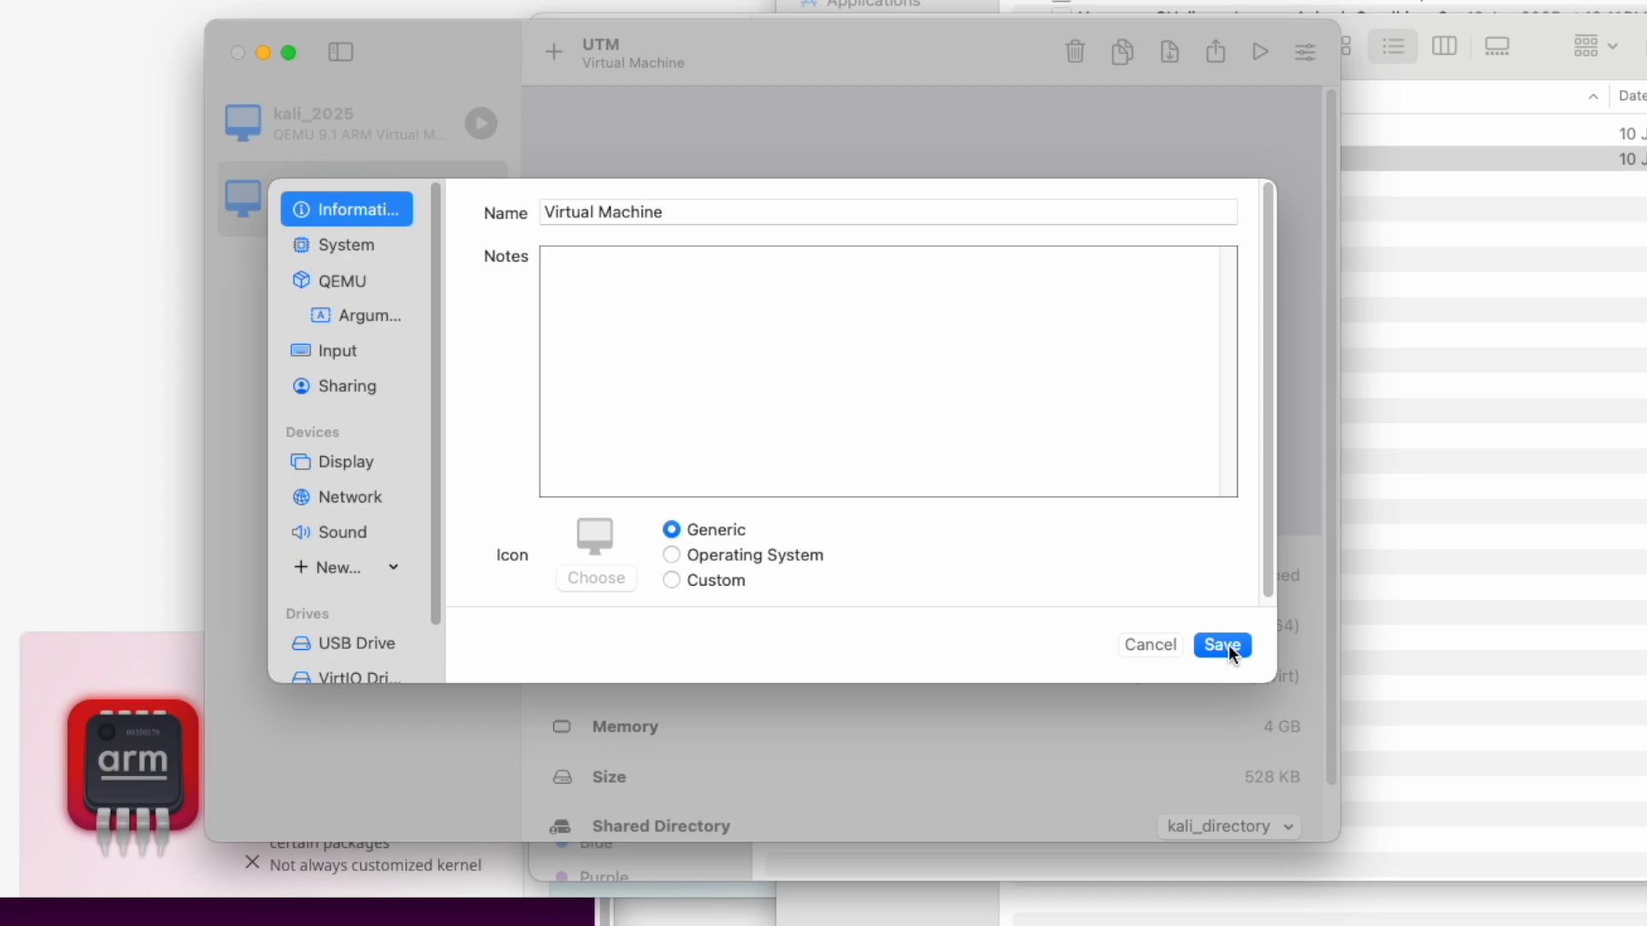
pyautogui.click(331, 394)
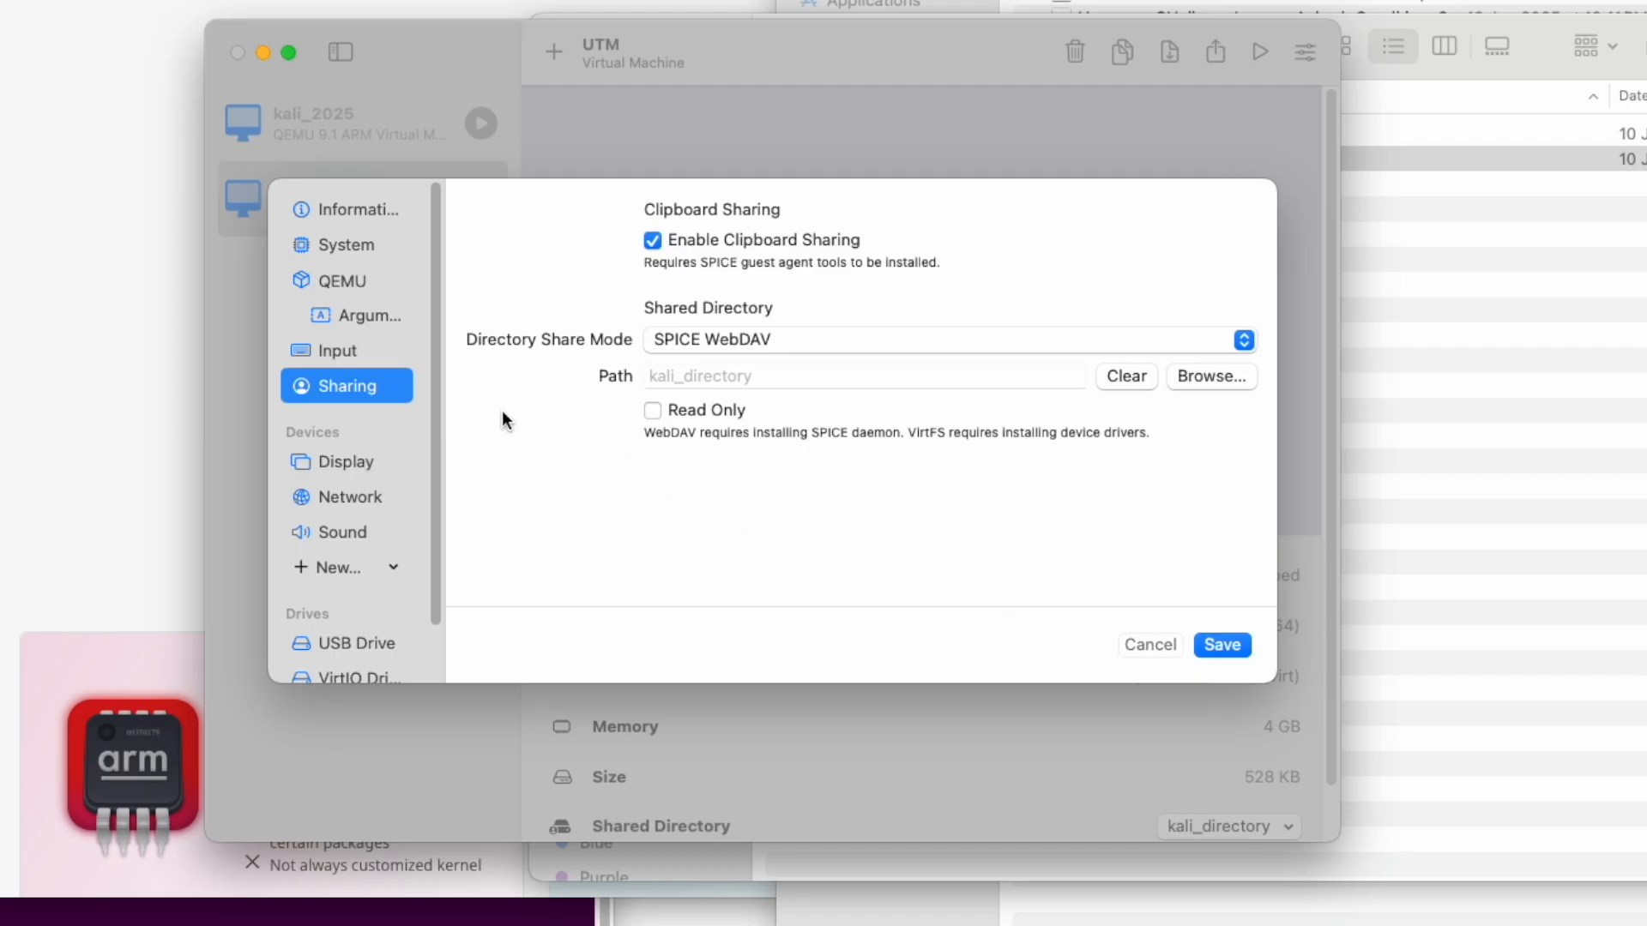
pyautogui.click(1219, 645)
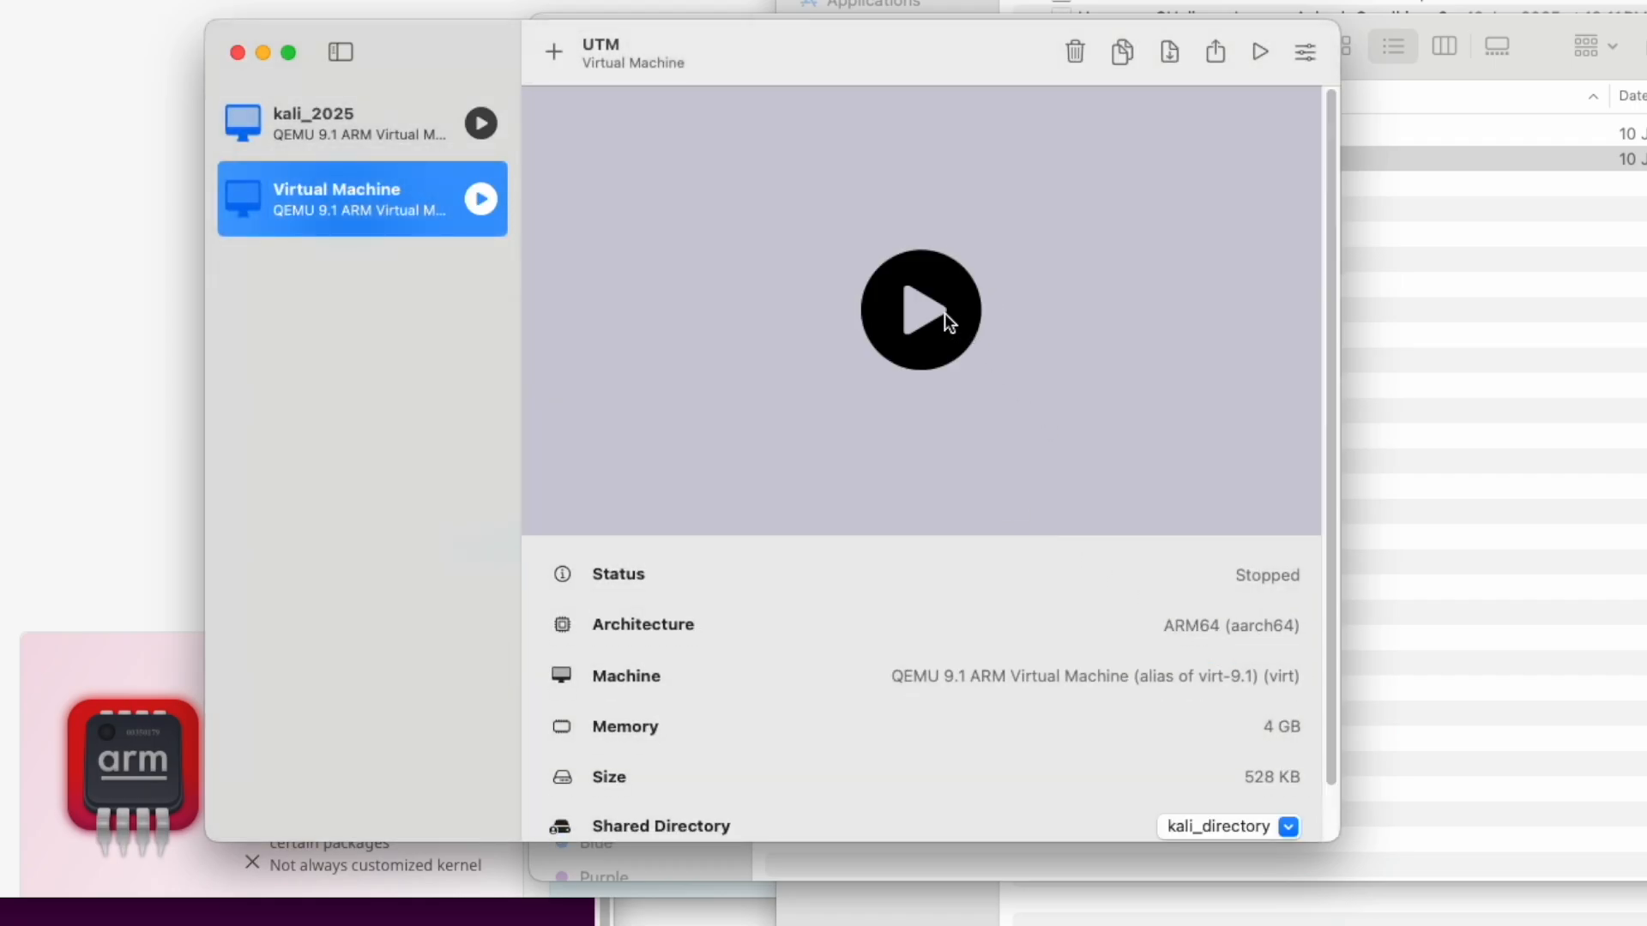
# Step: Start the new virtual machine and try to boot the Install entry of the Kali boot menu
pyautogui.click(934, 311)
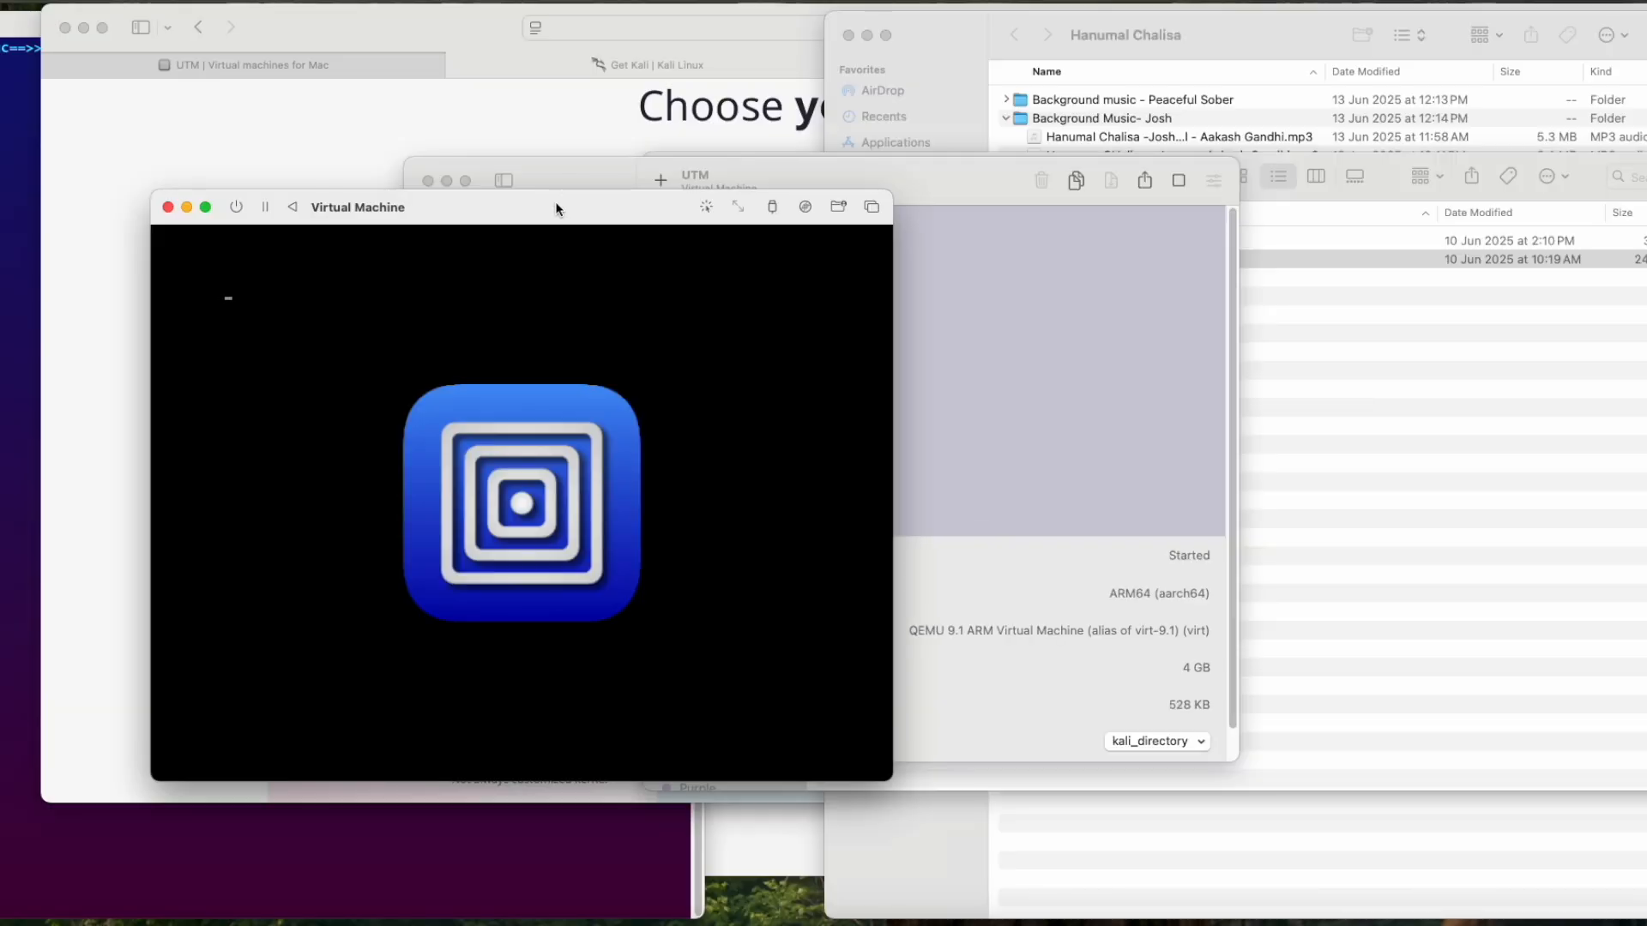
pyautogui.moveTo(557, 208); pyautogui.dragTo(1189, 58)
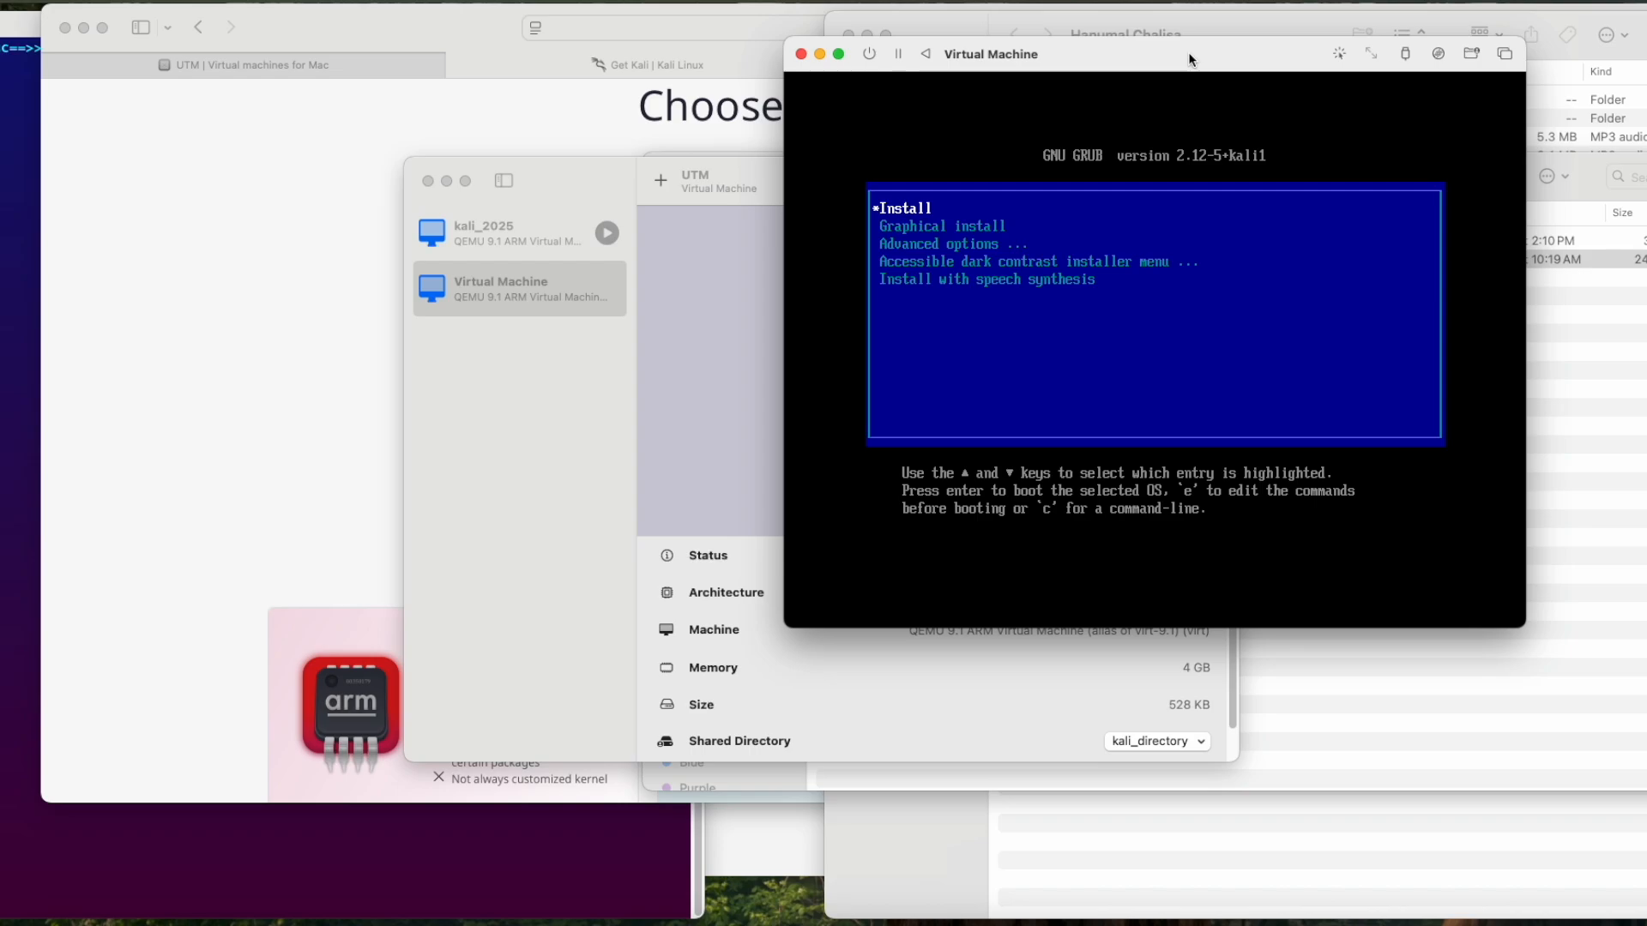
pyautogui.press('Return')
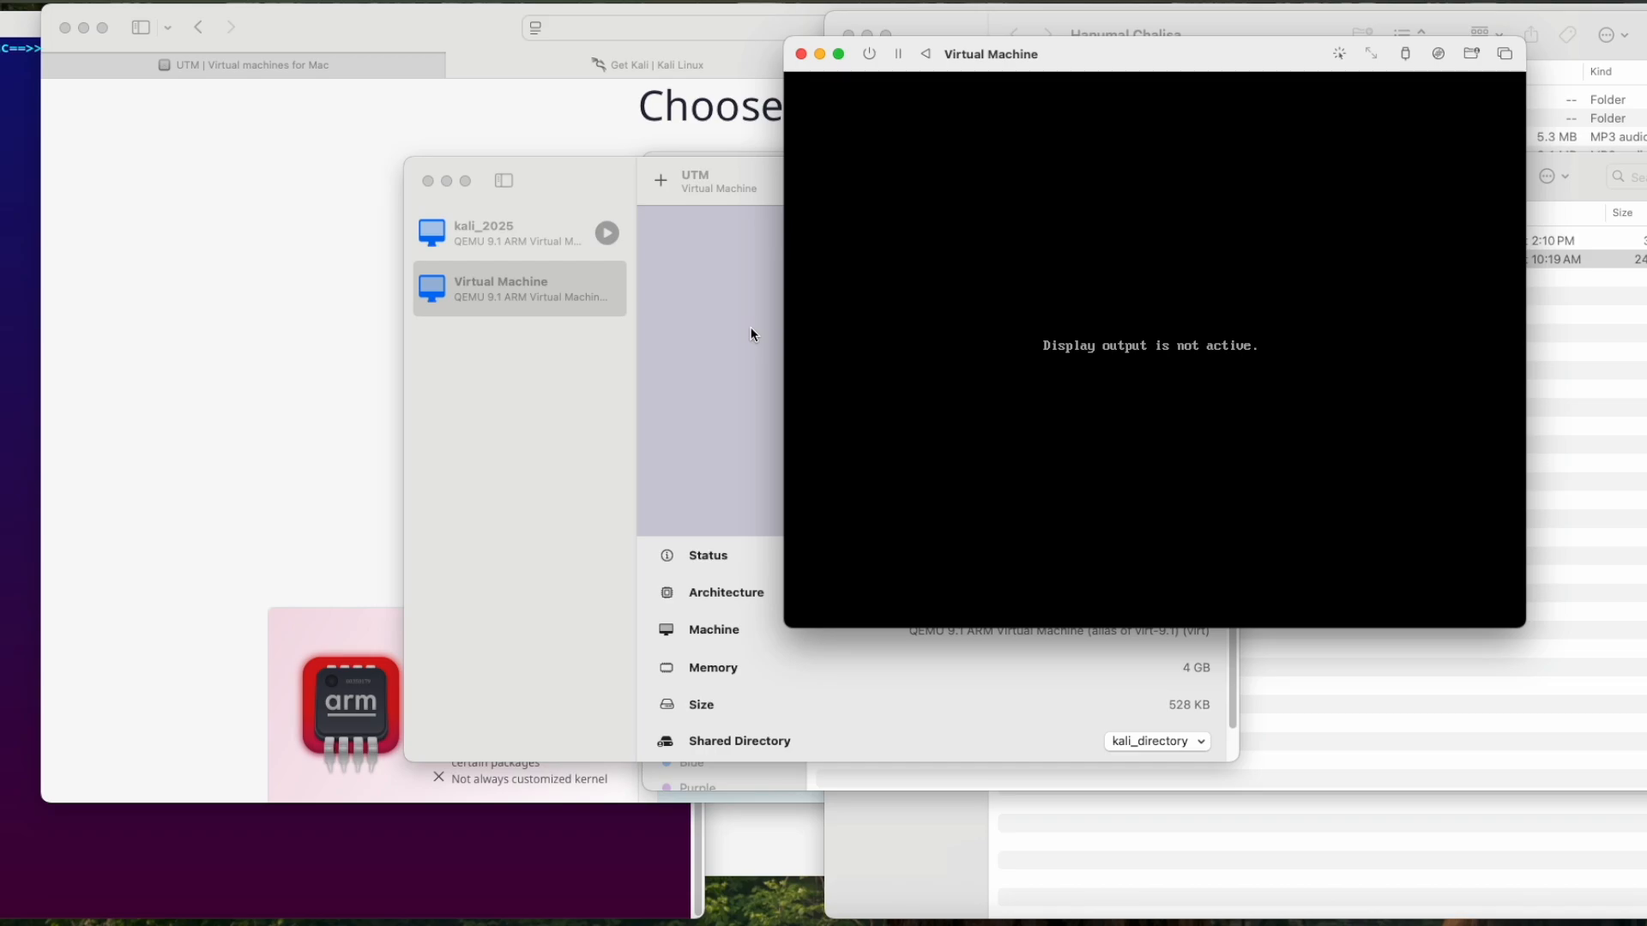
# Step: Force the virtual machine to power off and close its display window
pyautogui.click(869, 55)
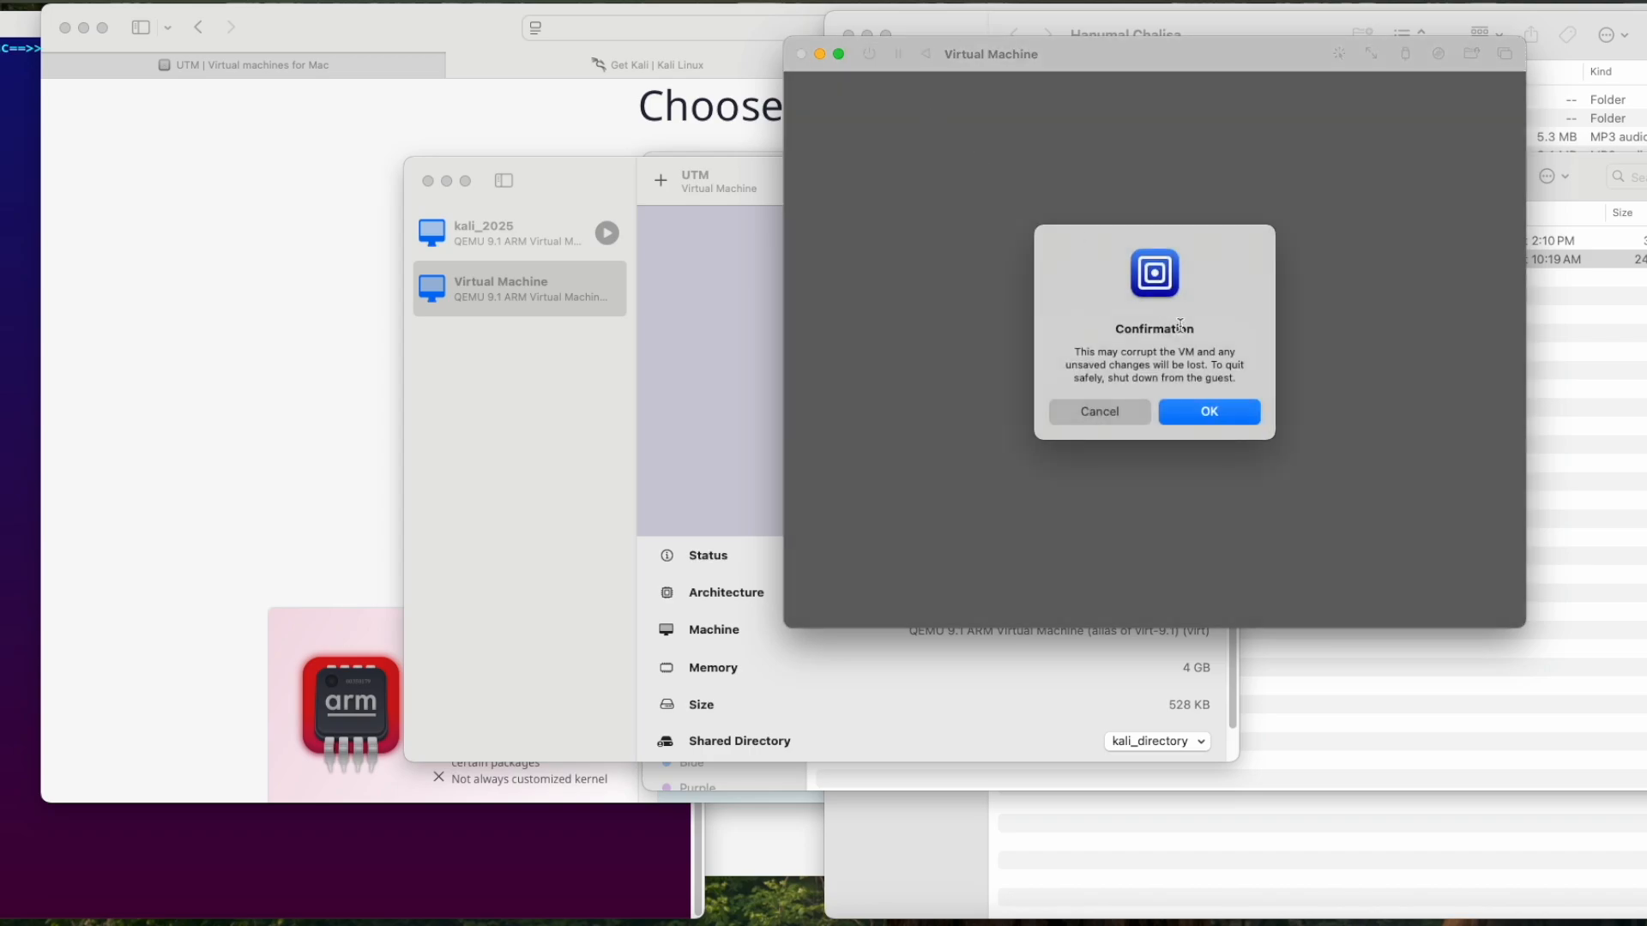
pyautogui.click(1210, 414)
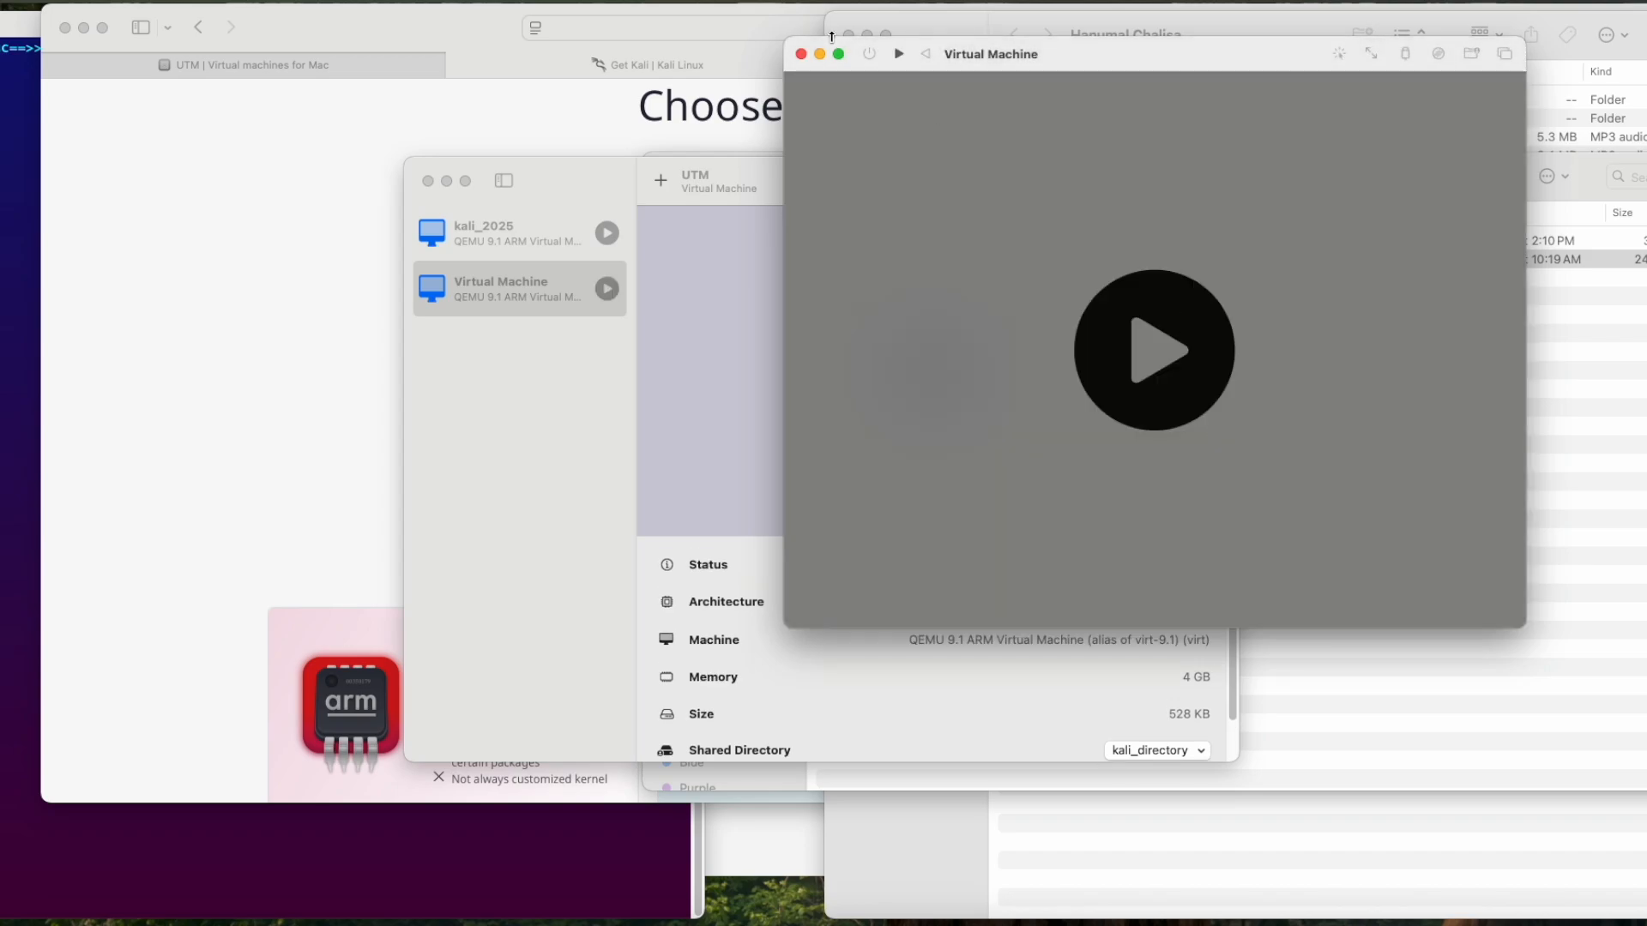
pyautogui.click(801, 53)
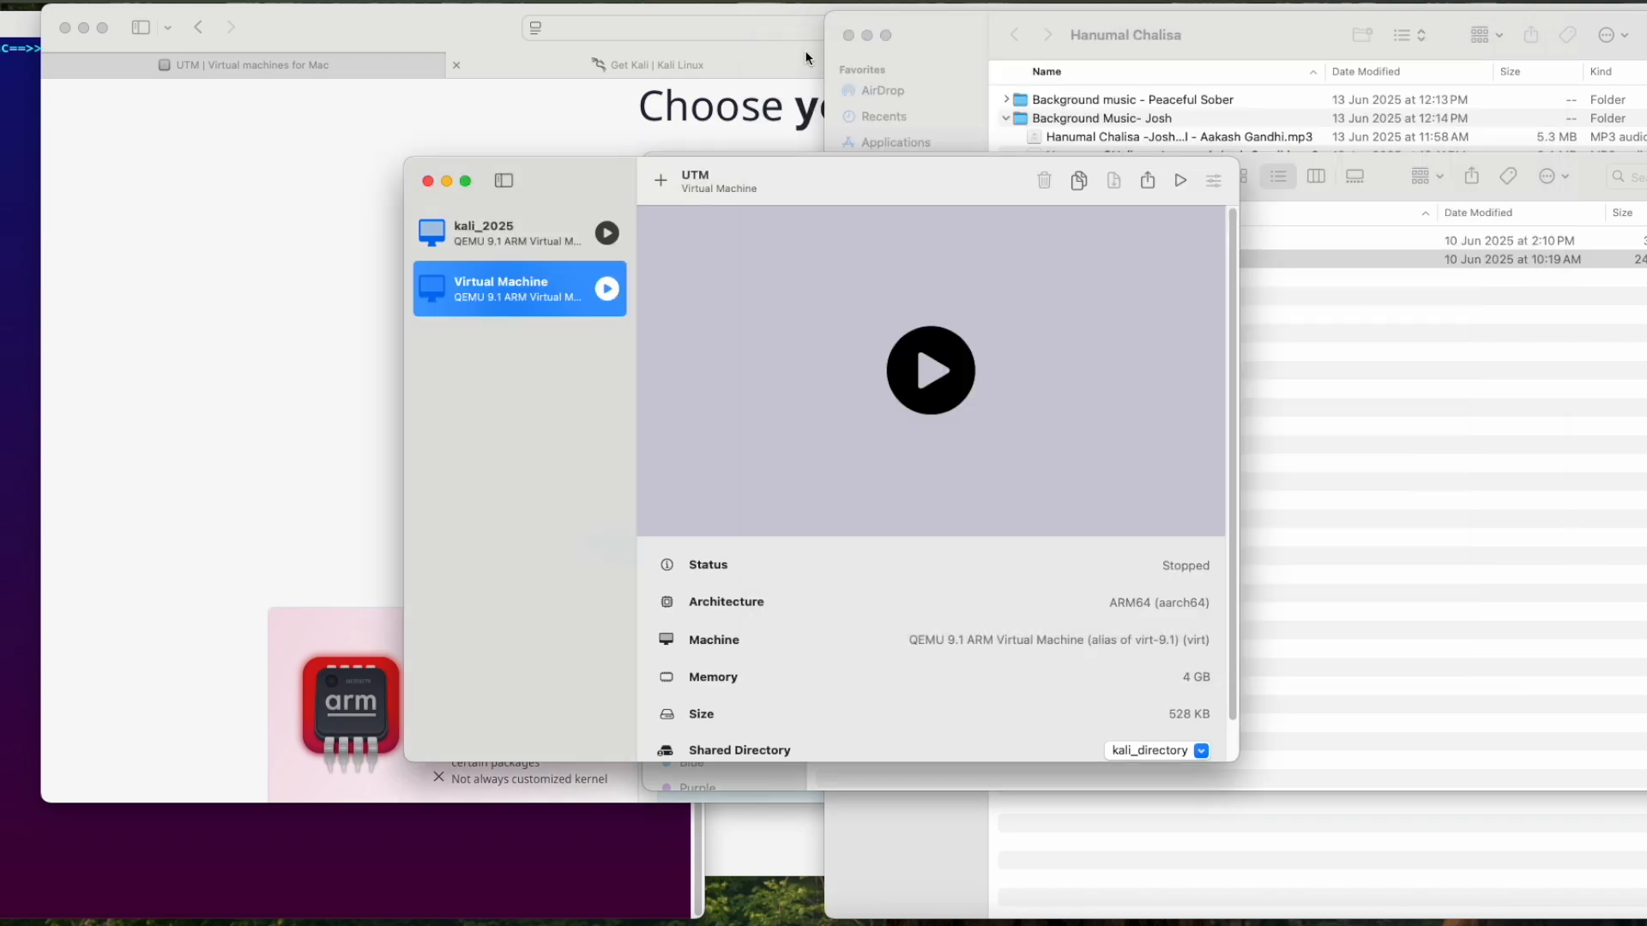
# Step: Add a serial device to the virtual machine's devices and save the settings
pyautogui.click(1212, 180)
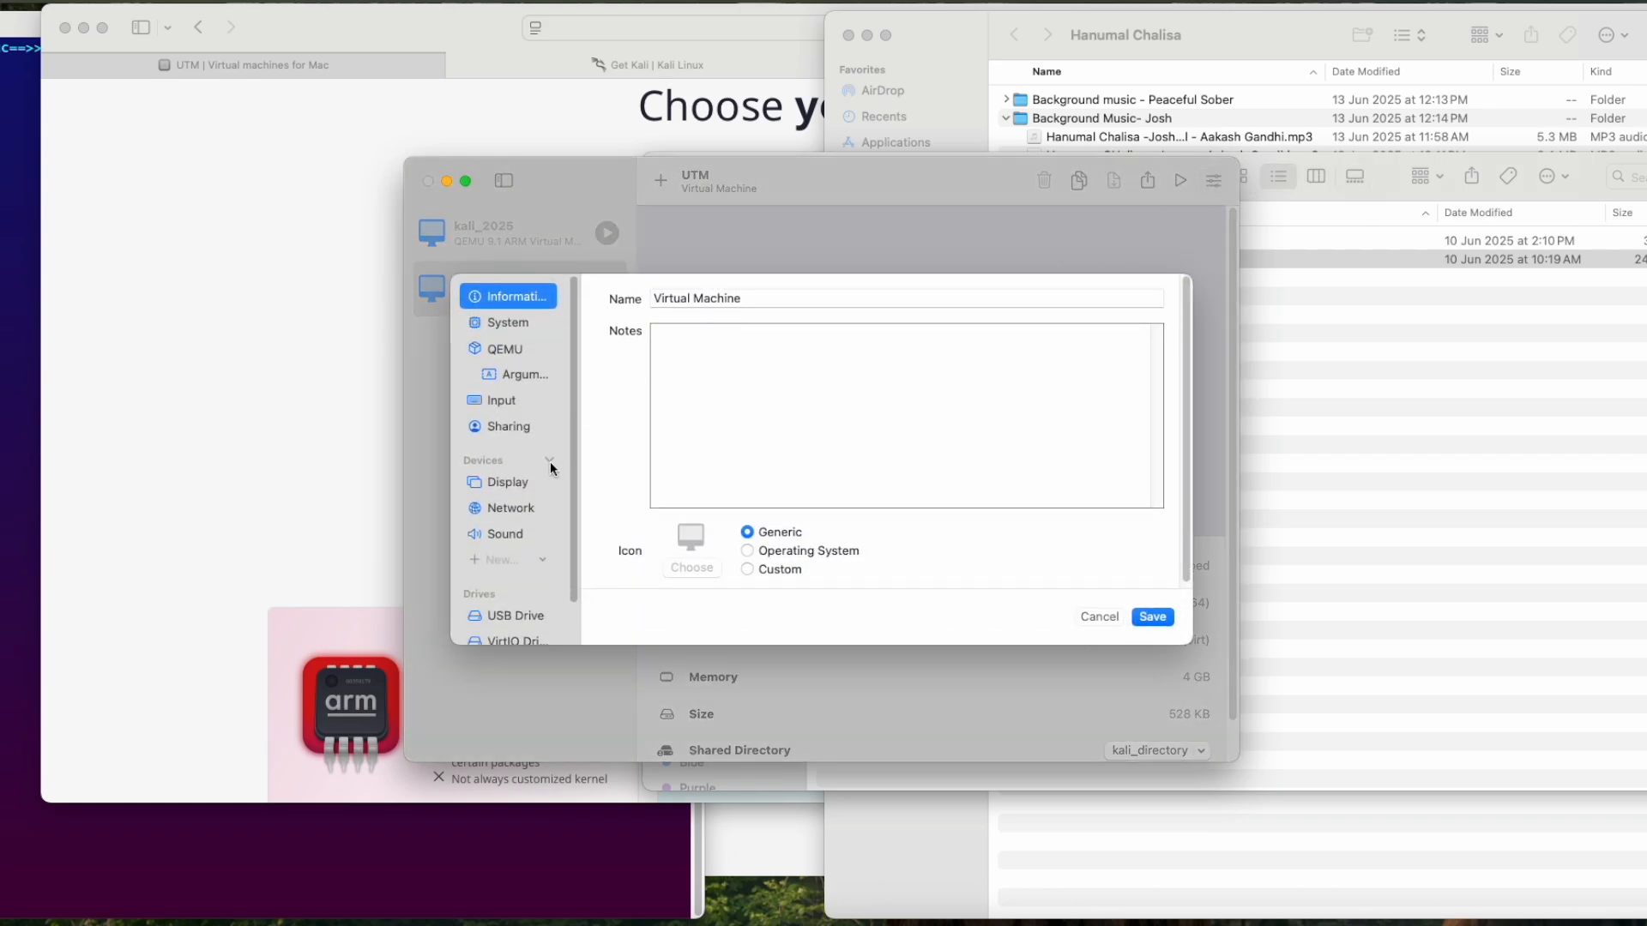
pyautogui.click(542, 561)
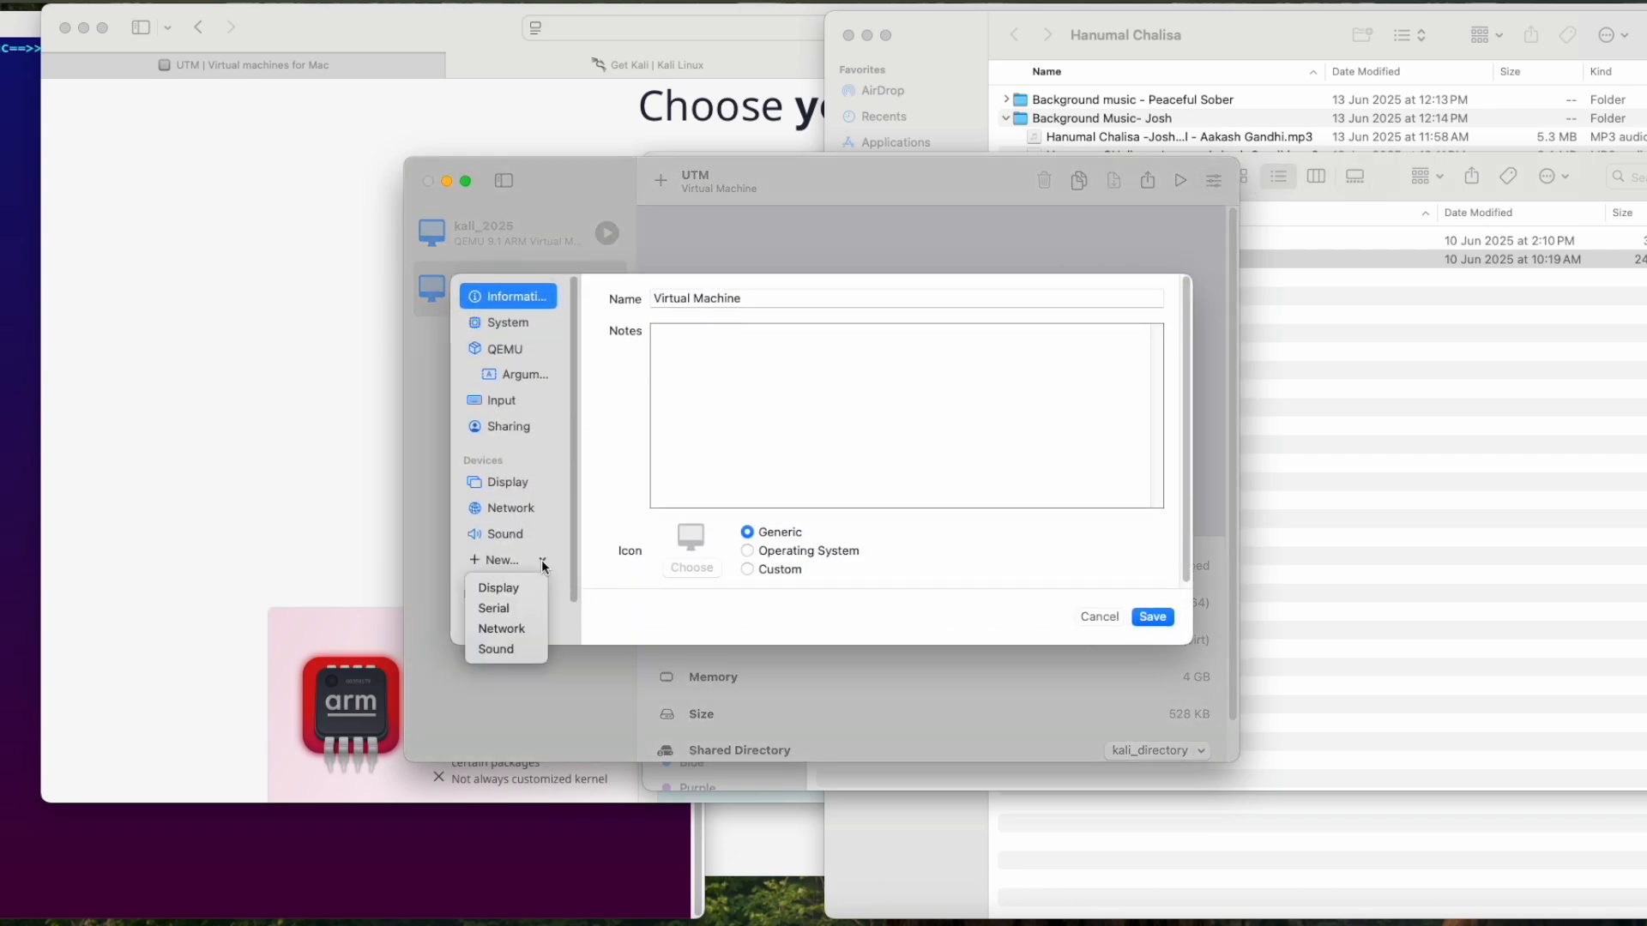
pyautogui.click(512, 614)
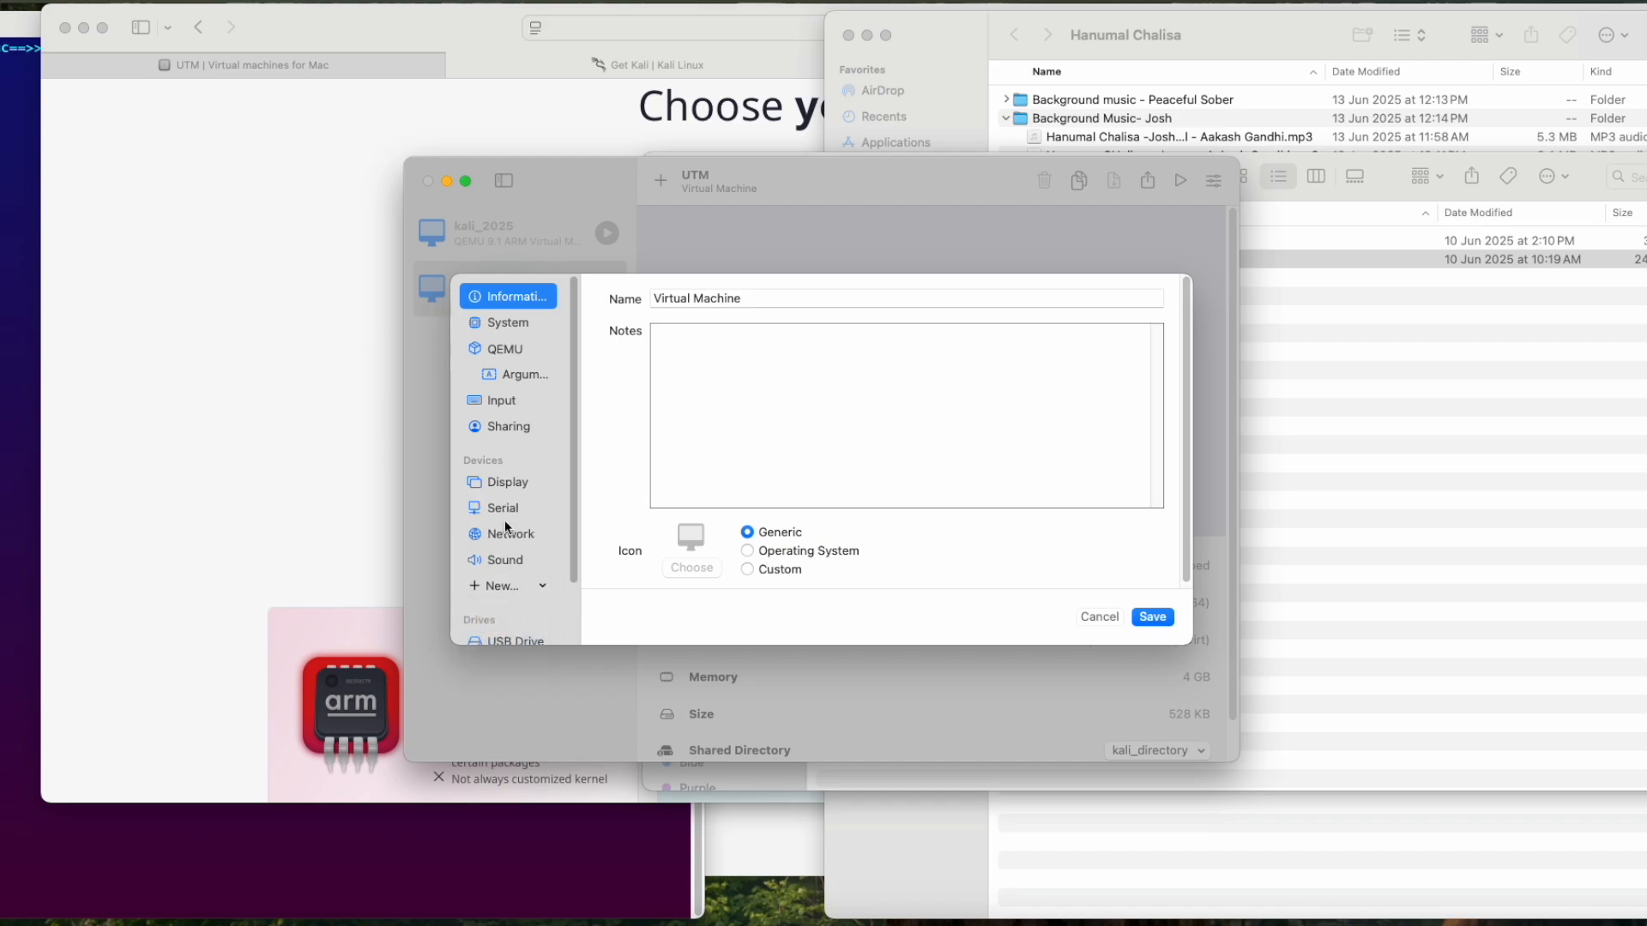
pyautogui.click(1152, 618)
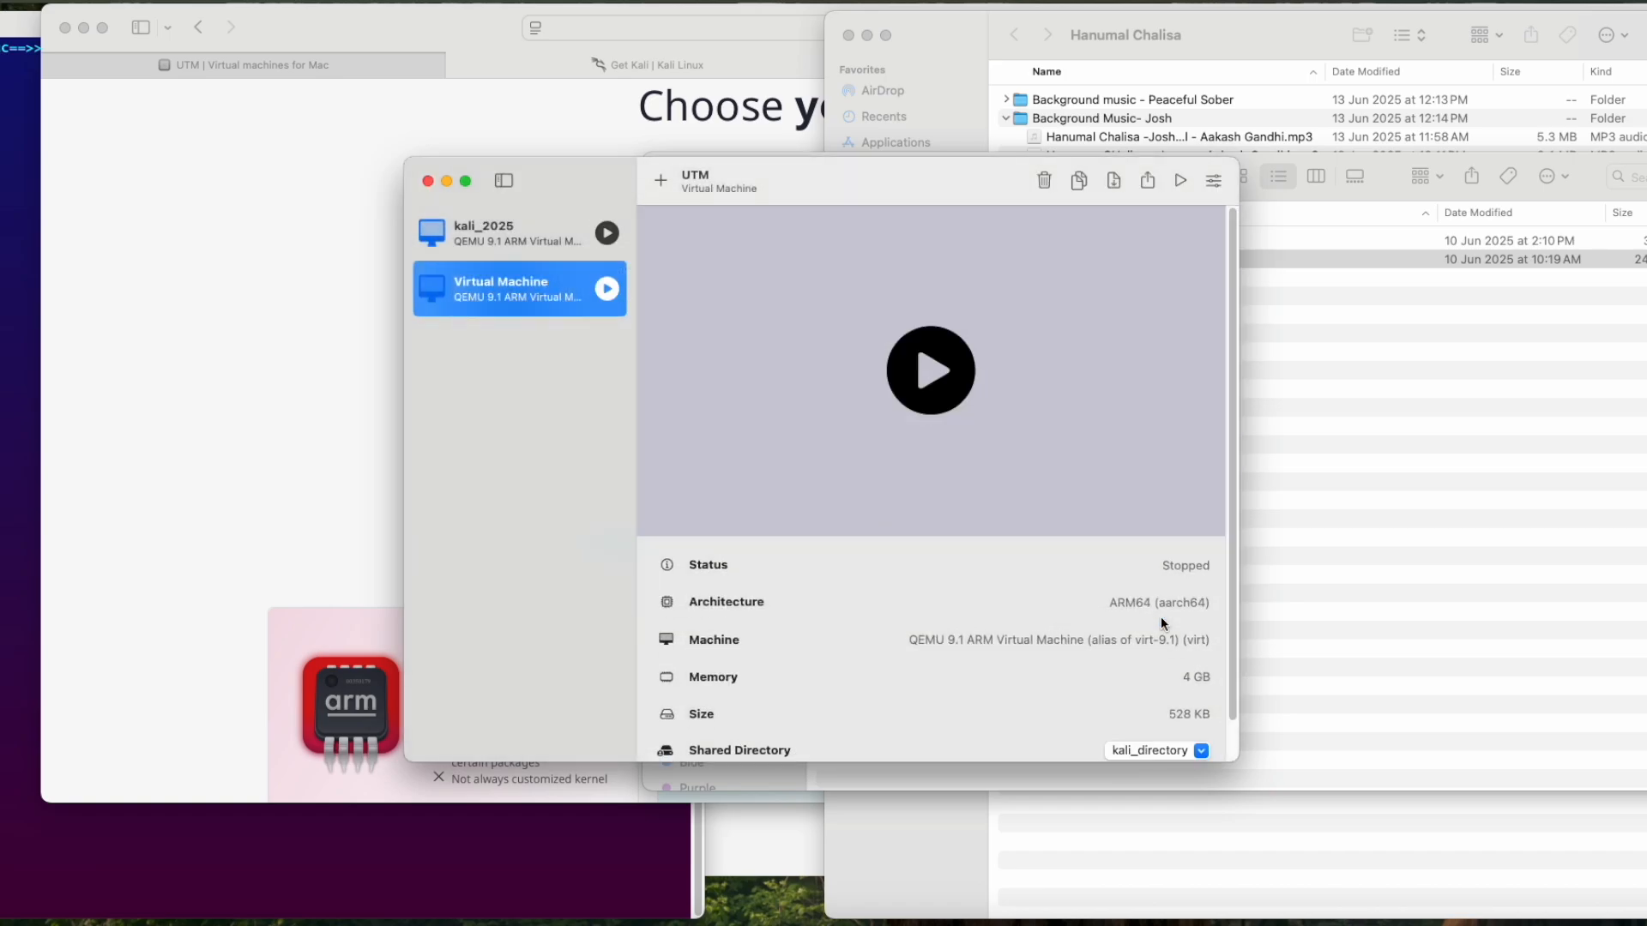
# Step: Start the virtual machine, place its display and terminal windows side by side, and boot the Install entry in the serial terminal
pyautogui.click(941, 378)
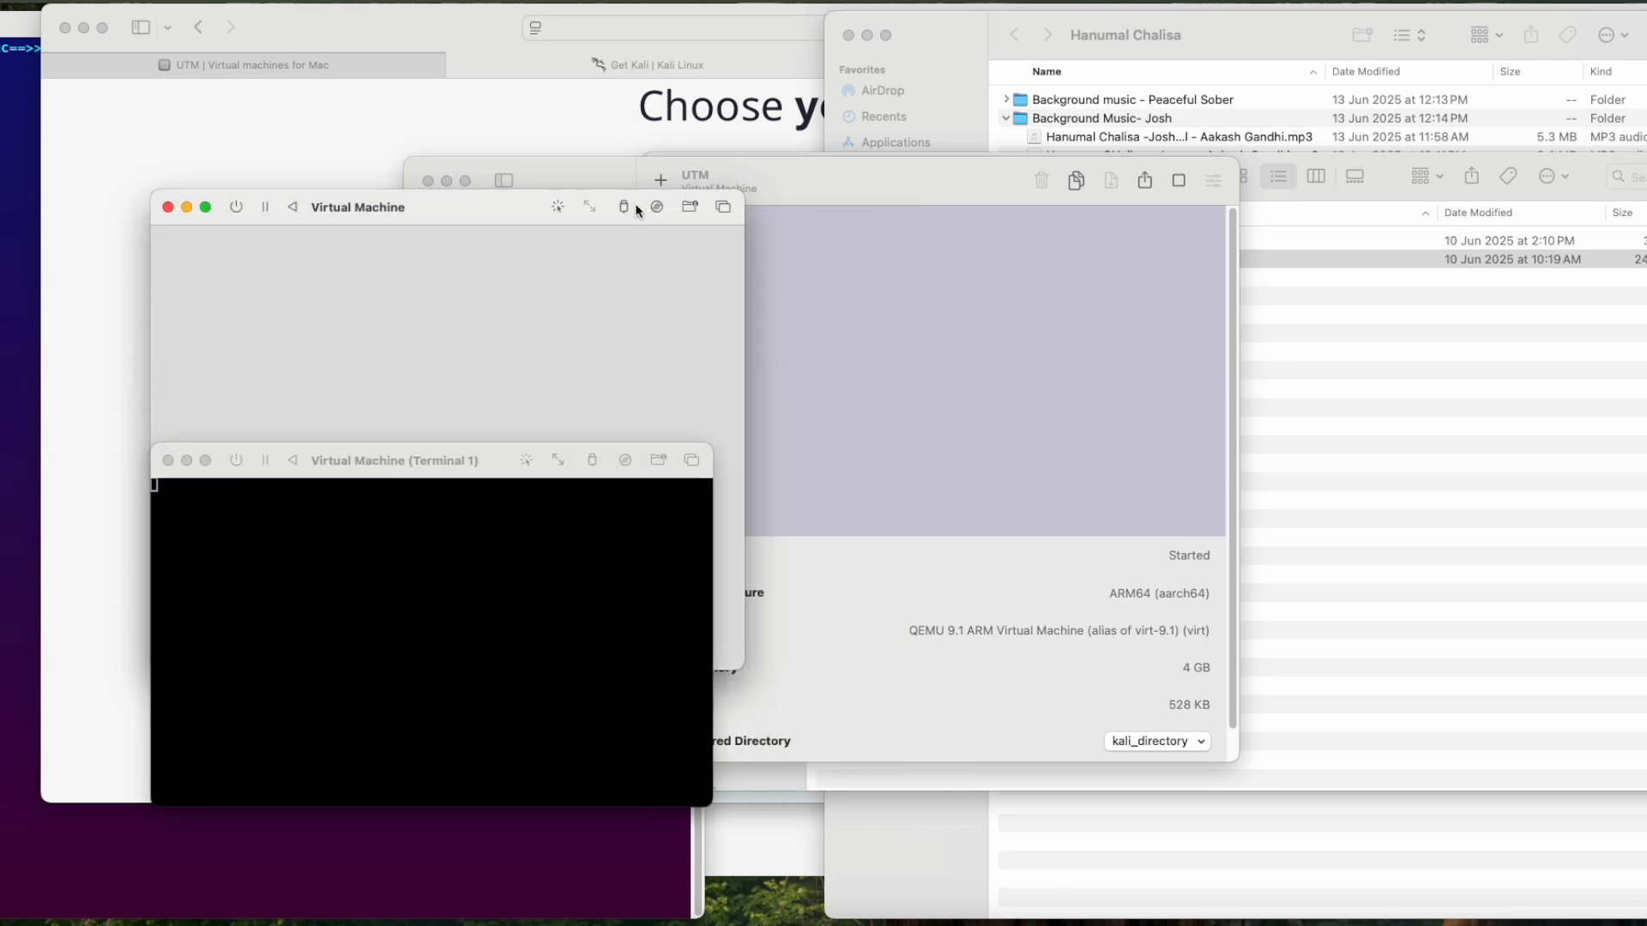
pyautogui.moveTo(541, 205); pyautogui.dragTo(1244, 32)
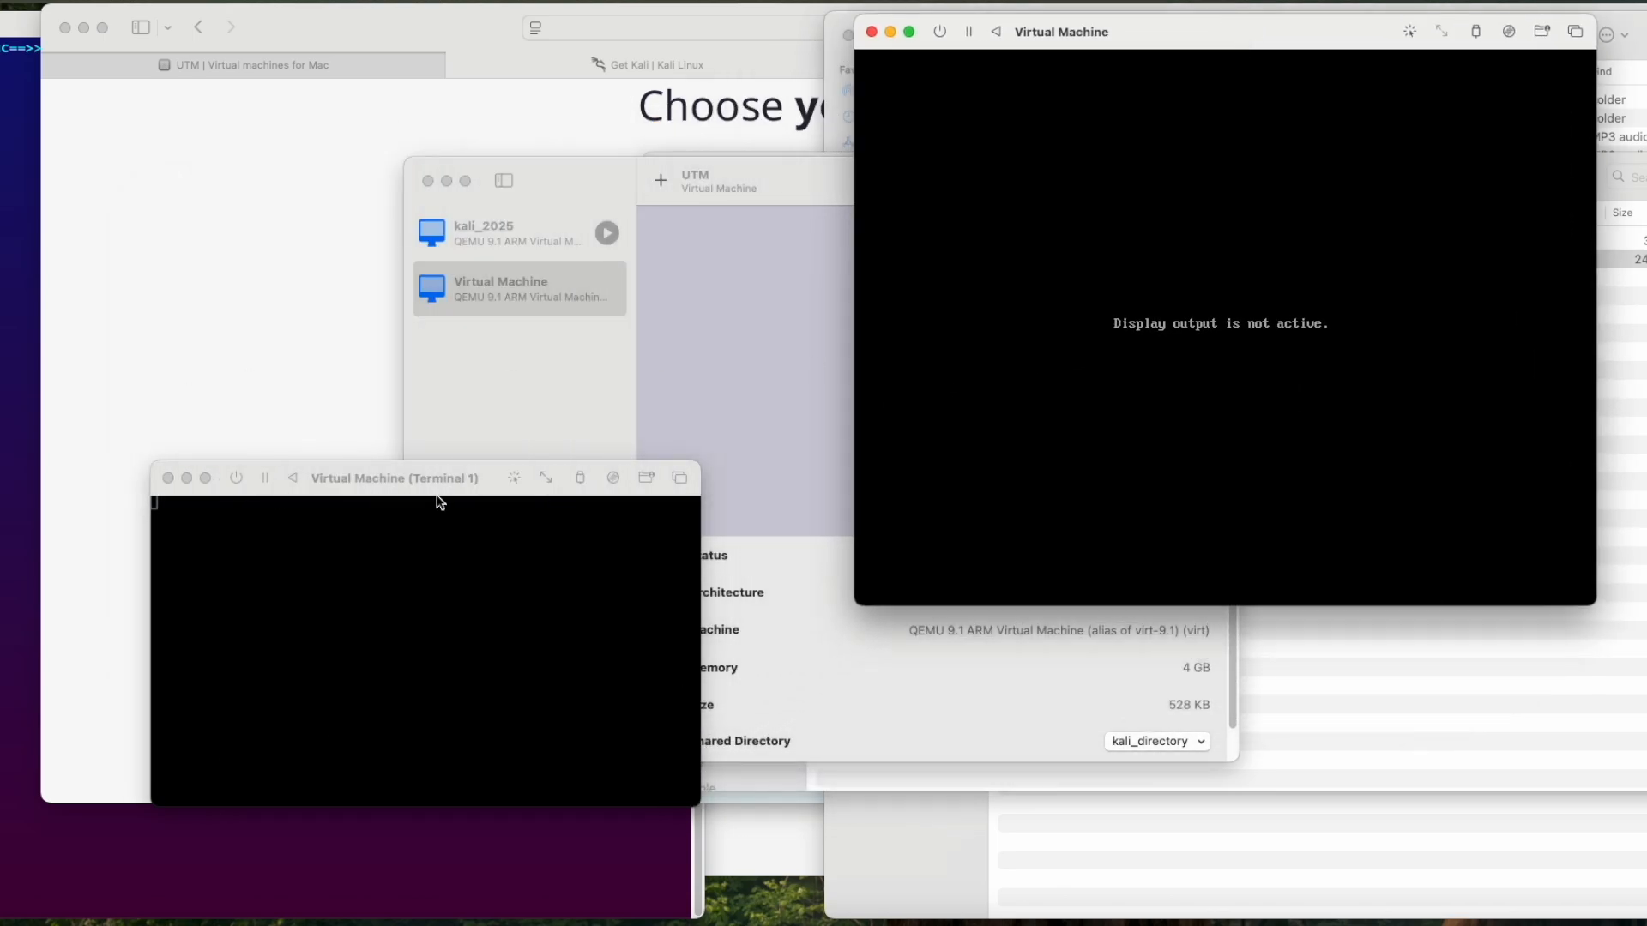
pyautogui.moveTo(422, 481); pyautogui.dragTo(512, 165)
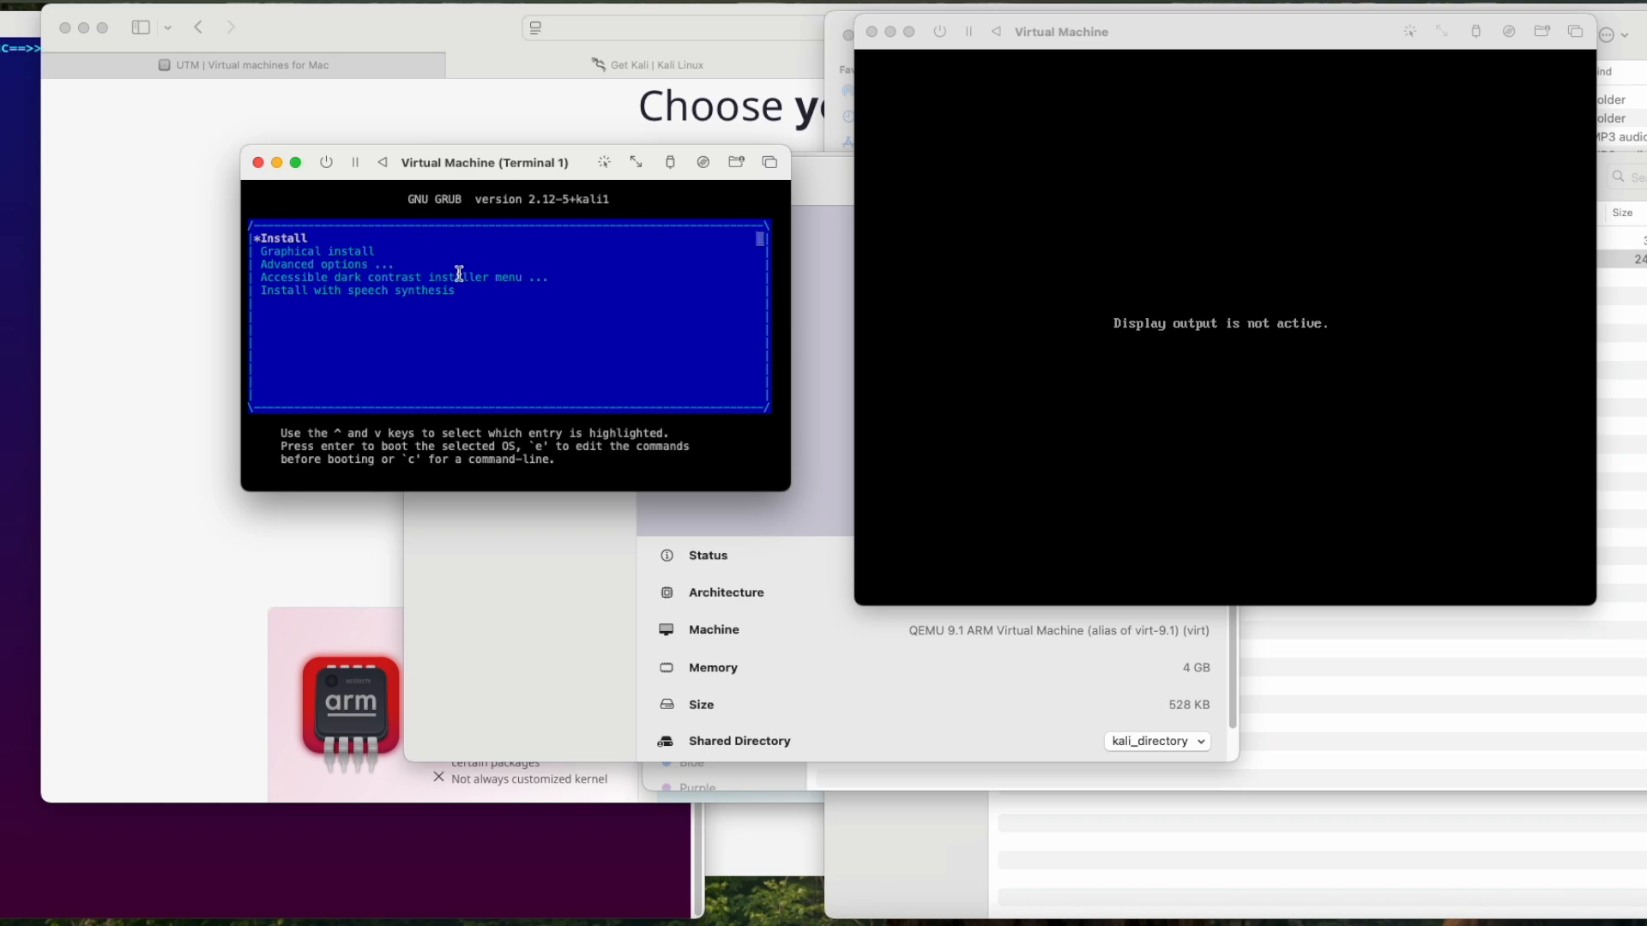
pyautogui.press('Return')
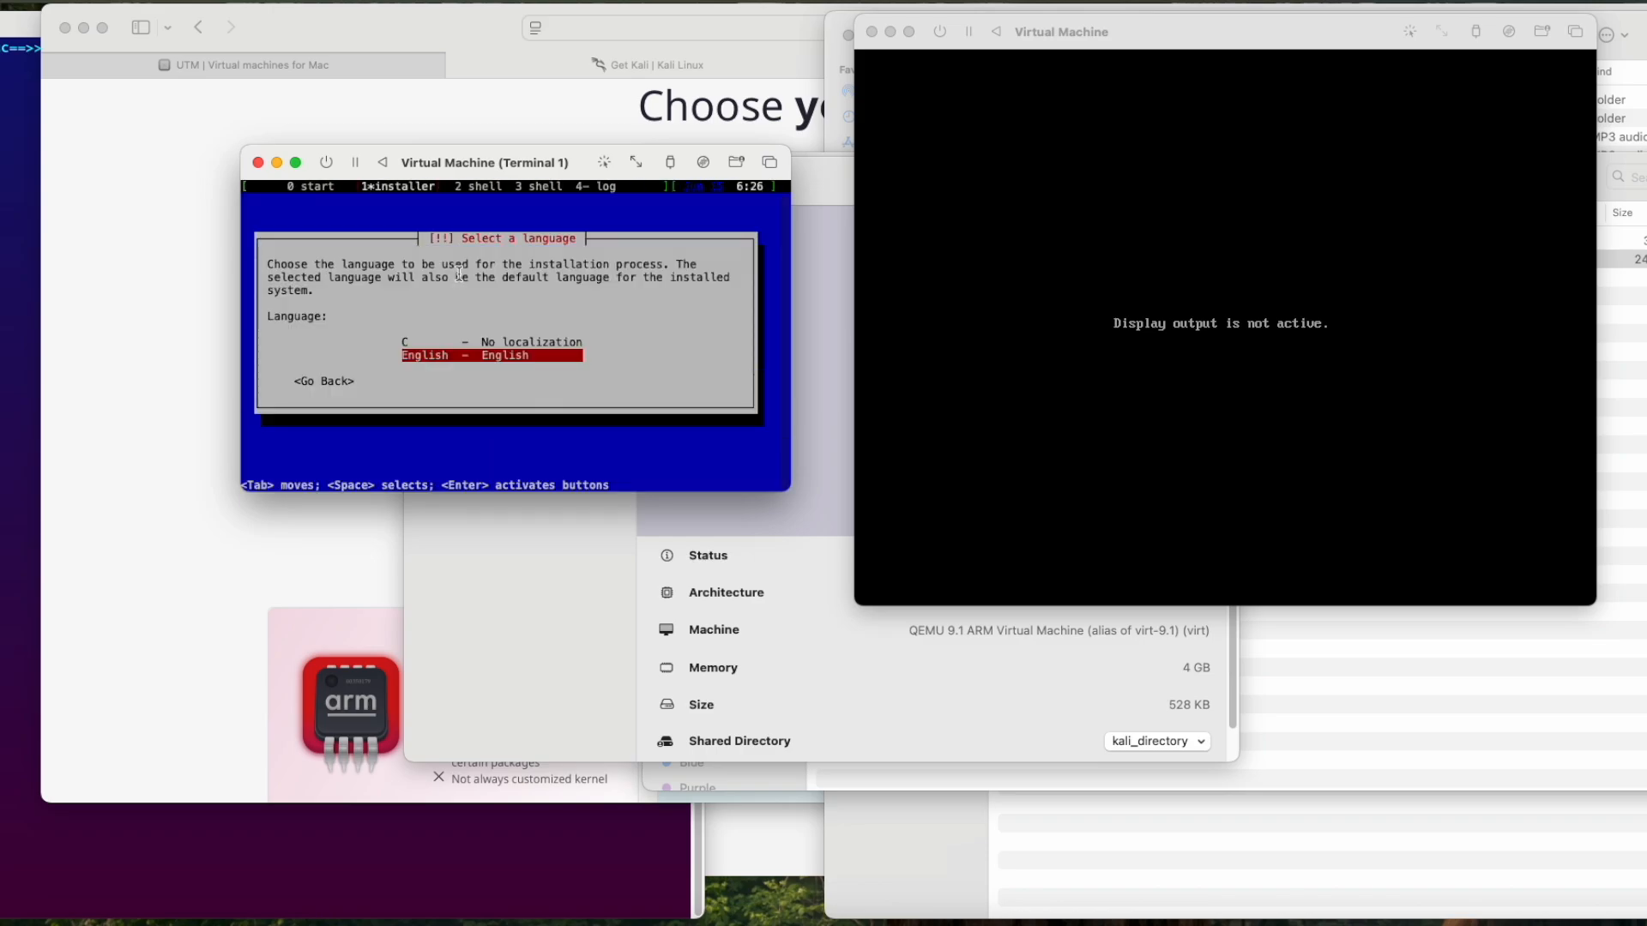
# Step: Set the installer's language to English, the location to India and the keymap to American English
pyautogui.press('Return')
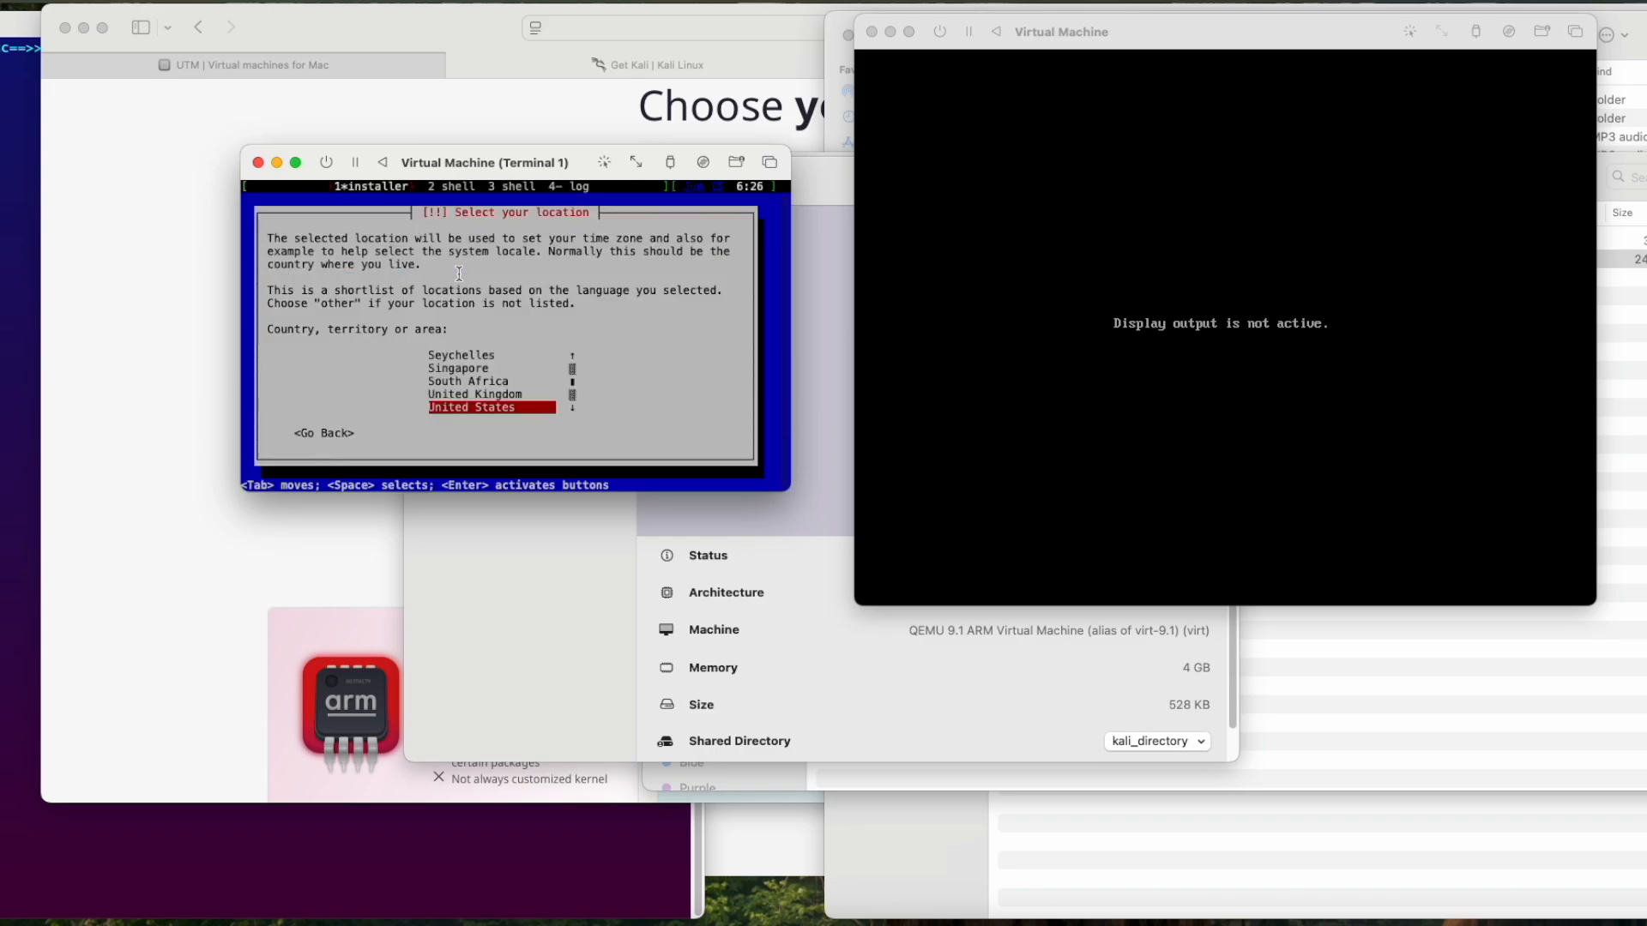
pyautogui.press('i')
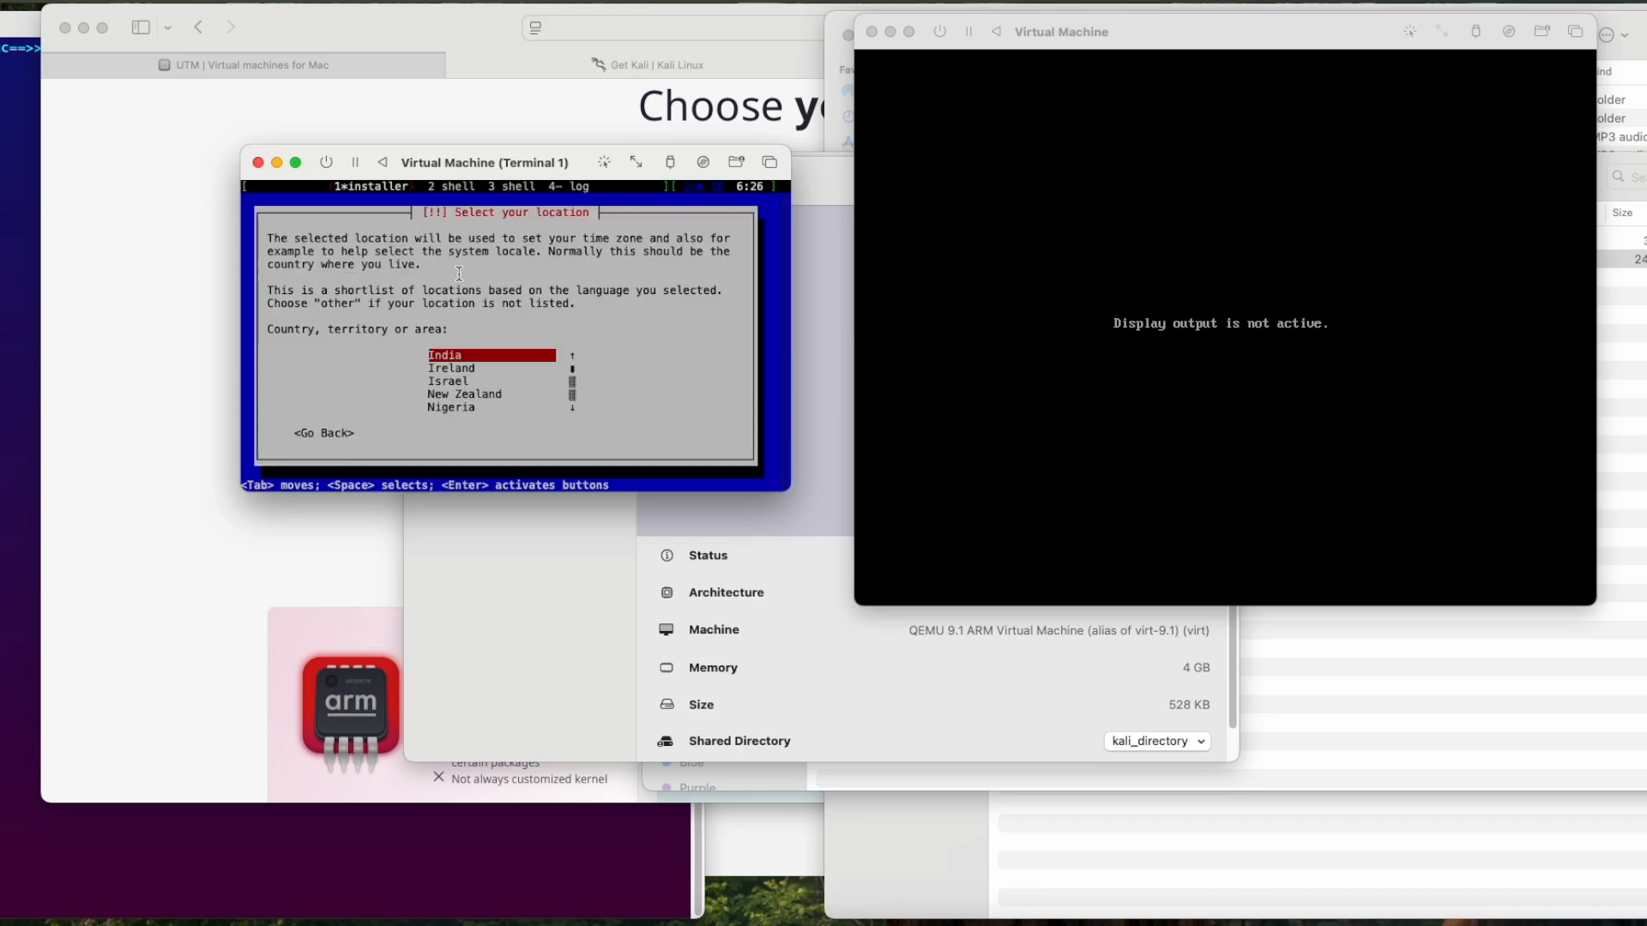
pyautogui.press('Return')
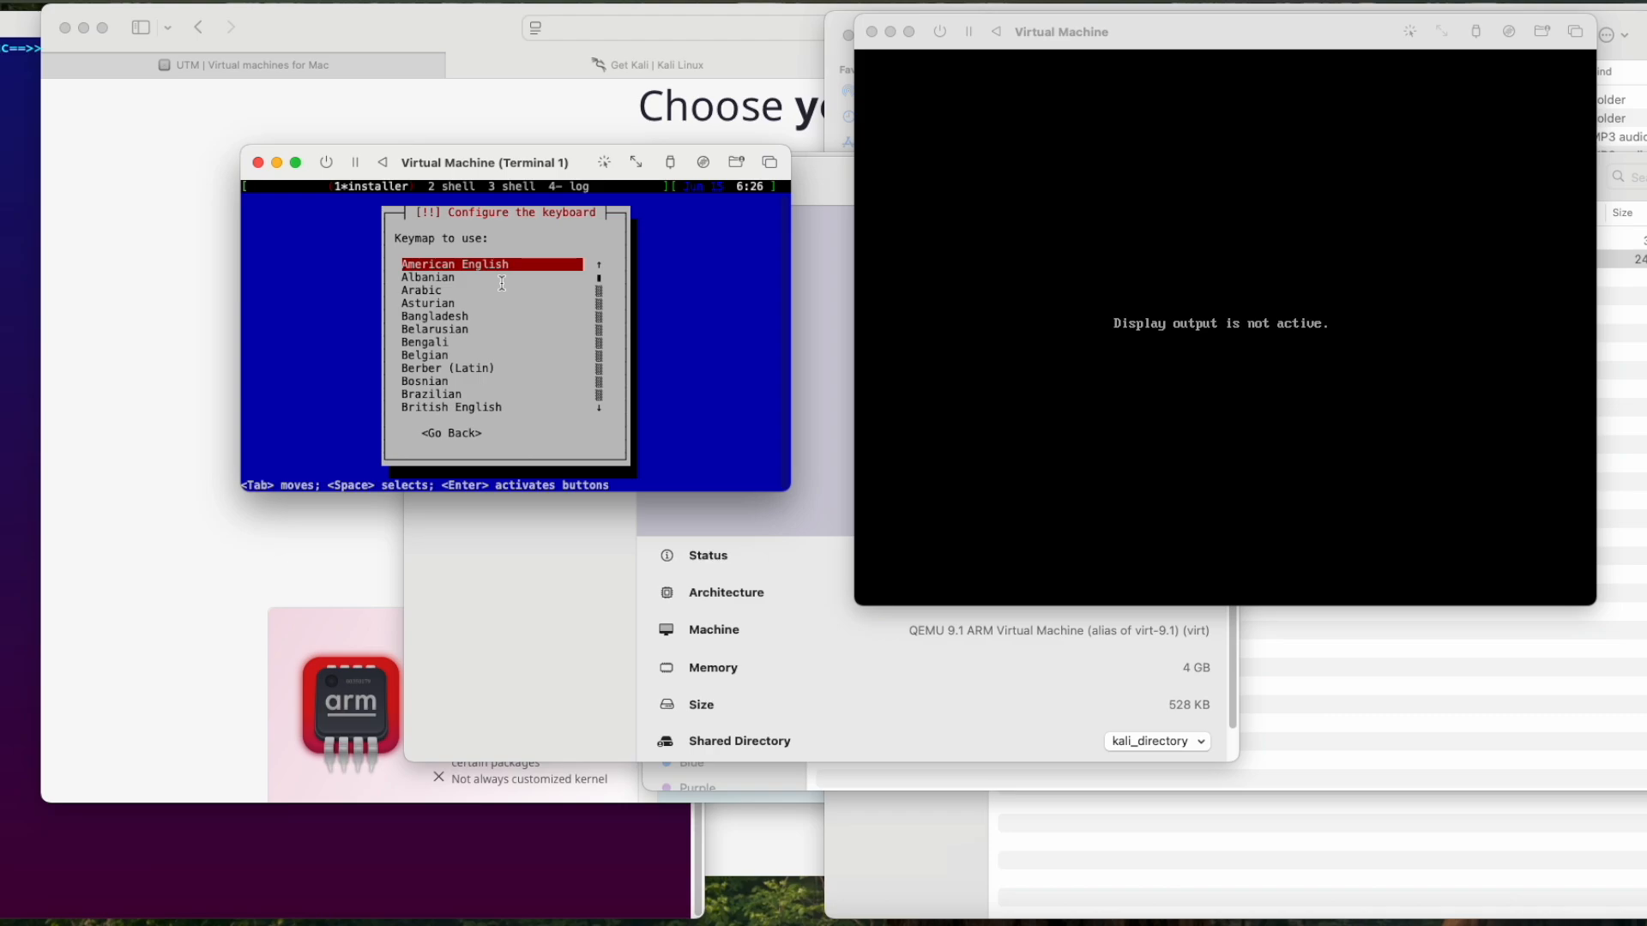
pyautogui.press('Return')
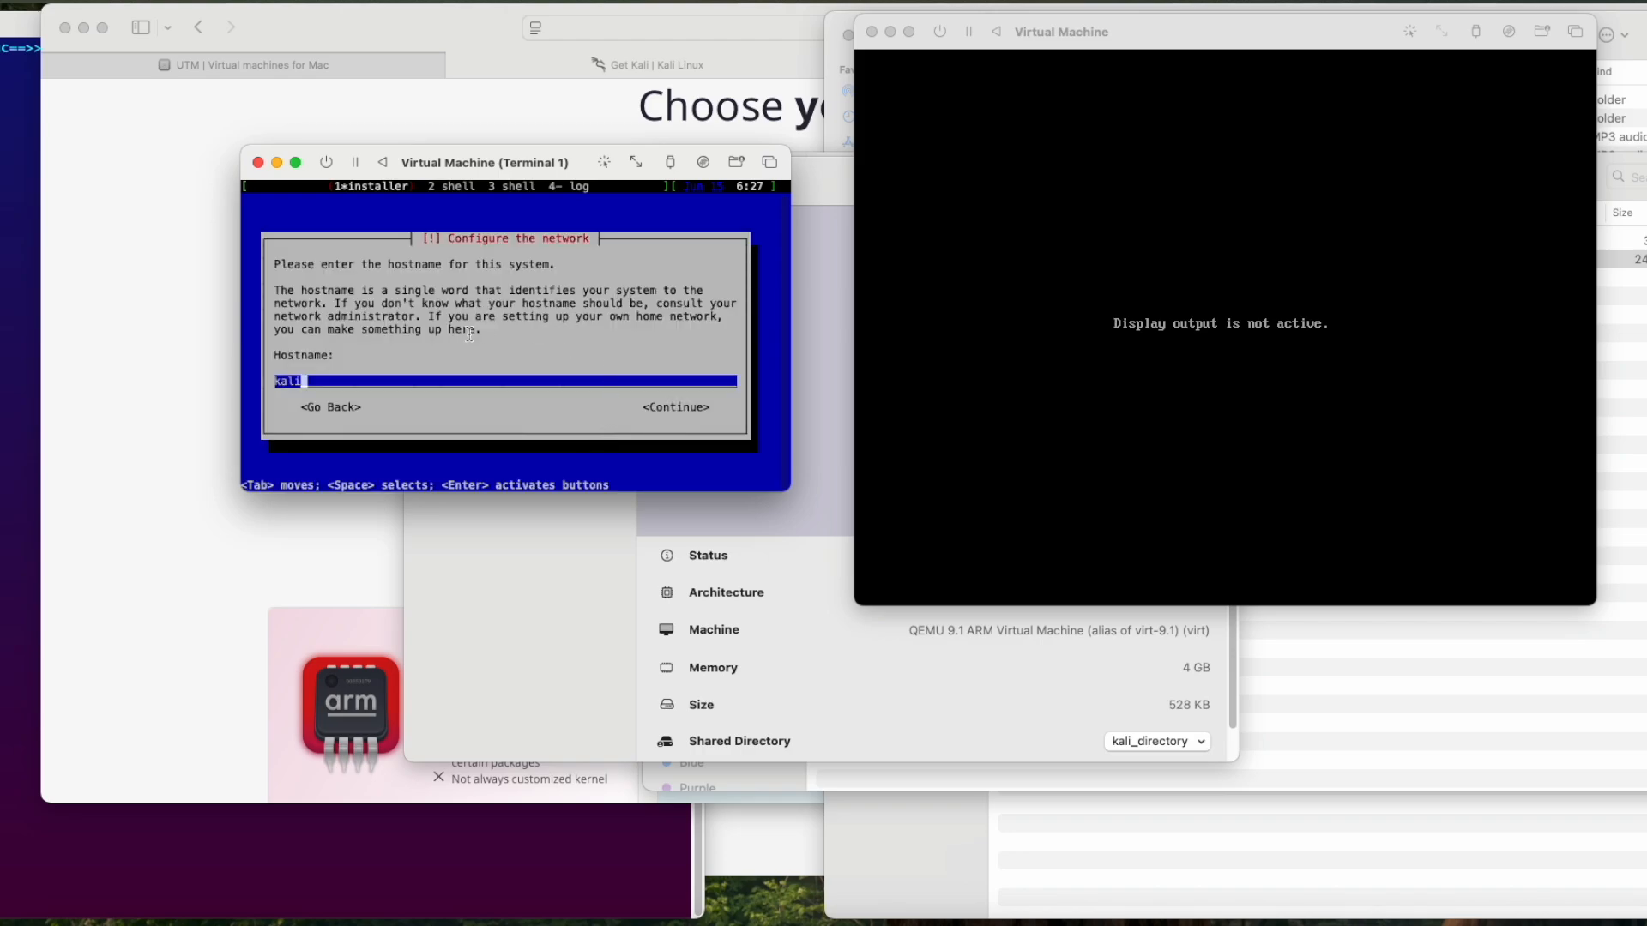
# Step: Try to set the system's hostname to kali_temp, and return to the hostname entry
pyautogui.write('_temp')
pyautogui.press('Tab')
pyautogui.press('Return')
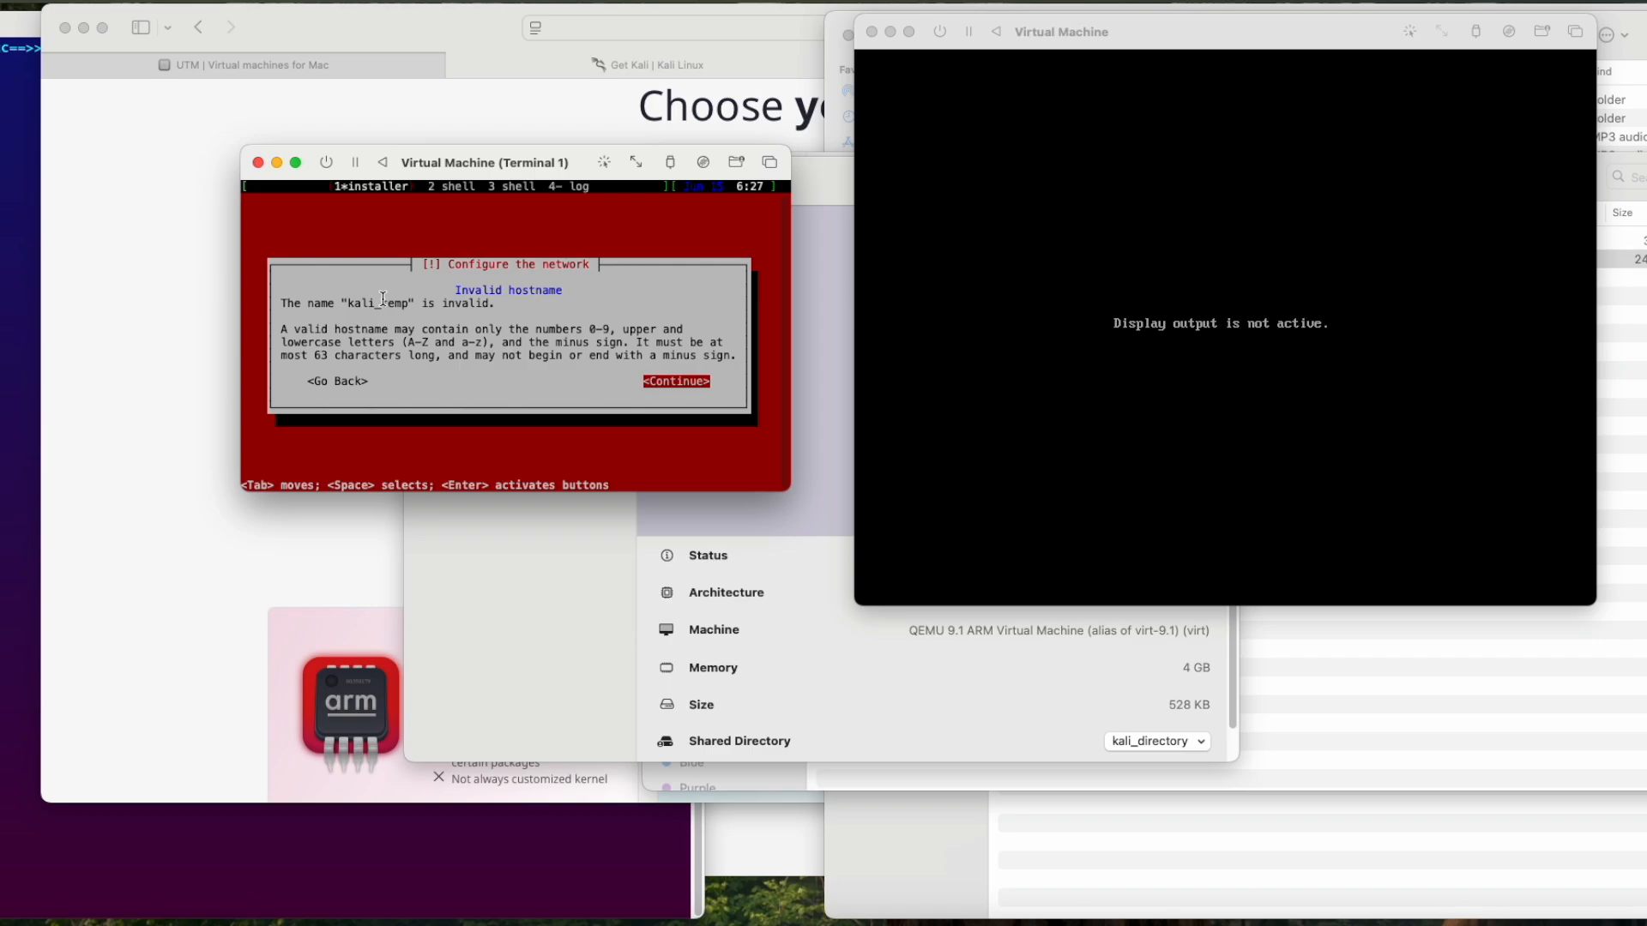
pyautogui.press('Tab')
pyautogui.press('Return')
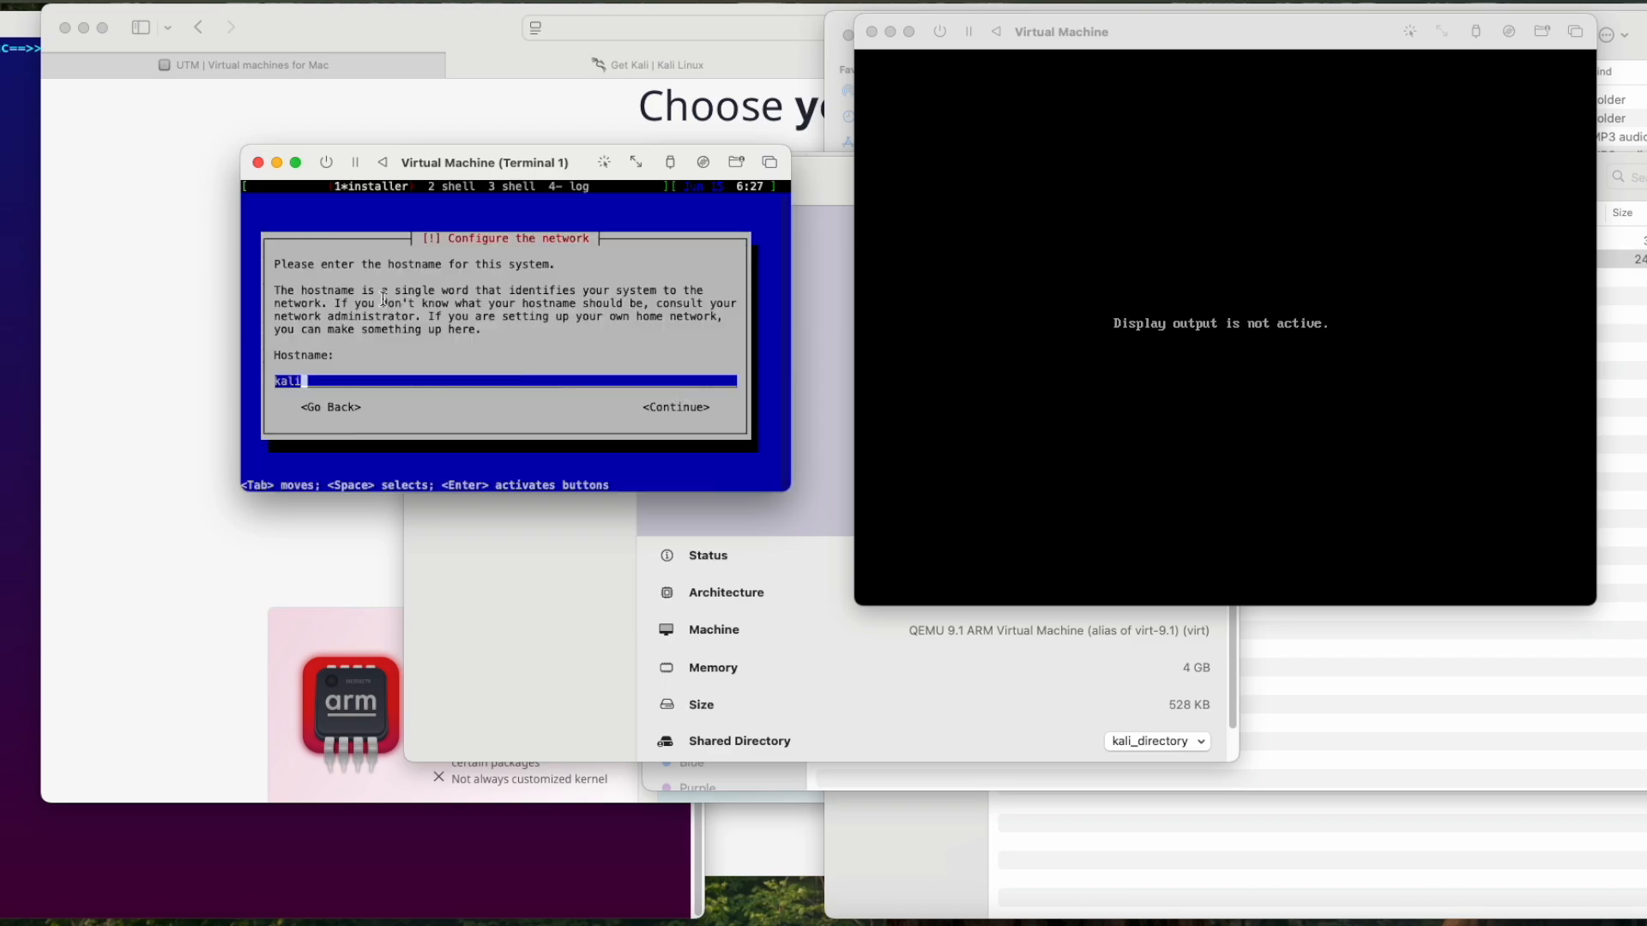
# Step: Set the hostname to kali-temp and continue with an empty domain name
pyautogui.write('-temp')
pyautogui.press('Tab')
pyautogui.press('Return')
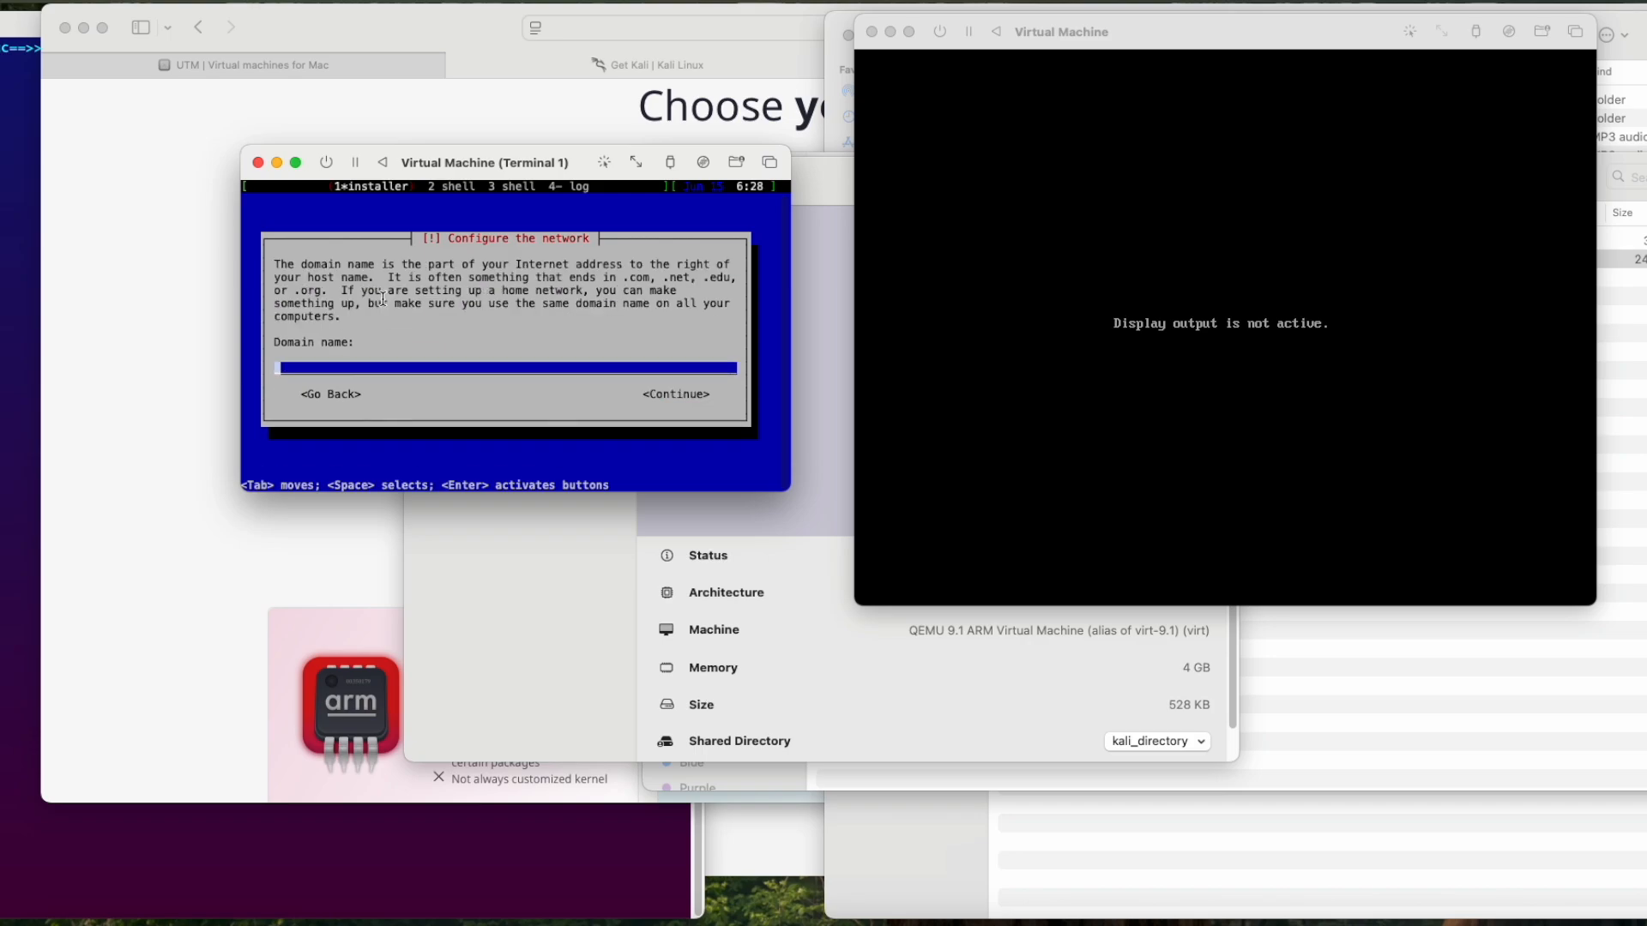
pyautogui.press('Tab')
pyautogui.press('Return')
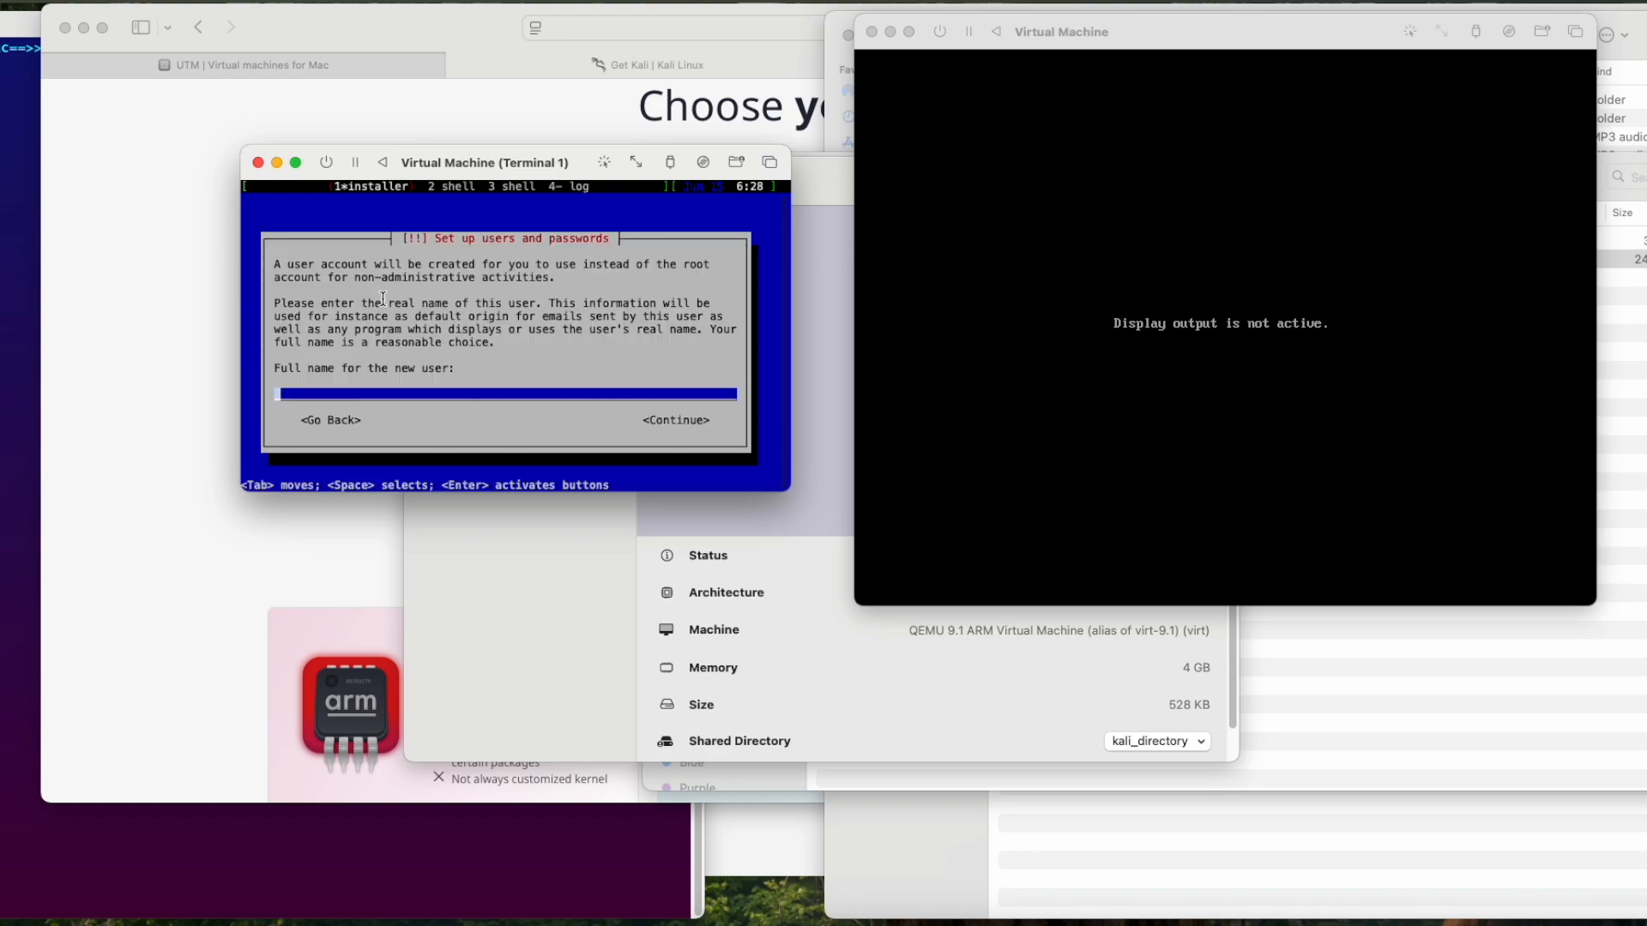
# Step: Set up the new user account with kali-temp as full name and username, and enter the account password
pyautogui.write('kali-temp')
pyautogui.press('Tab')
pyautogui.press('Return')
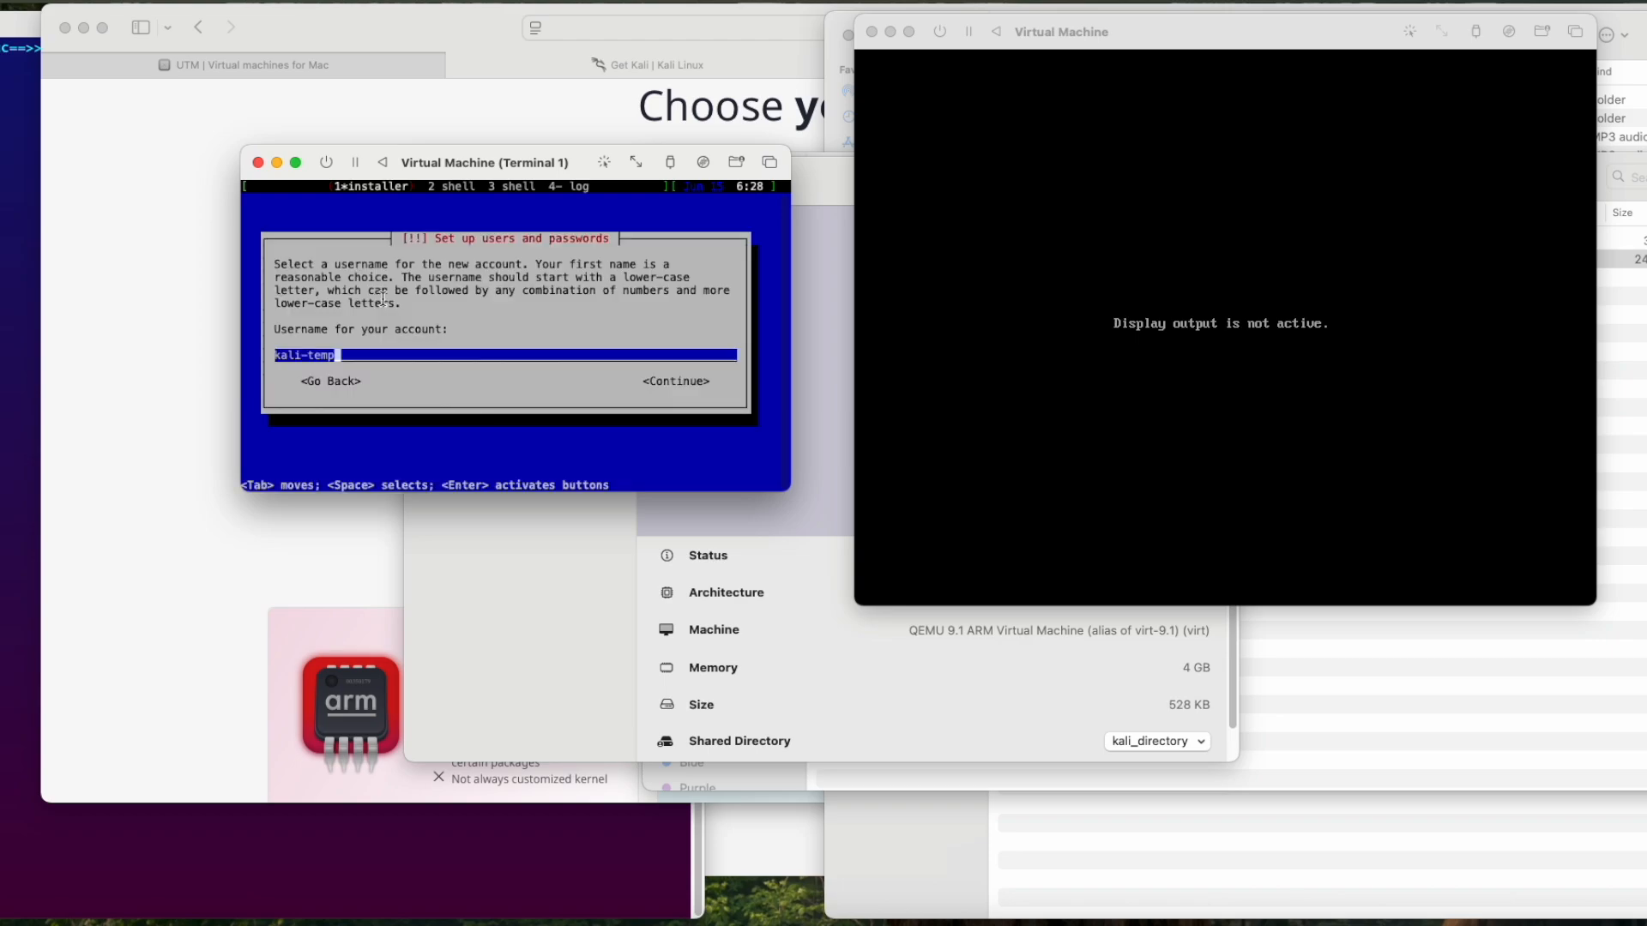
pyautogui.press('Tab')
pyautogui.press('Return')
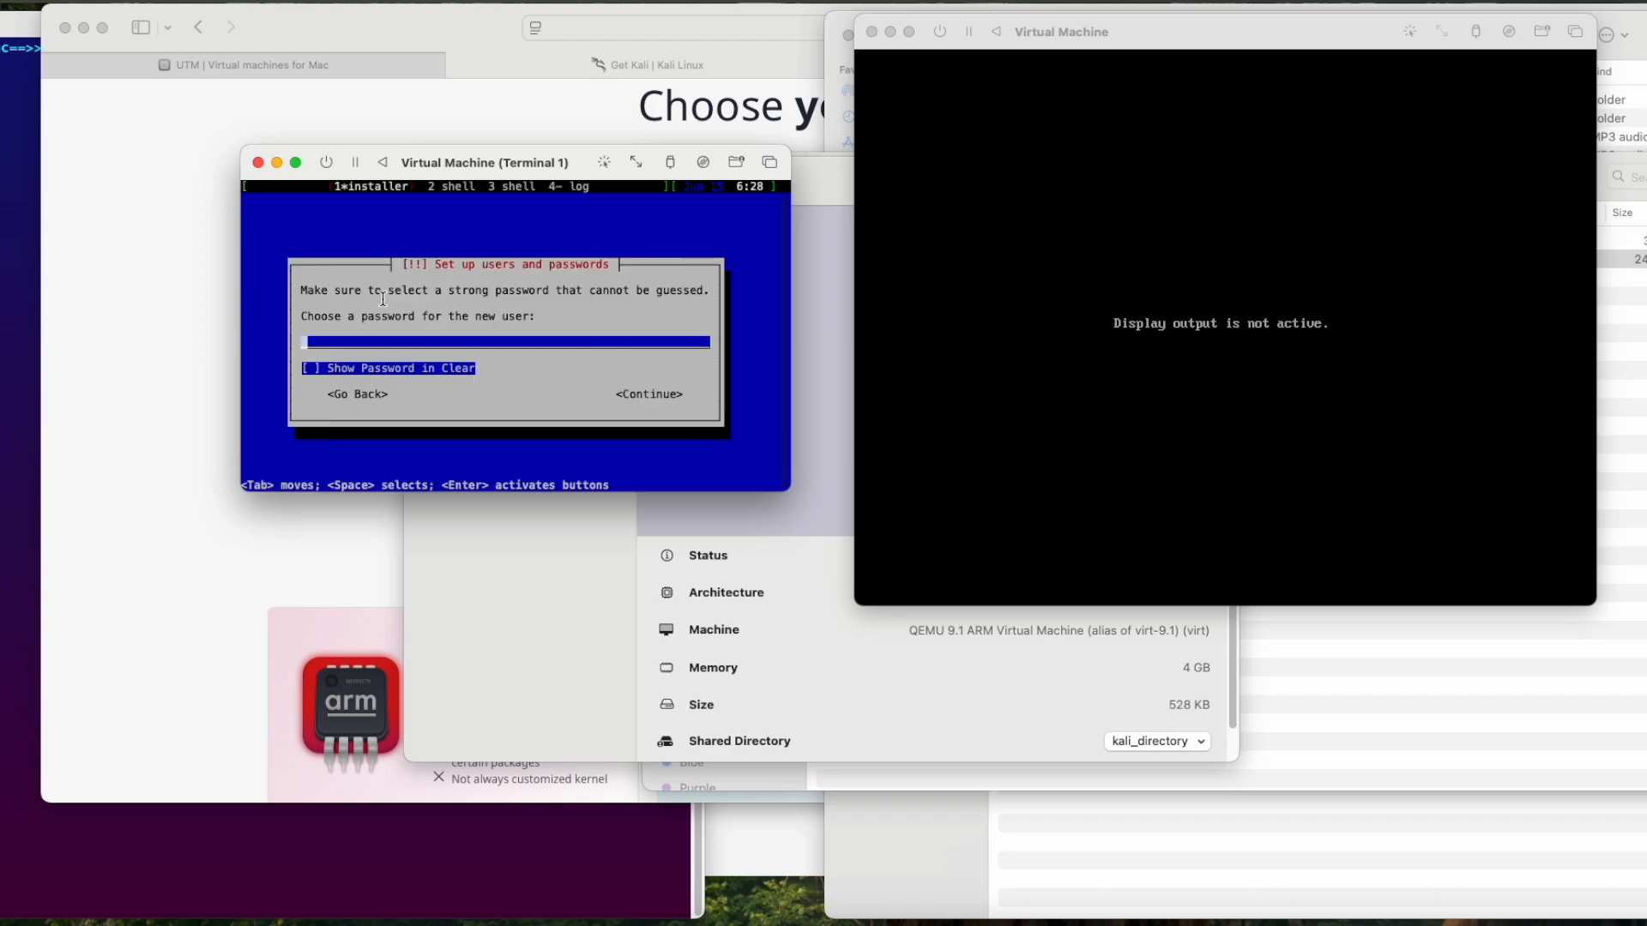
pyautogui.write('kali-temp')
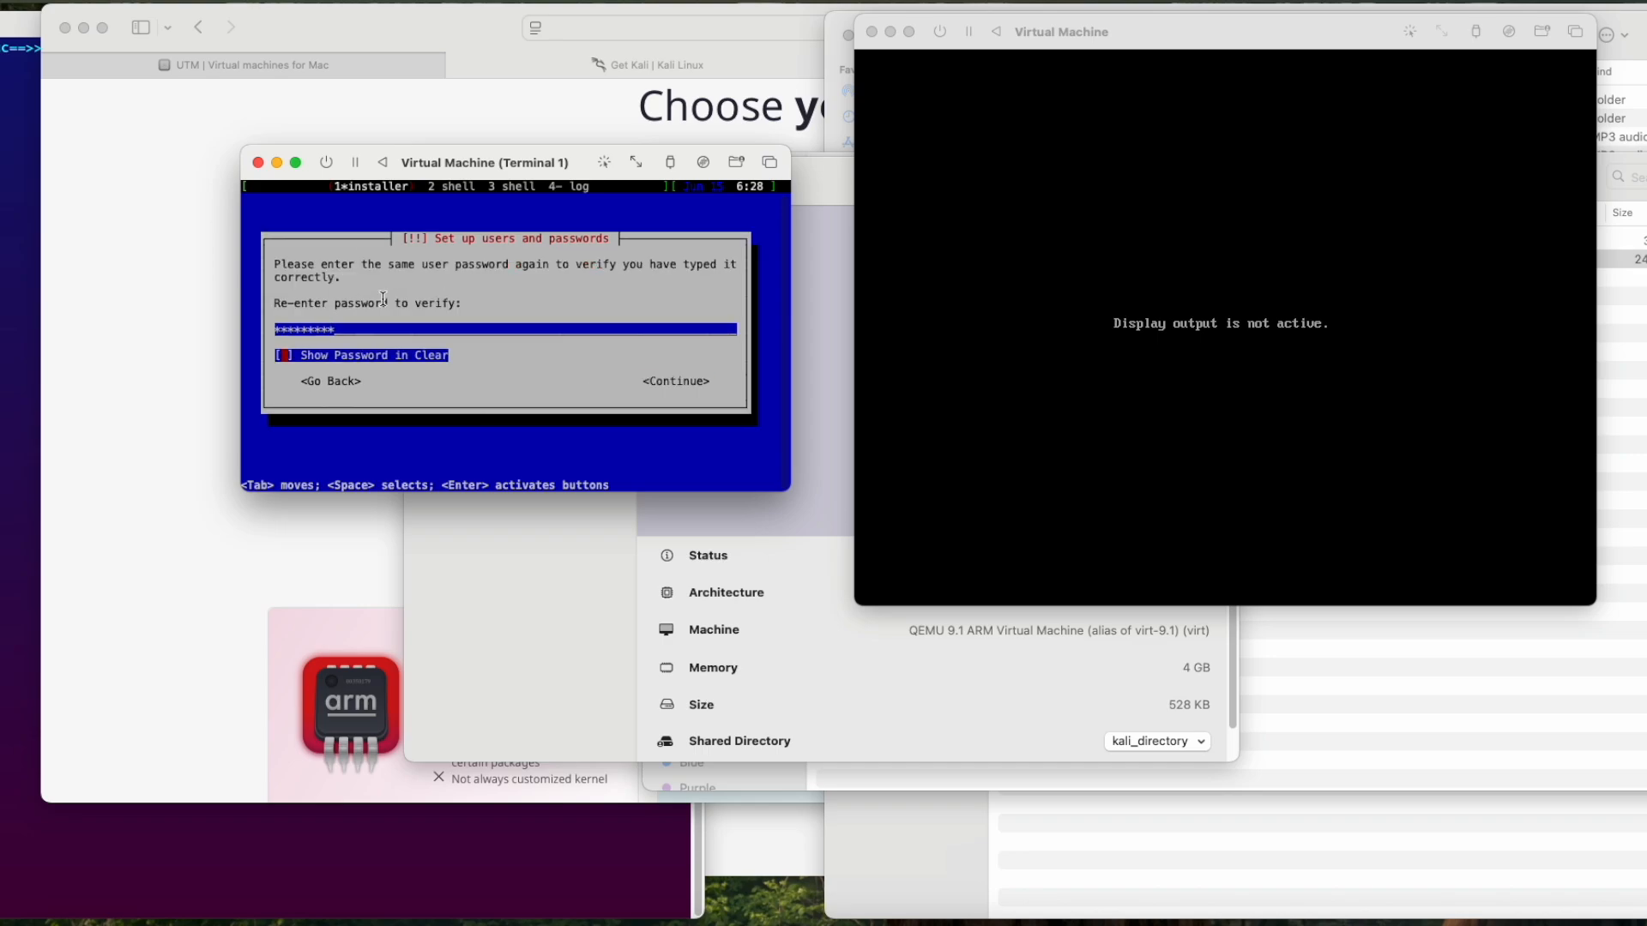
pyautogui.press('Return')
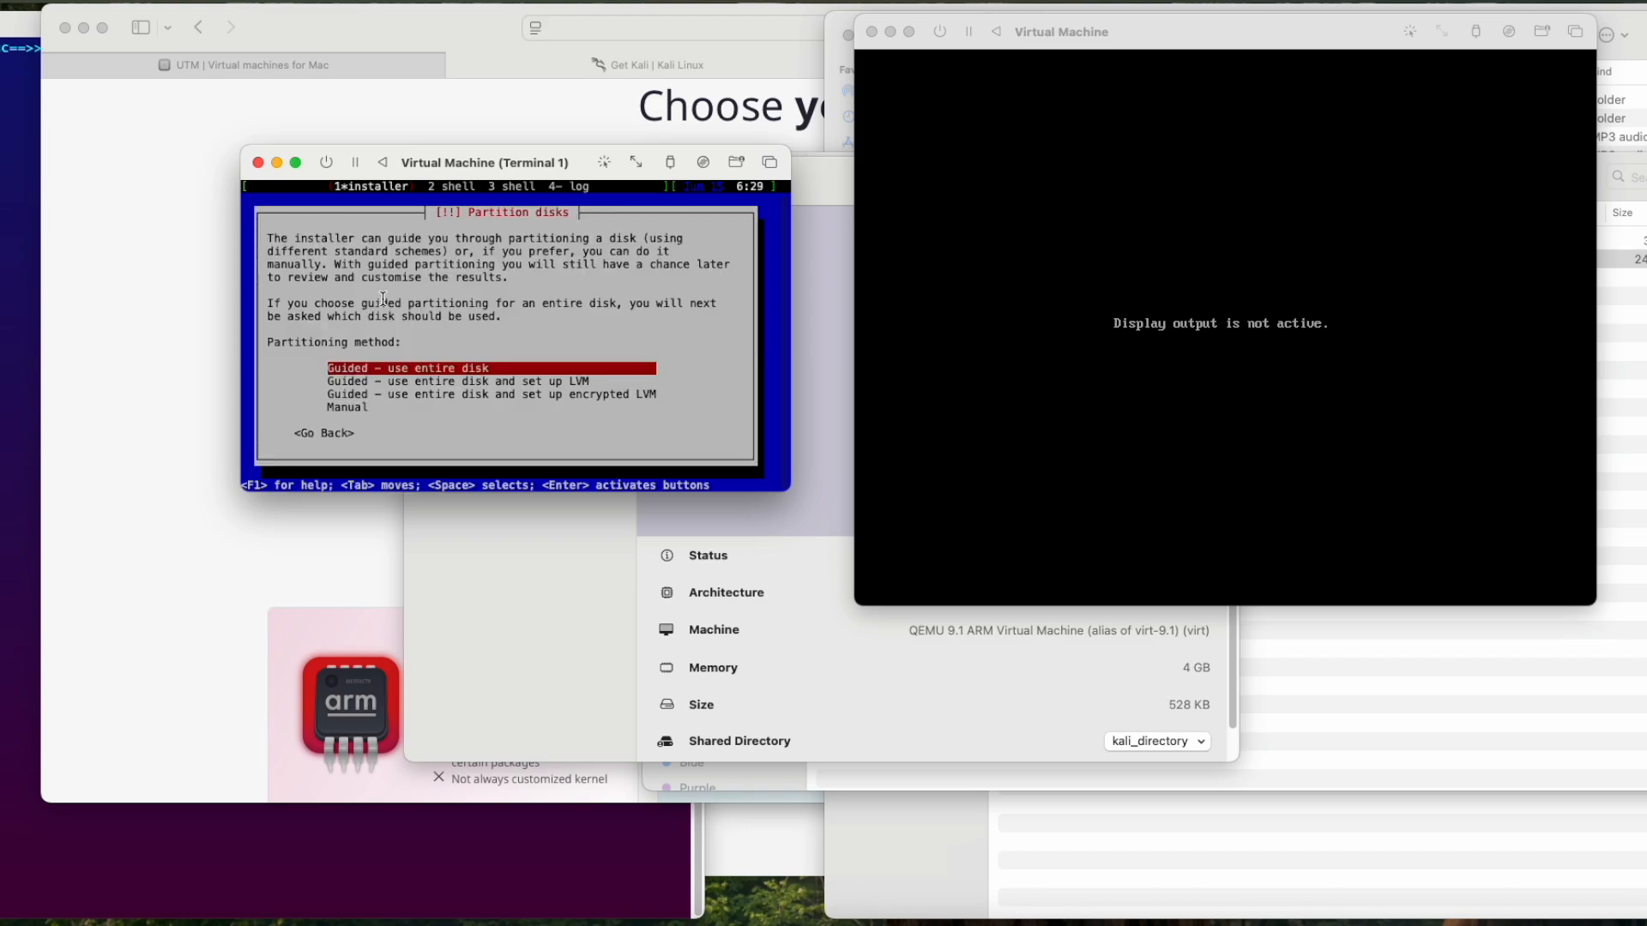
# Step: Partition the entire Virtual disk 1 (vda) with guided partitioning and all files in one partition, and write the changes to disk
pyautogui.press('Return')
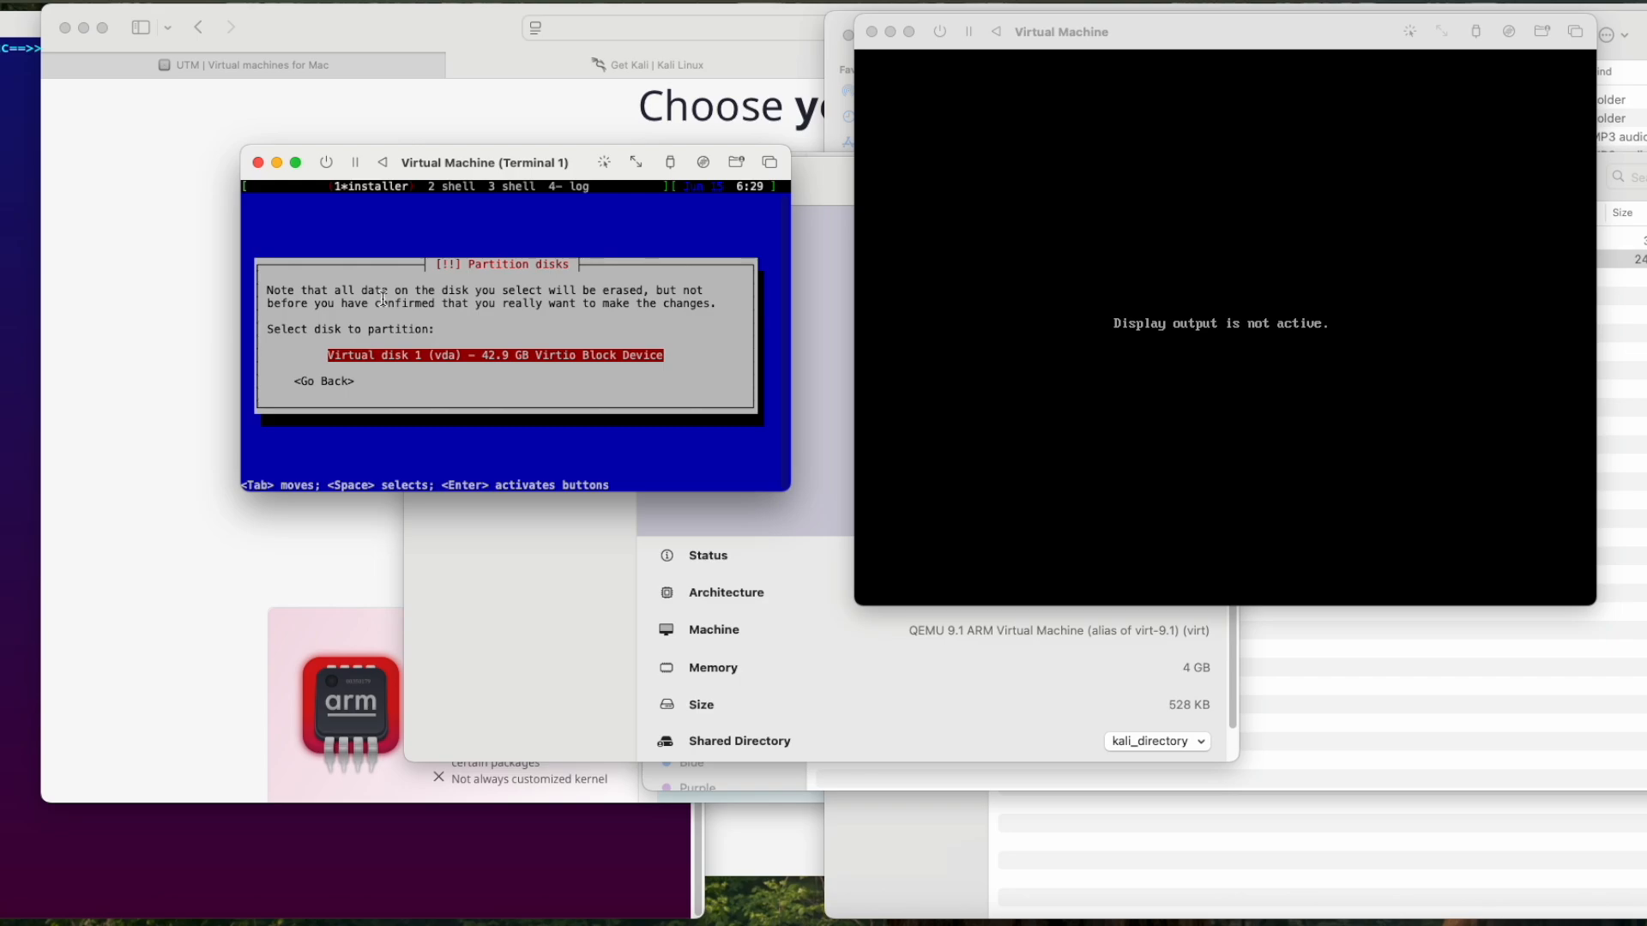
pyautogui.press('Return')
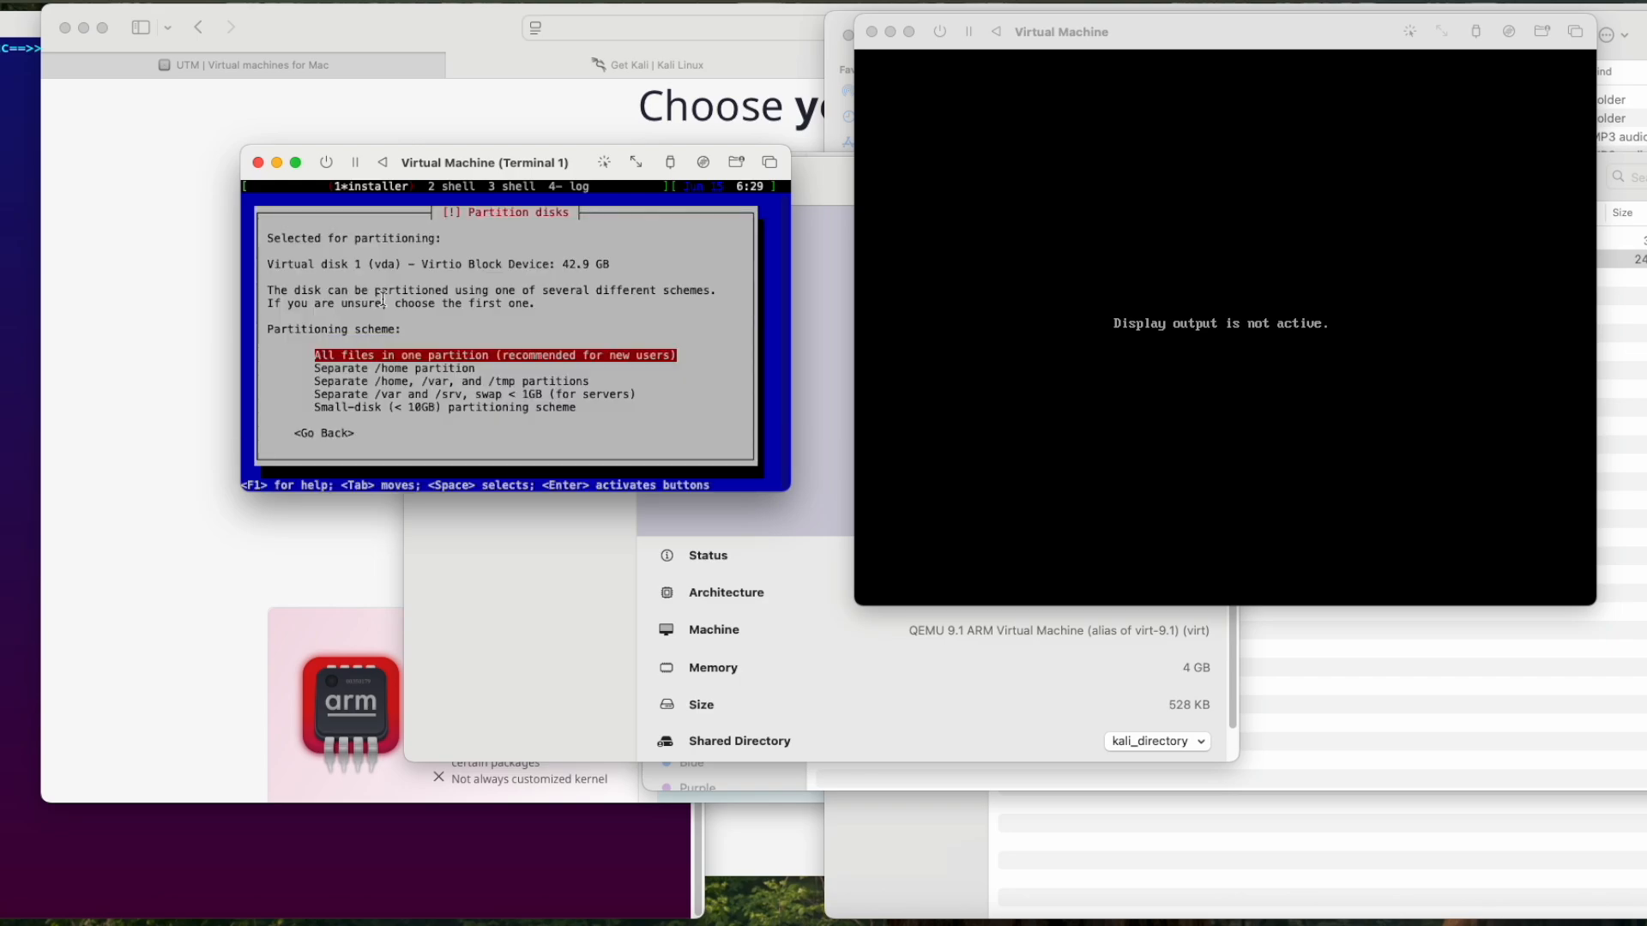
pyautogui.press('Return')
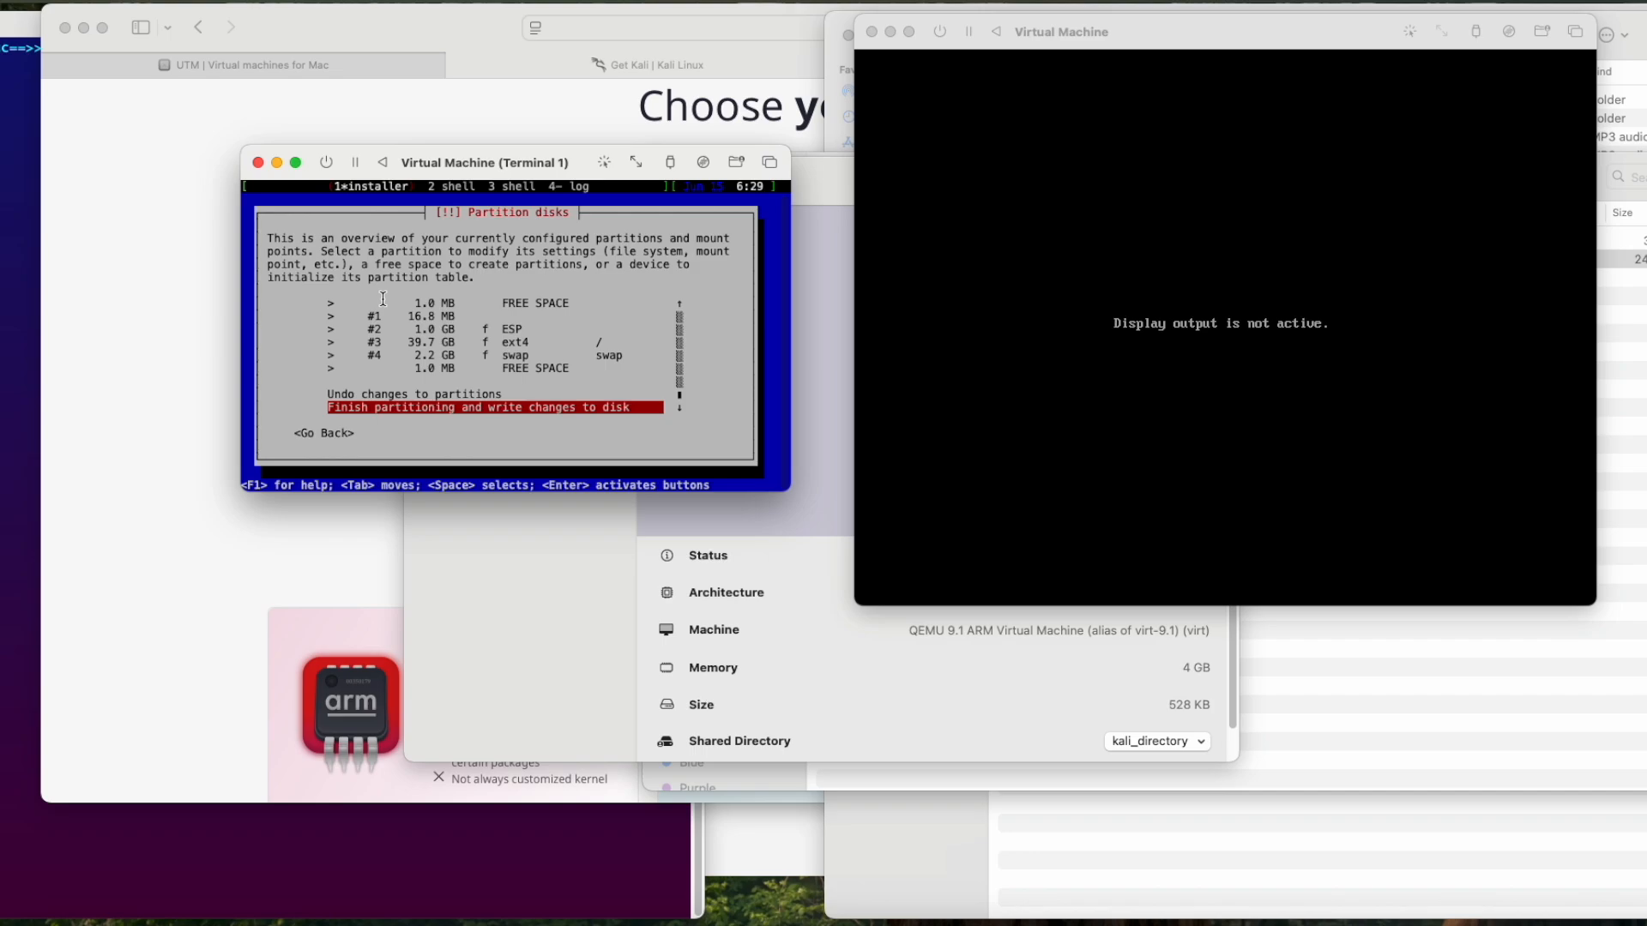
pyautogui.press('Return')
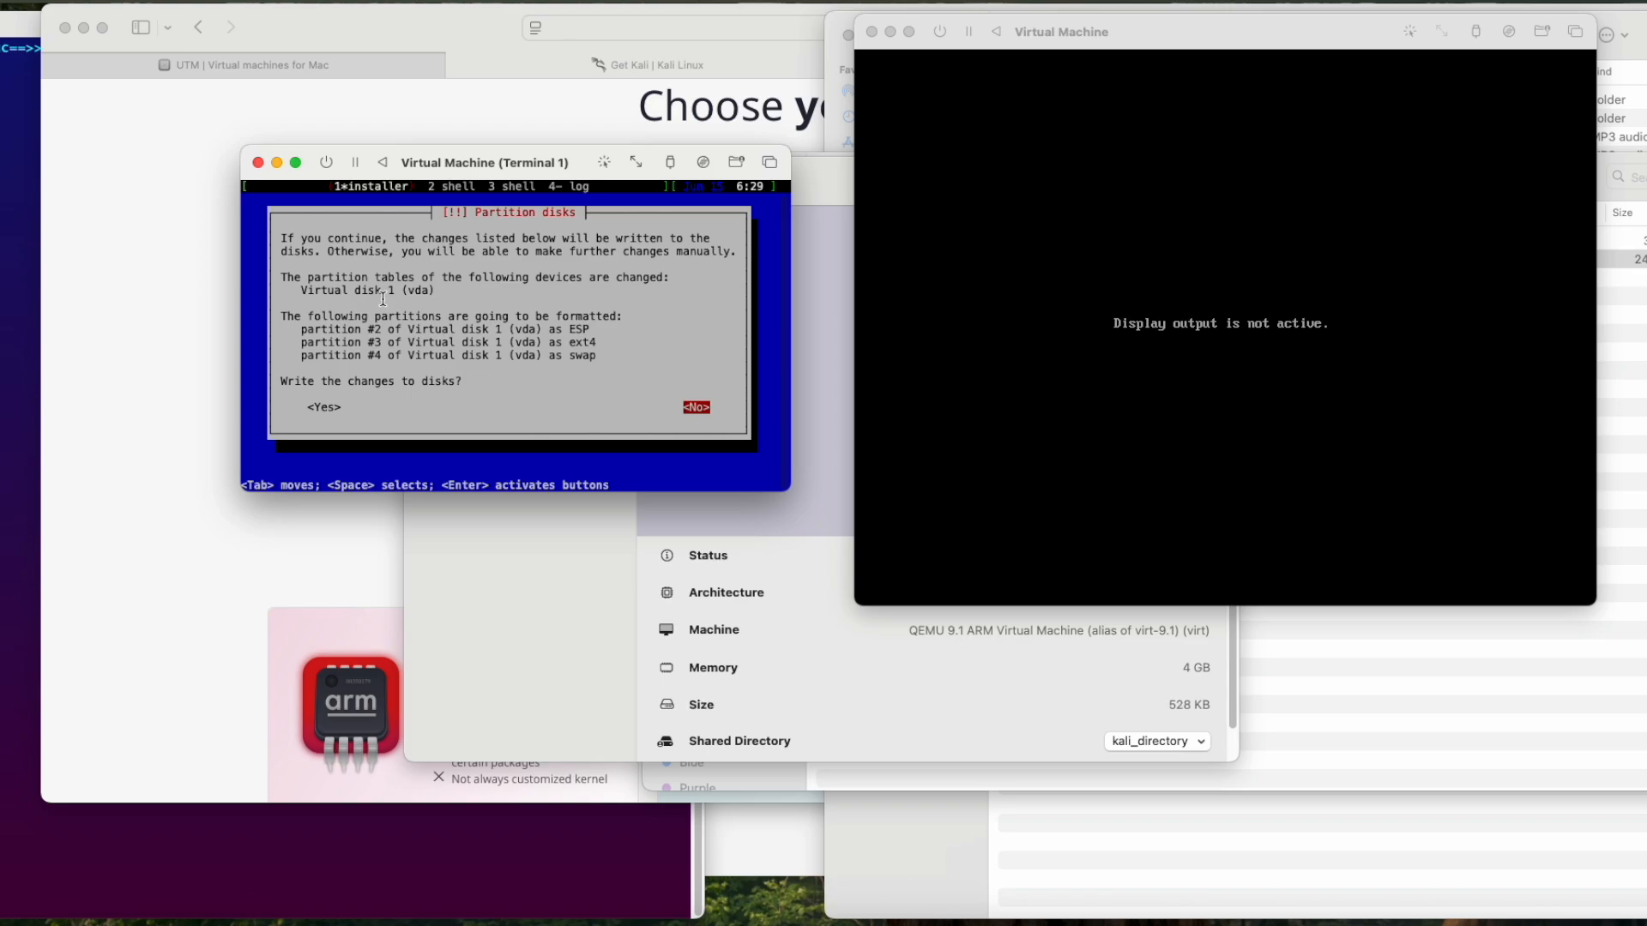
pyautogui.press('Tab')
pyautogui.press('Return')
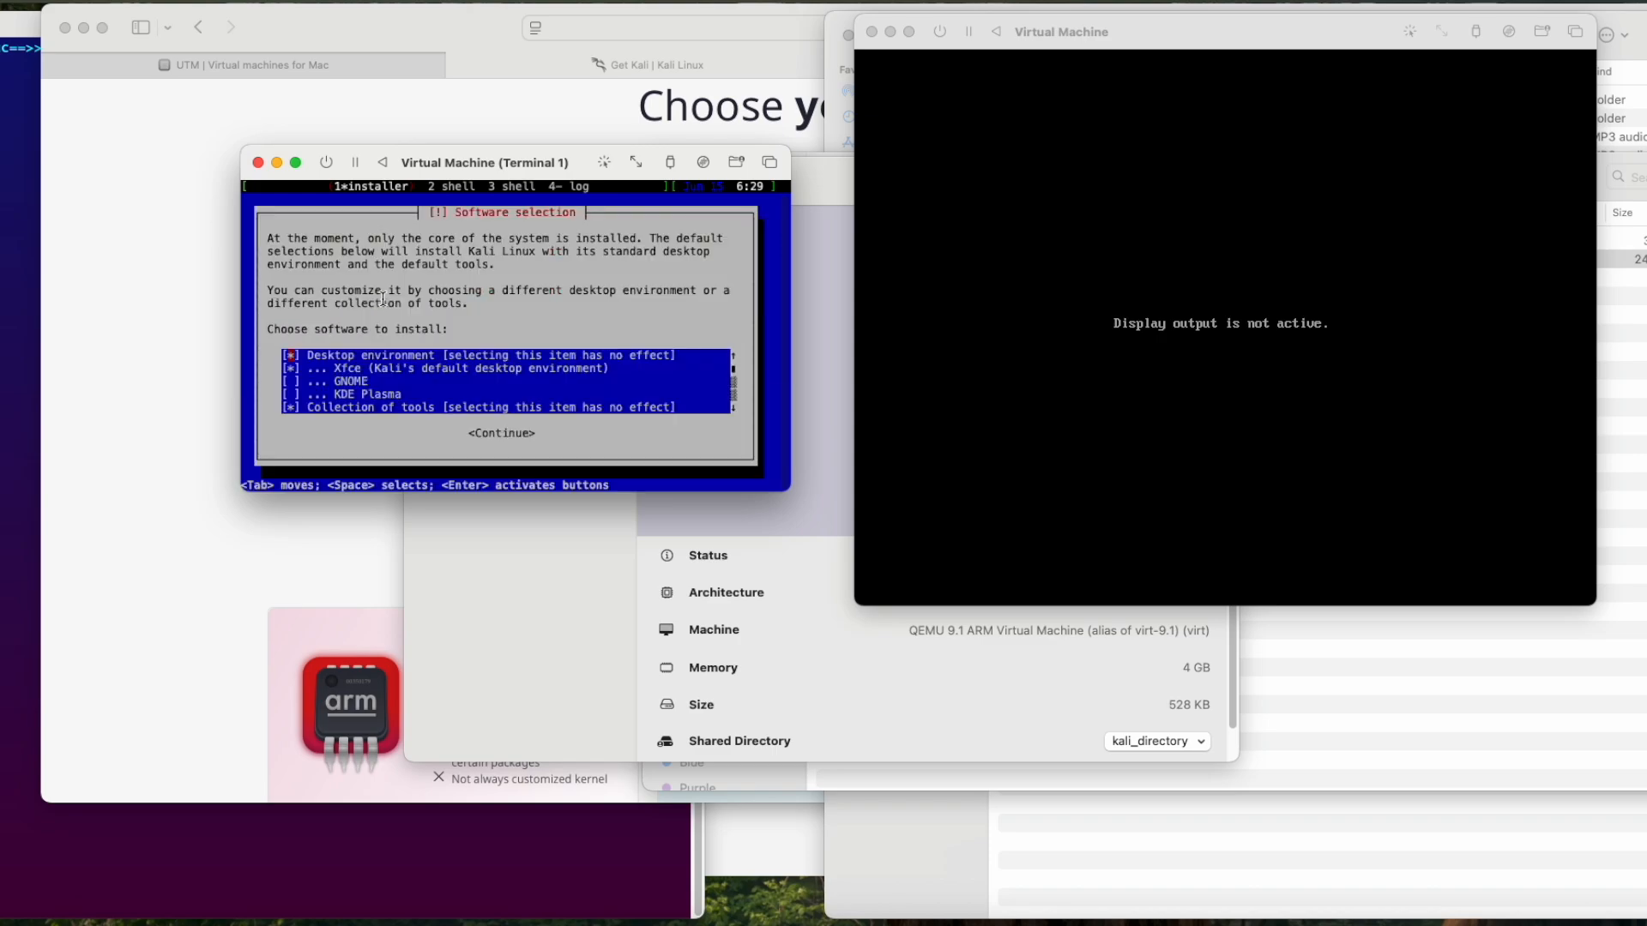
# Step: Install the default software selection with the Xfce desktop, and reboot once the installation completes
pyautogui.press('Tab')
pyautogui.press('Return')
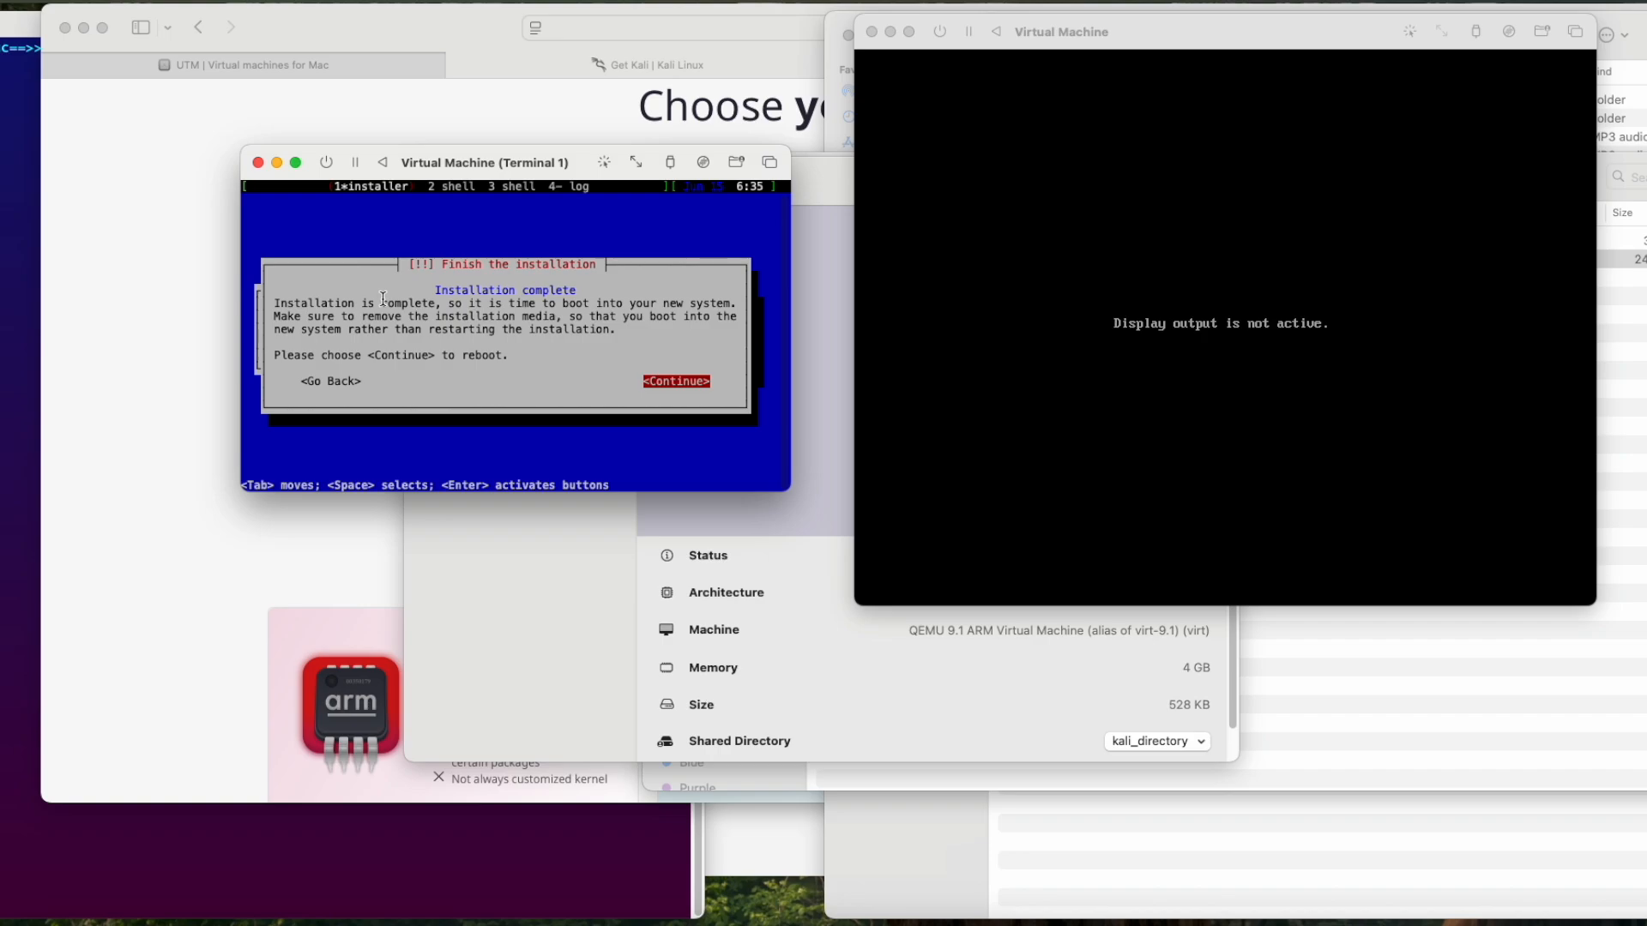
pyautogui.press('Return')
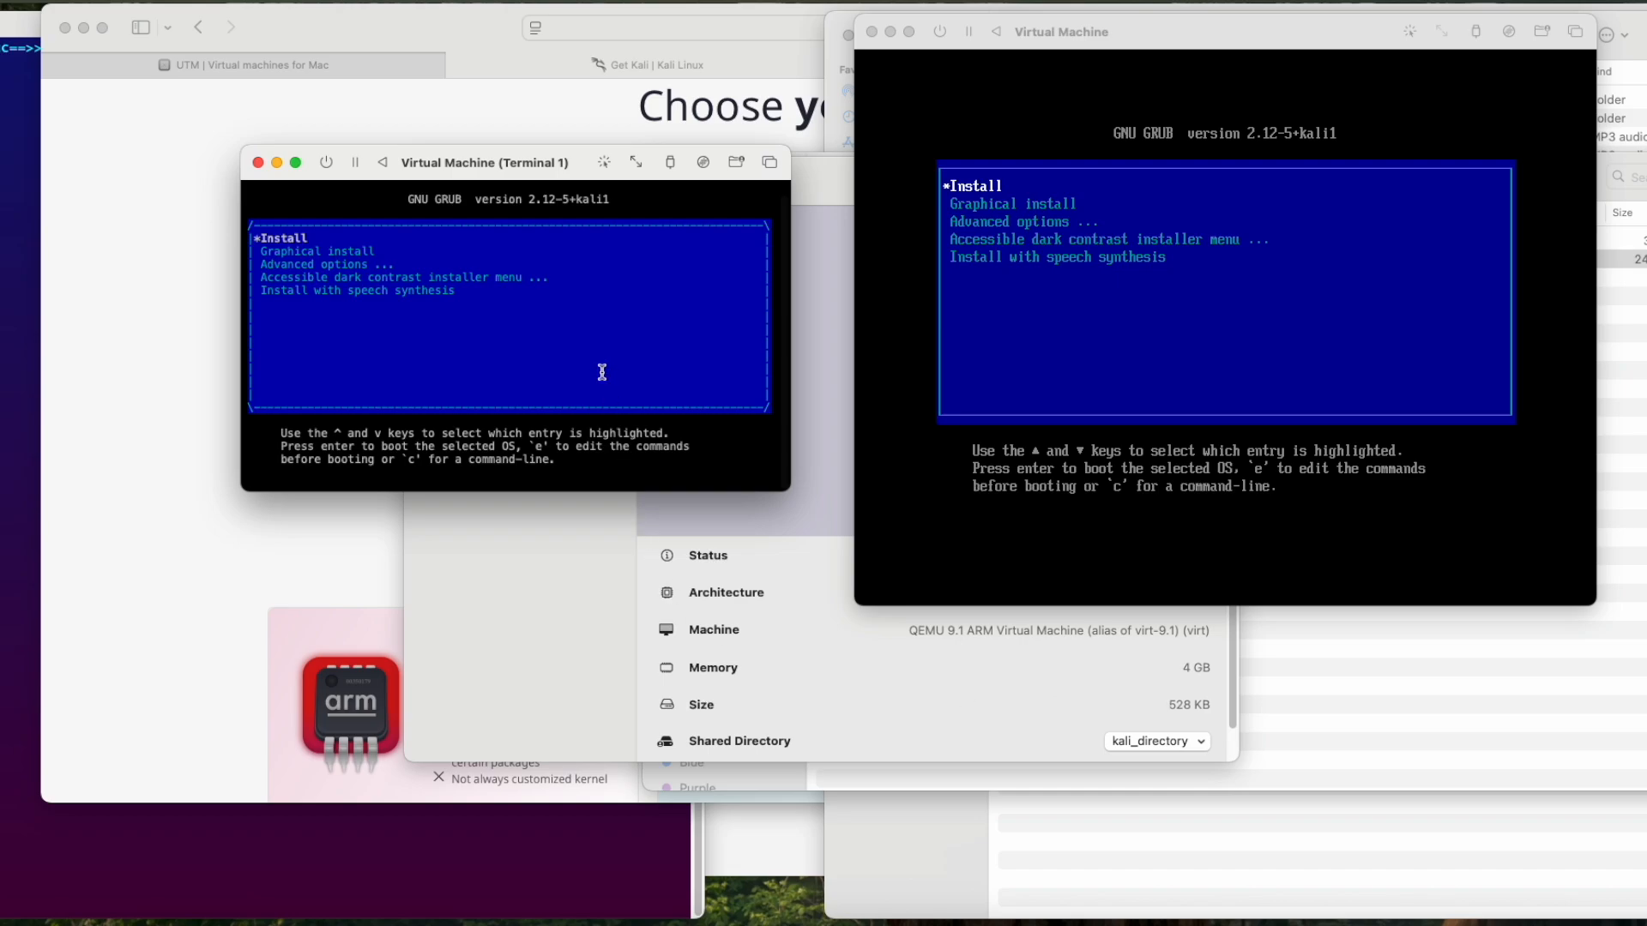
# Step: Force the virtual machine to power off from the boot menu and close its remaining display window
pyautogui.click(326, 163)
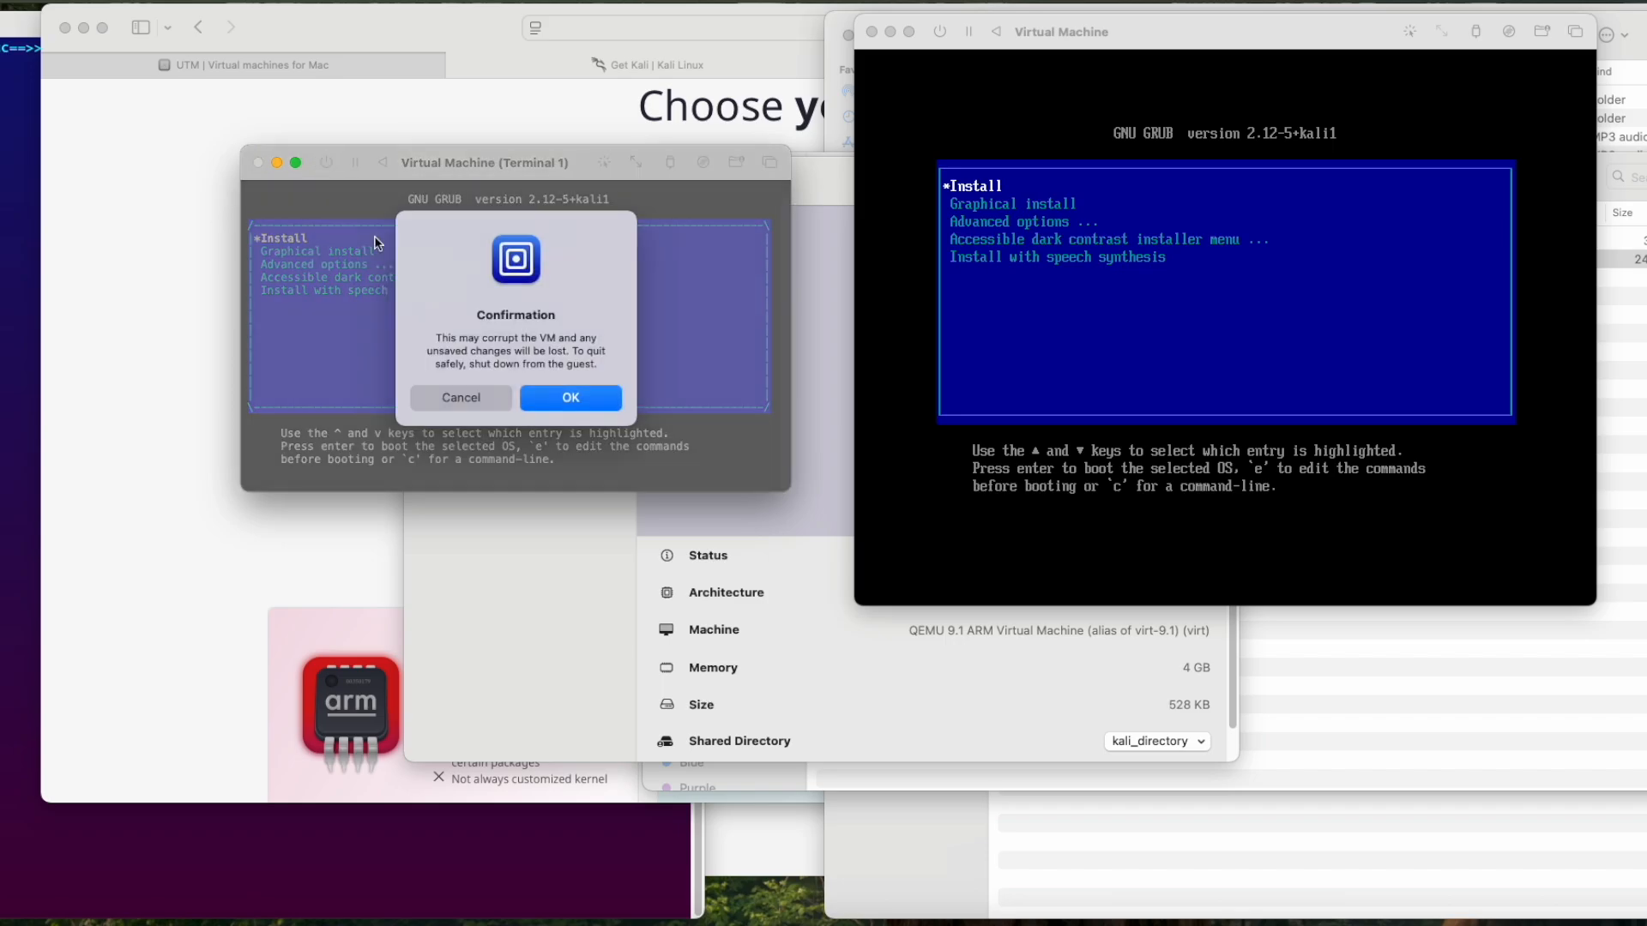
pyautogui.click(569, 398)
pyautogui.click(872, 31)
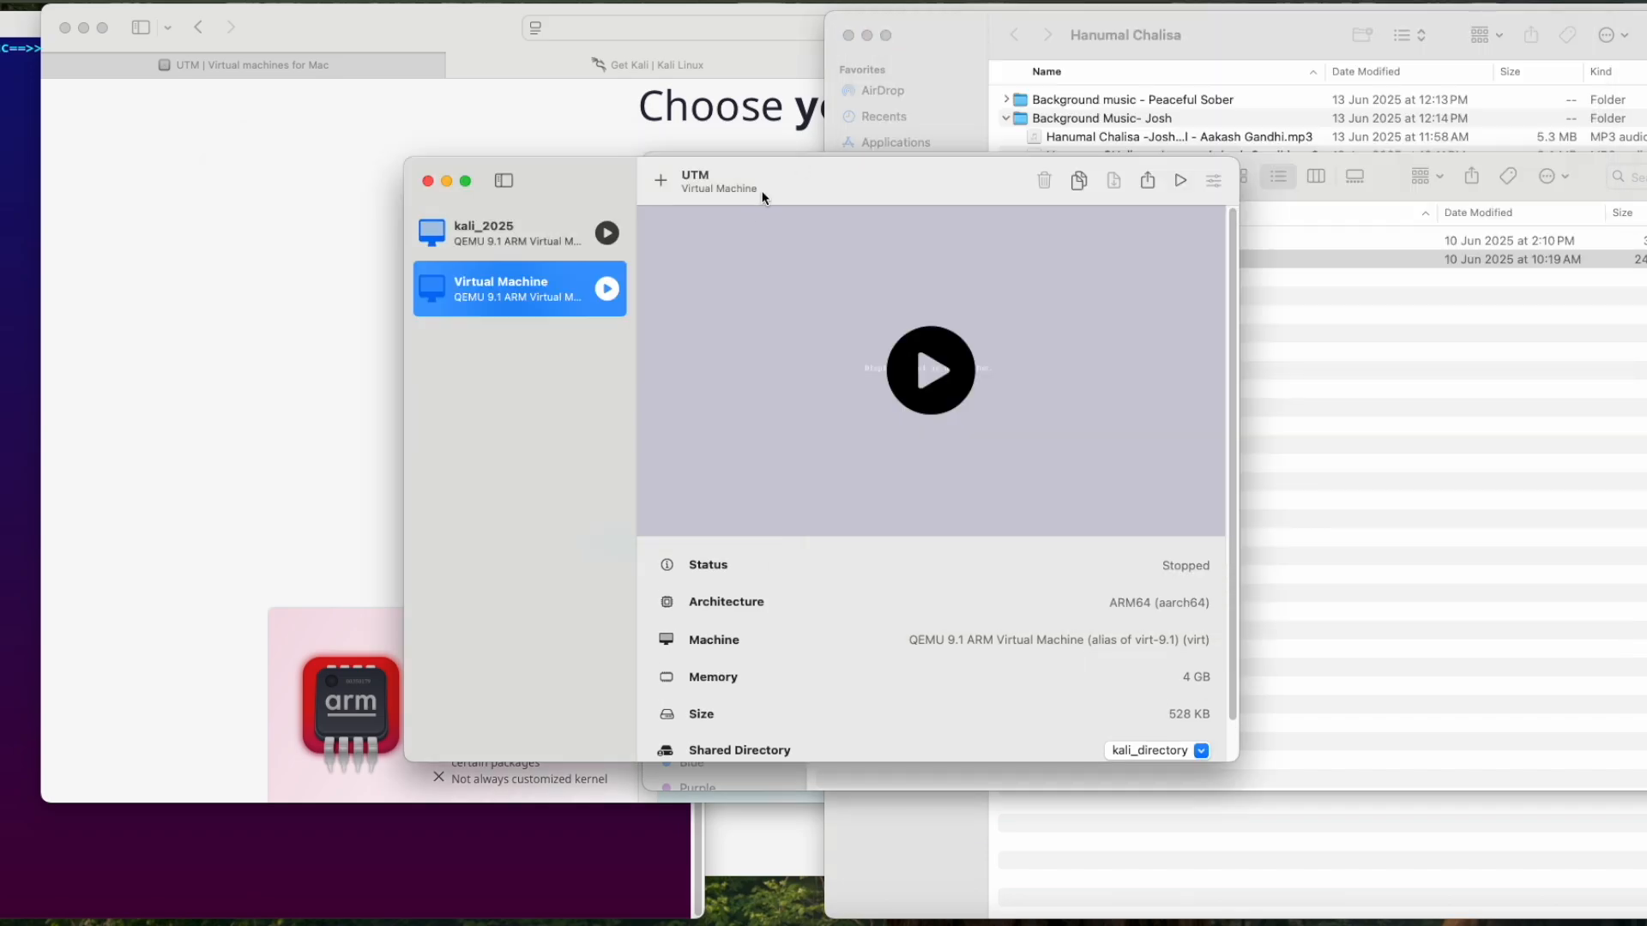
# Step: Clear the Kali installer ISO from the virtual machine's CD/DVD drive
pyautogui.scroll(-1, 1121, 686)
pyautogui.click(738, 738)
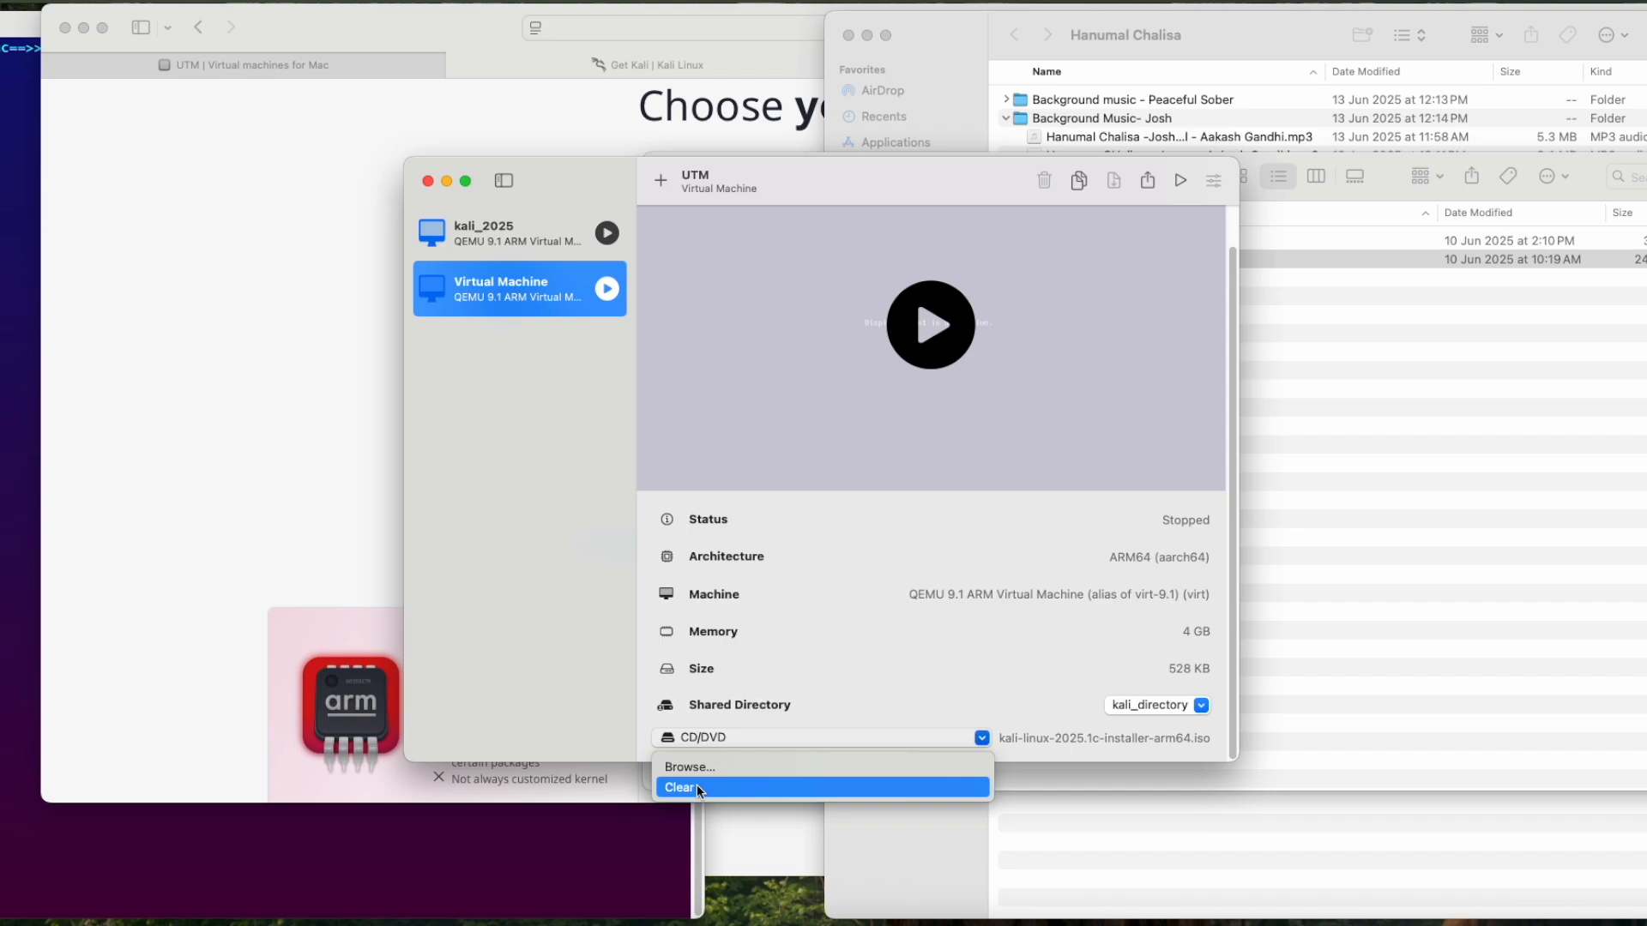
pyautogui.click(696, 787)
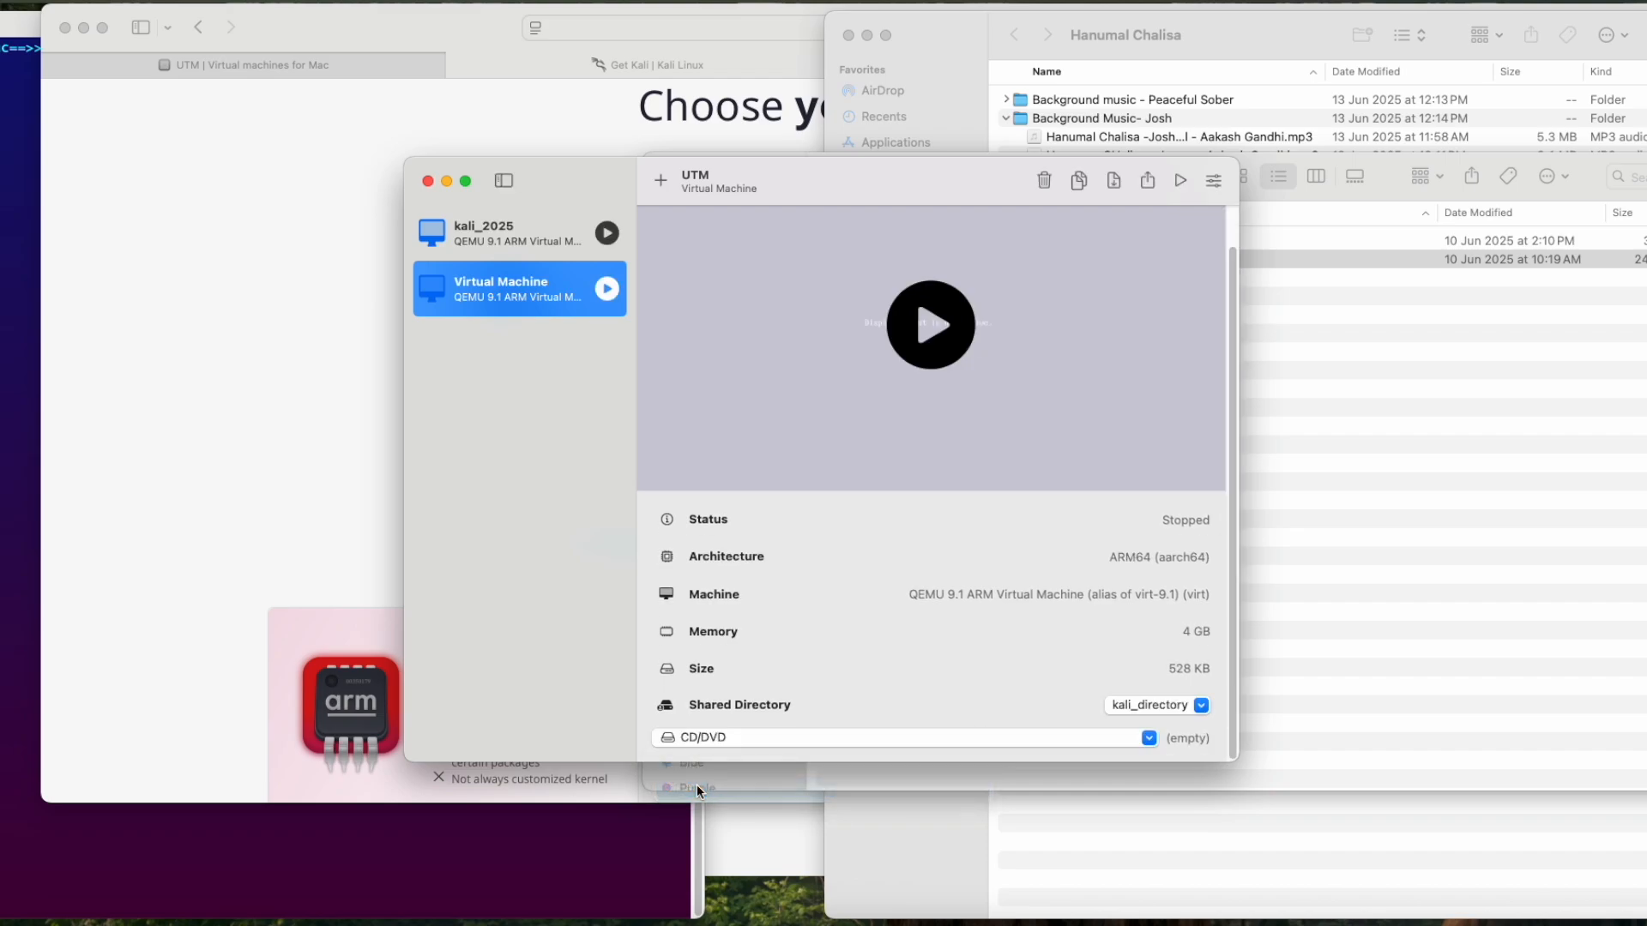
# Step: Remove the serial device from the virtual machine's devices and save the settings
pyautogui.click(1214, 181)
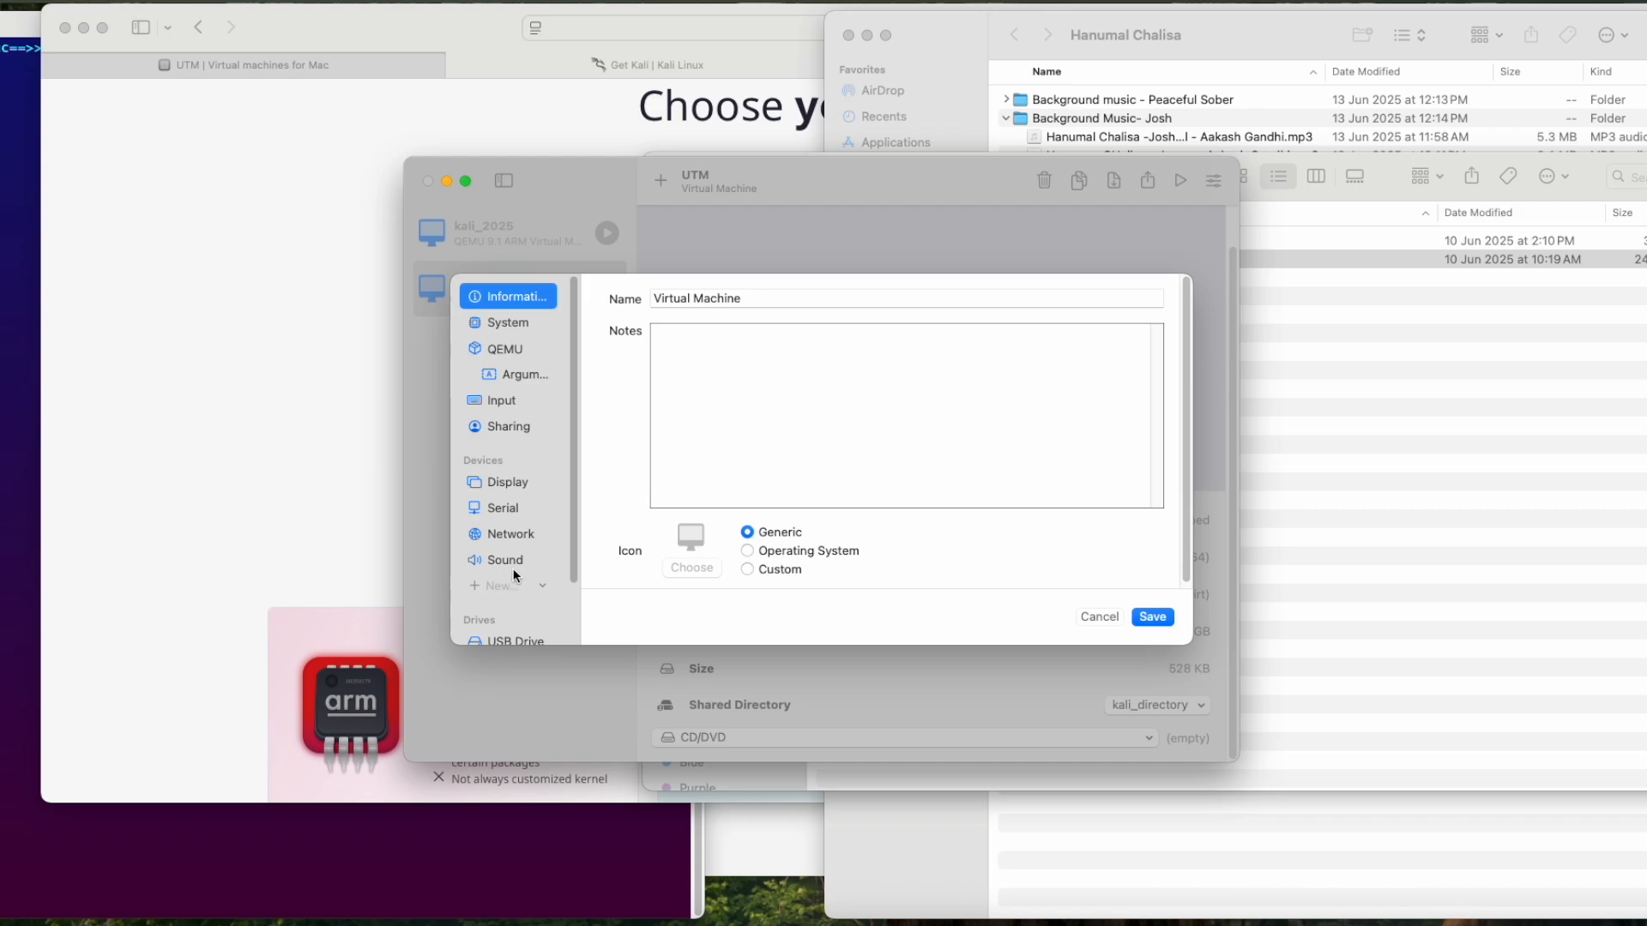
pyautogui.click(515, 512)
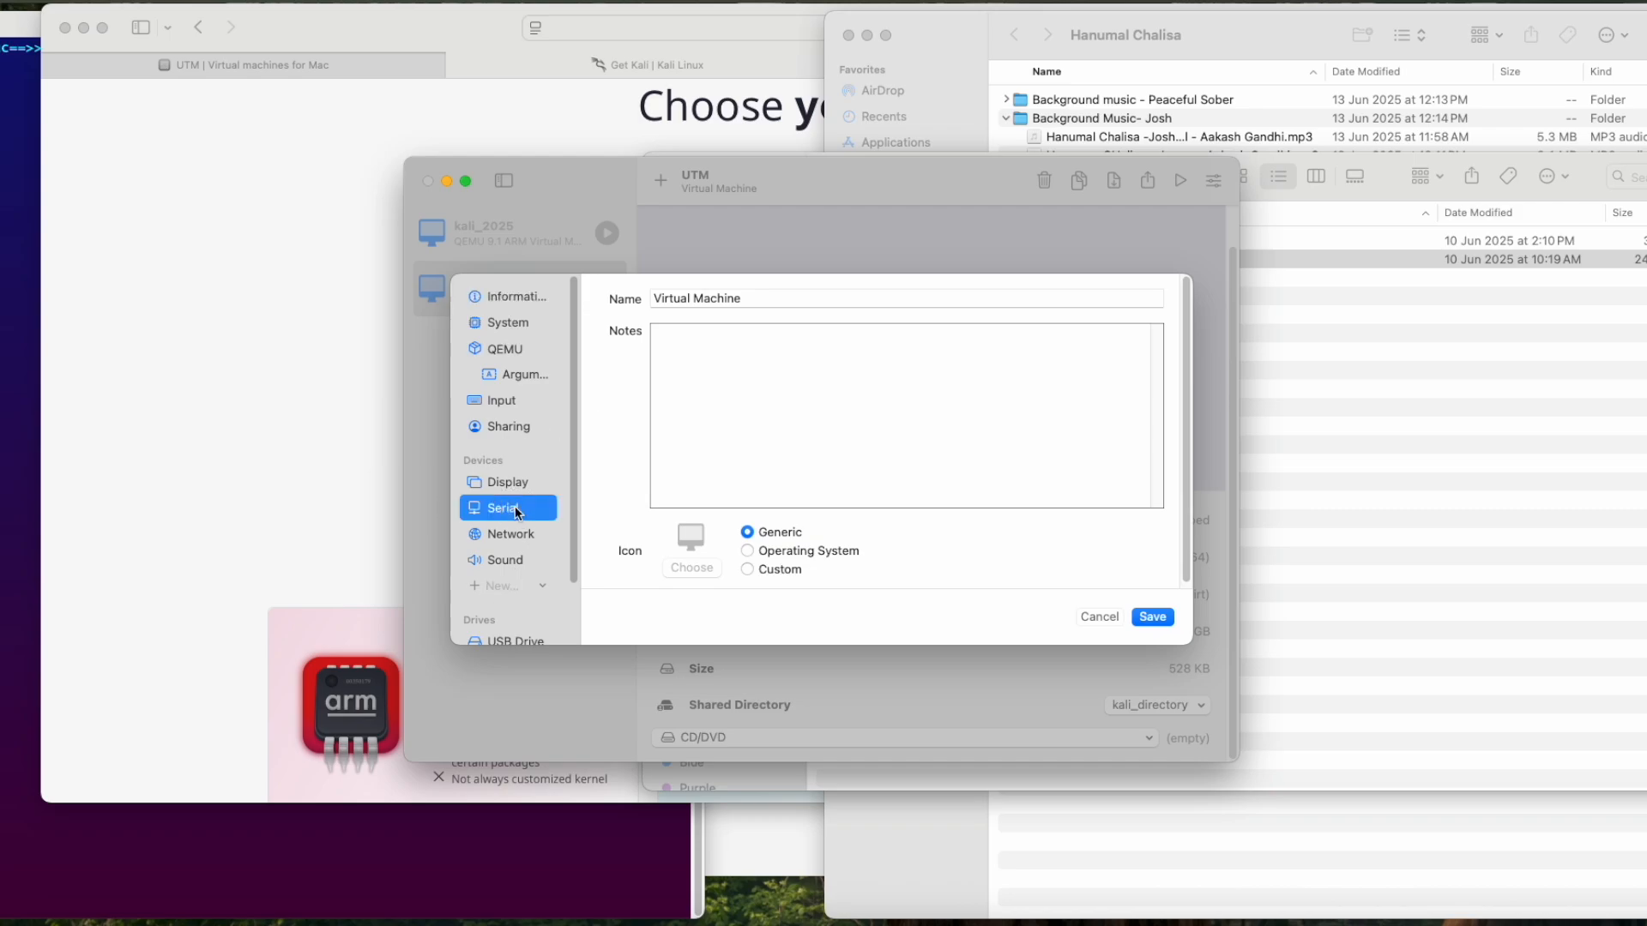
pyautogui.rightClick(519, 508)
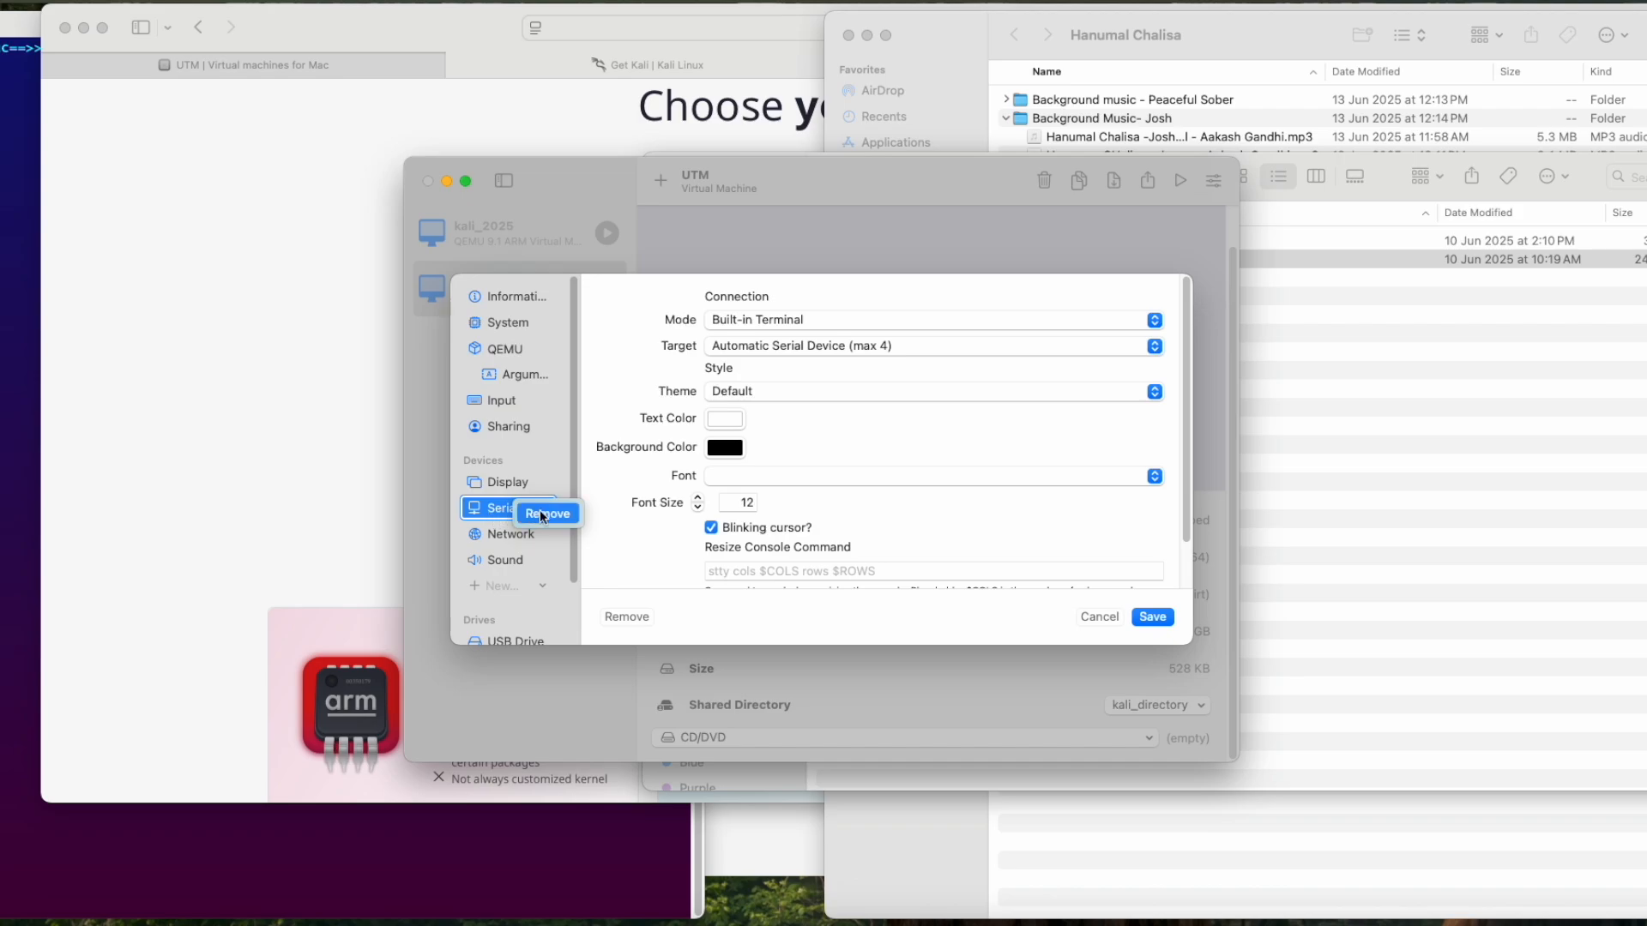
pyautogui.click(542, 513)
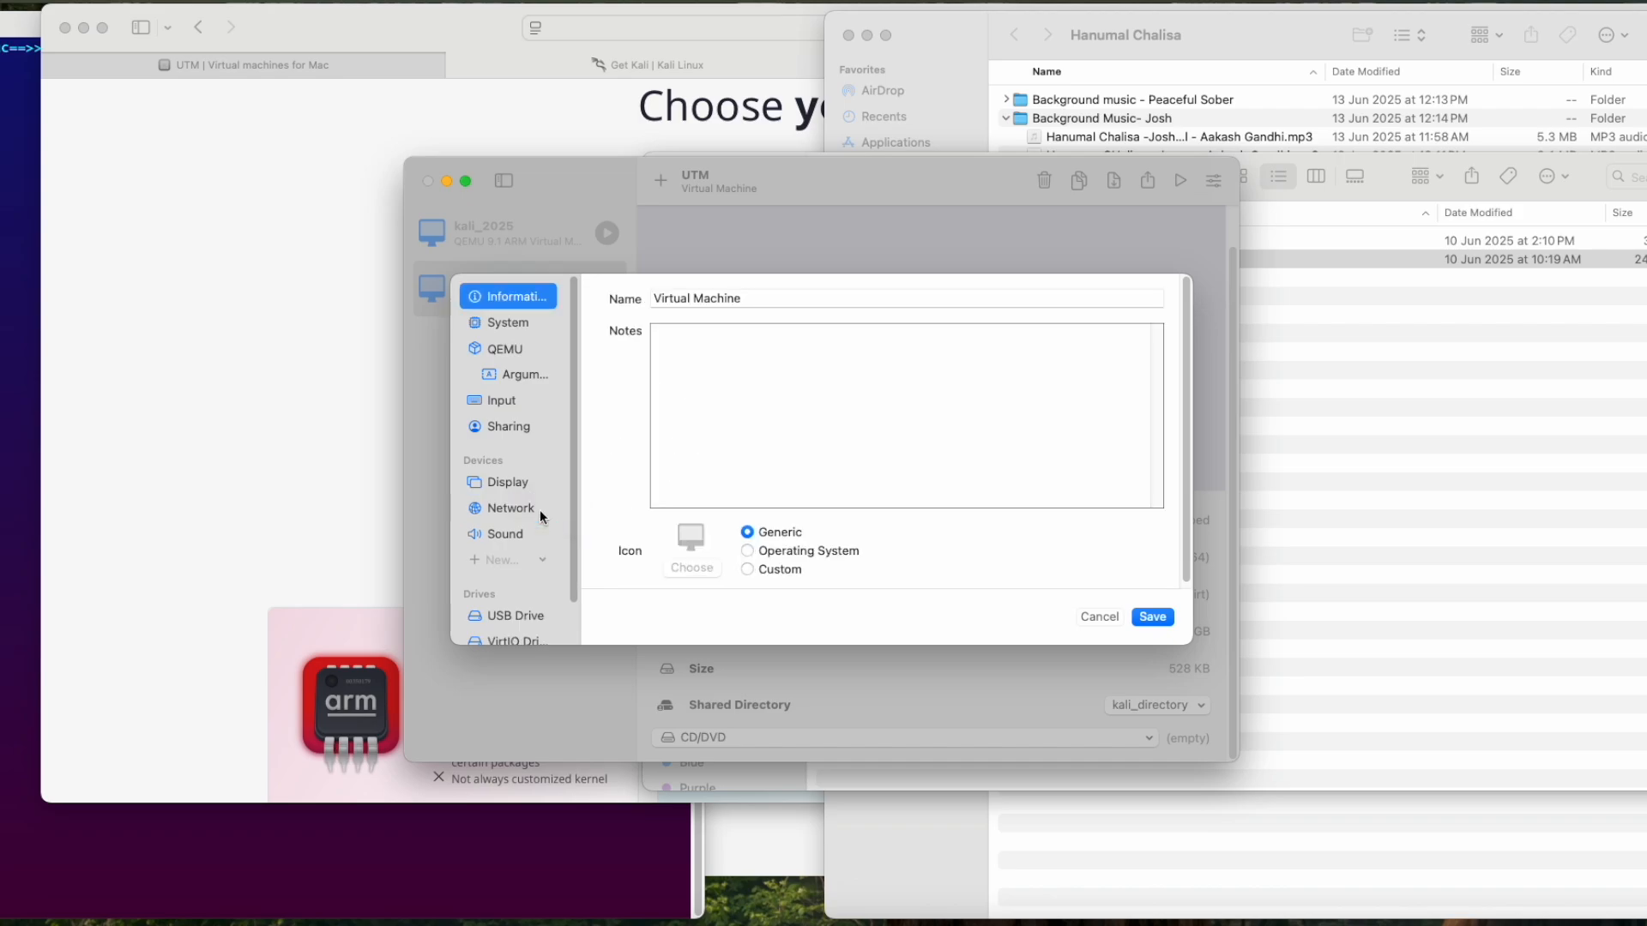
pyautogui.click(1152, 617)
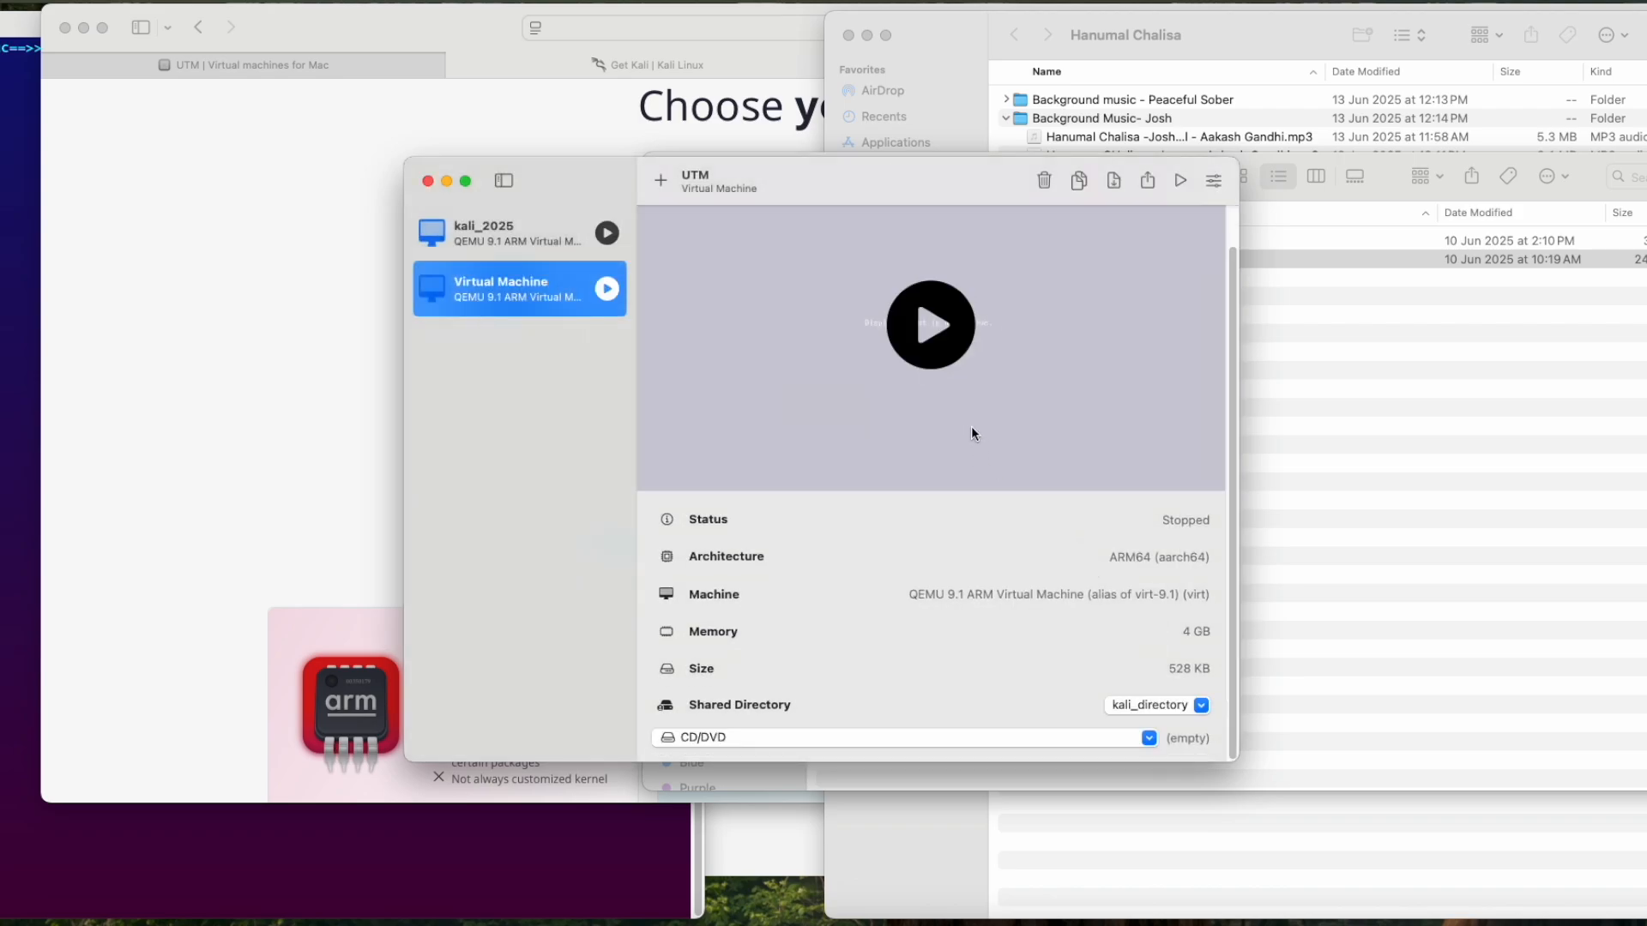
# Step: Start the virtual machine and log in to Kali as kali-temp with the account password
pyautogui.click(933, 326)
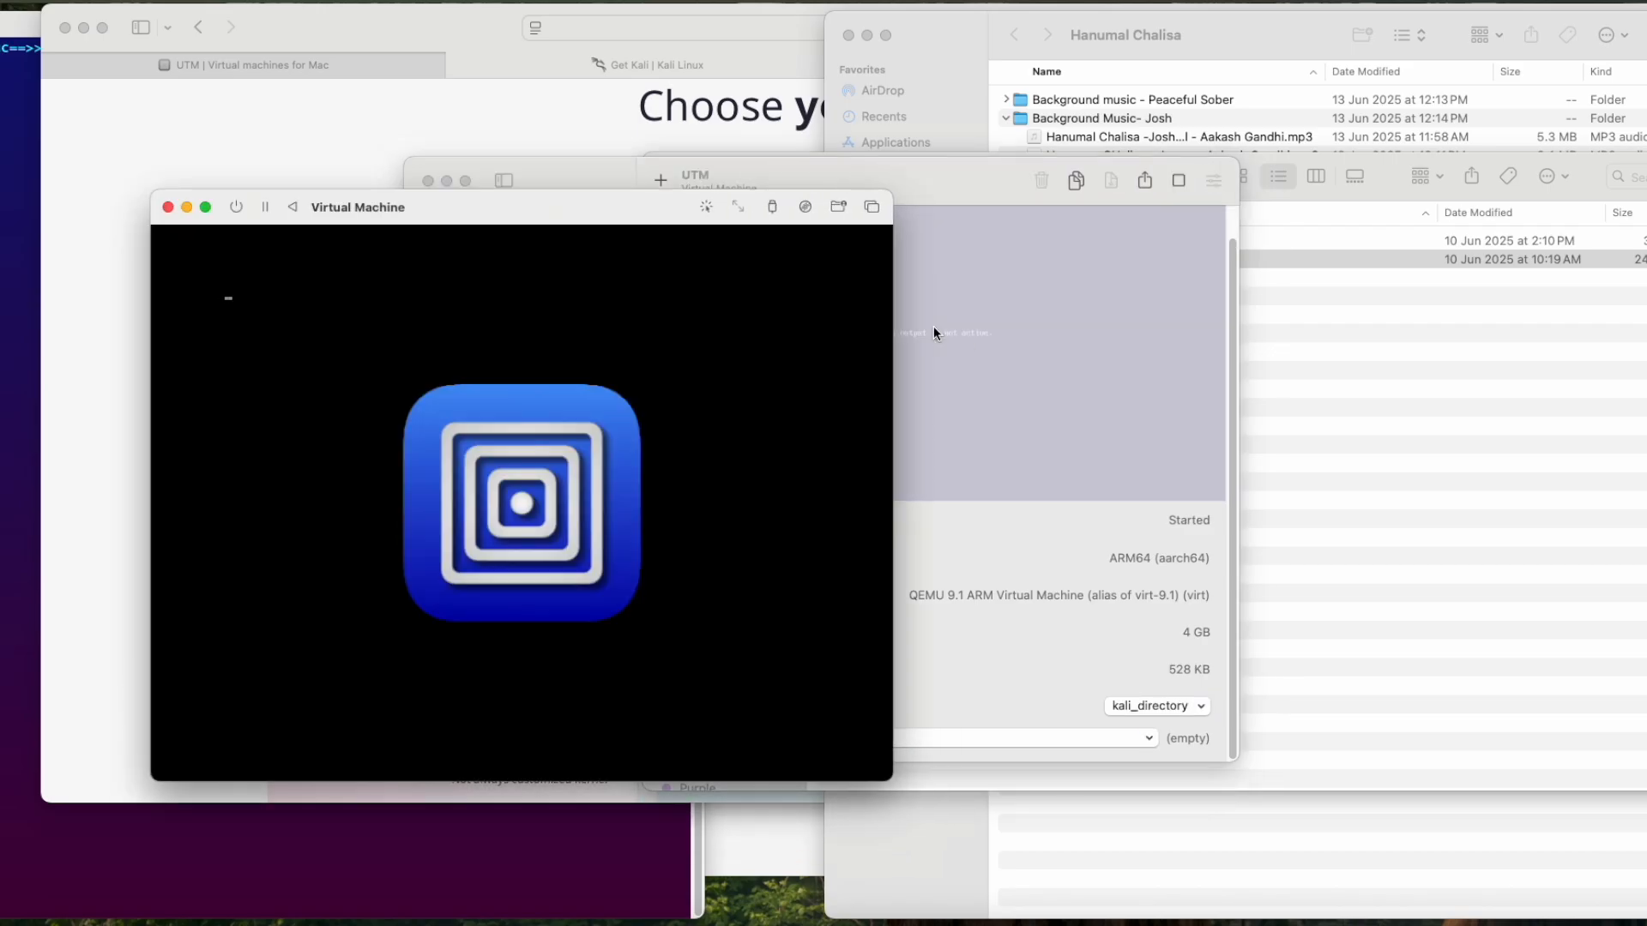
pyautogui.moveTo(606, 205); pyautogui.dragTo(946, 92)
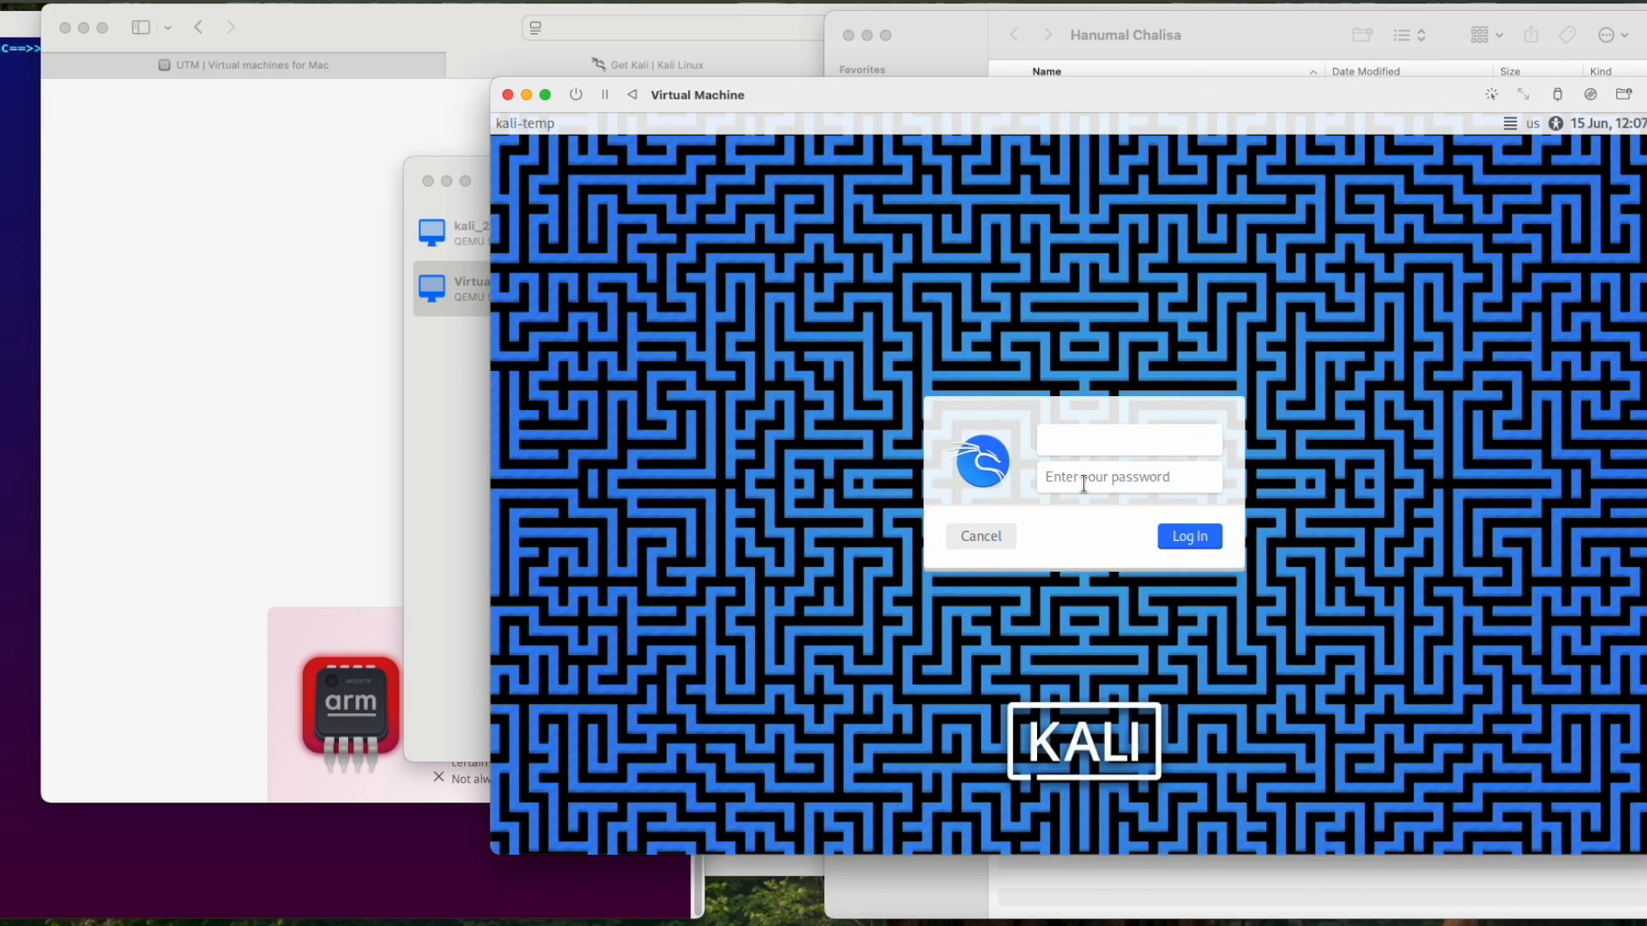
pyautogui.write('kali-temp')
pyautogui.click(1084, 483)
pyautogui.write('********')
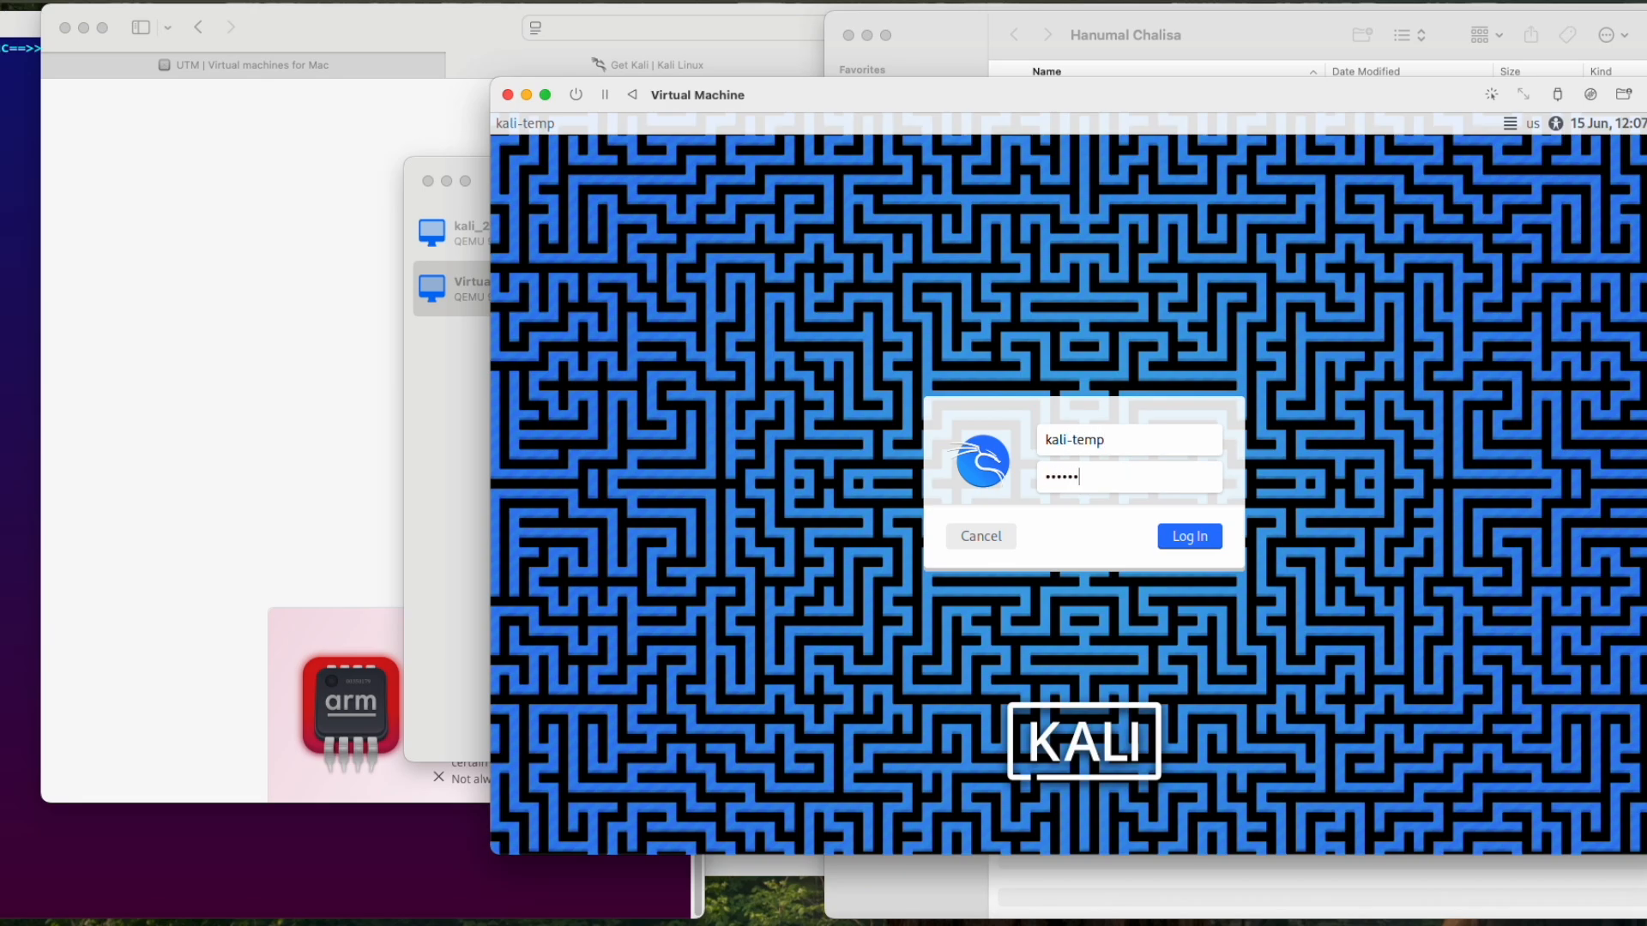
pyautogui.press('Return')
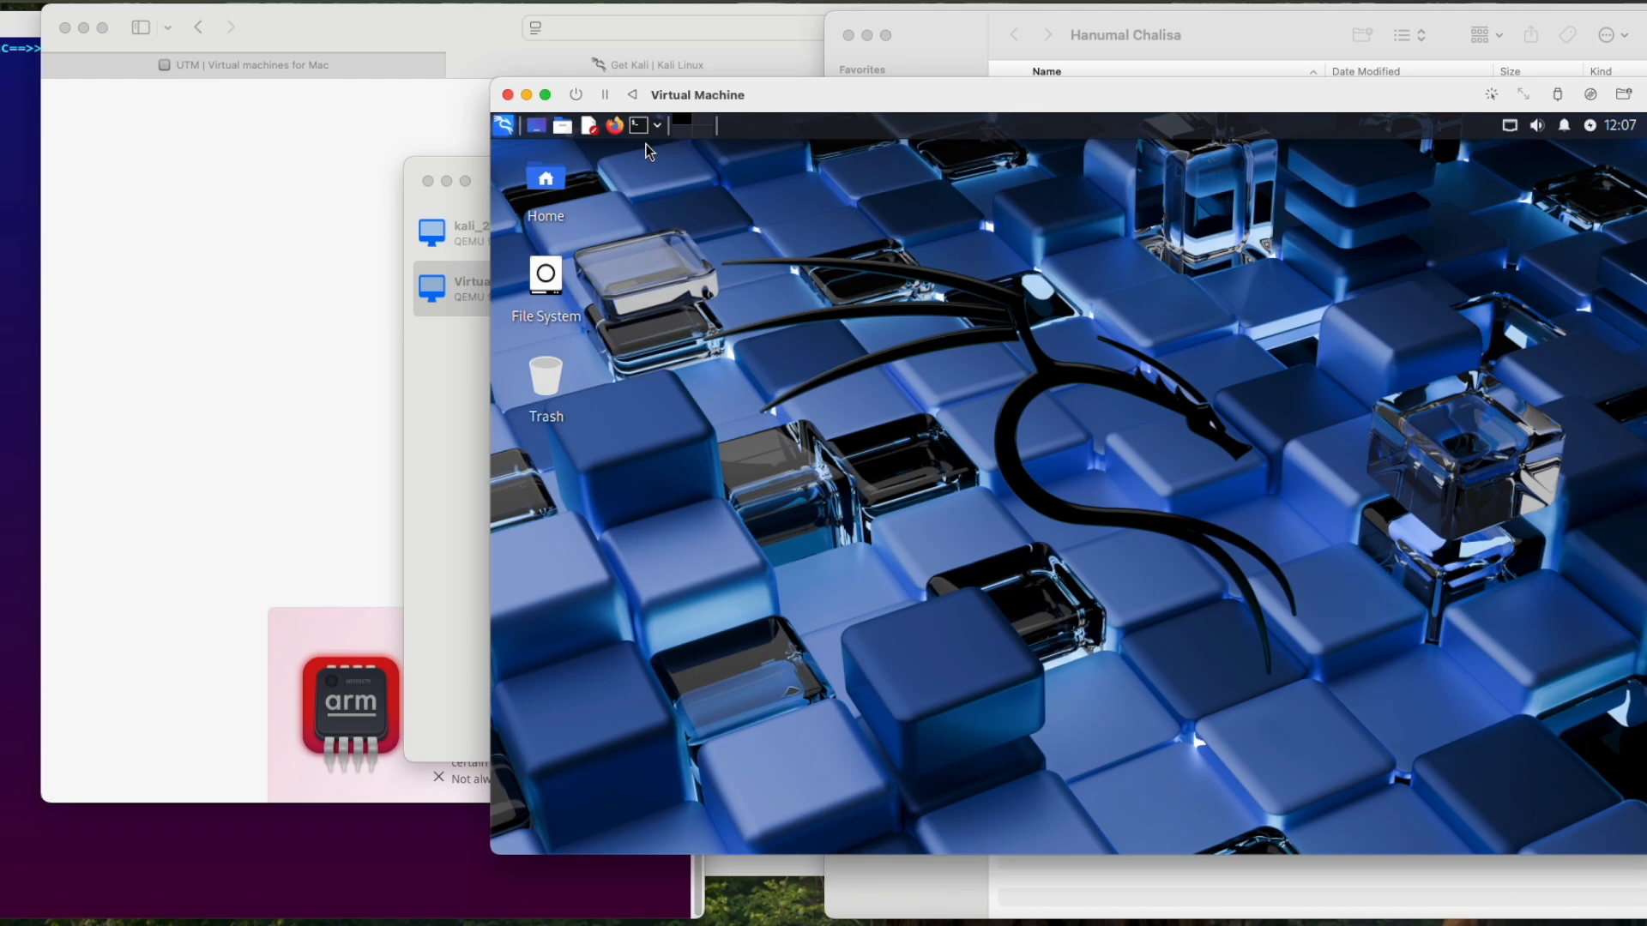
# Step: Open a terminal emulator in Kali and run the hostname command
pyautogui.moveTo(816, 94); pyautogui.dragTo(841, 68)
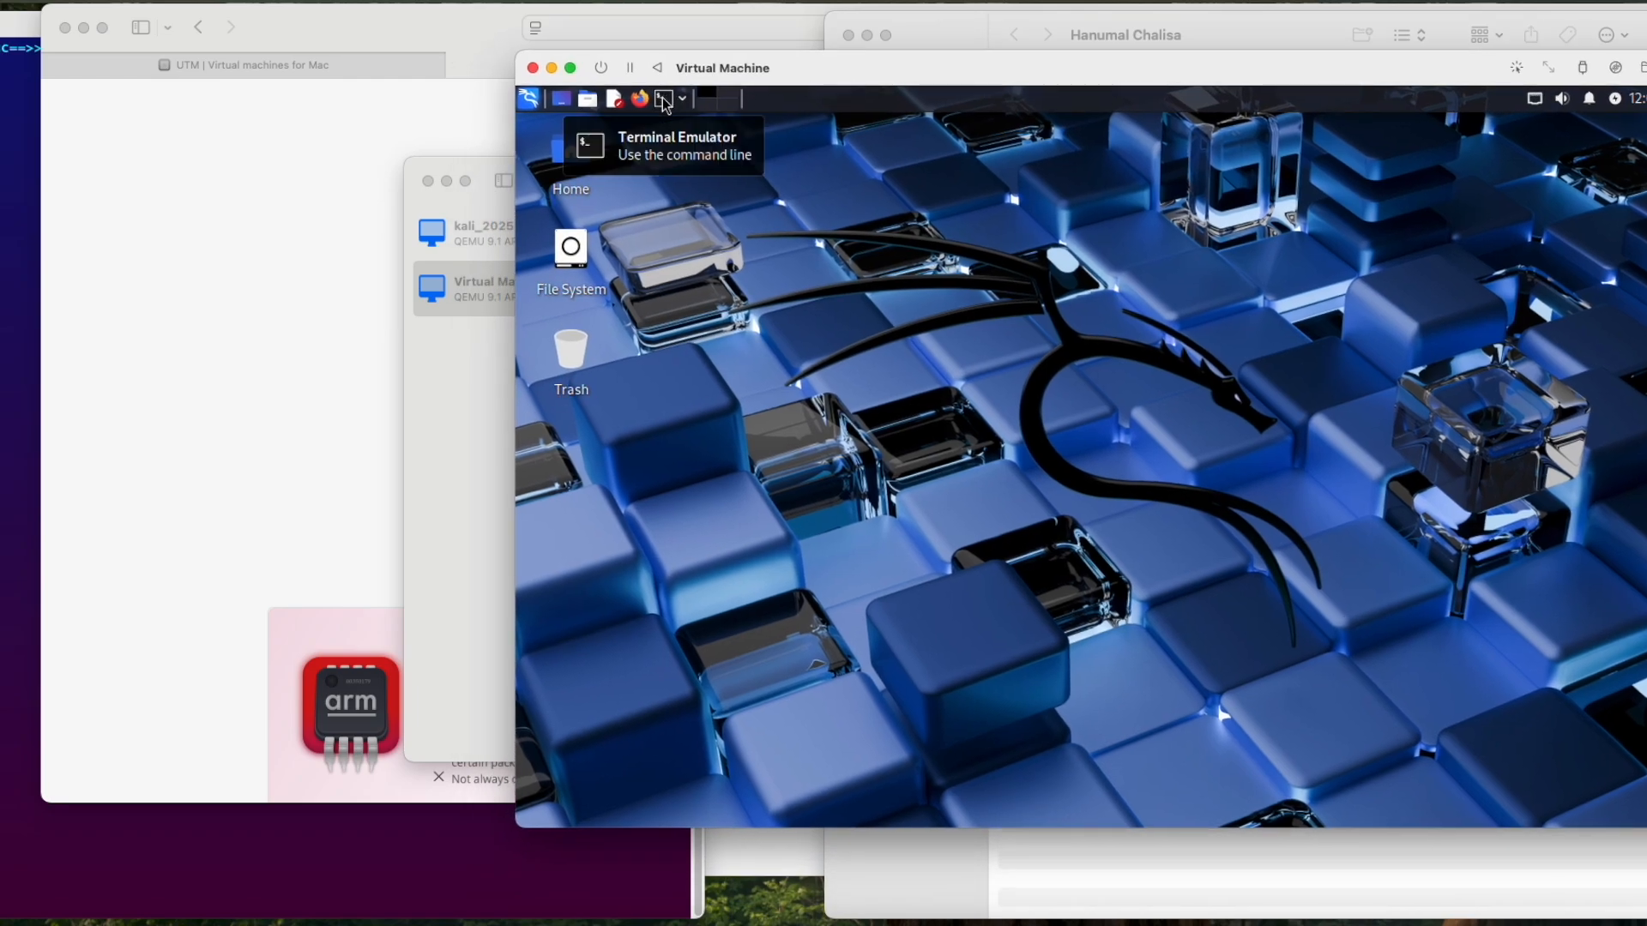
pyautogui.click(665, 100)
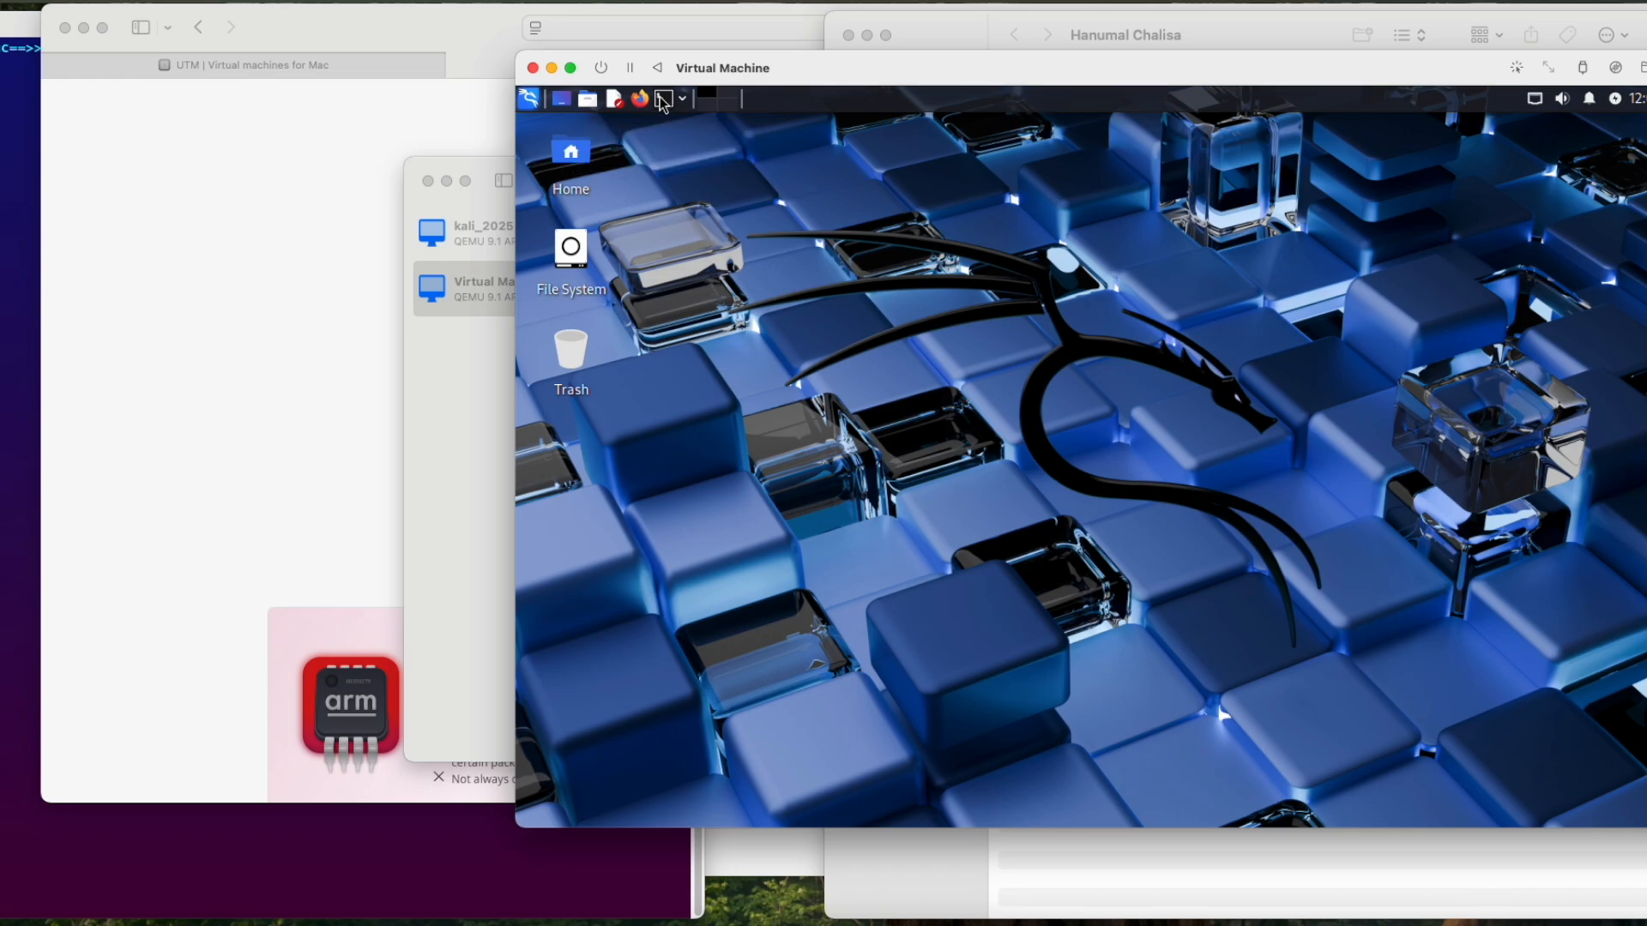
pyautogui.write('hostname')
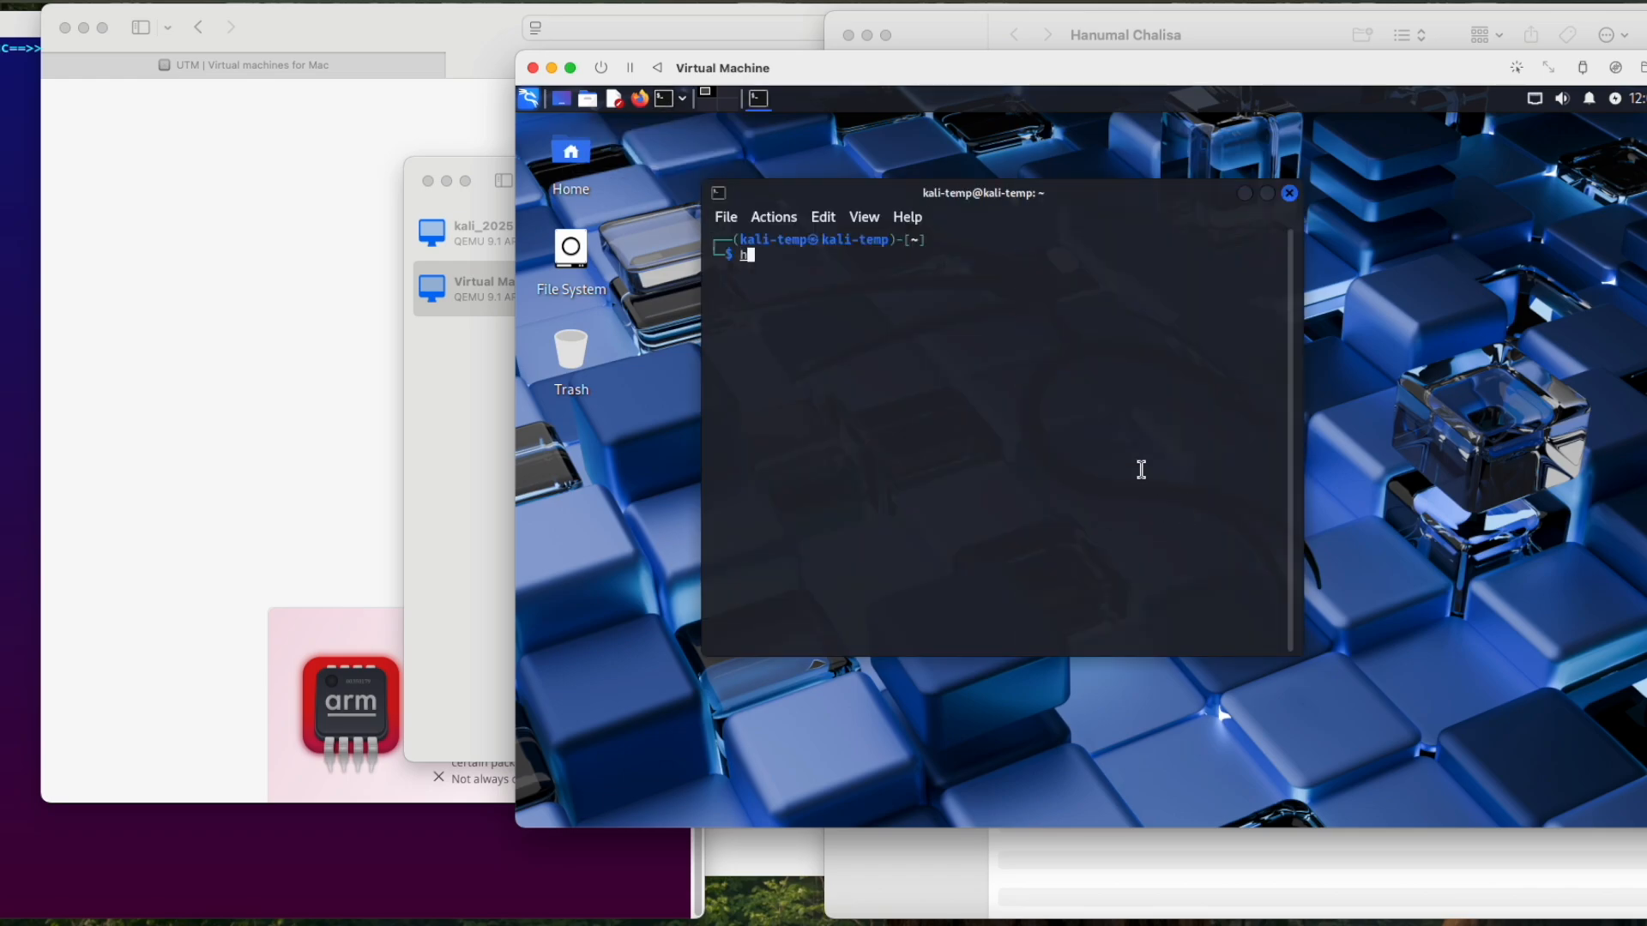
pyautogui.press('Return')
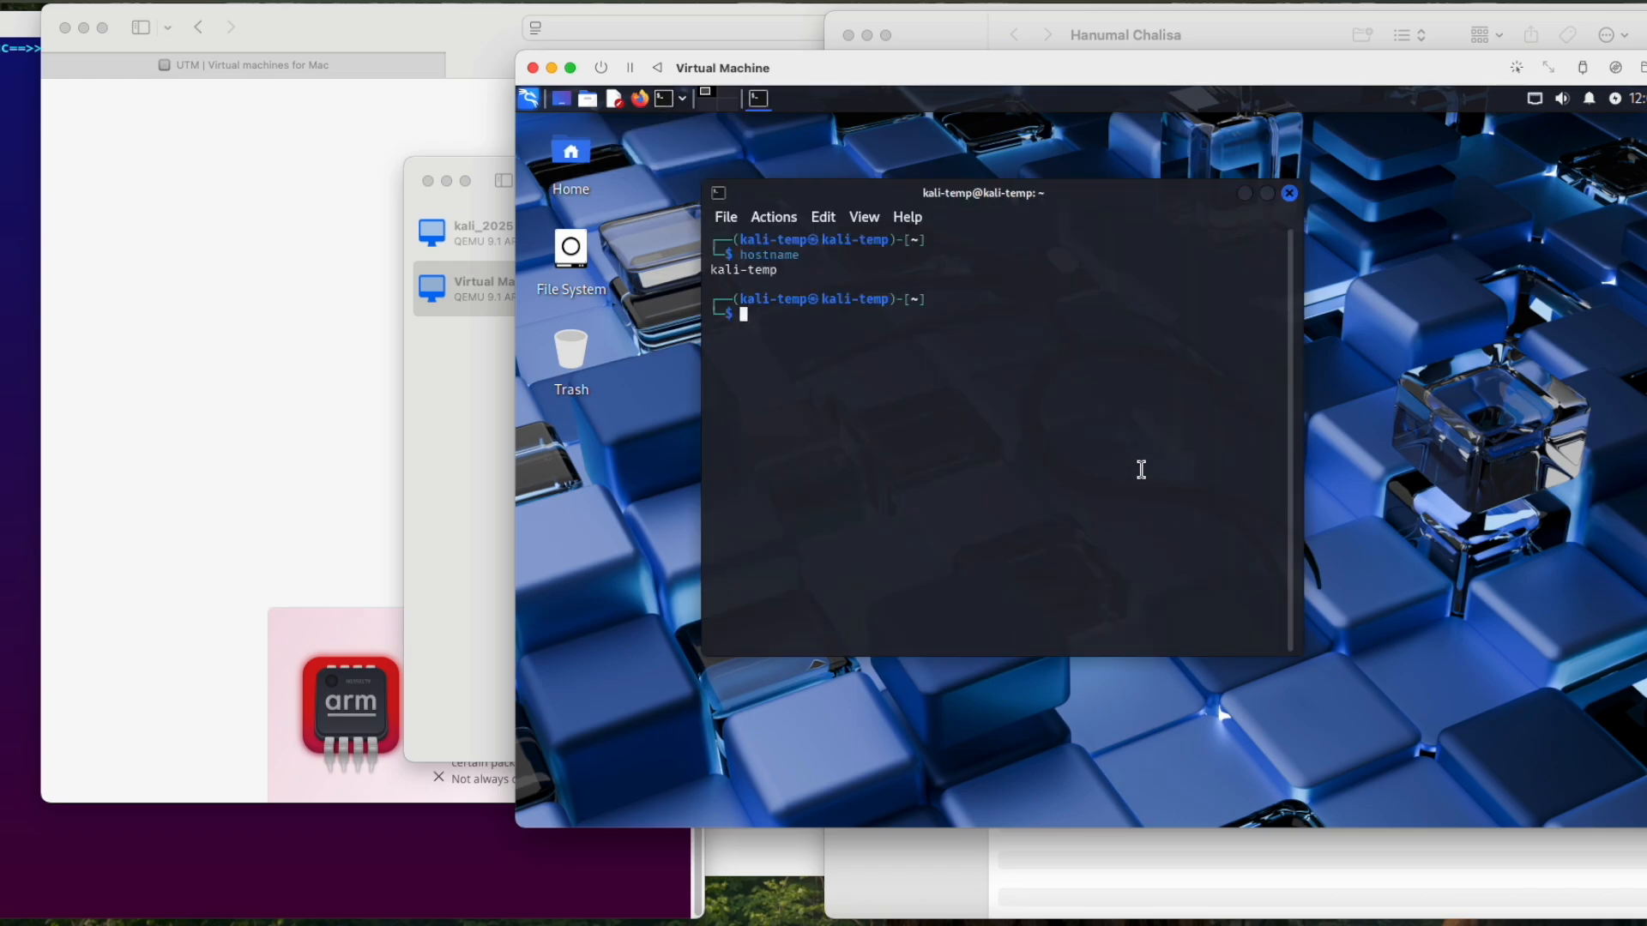
# Step: Copy the hostname output from the Kali terminal and try to paste it into the Google search page in Safari on the Mac
pyautogui.doubleClick(726, 271)
pyautogui.rightClick(730, 267)
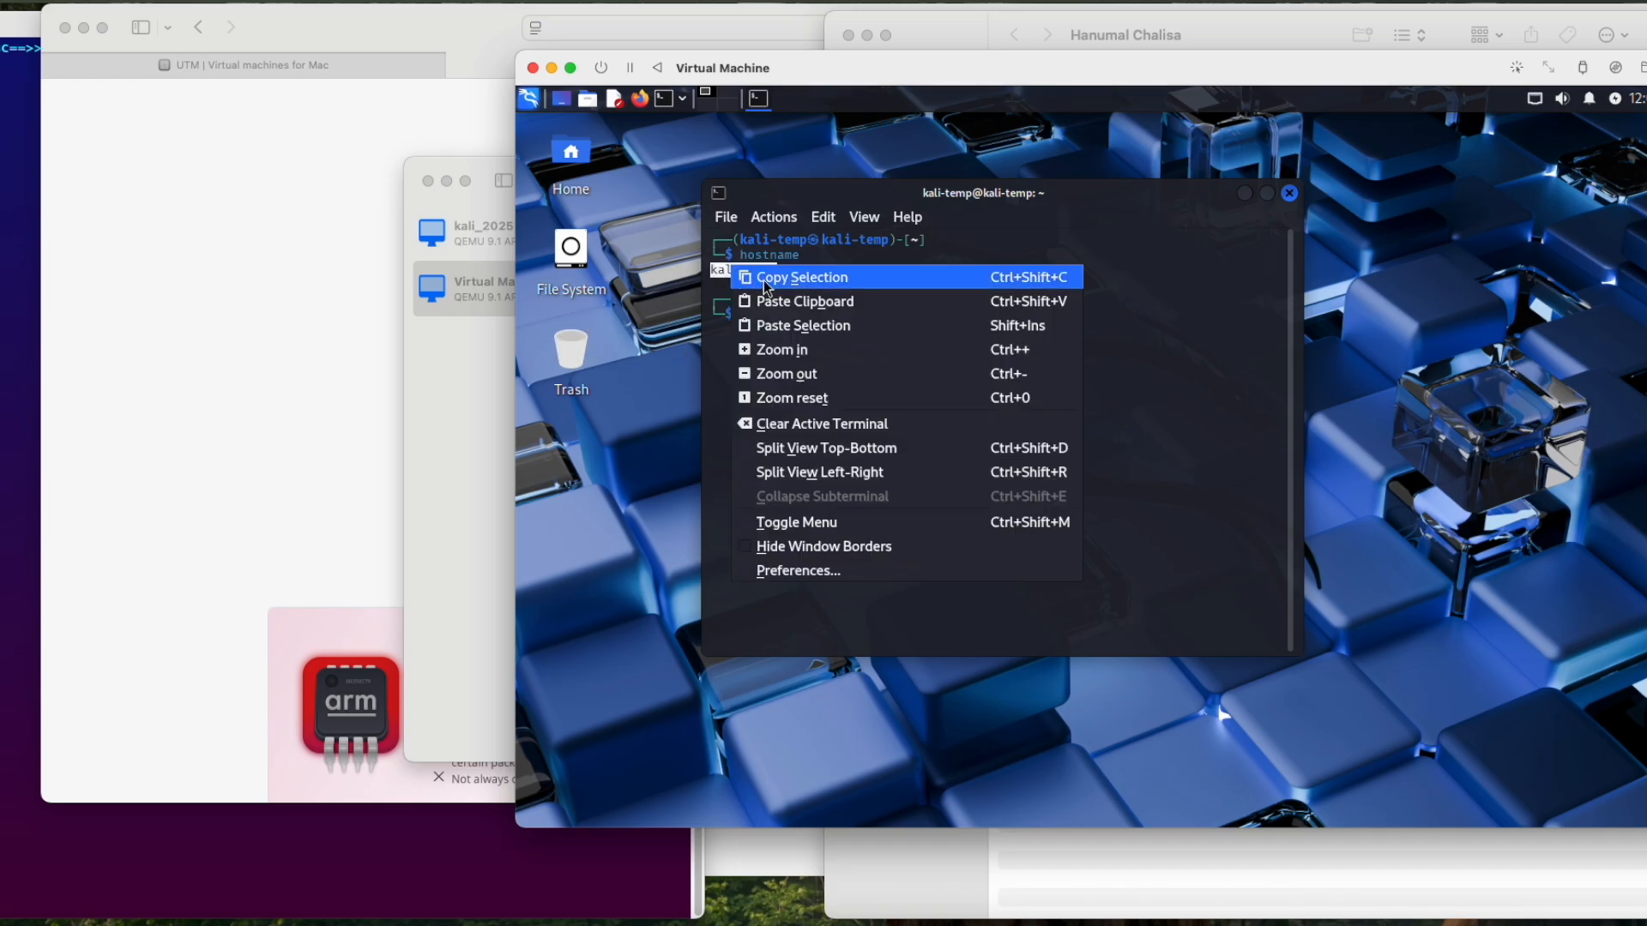
pyautogui.click(766, 283)
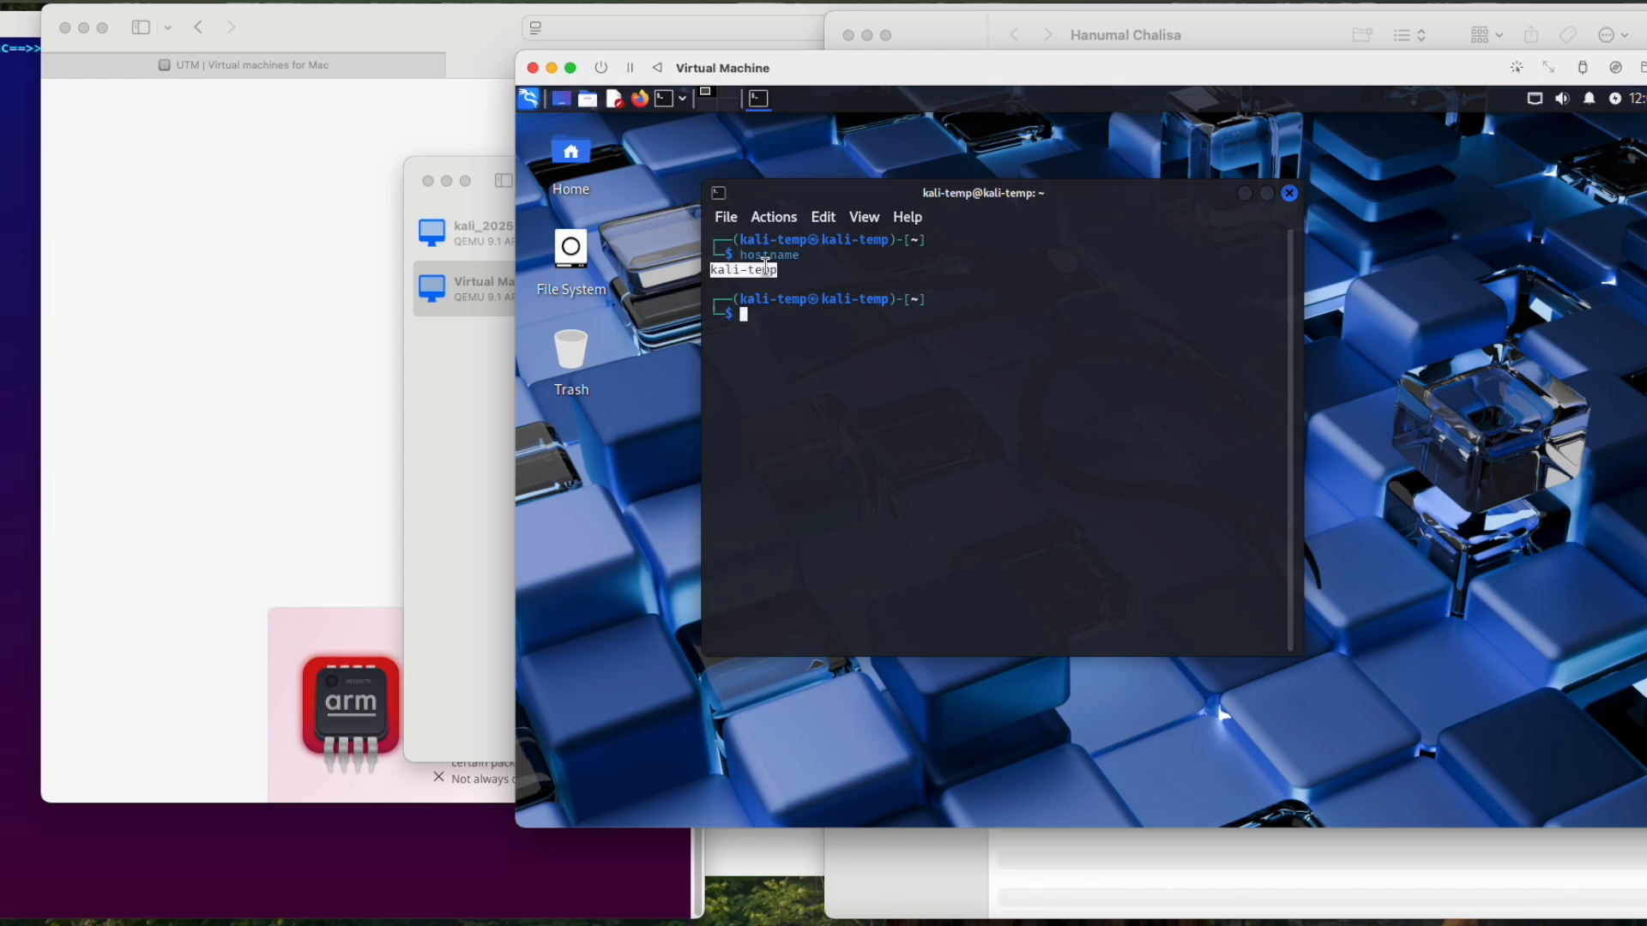
pyautogui.click(286, 283)
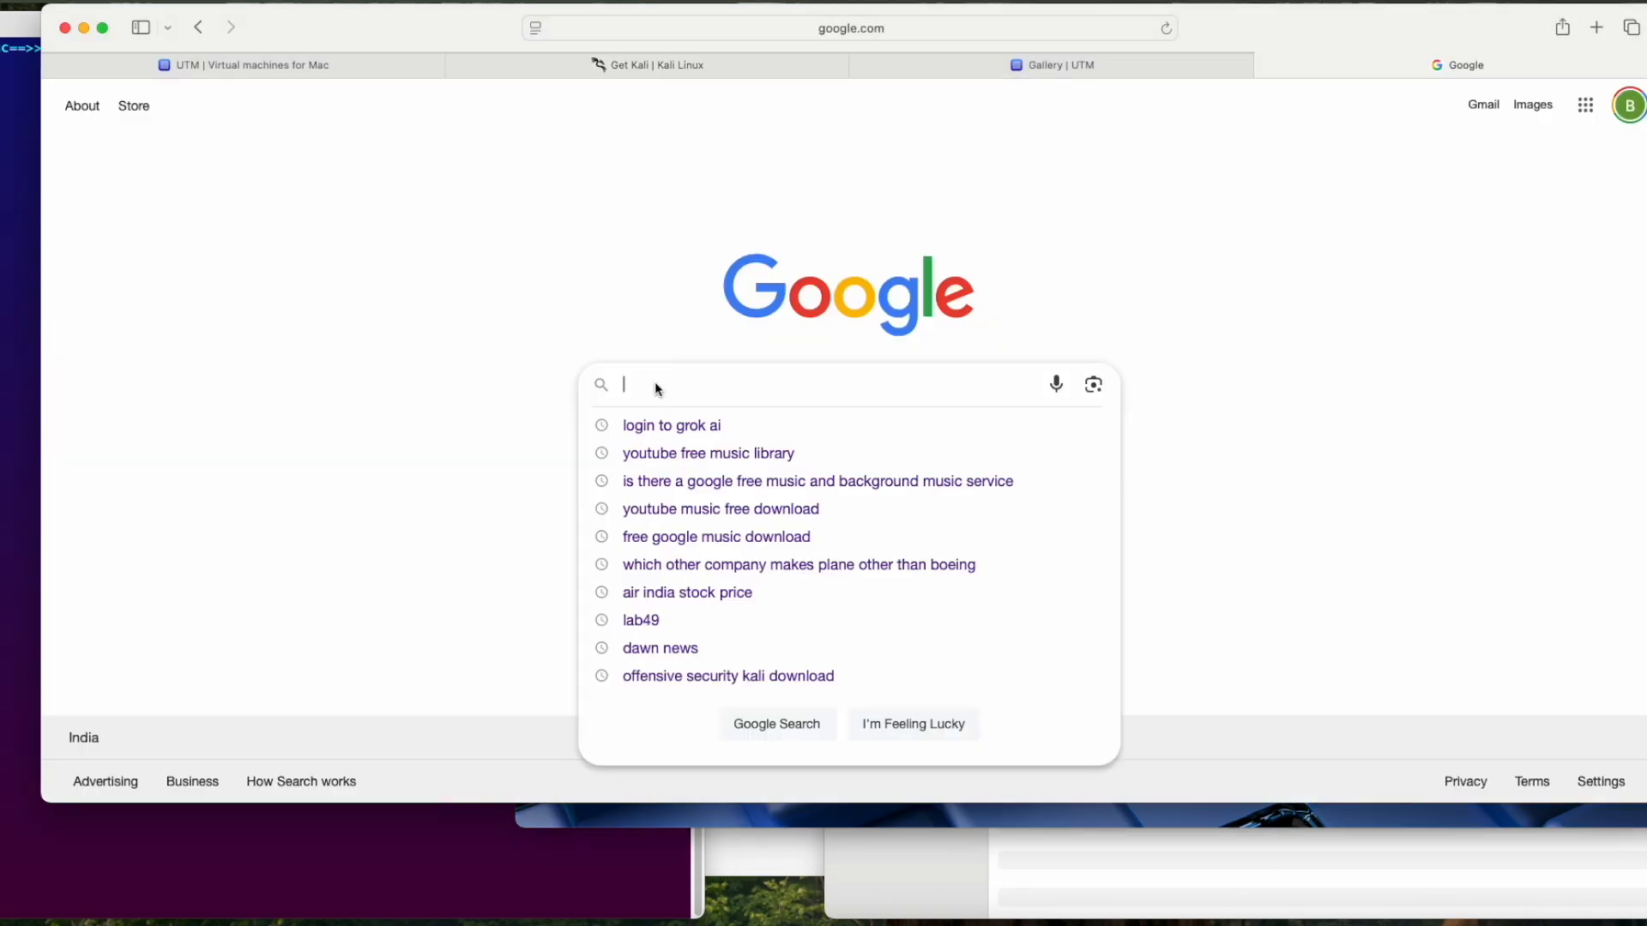
pyautogui.rightClick(656, 382)
pyautogui.click(684, 434)
# Step: Copy the Google page's address in Safari, try to paste it into the Kali terminal, and clear the command line
pyautogui.click(674, 27)
pyautogui.rightClick(674, 27)
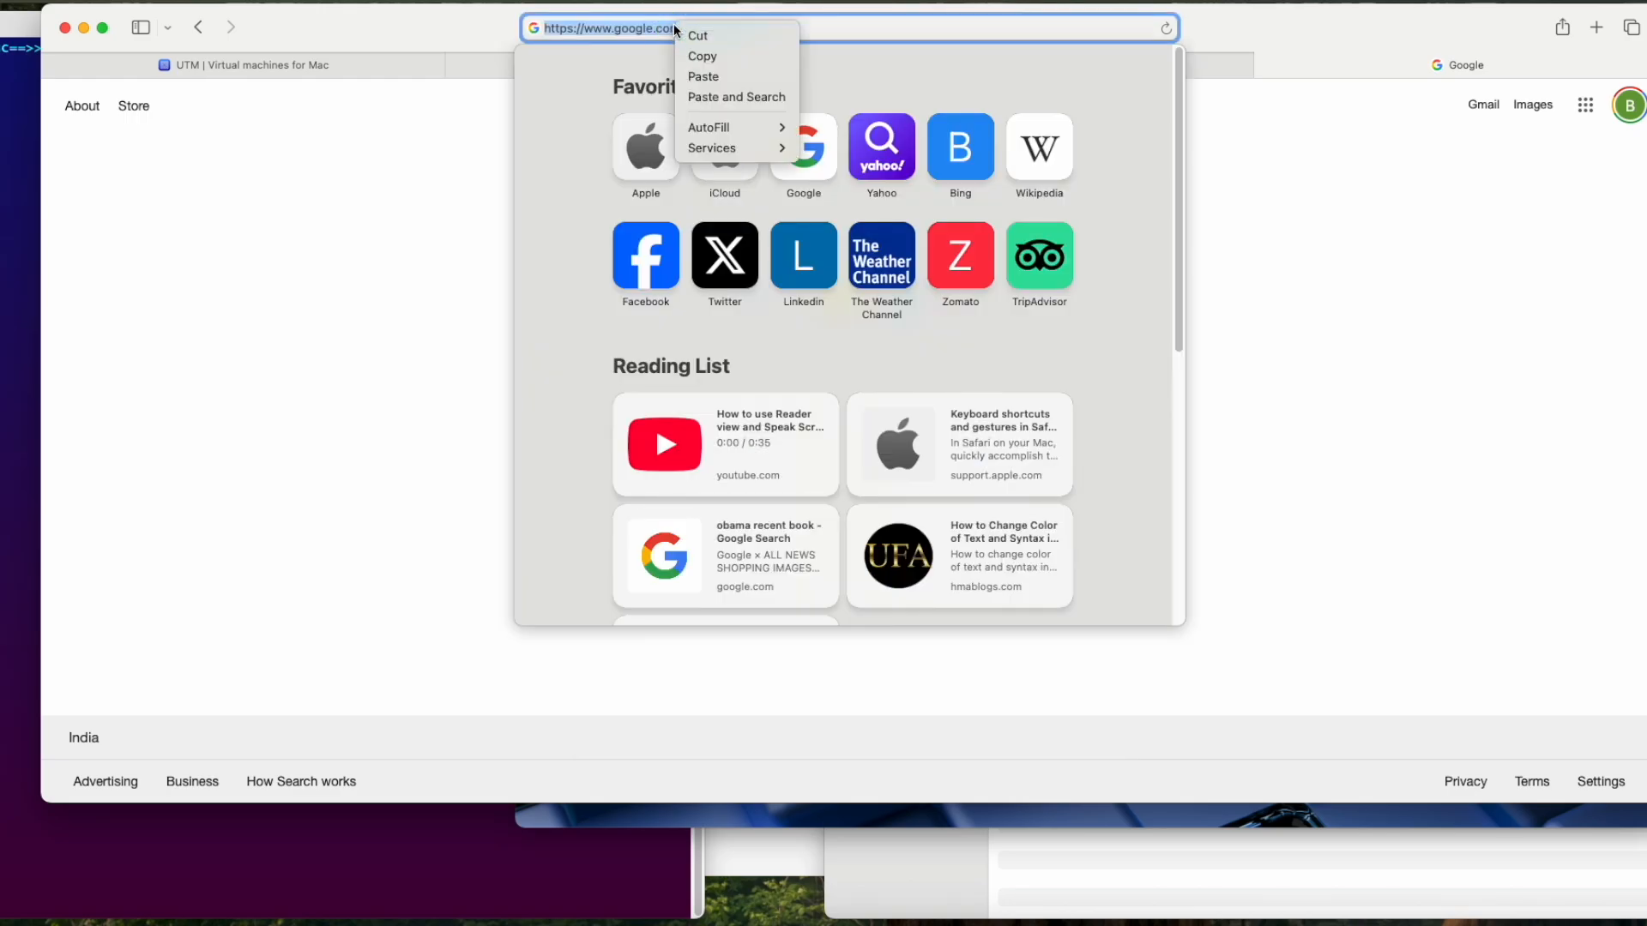
pyautogui.click(708, 57)
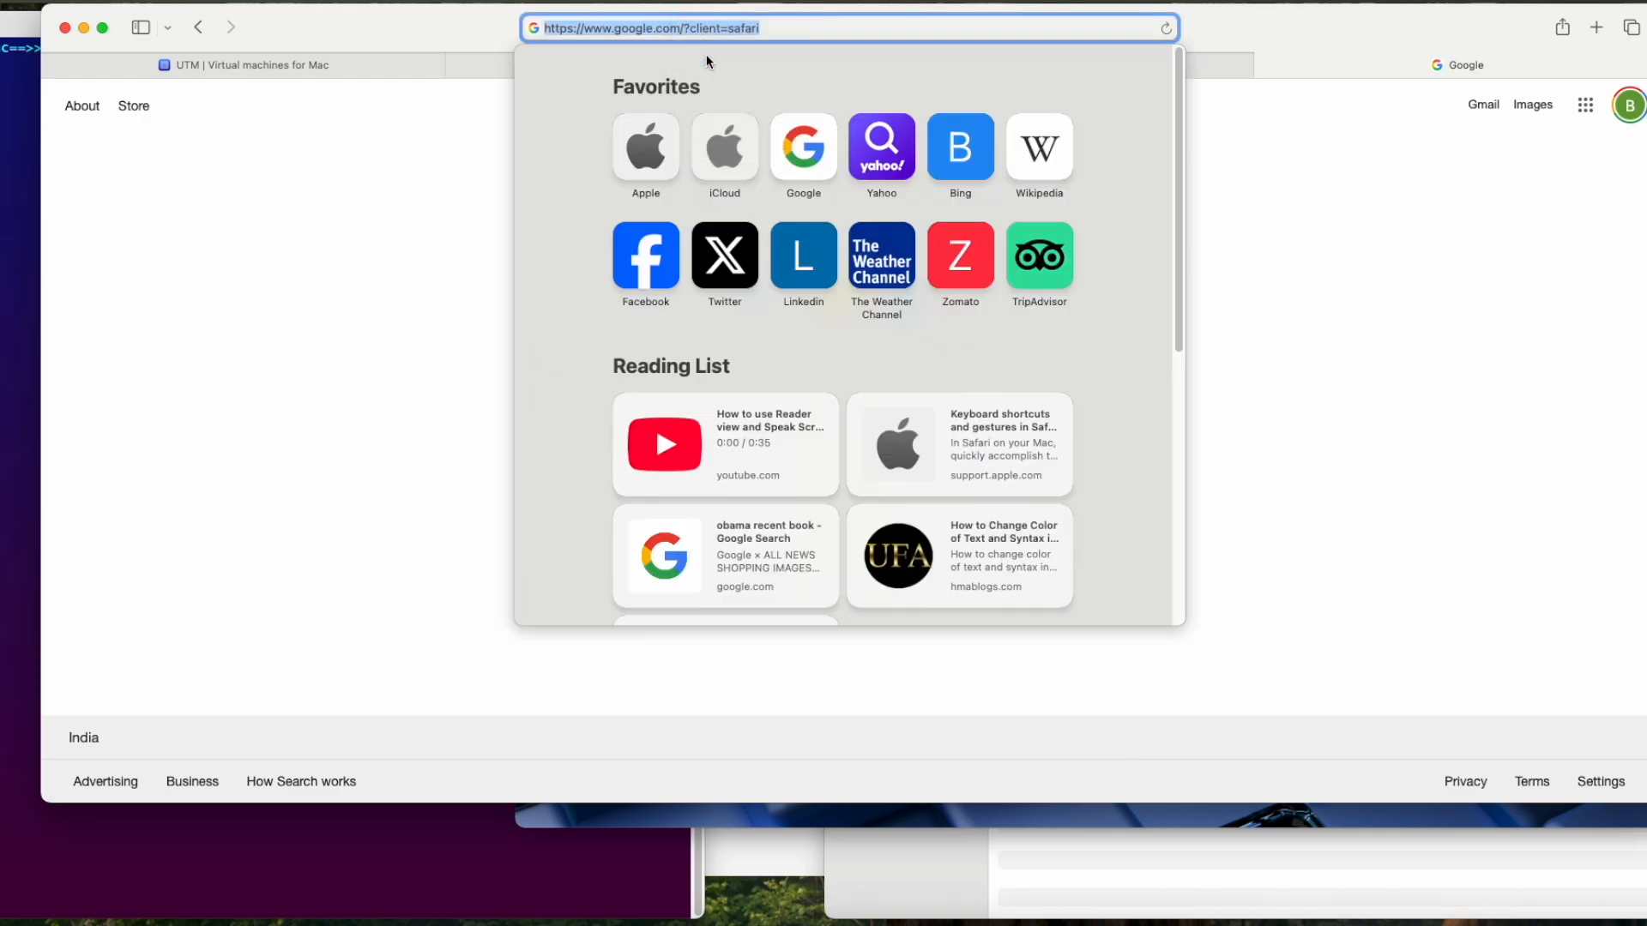
pyautogui.click(566, 818)
pyautogui.click(798, 418)
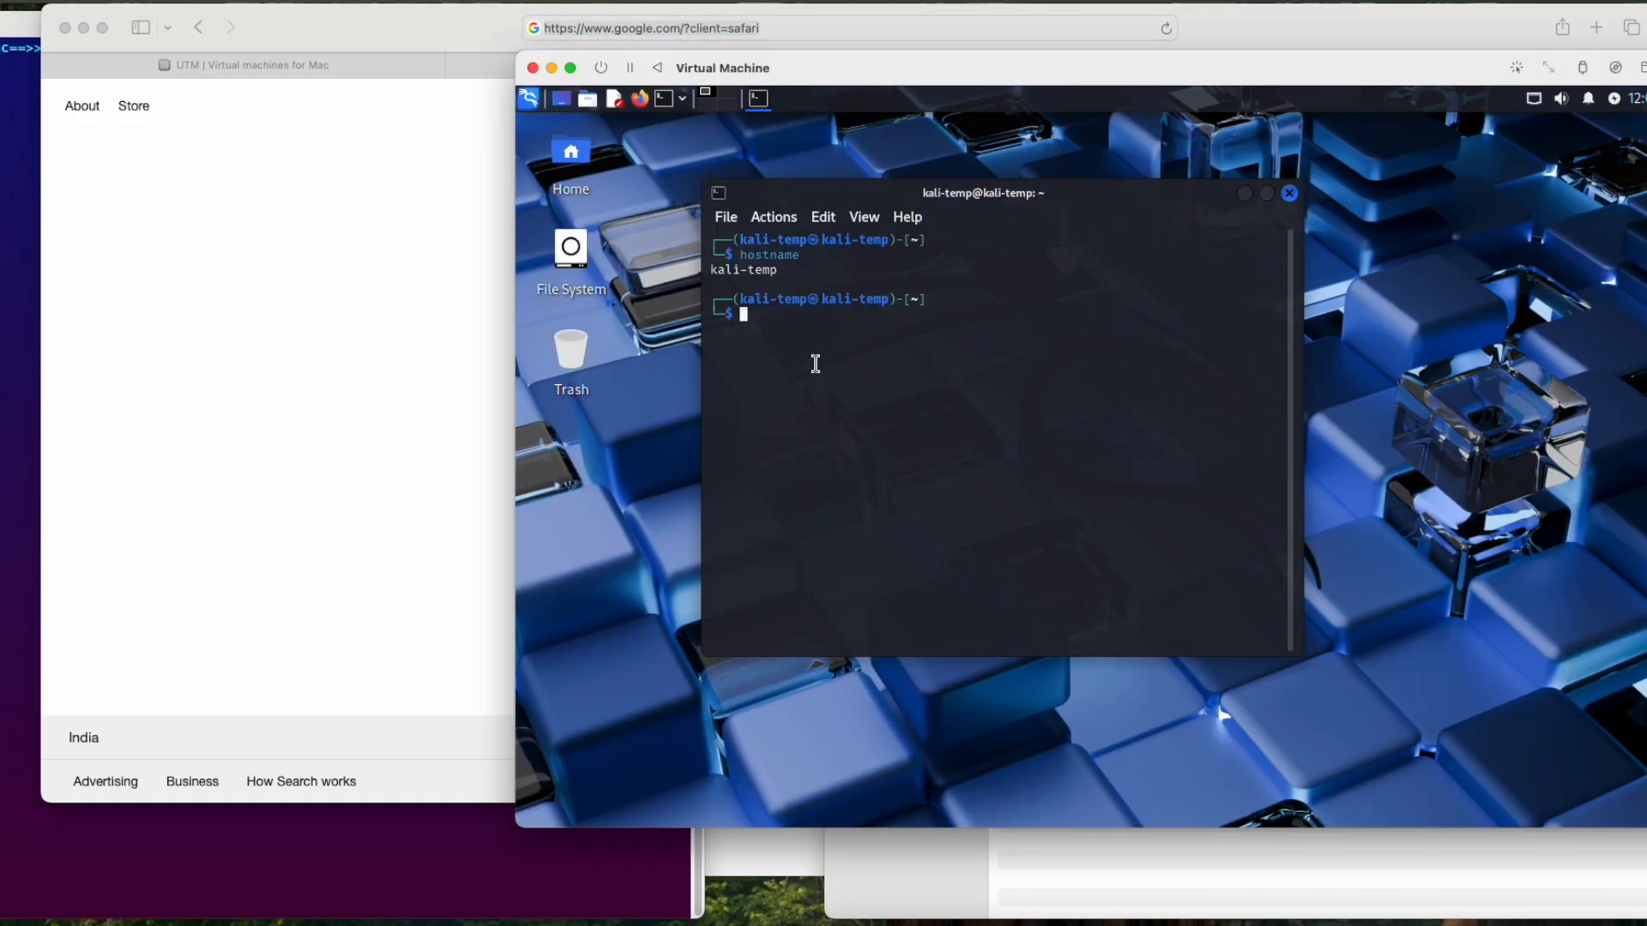
pyautogui.rightClick(819, 369)
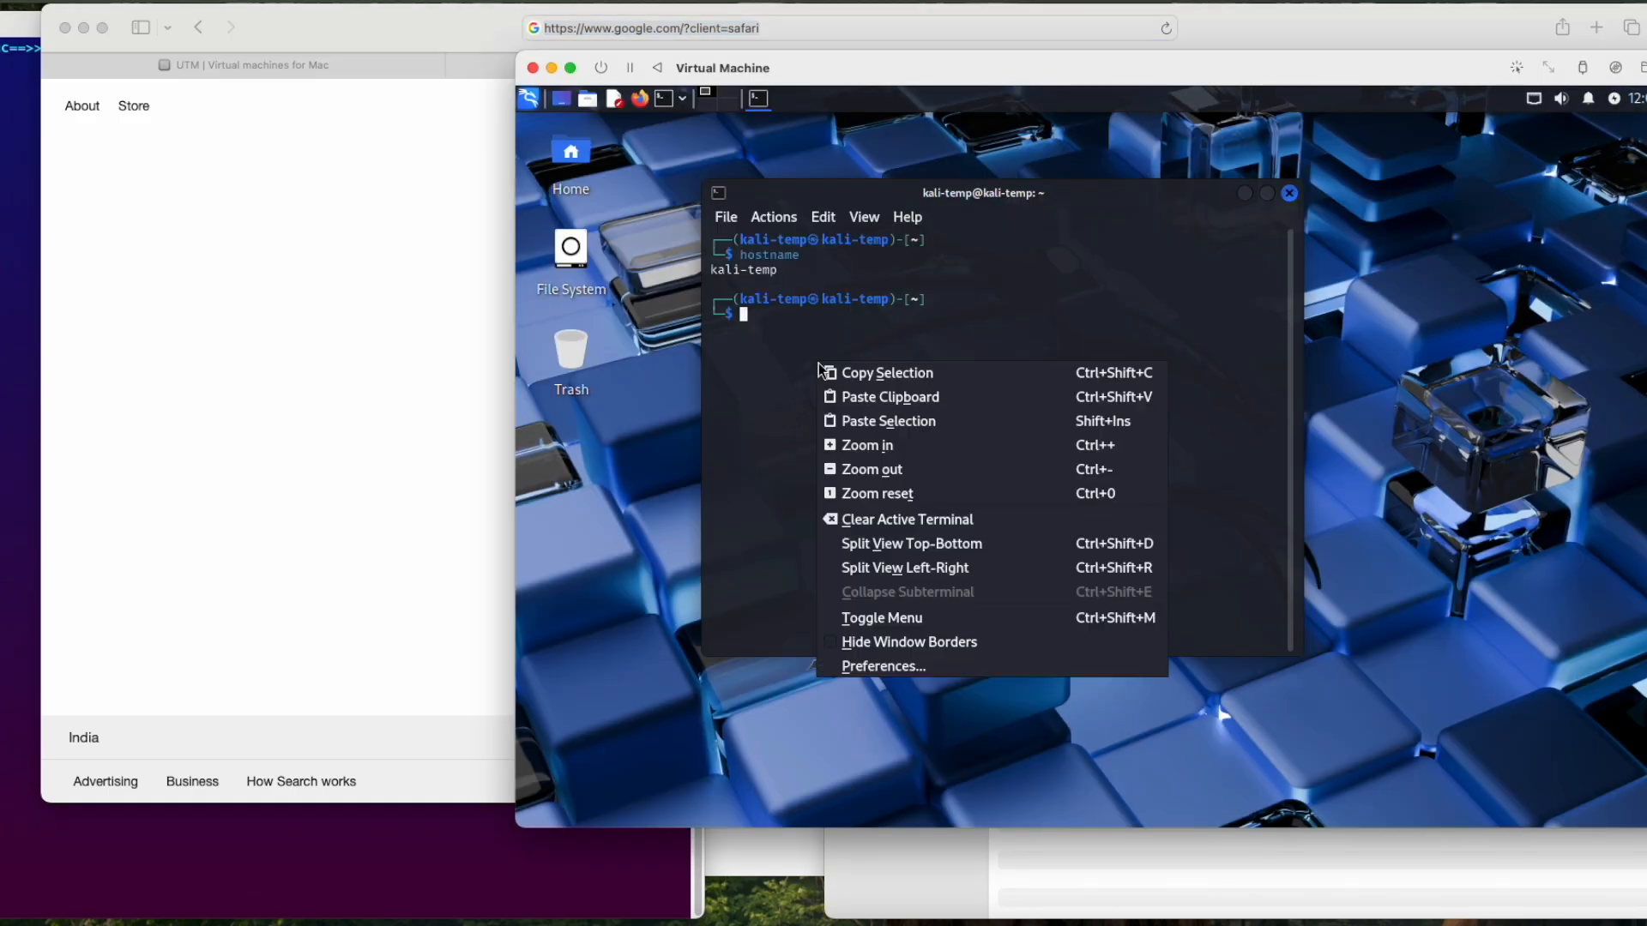
pyautogui.click(866, 397)
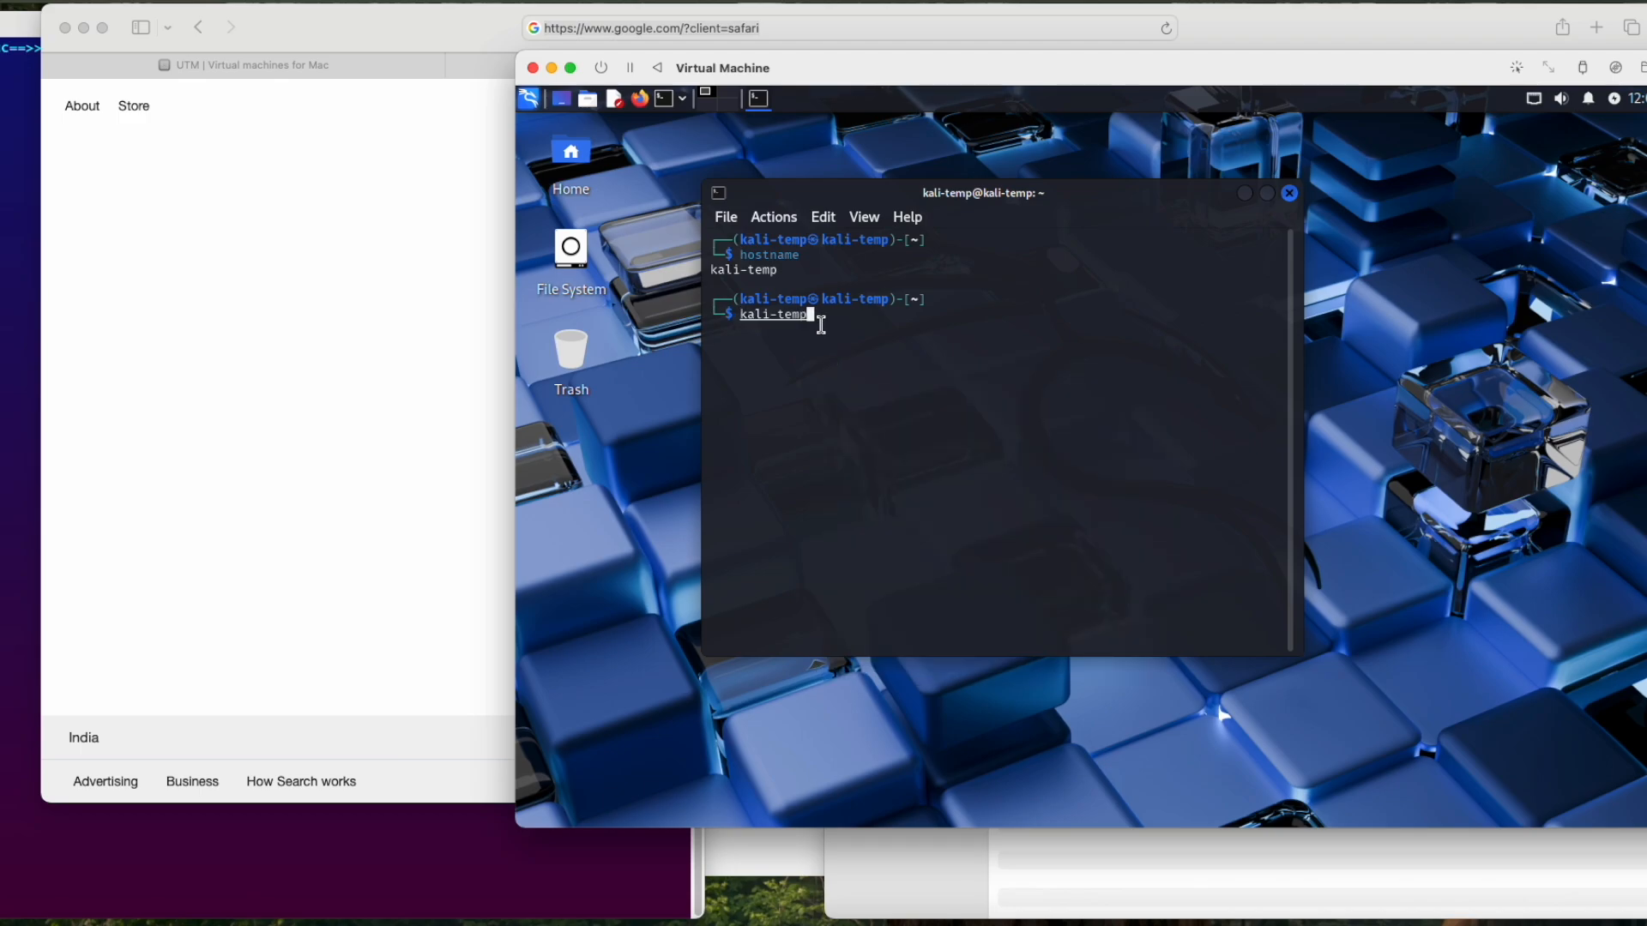
pyautogui.hotkey('ctrl', 'u')
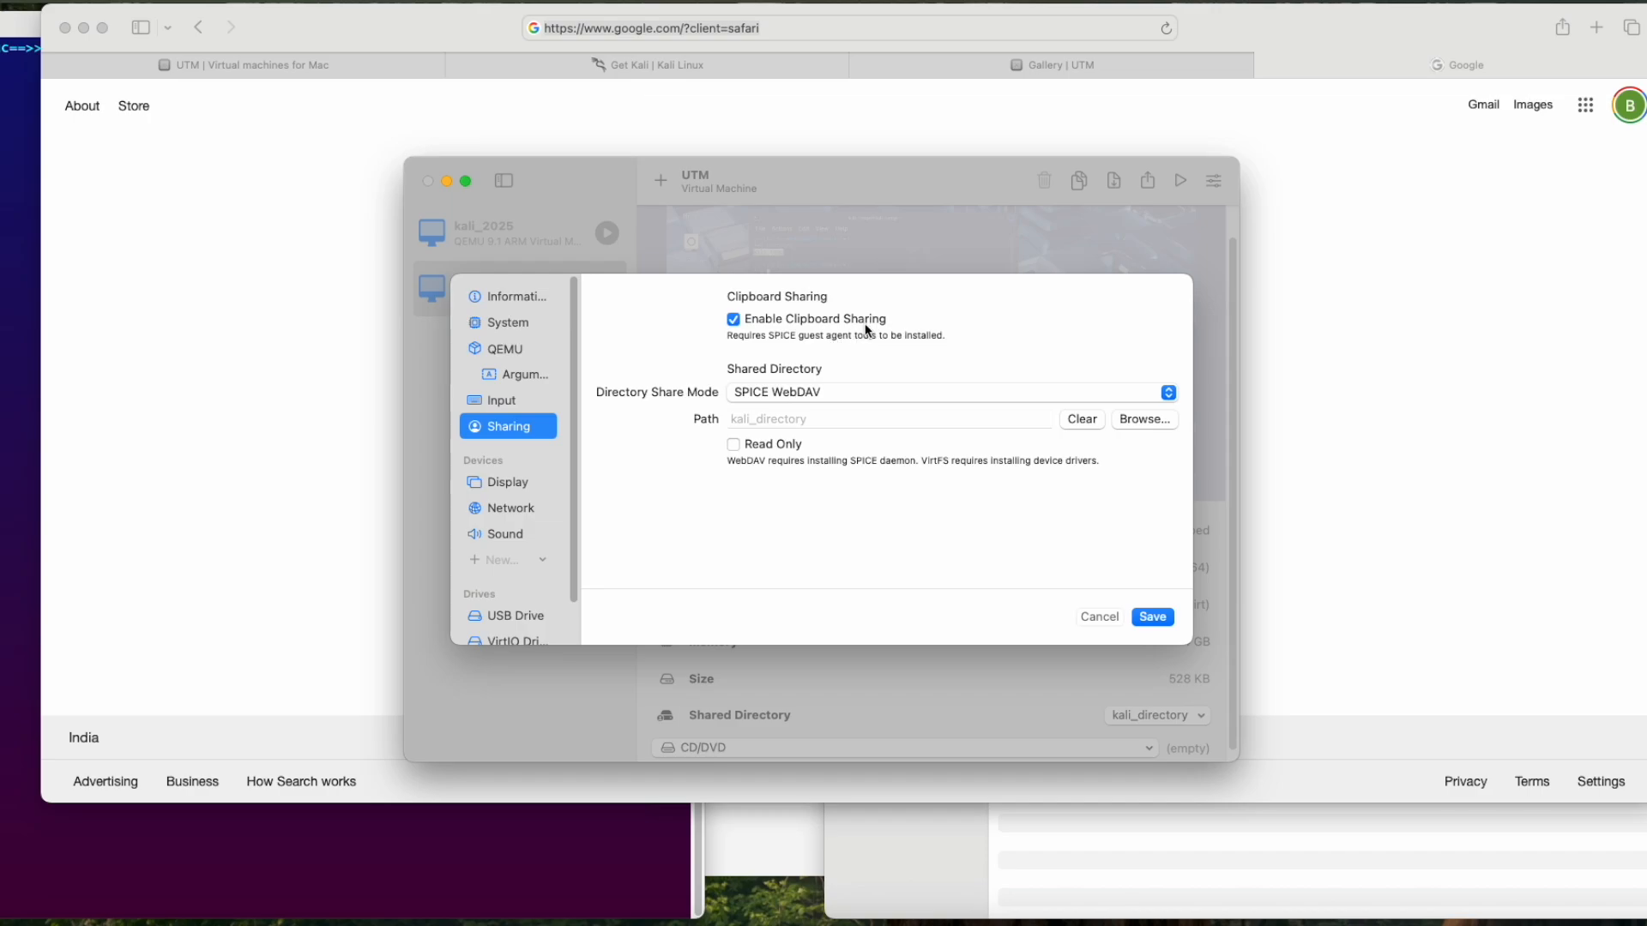
# Step: Save the virtual machine's sharing settings with clipboard sharing enabled and SPICE WebDAV mode, and start the machine
pyautogui.click(1151, 617)
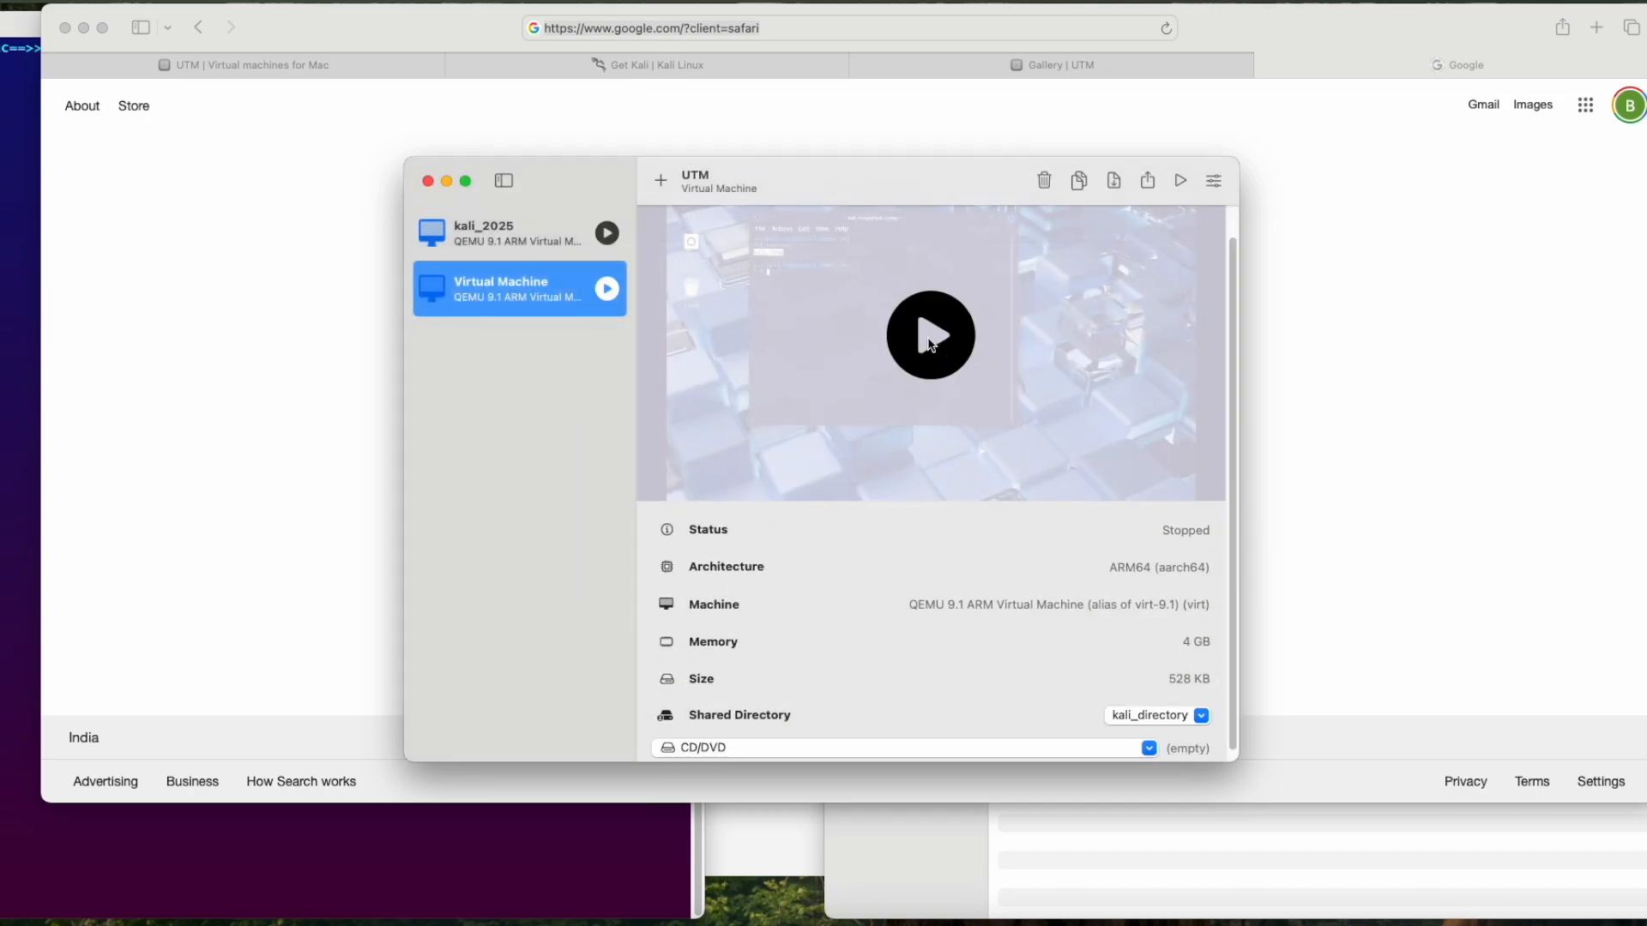
pyautogui.click(930, 339)
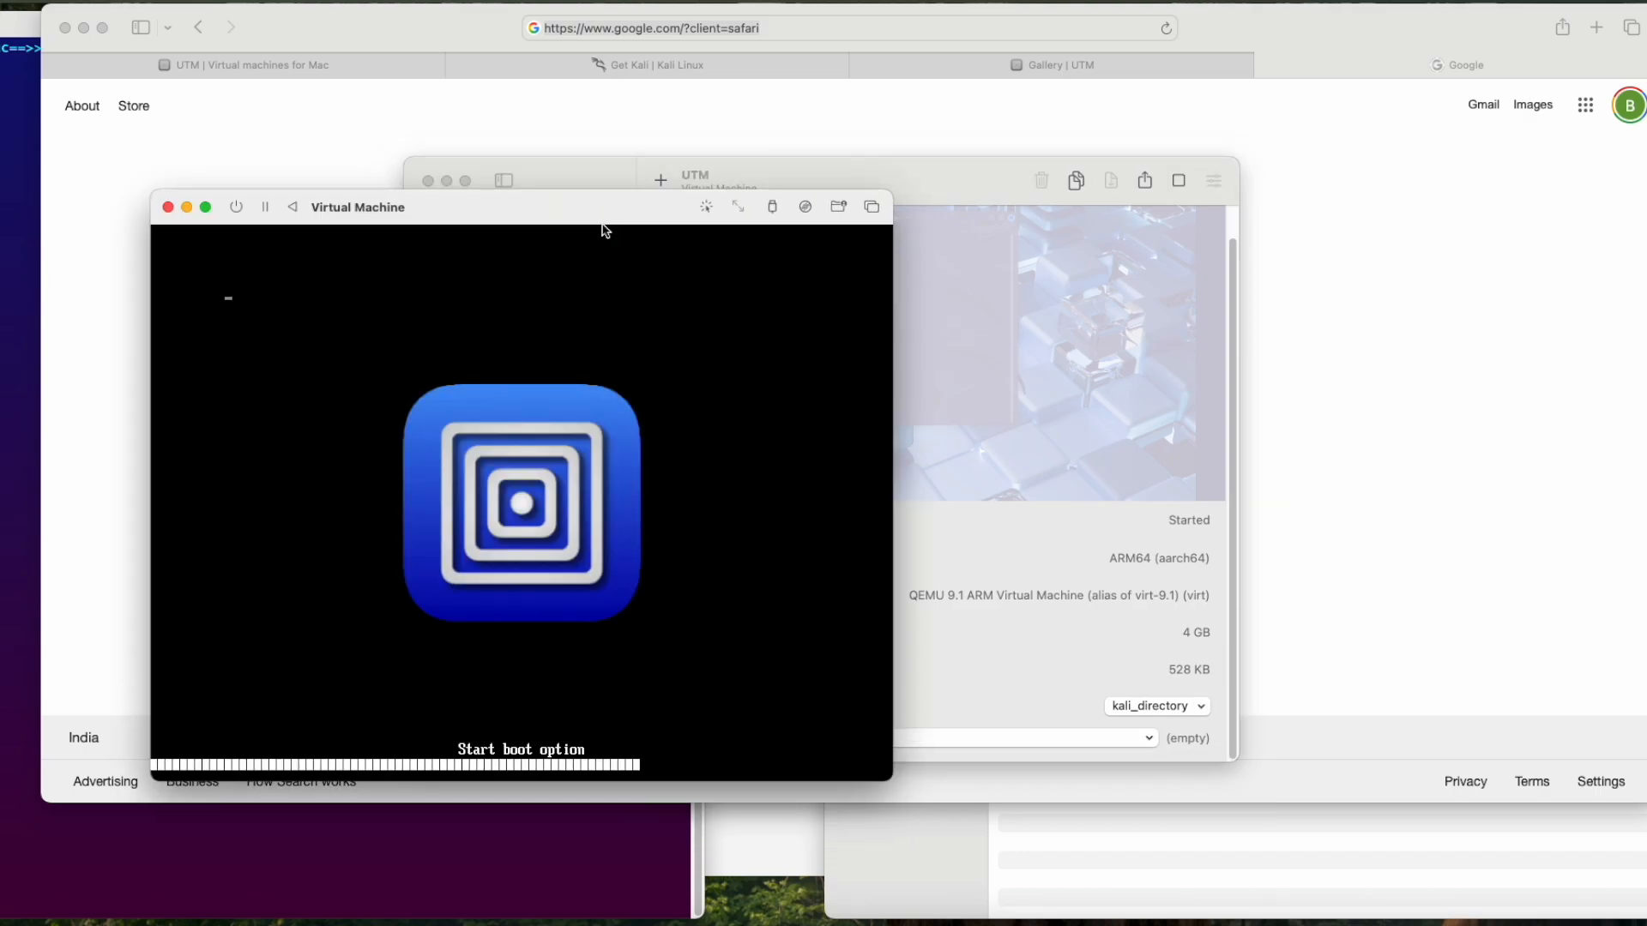
# Step: Log in to the Kali desktop with the account password
pyautogui.write('kali12')
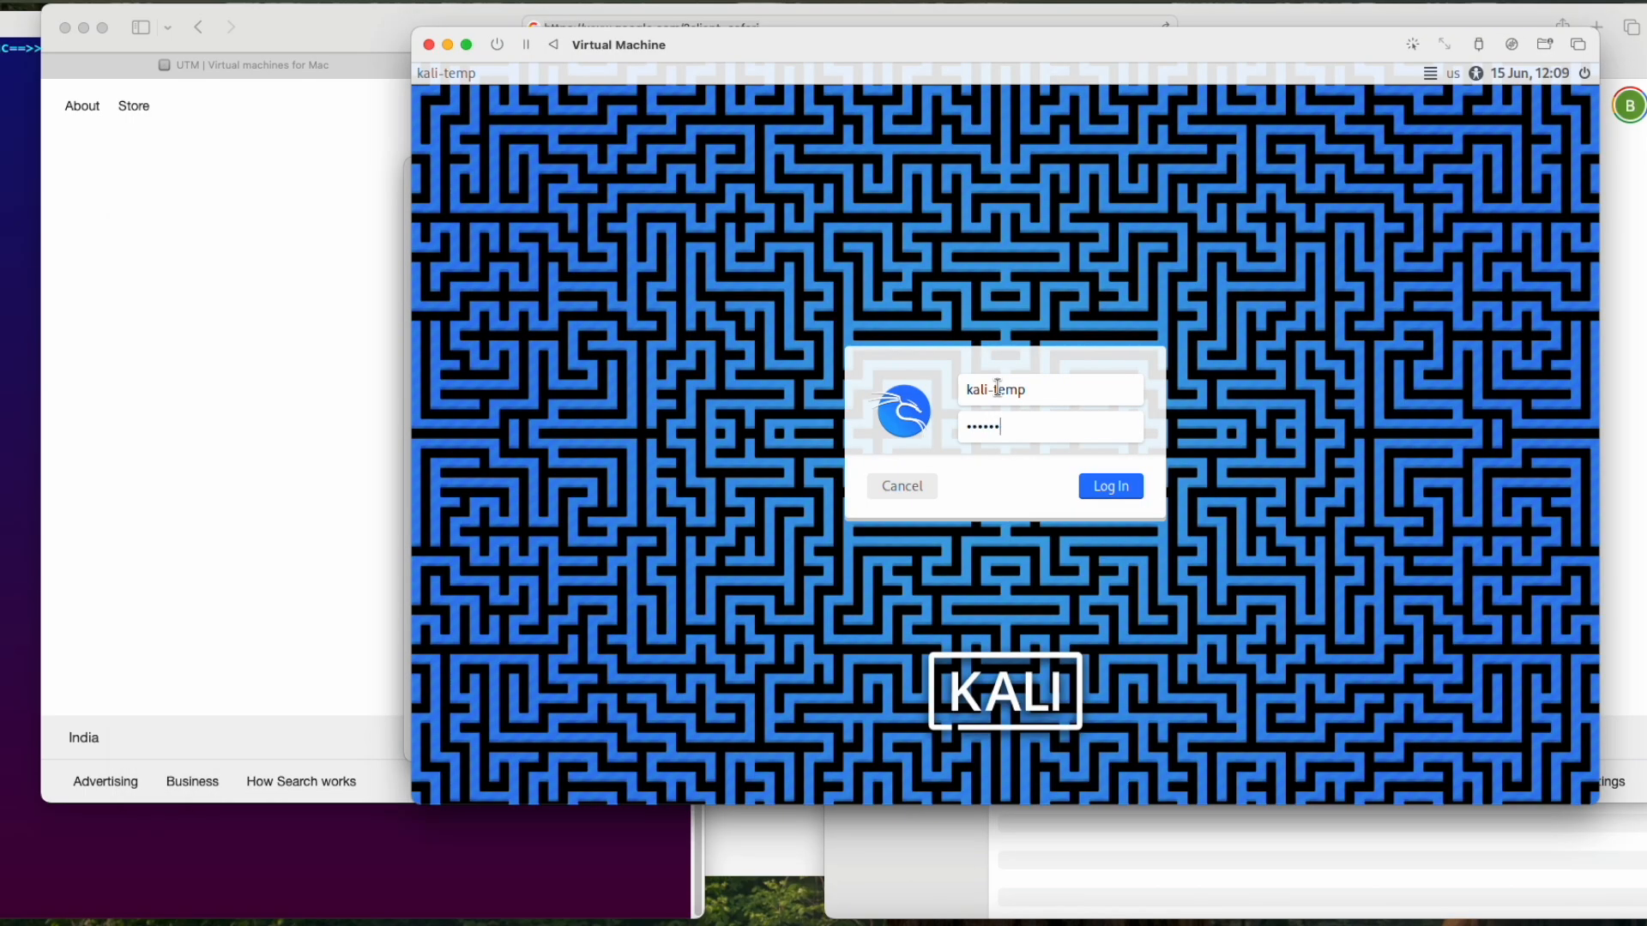
pyautogui.write('34')
pyautogui.press('Return')
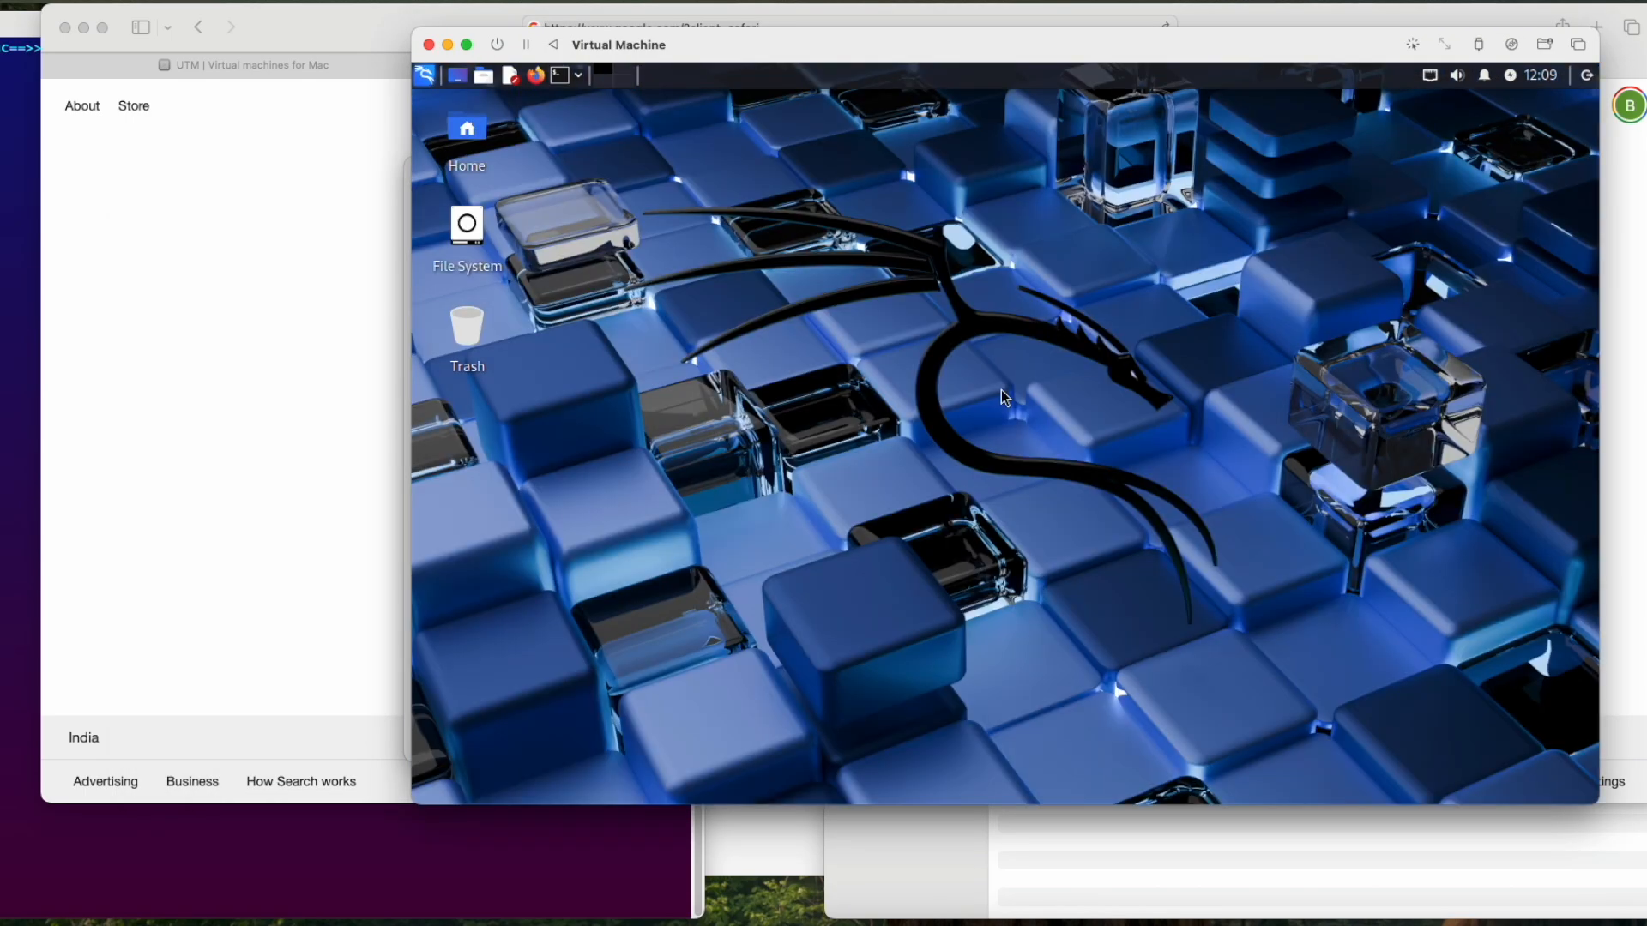
# Step: Open a terminal in Kali and refresh the package lists with sudo apt update
pyautogui.click(560, 75)
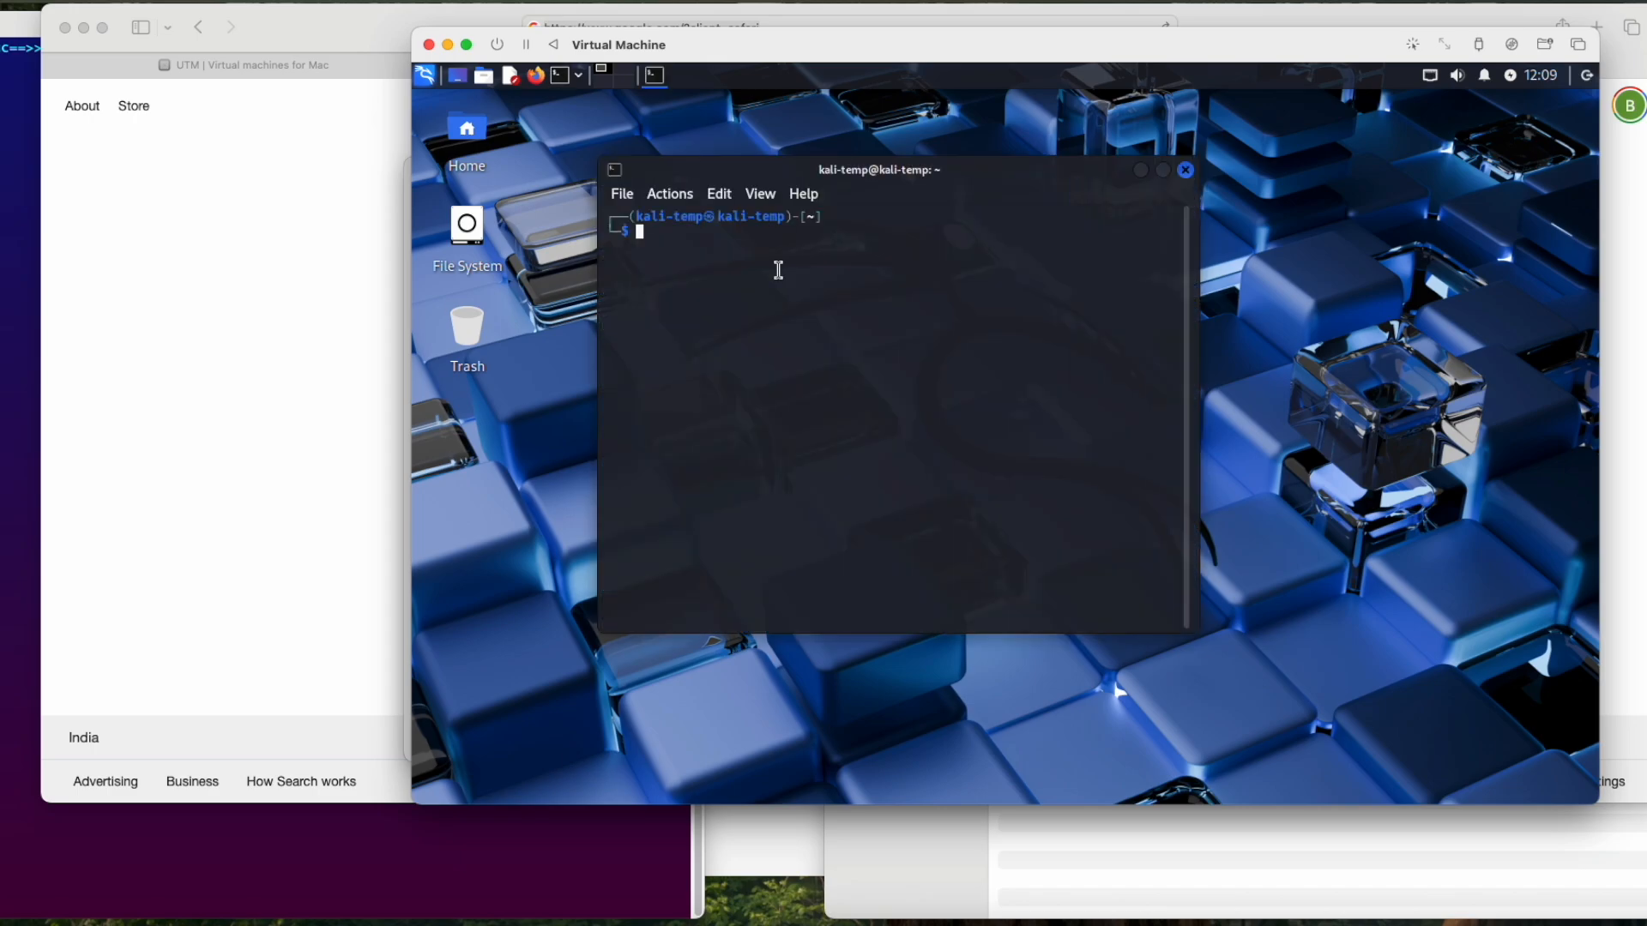
pyautogui.write('sudo apt update')
pyautogui.press('Return')
pyautogui.press('Return')
# Step: Install the SPICE guest packages with sudo apt install -y spice-vdagent spice-webdavd
pyautogui.write('sudo ')
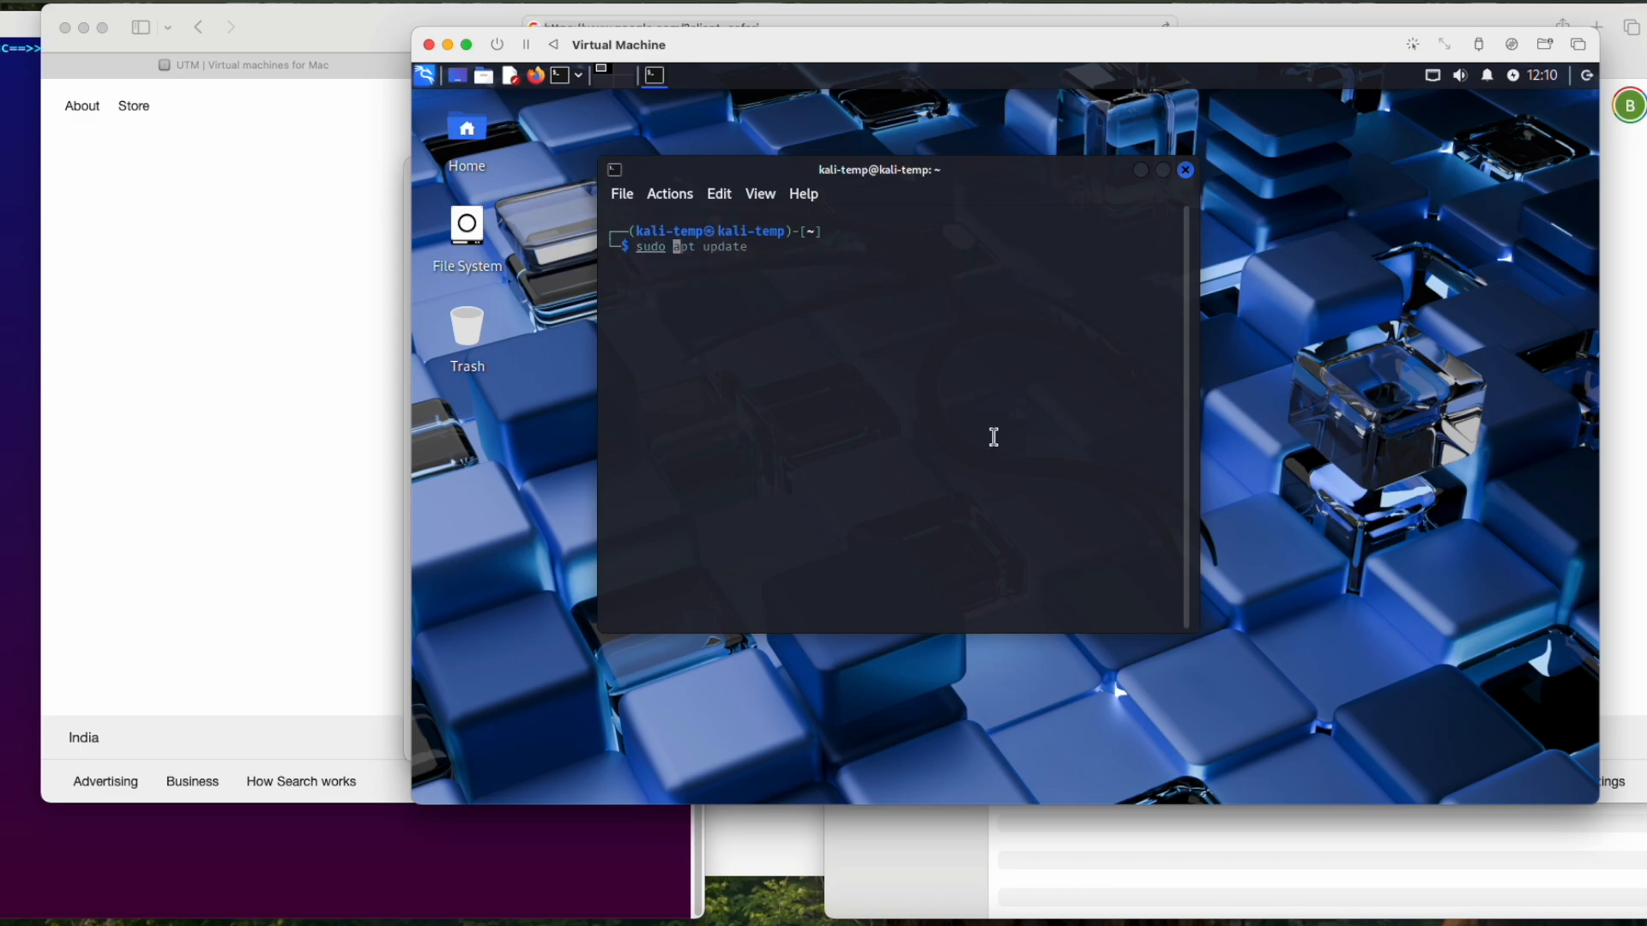
pyautogui.write('apt install -y spice-vdagent spice-')
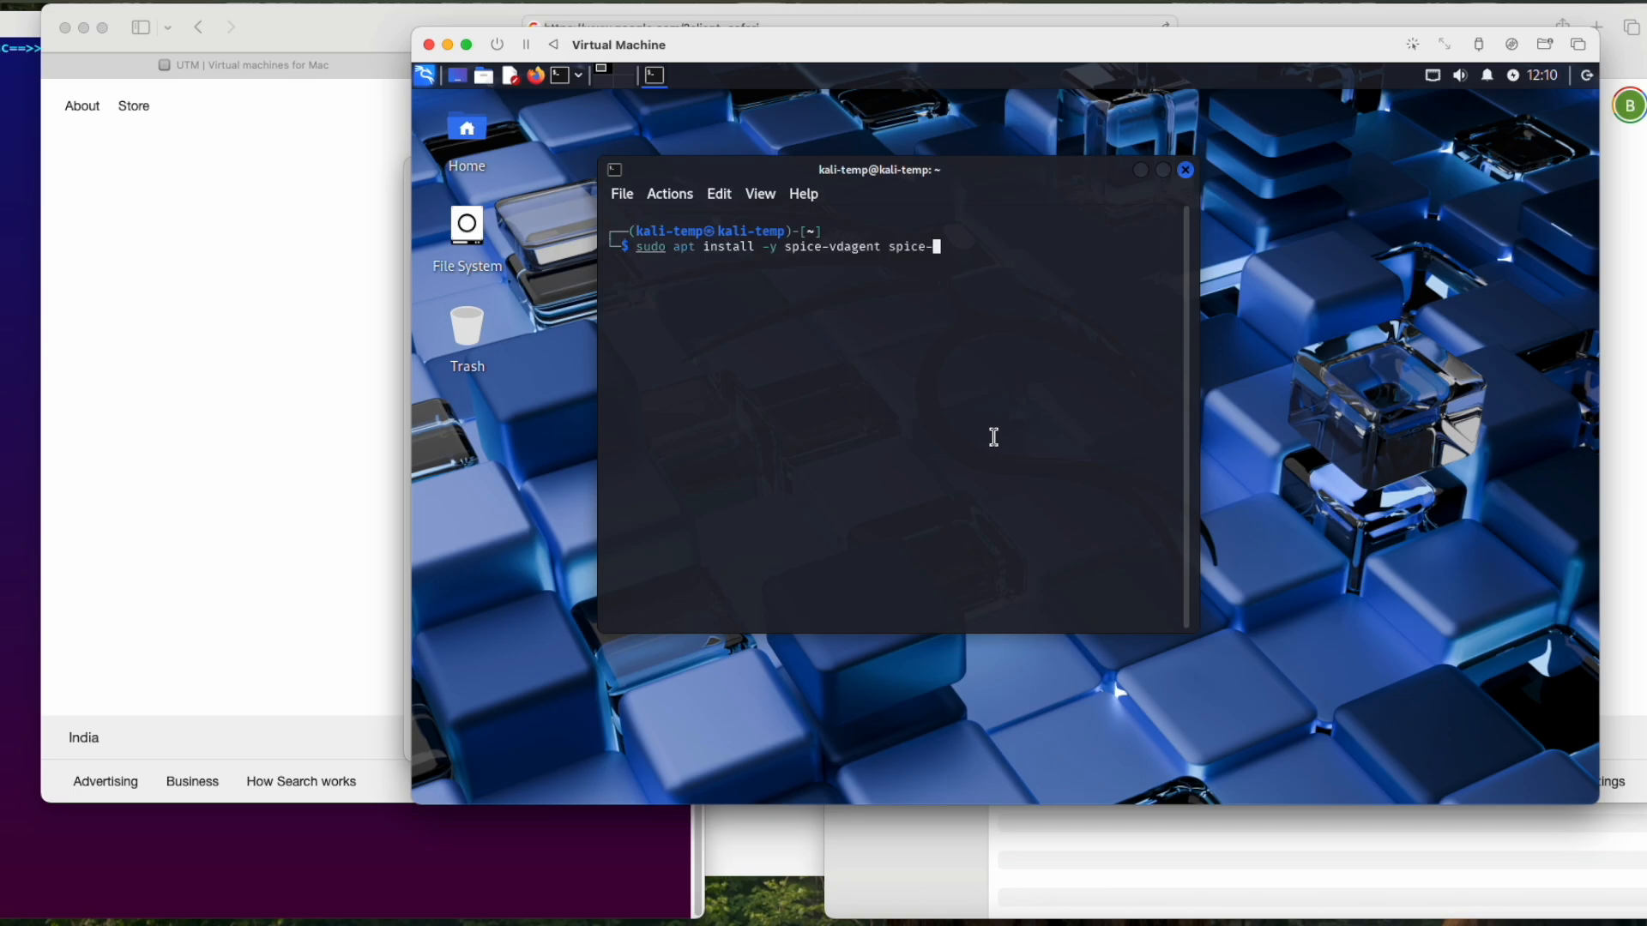
pyautogui.write('webdavd')
pyautogui.press('Return')
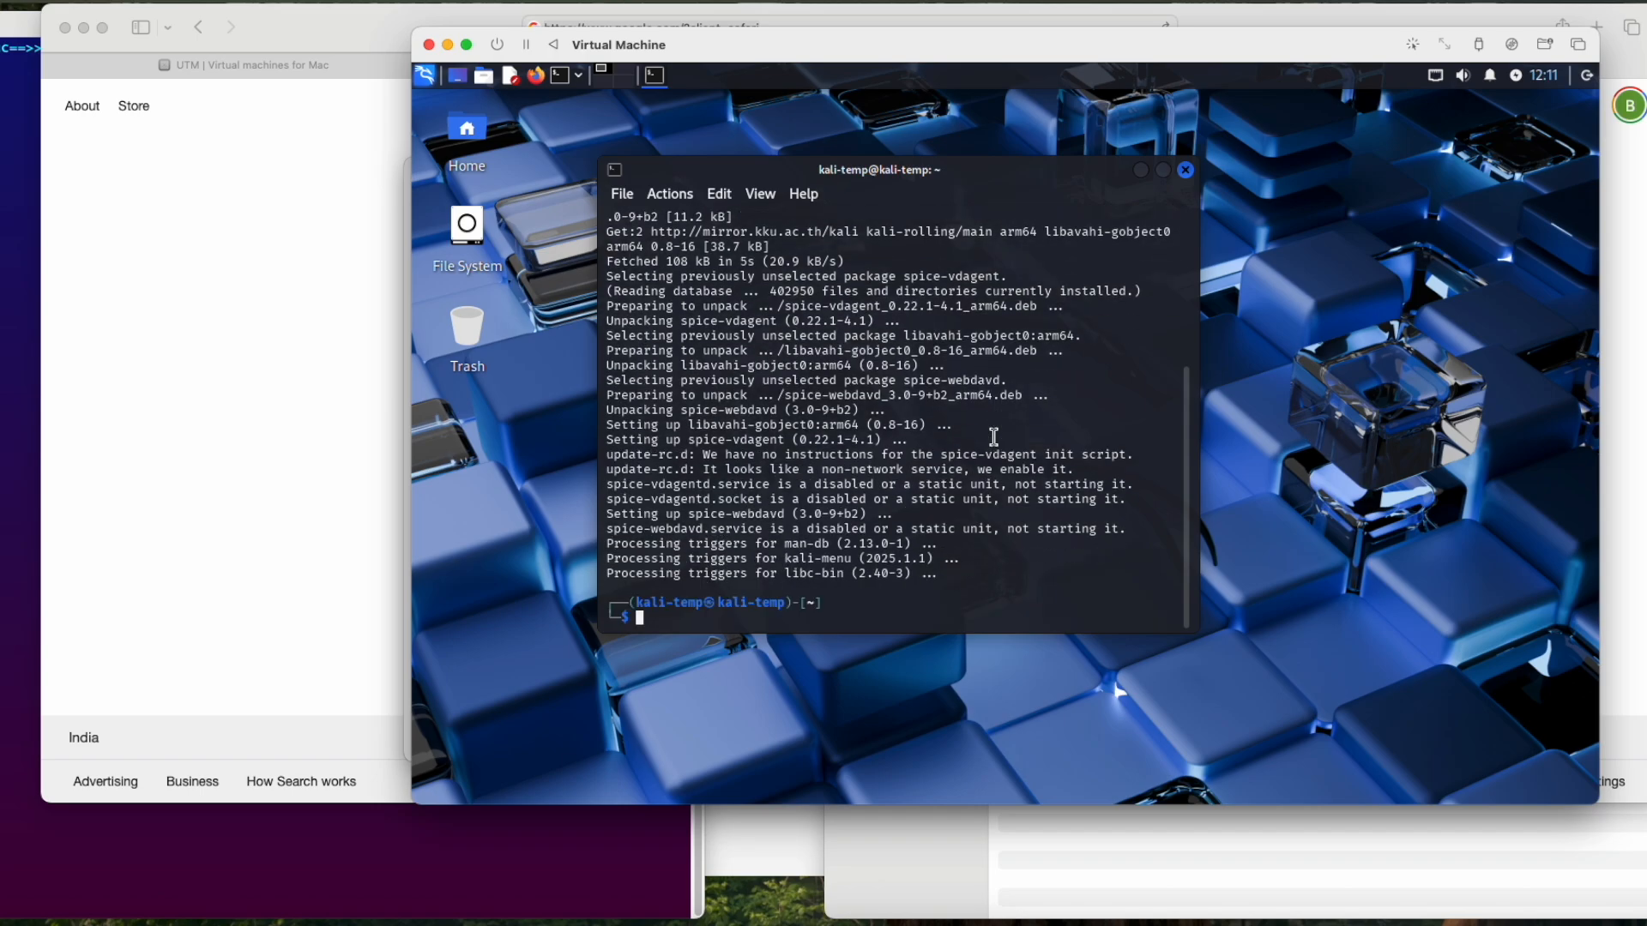
pyautogui.press('Return')
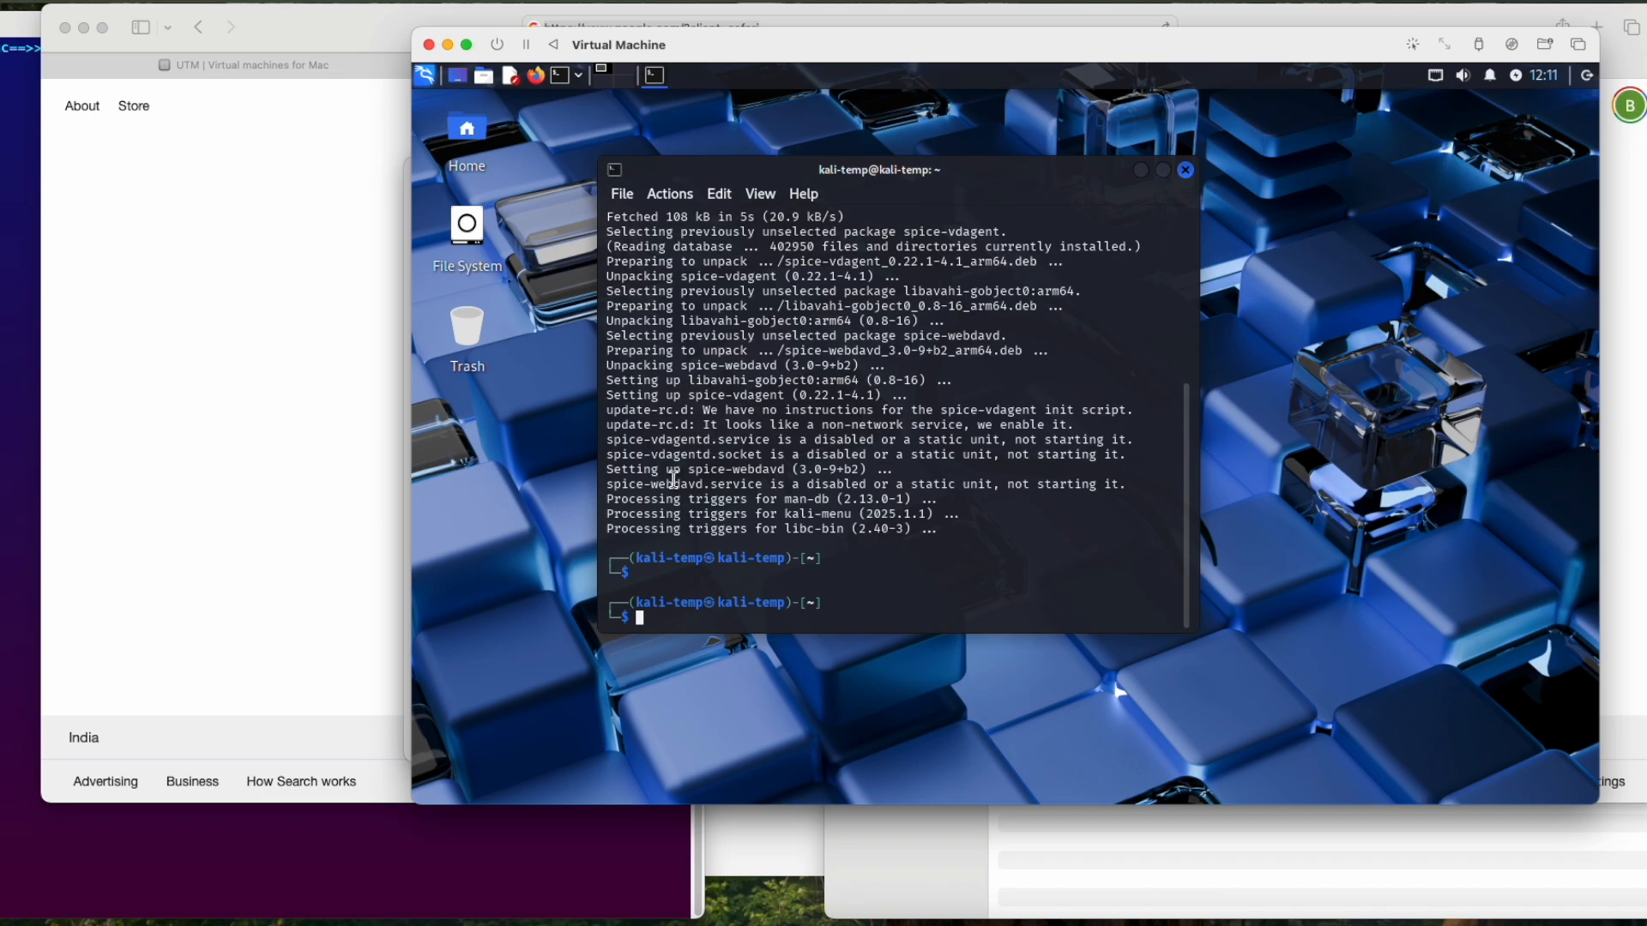
# Step: Copy the libc-bin output line from the Kali terminal and try to paste it into the Google search box on the Mac
pyautogui.moveTo(607, 529); pyautogui.dragTo(913, 525)
pyautogui.rightClick(912, 525)
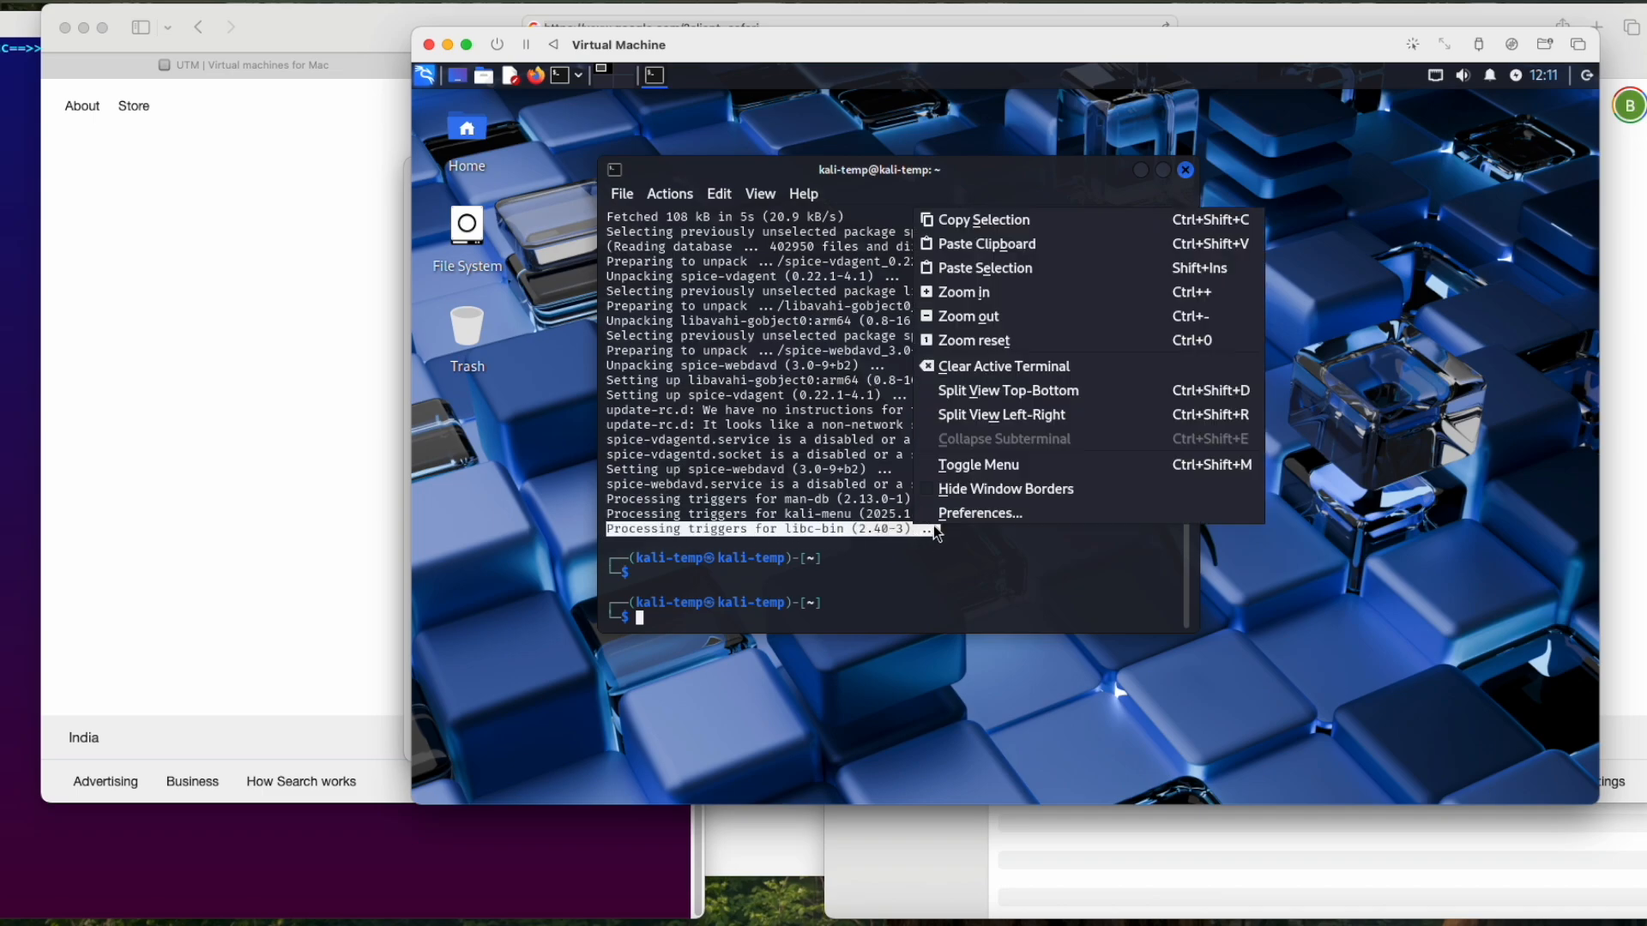
pyautogui.click(1025, 230)
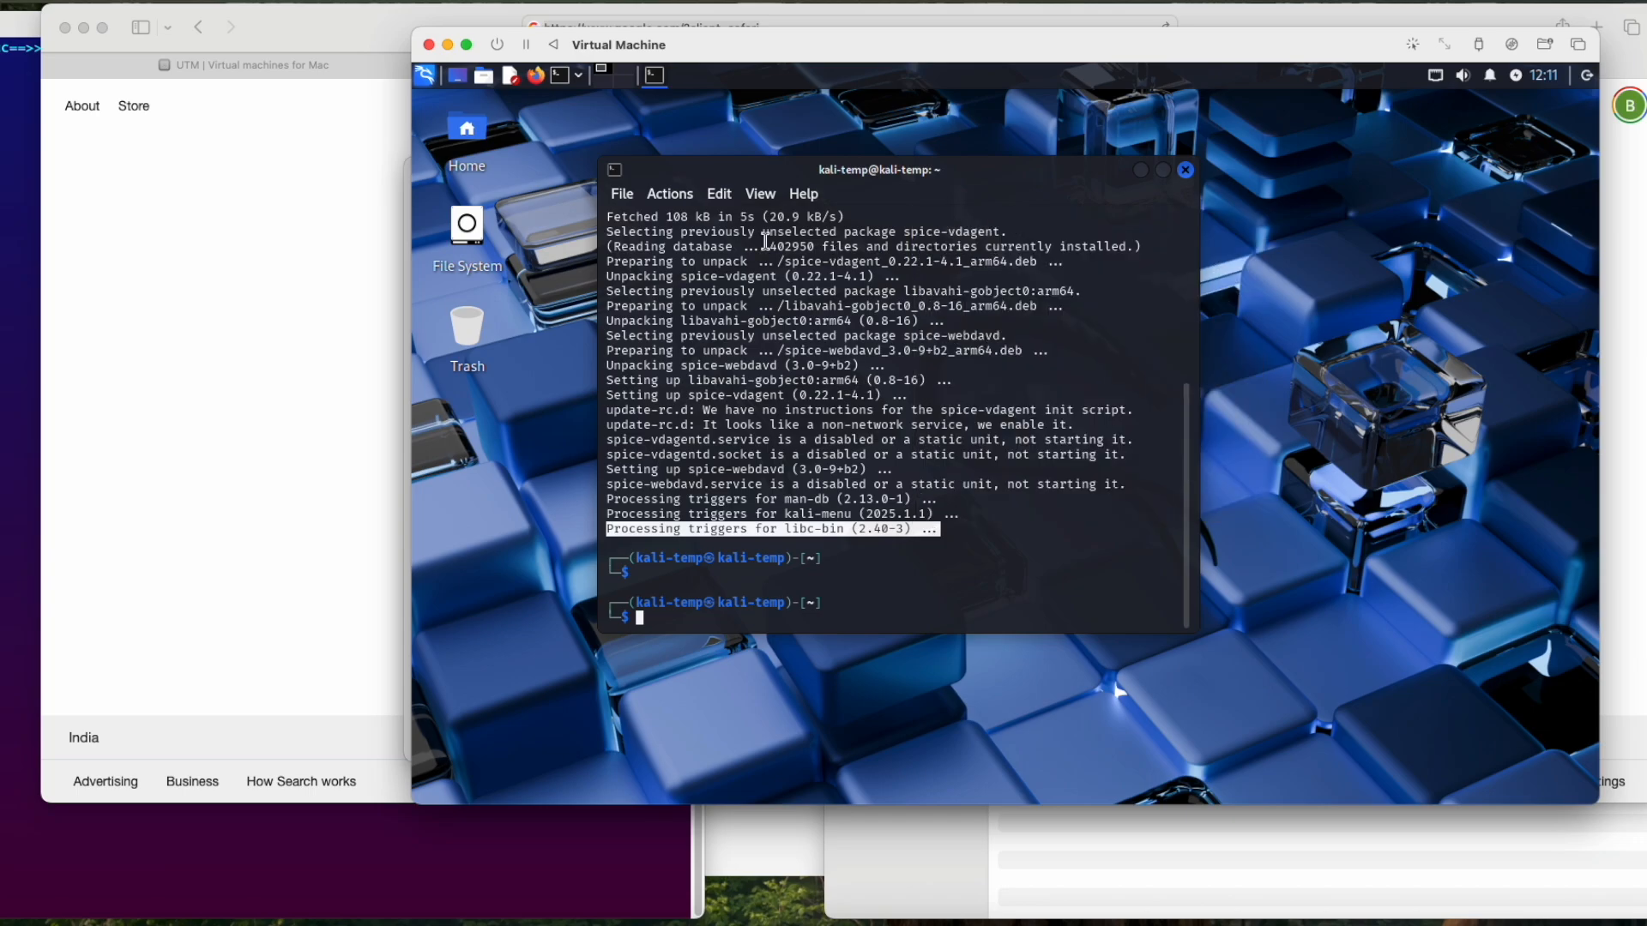
pyautogui.click(301, 244)
pyautogui.click(691, 376)
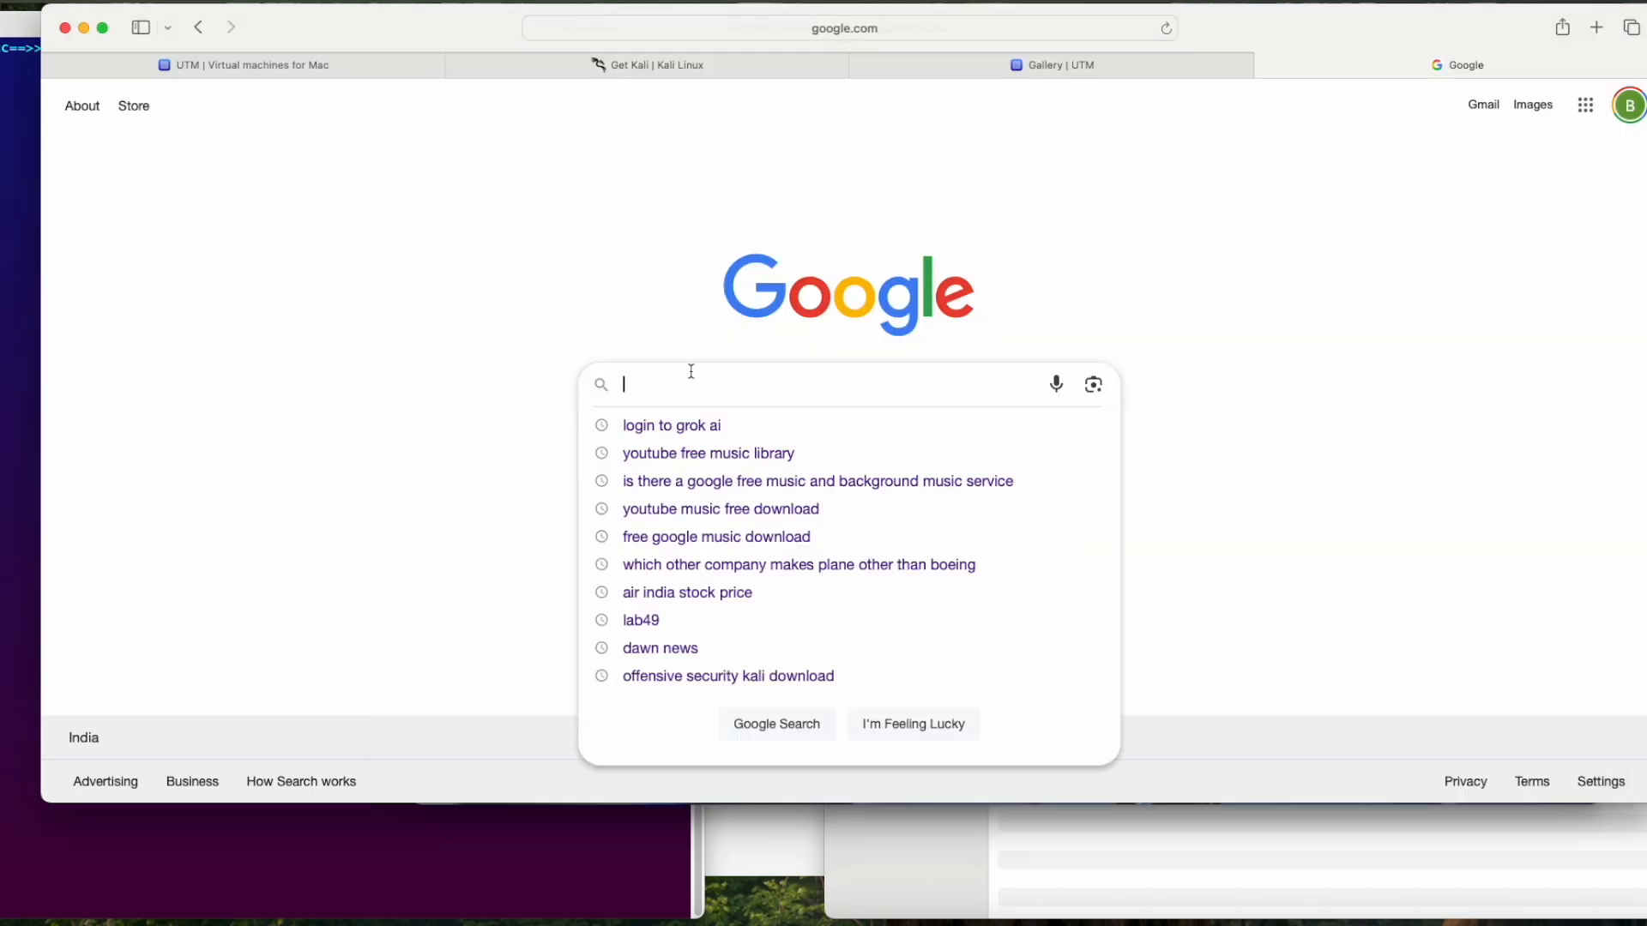
pyautogui.rightClick(692, 371)
pyautogui.press('super+v')
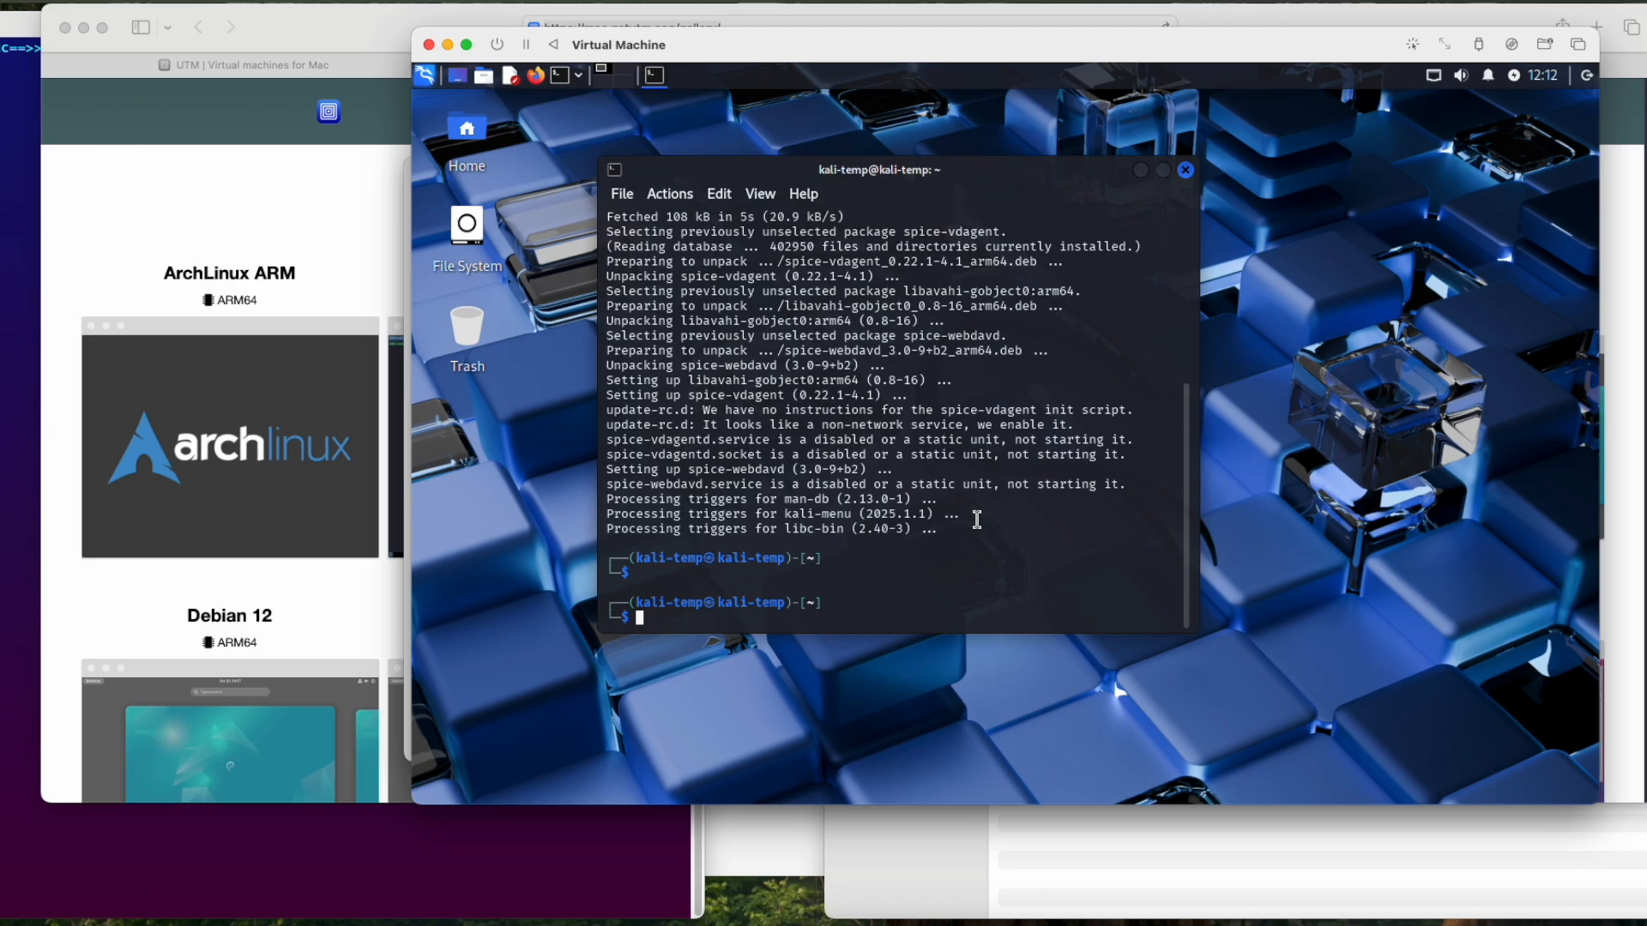
# Step: Reboot Kali from the terminal and log back in as kali-temp with the account password
pyautogui.write('reboot')
pyautogui.press('Return')
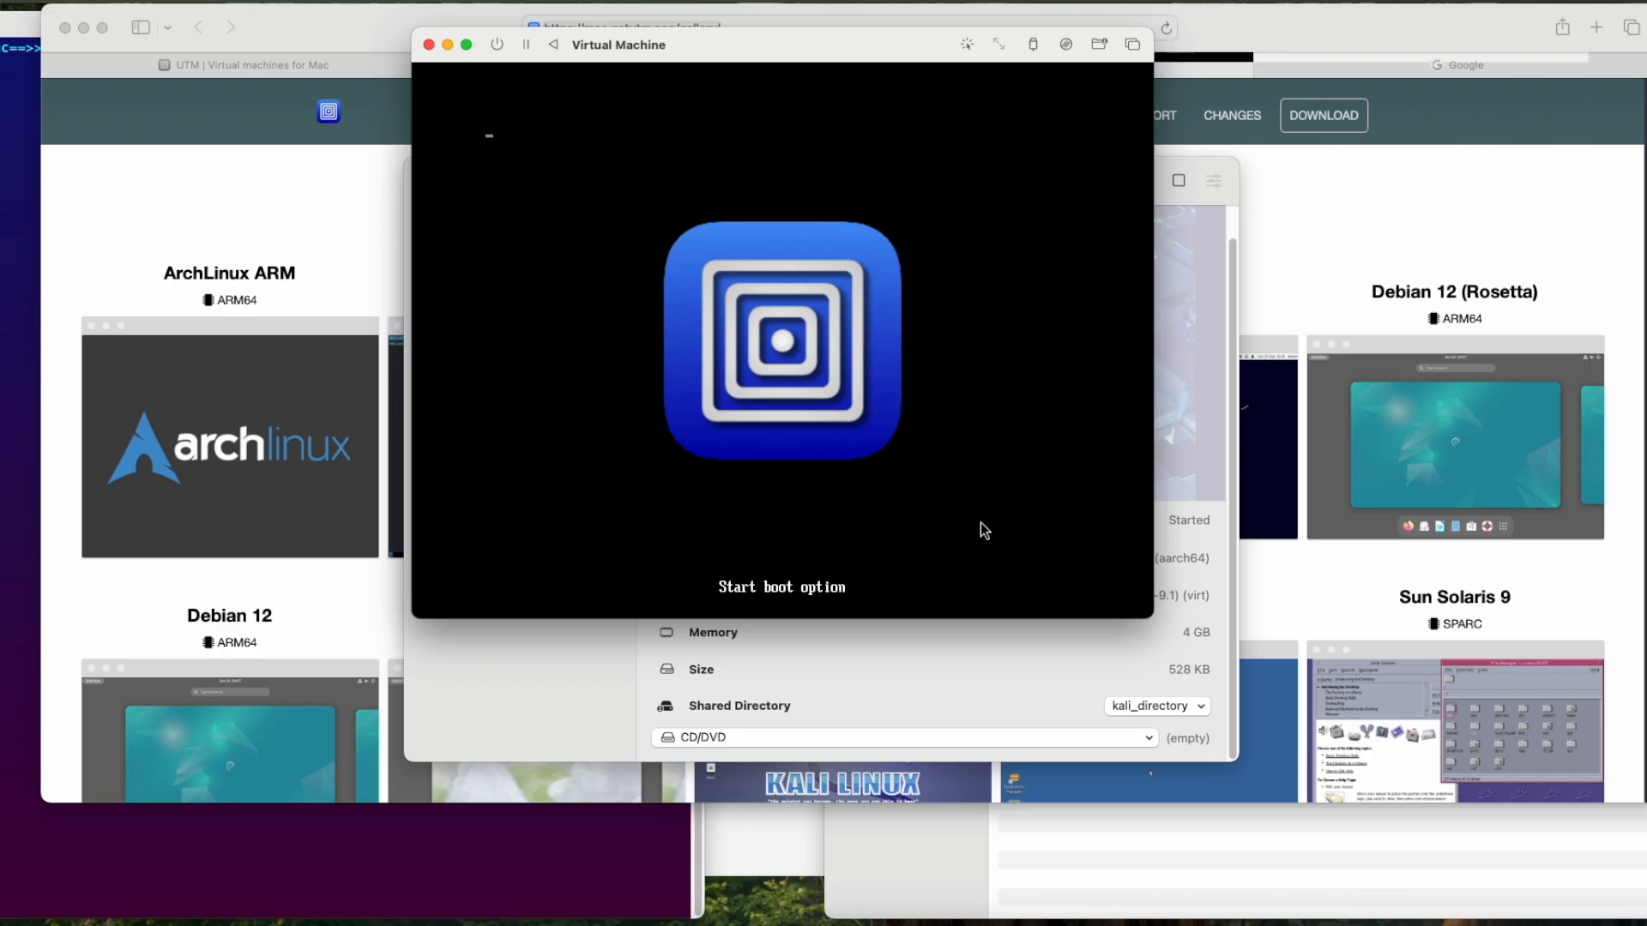
pyautogui.write('kali-a')
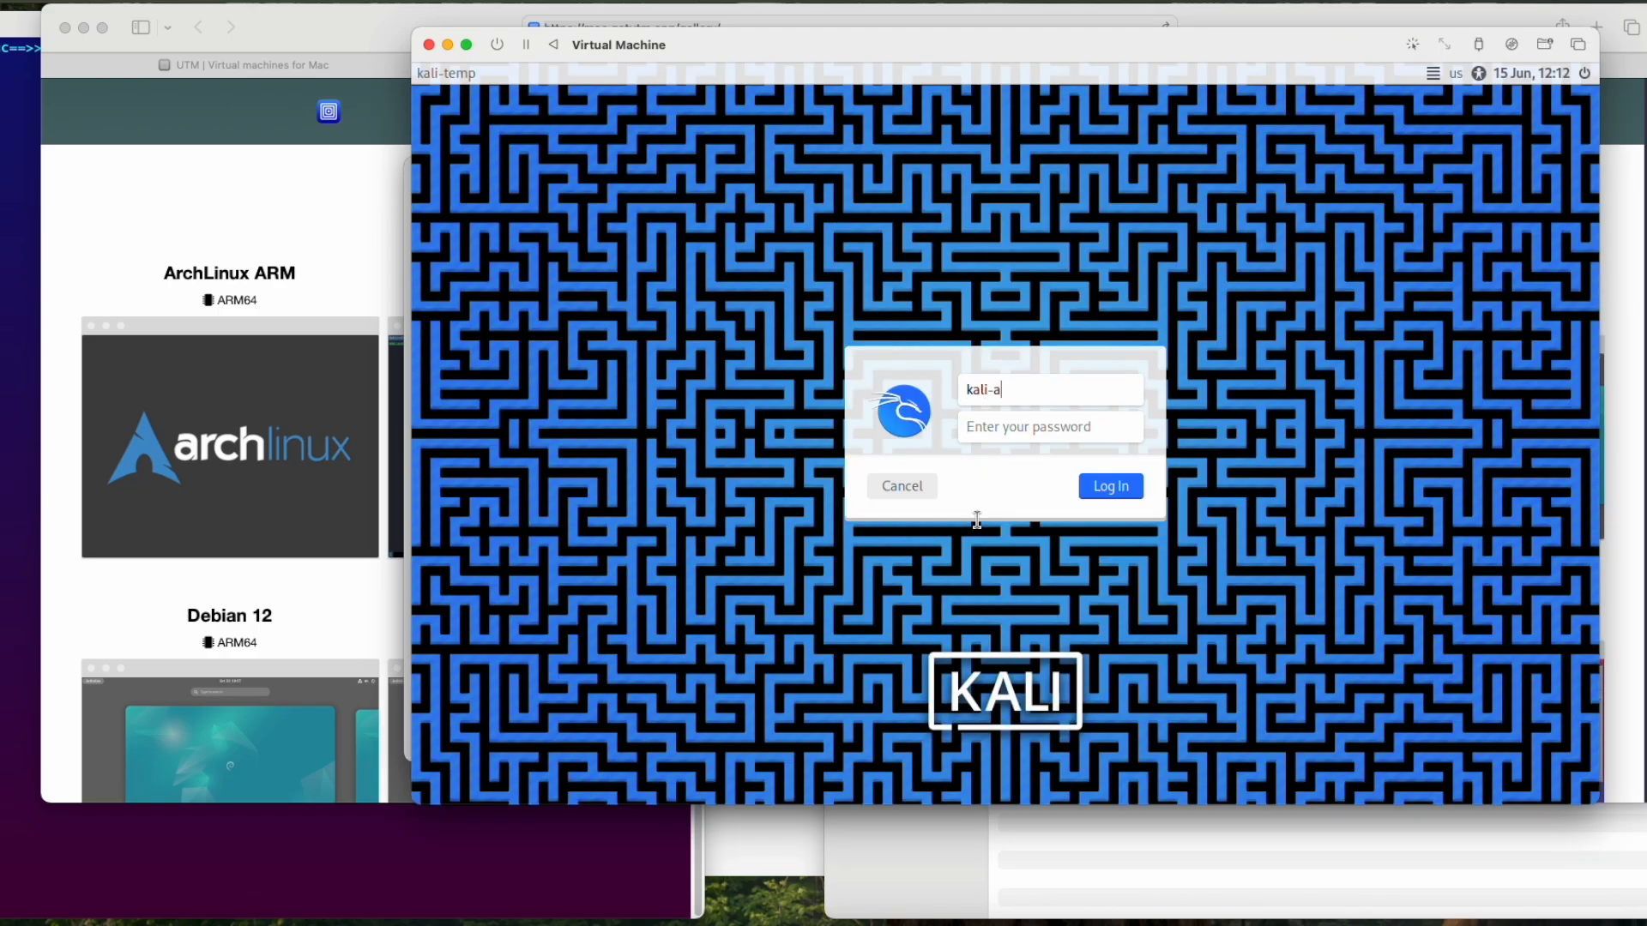
pyautogui.press('BackSpace')
pyautogui.write('temp')
pyautogui.press('Tab')
pyautogui.write('kali-temp')
pyautogui.press('Return')
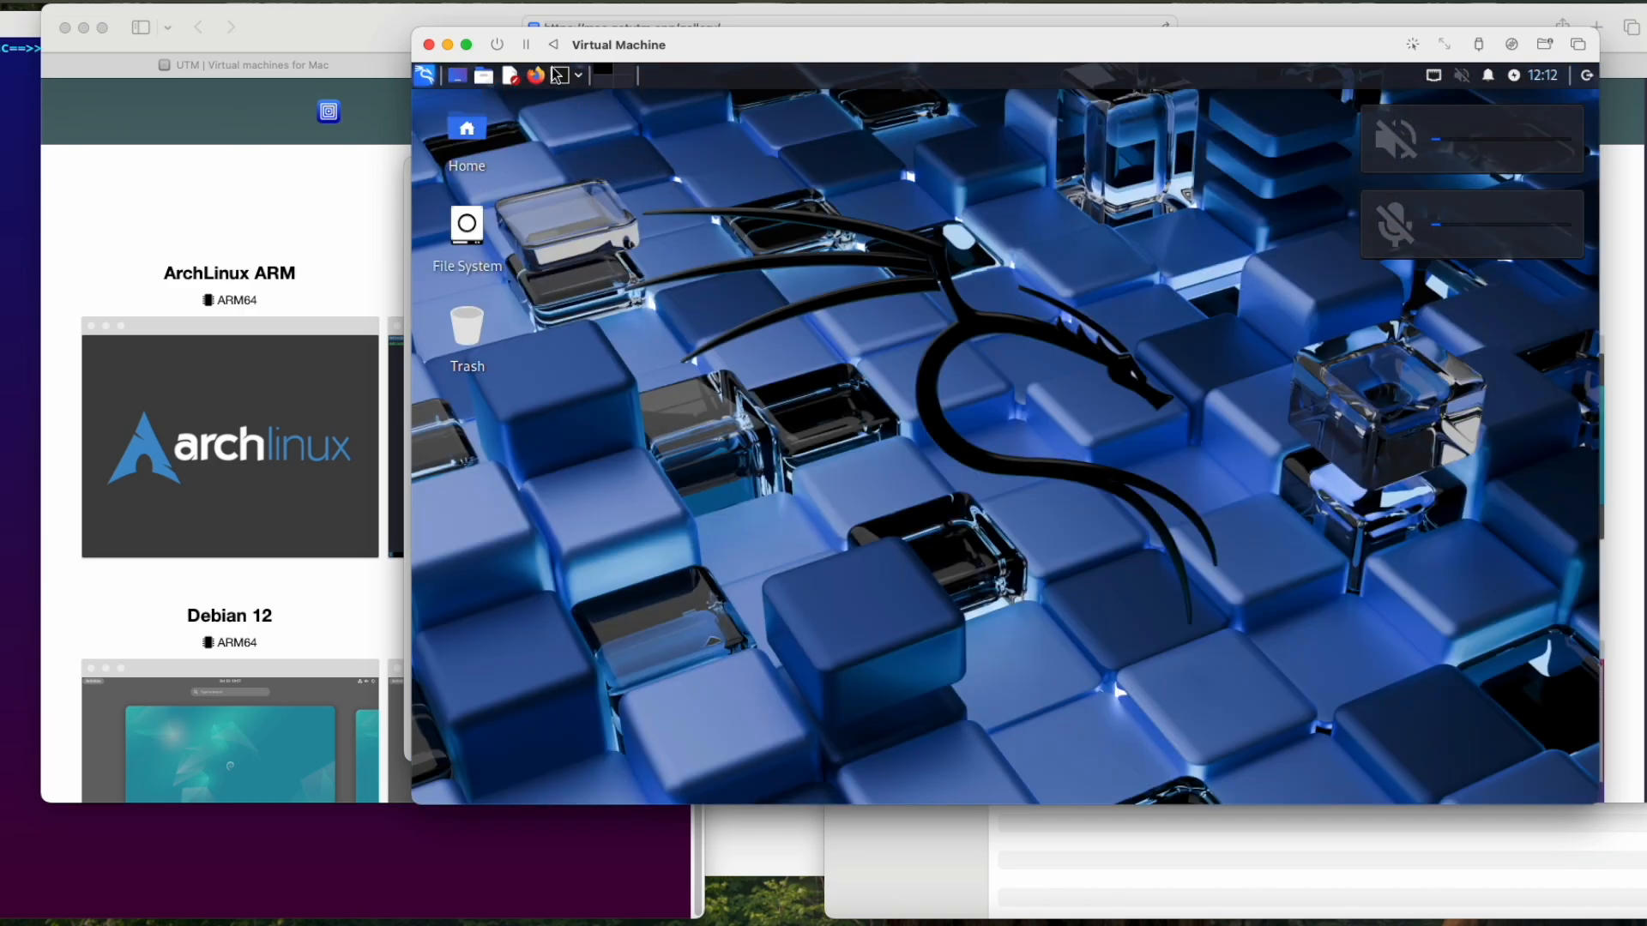
# Step: Open a new terminal after the reboot and run the hostname command
pyautogui.click(558, 74)
pyautogui.write('hostname')
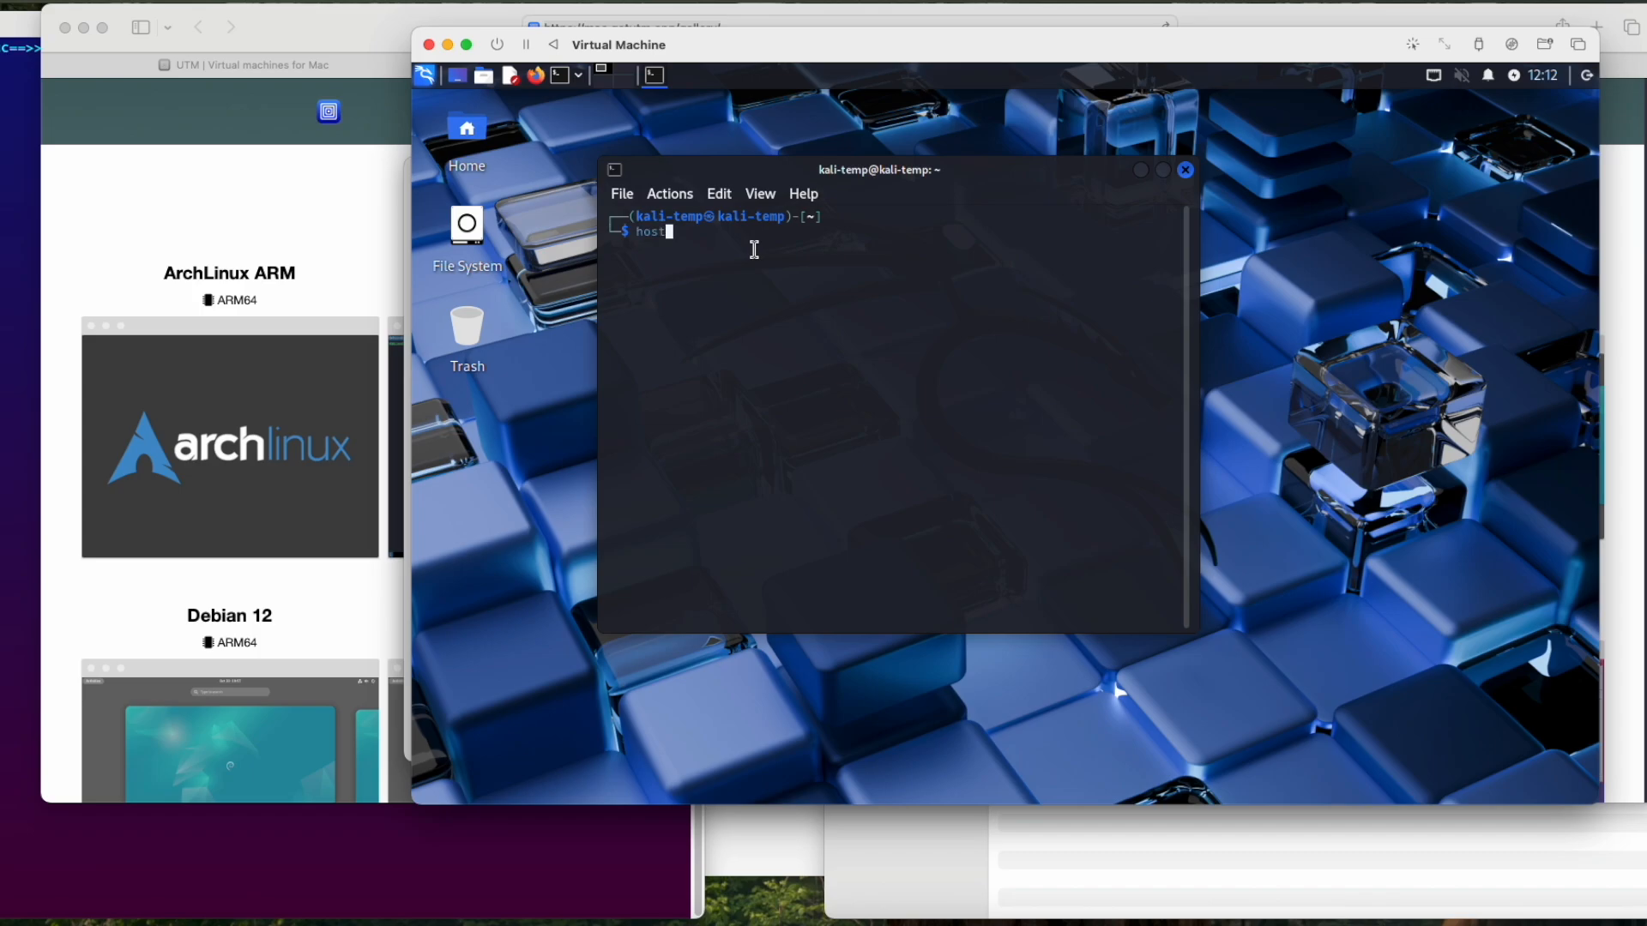
pyautogui.press('Return')
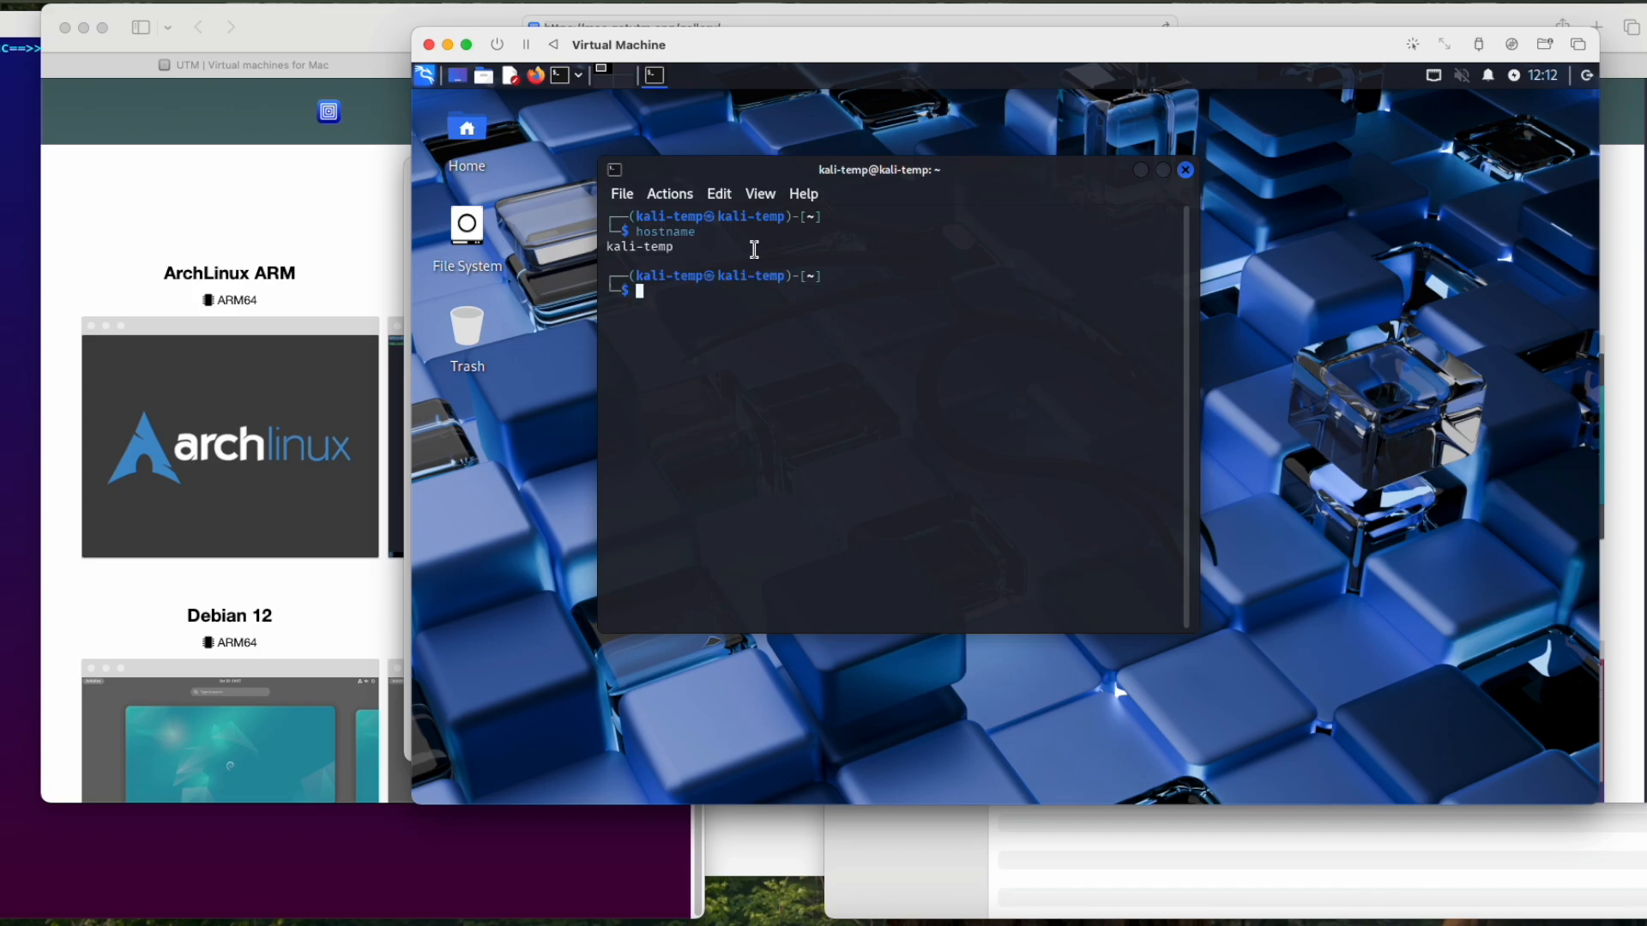
# Step: Copy the hostname output from the Kali terminal and paste it into the cleared Google search box on the Mac
pyautogui.doubleClick(621, 248)
pyautogui.rightClick(623, 245)
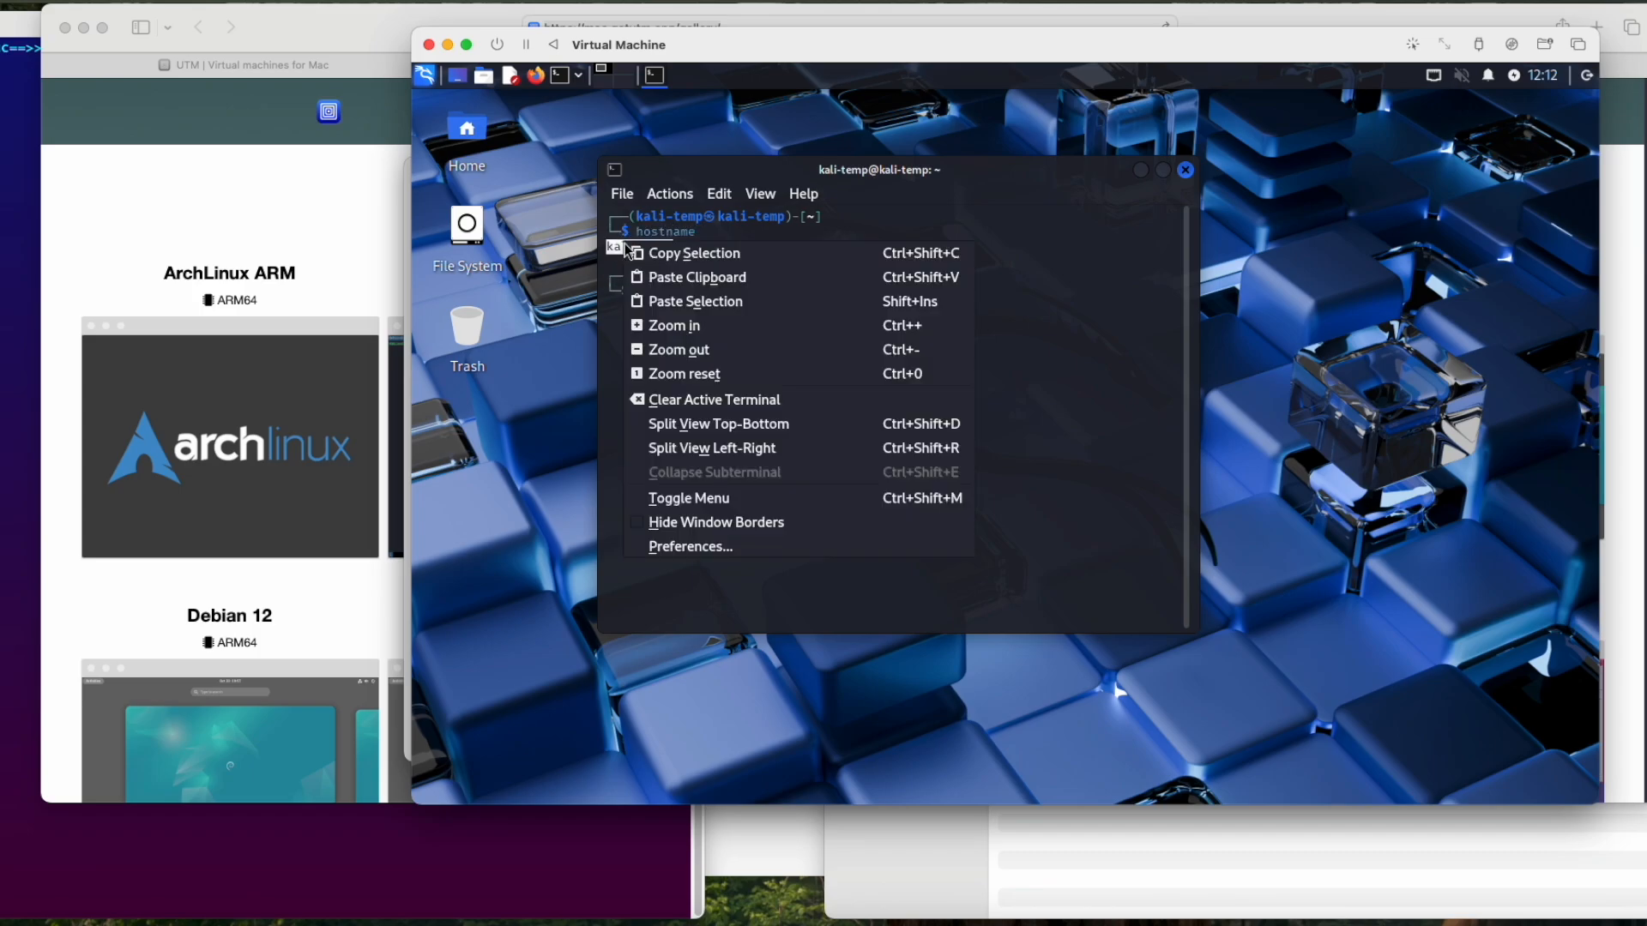
pyautogui.click(669, 258)
pyautogui.click(254, 169)
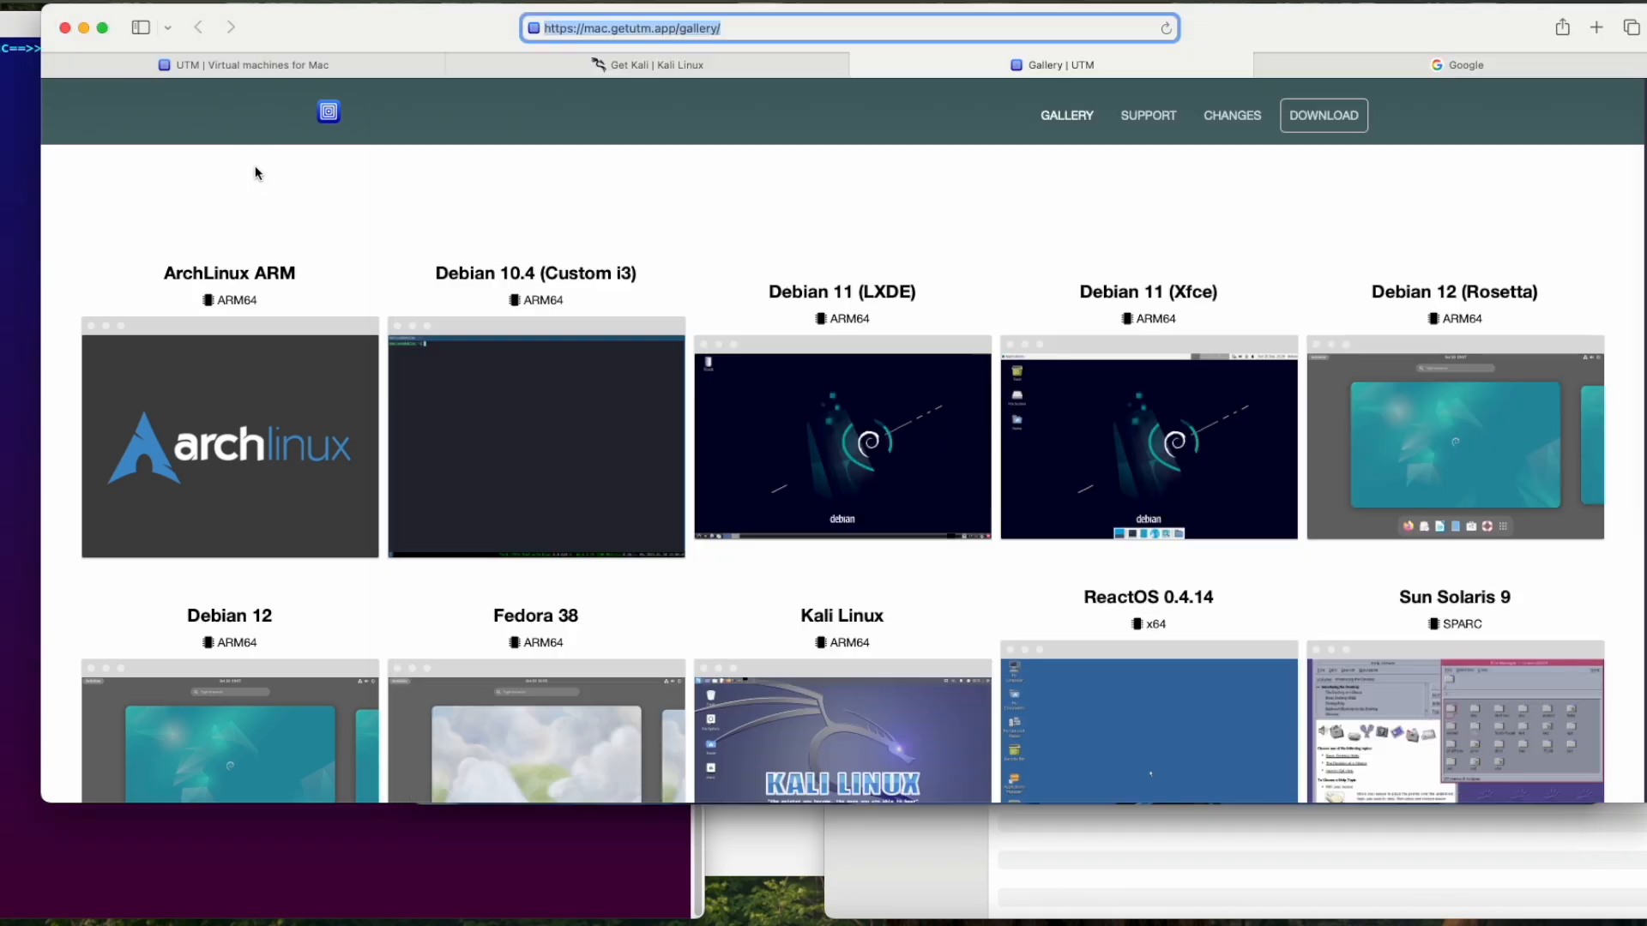
pyautogui.click(1360, 62)
pyautogui.click(1105, 26)
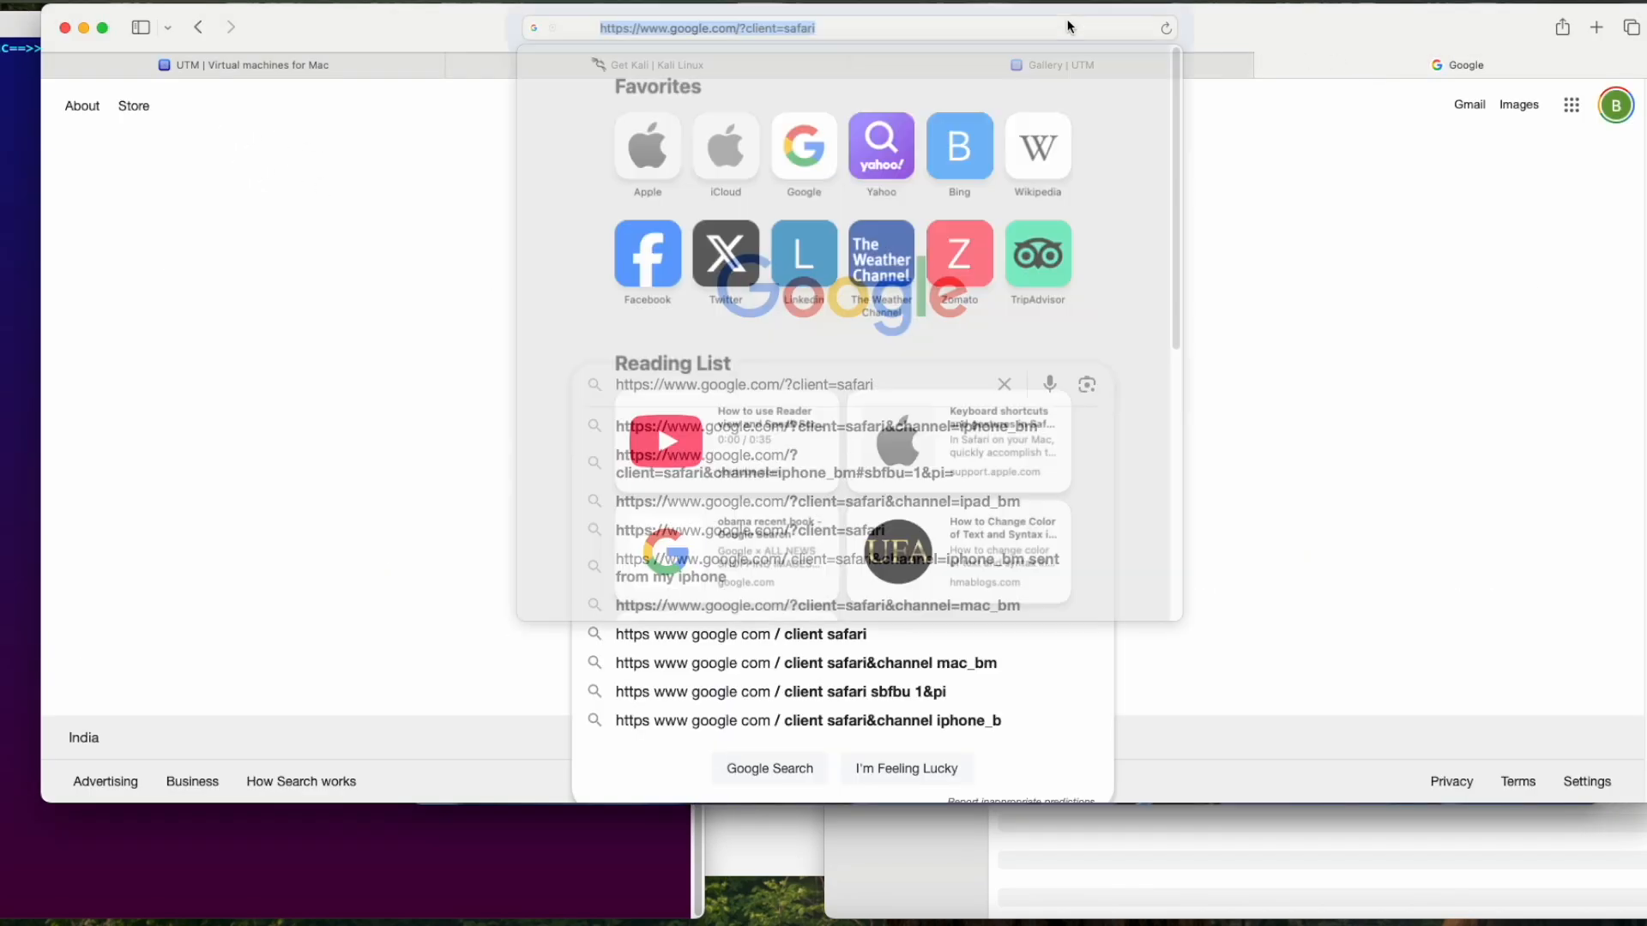
pyautogui.click(403, 371)
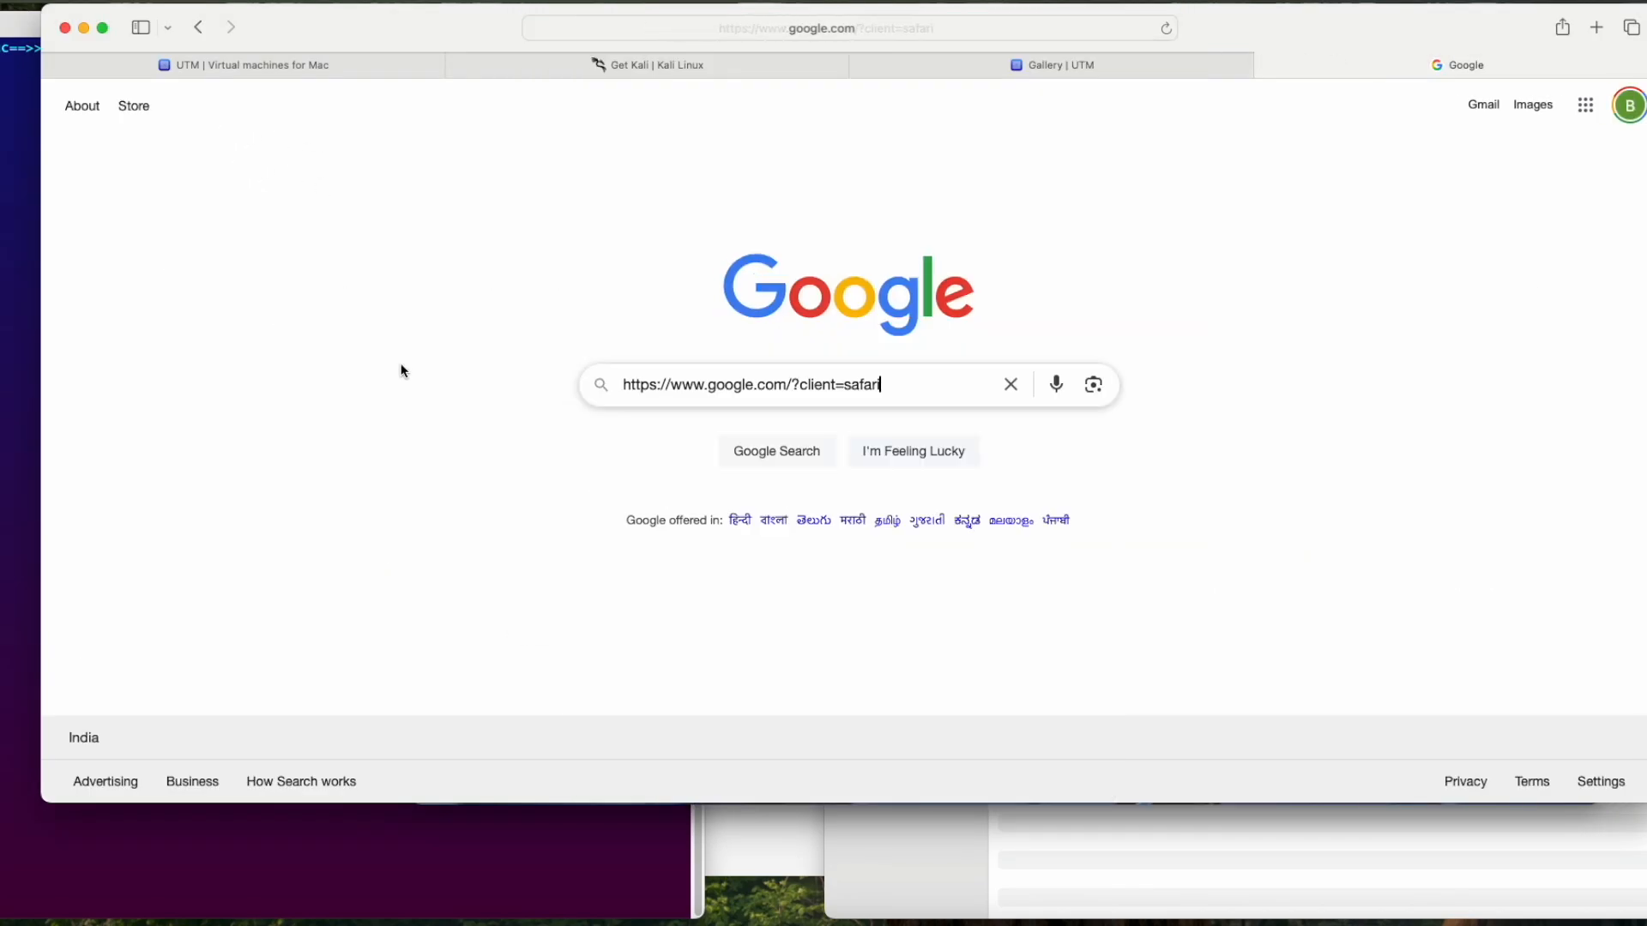
pyautogui.click(886, 385)
pyautogui.click(1010, 384)
pyautogui.rightClick(966, 384)
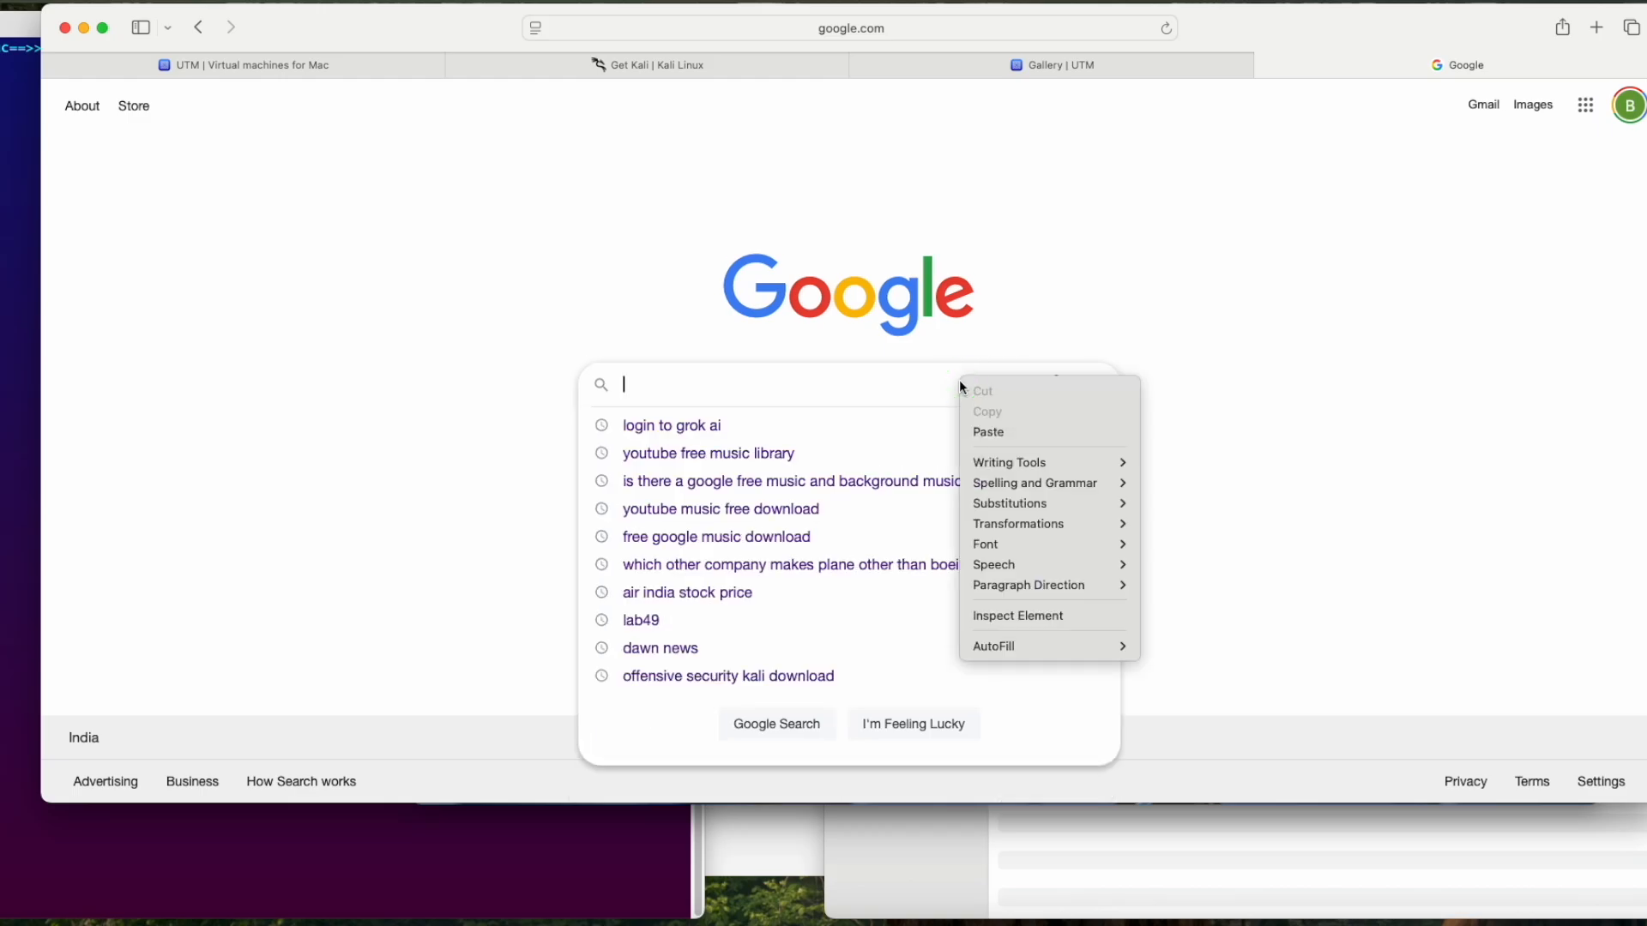
pyautogui.click(977, 431)
pyautogui.click(569, 290)
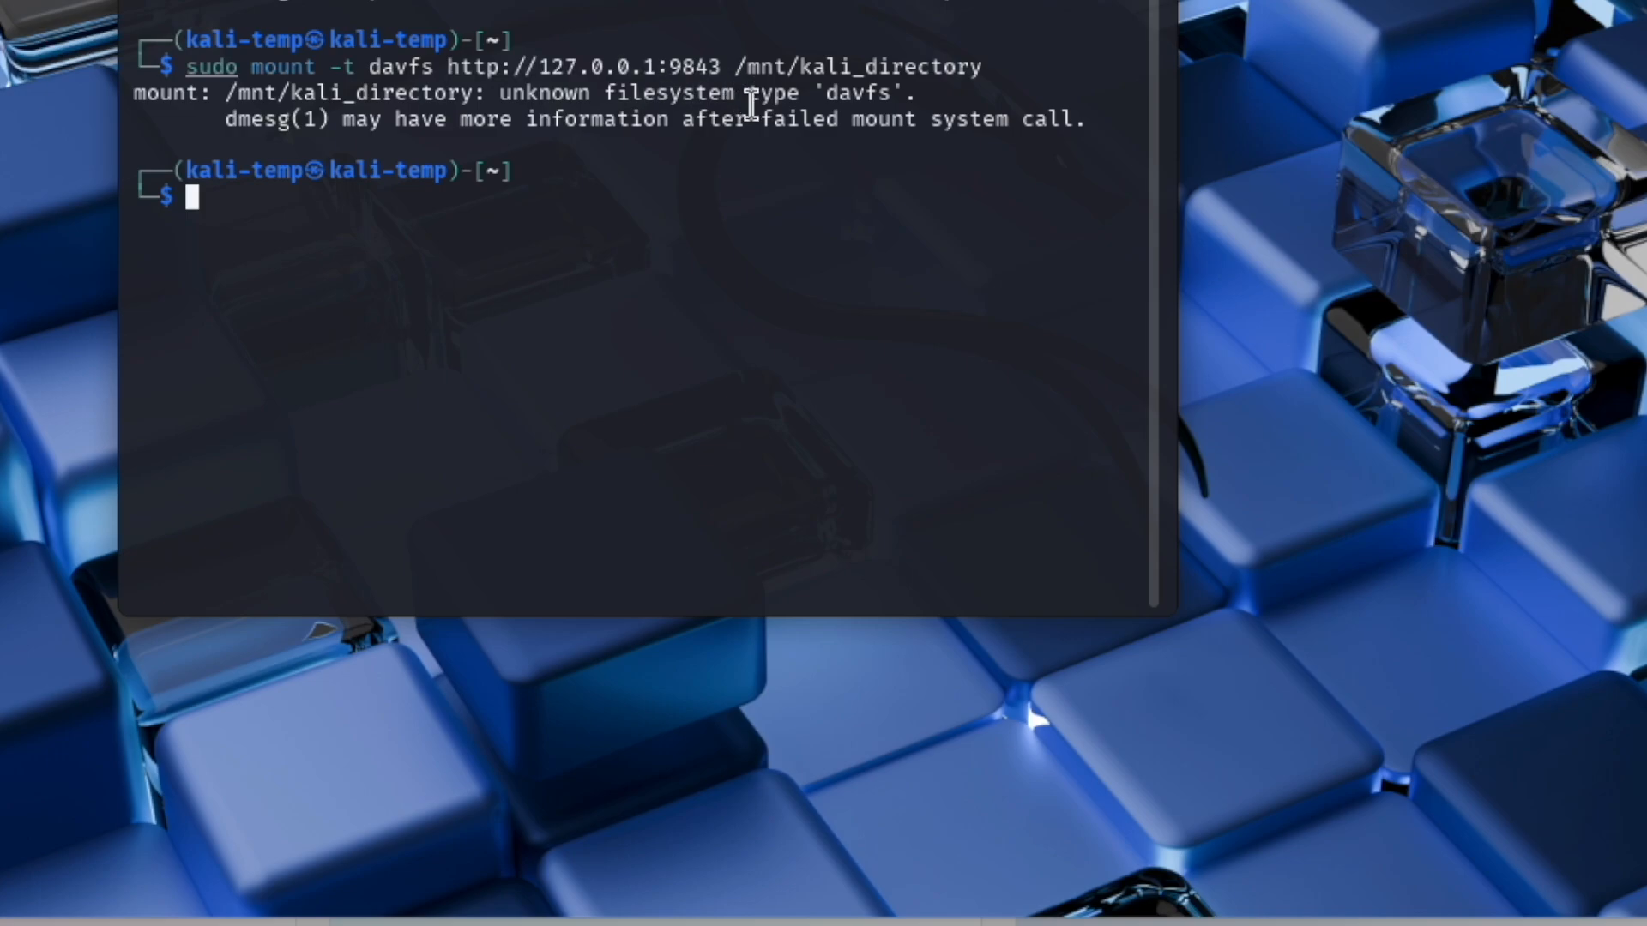
# Step: Install the WebDAV filesystem package with sudo apt install -y davfs2, allowing unprivileged users to mount WebDAV resources
pyautogui.moveTo(825, 95); pyautogui.dragTo(906, 96)
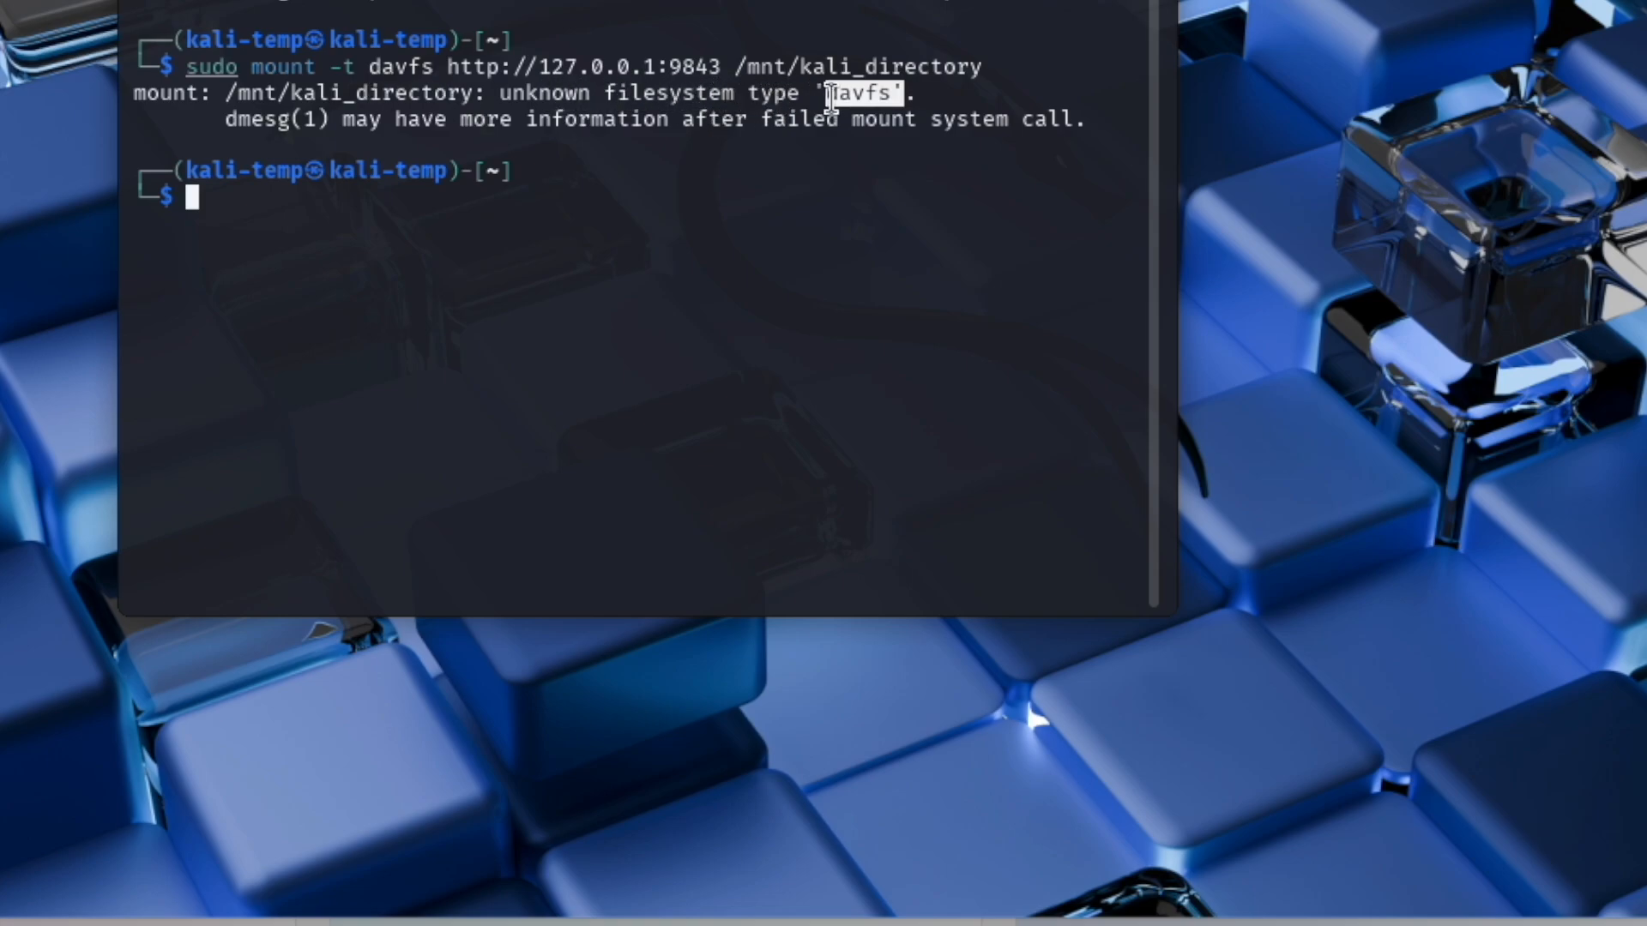
pyautogui.click(307, 235)
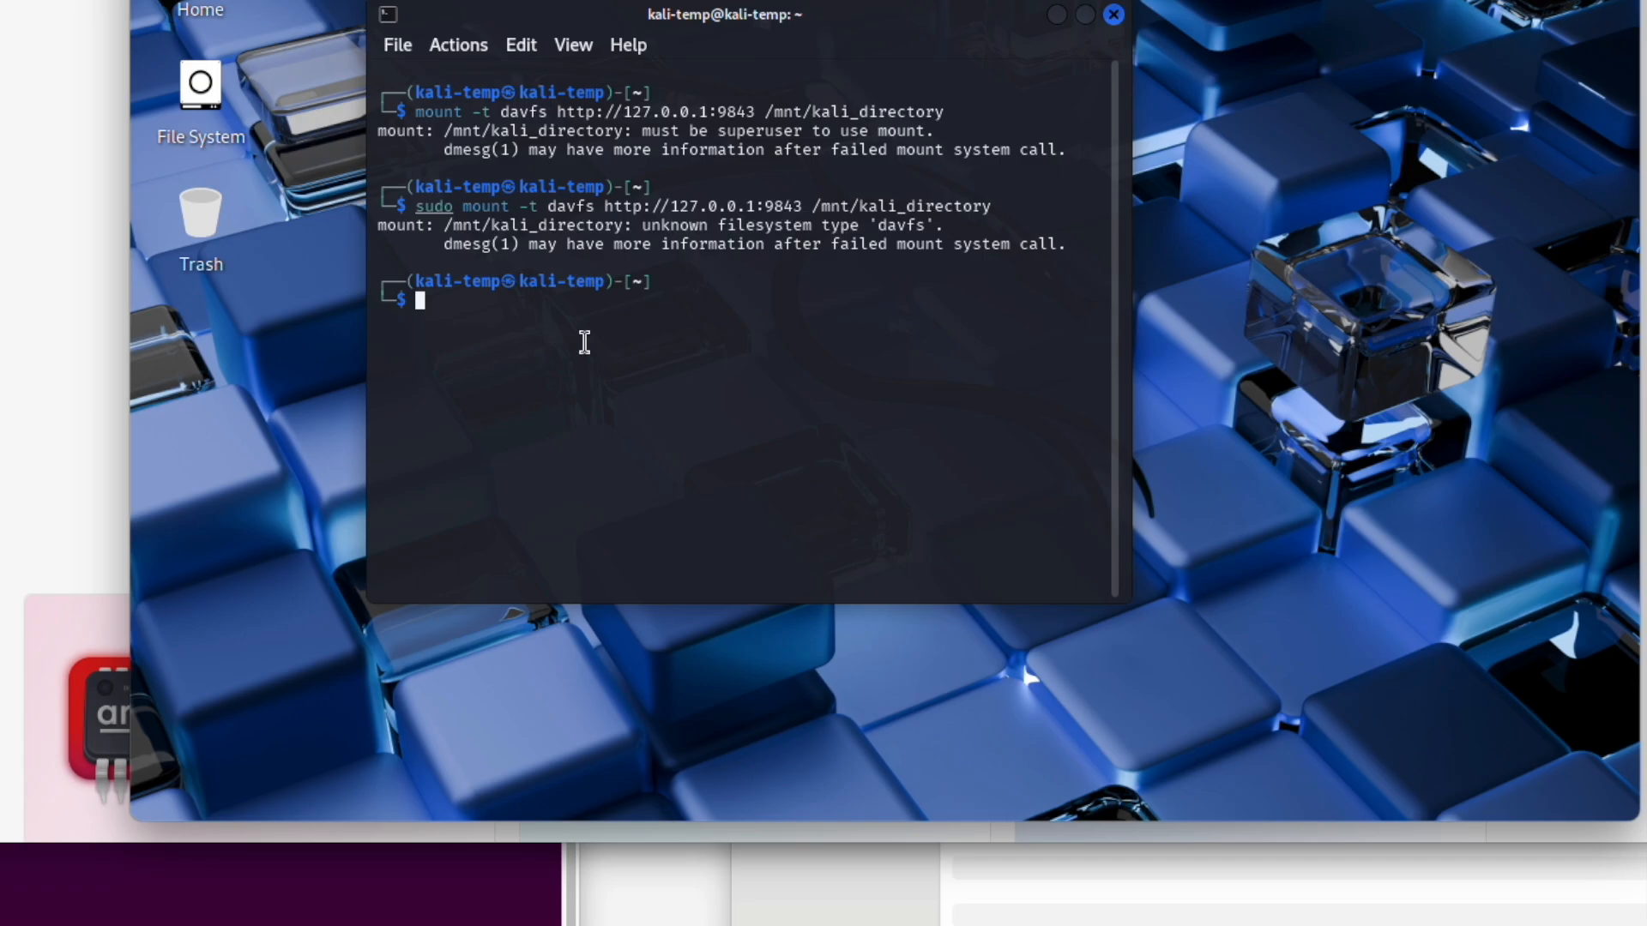
pyautogui.write('sudo apt install ')
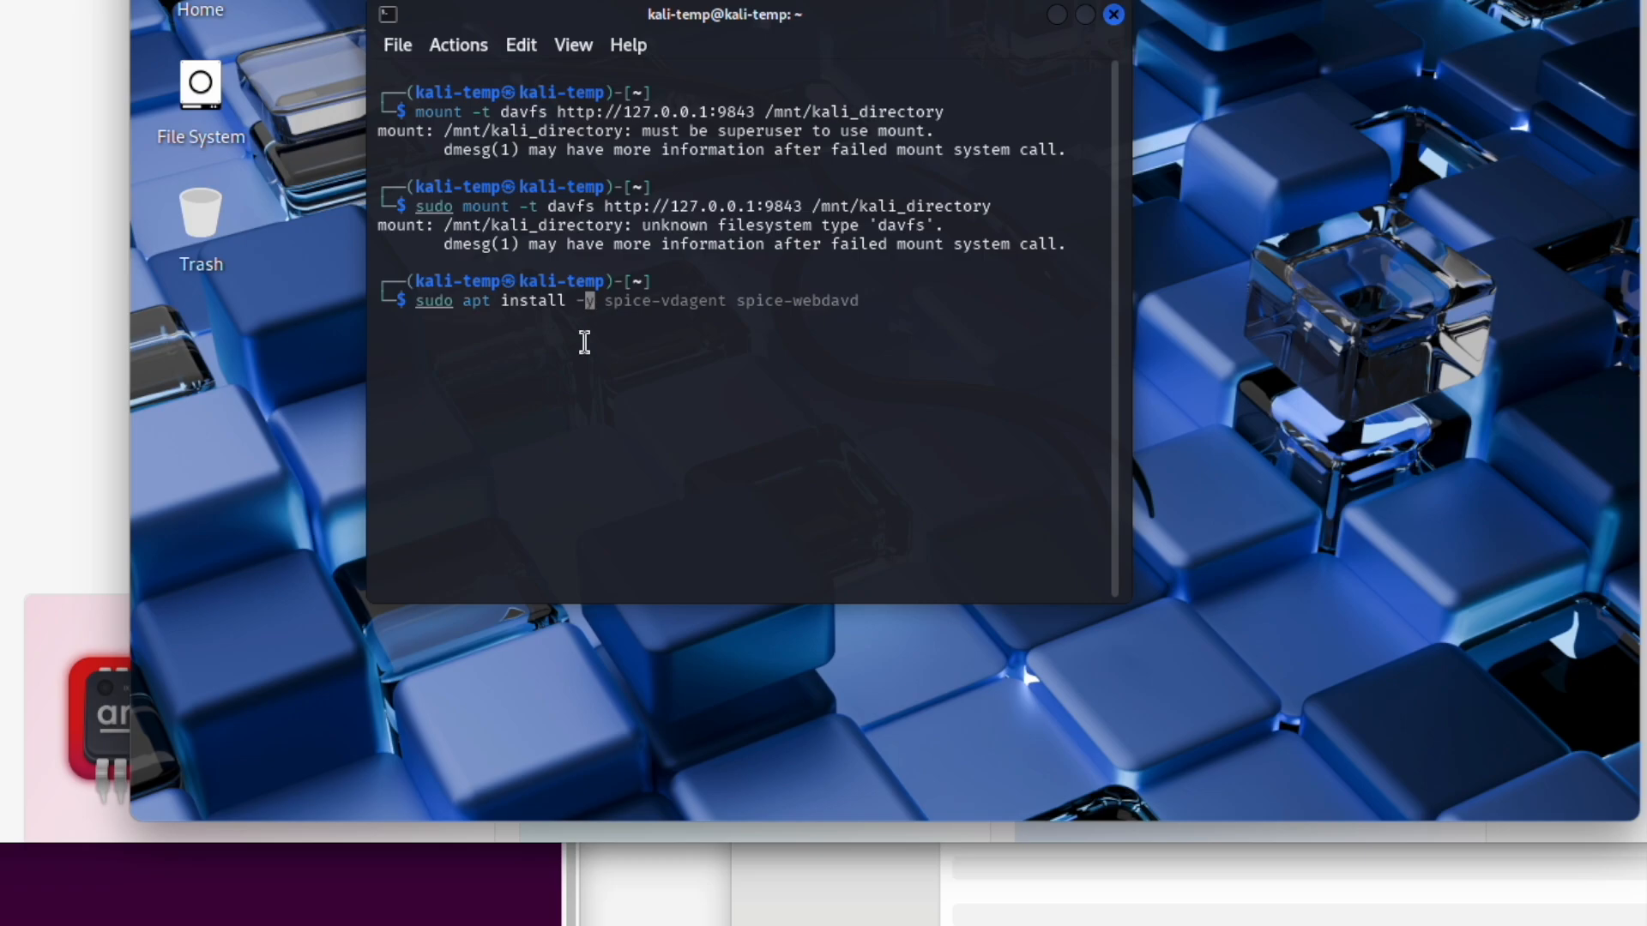
pyautogui.write('-y dav')
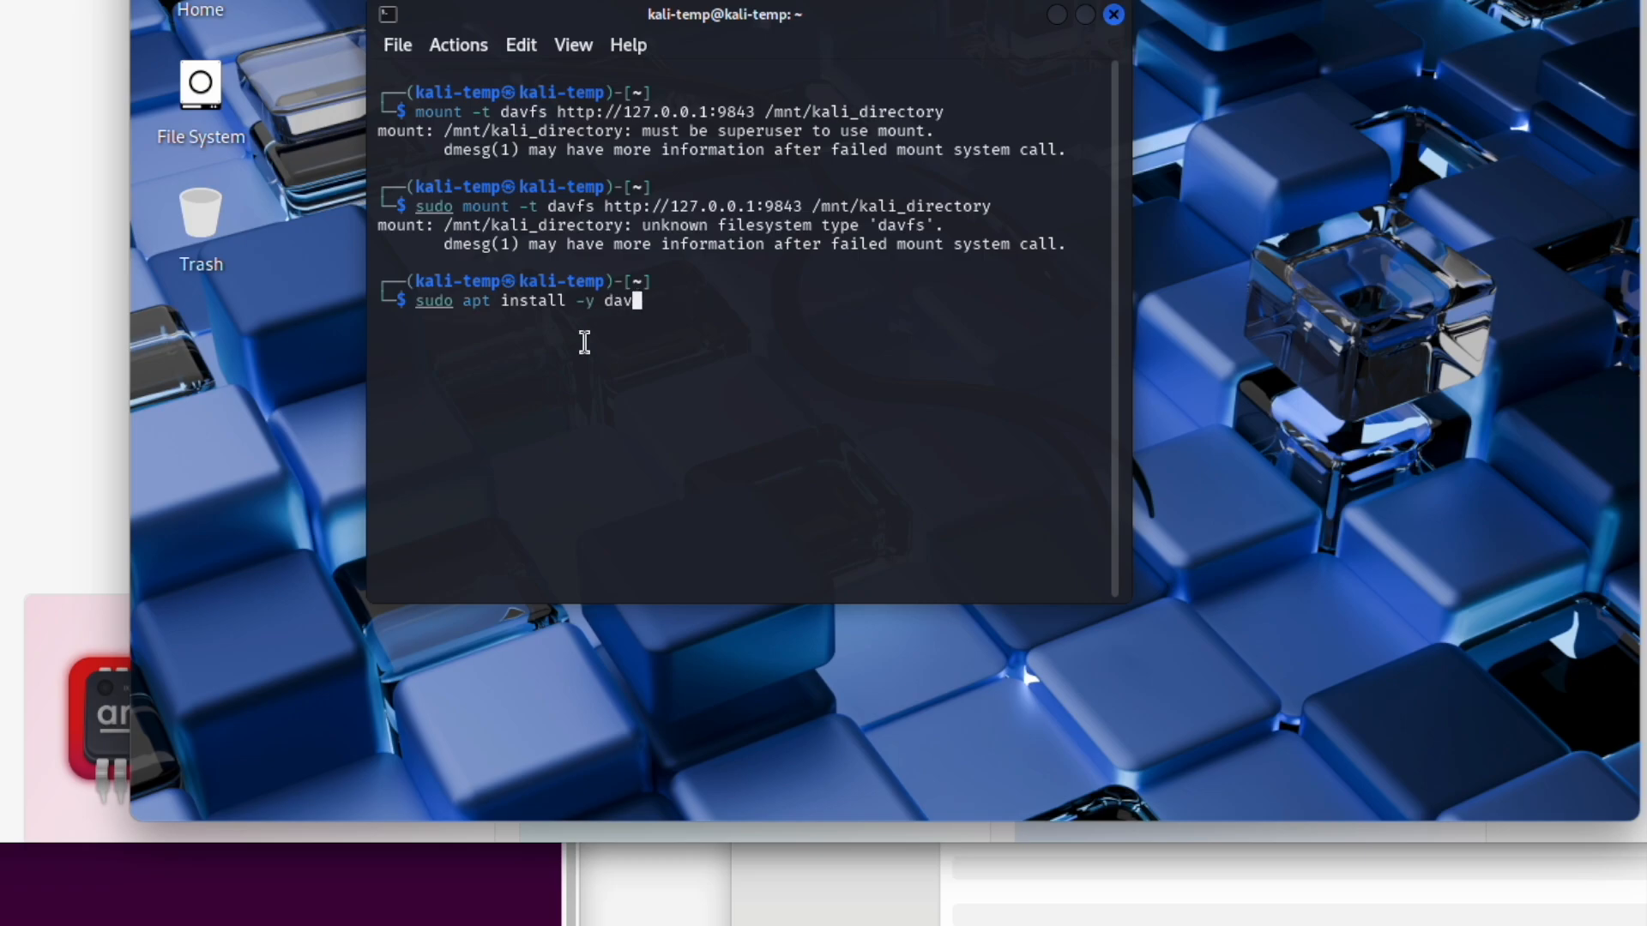
pyautogui.write('fs2')
pyautogui.press('Return')
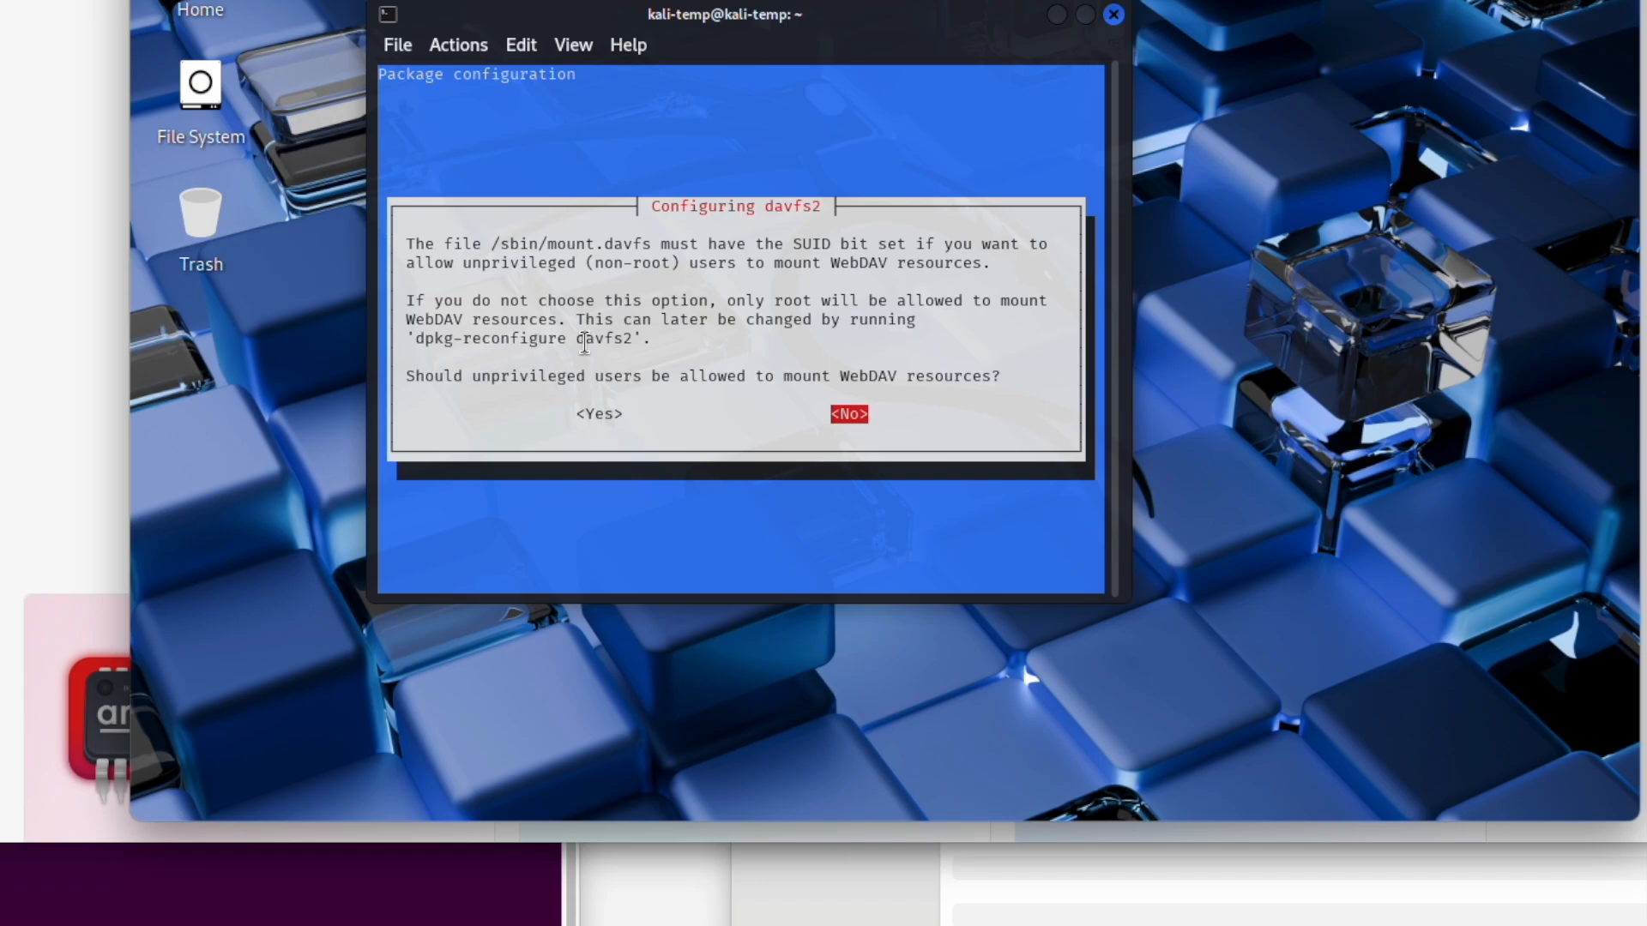
pyautogui.press('Left')
pyautogui.press('Return')
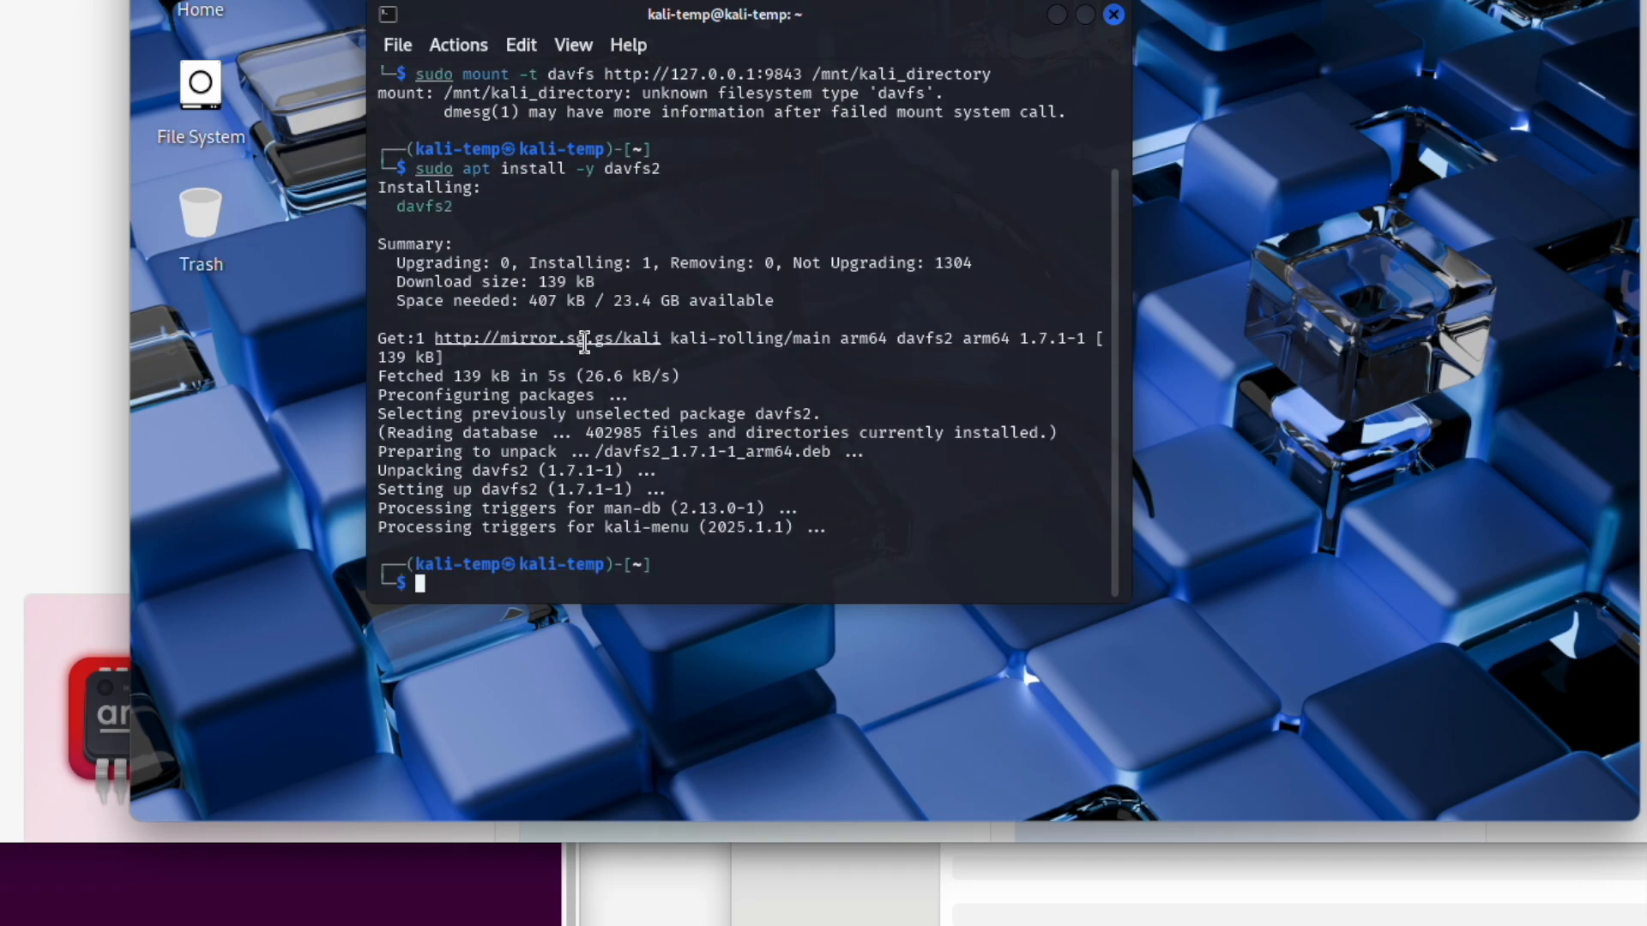
pyautogui.press('Return')
pyautogui.press('Return')
pyautogui.press('Up')
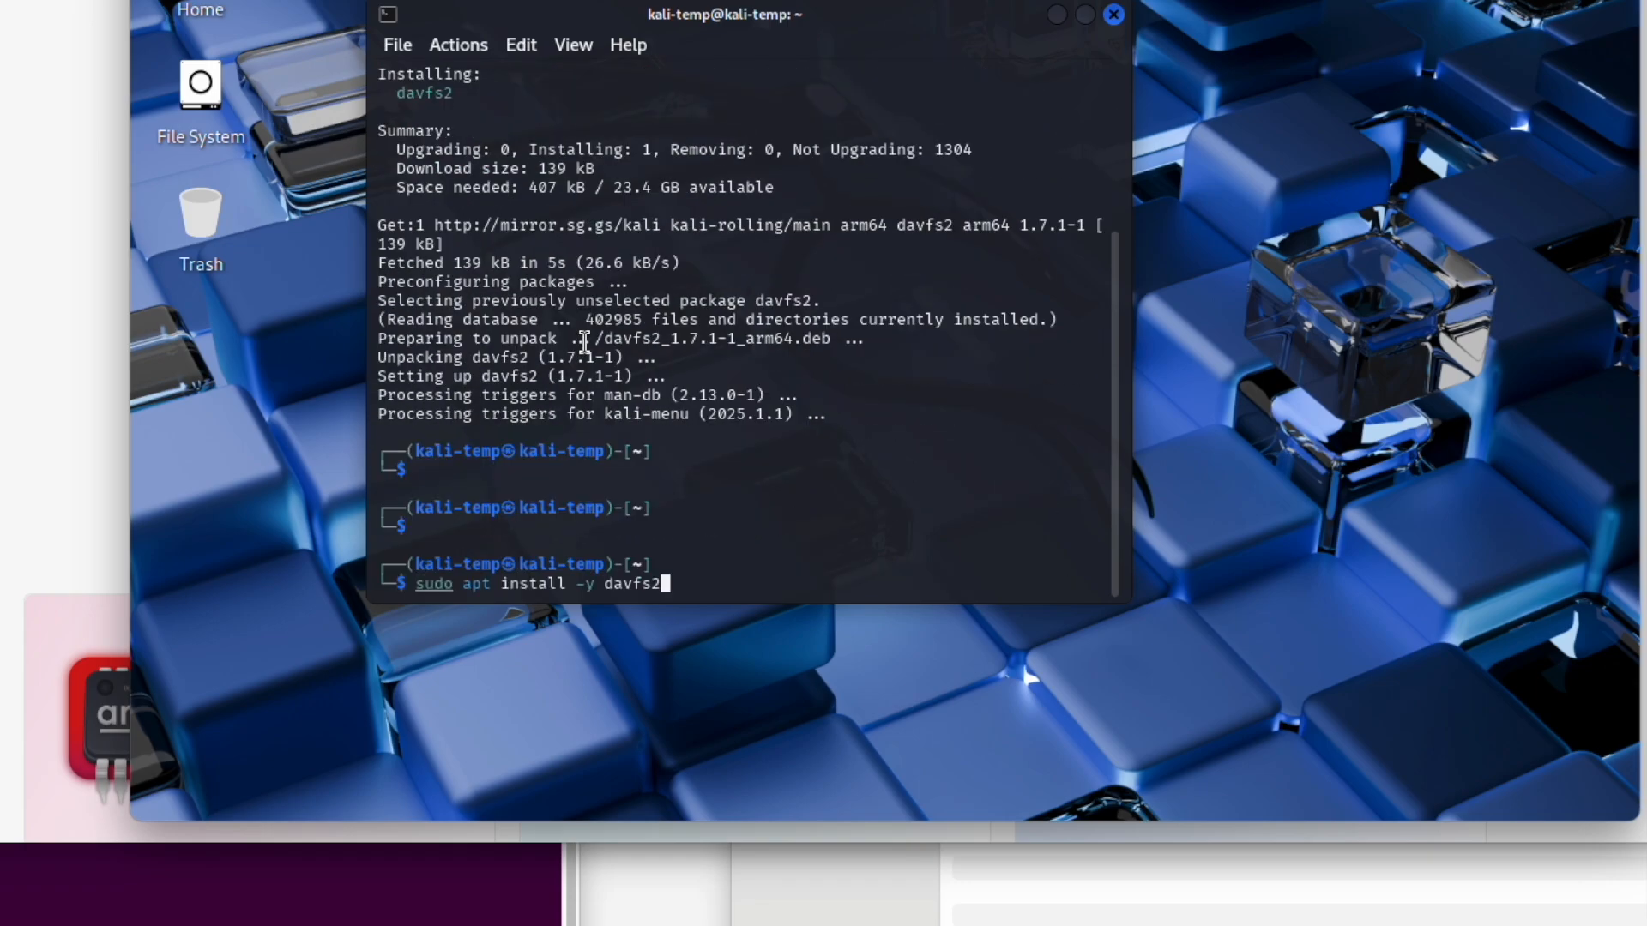
pyautogui.press('Up')
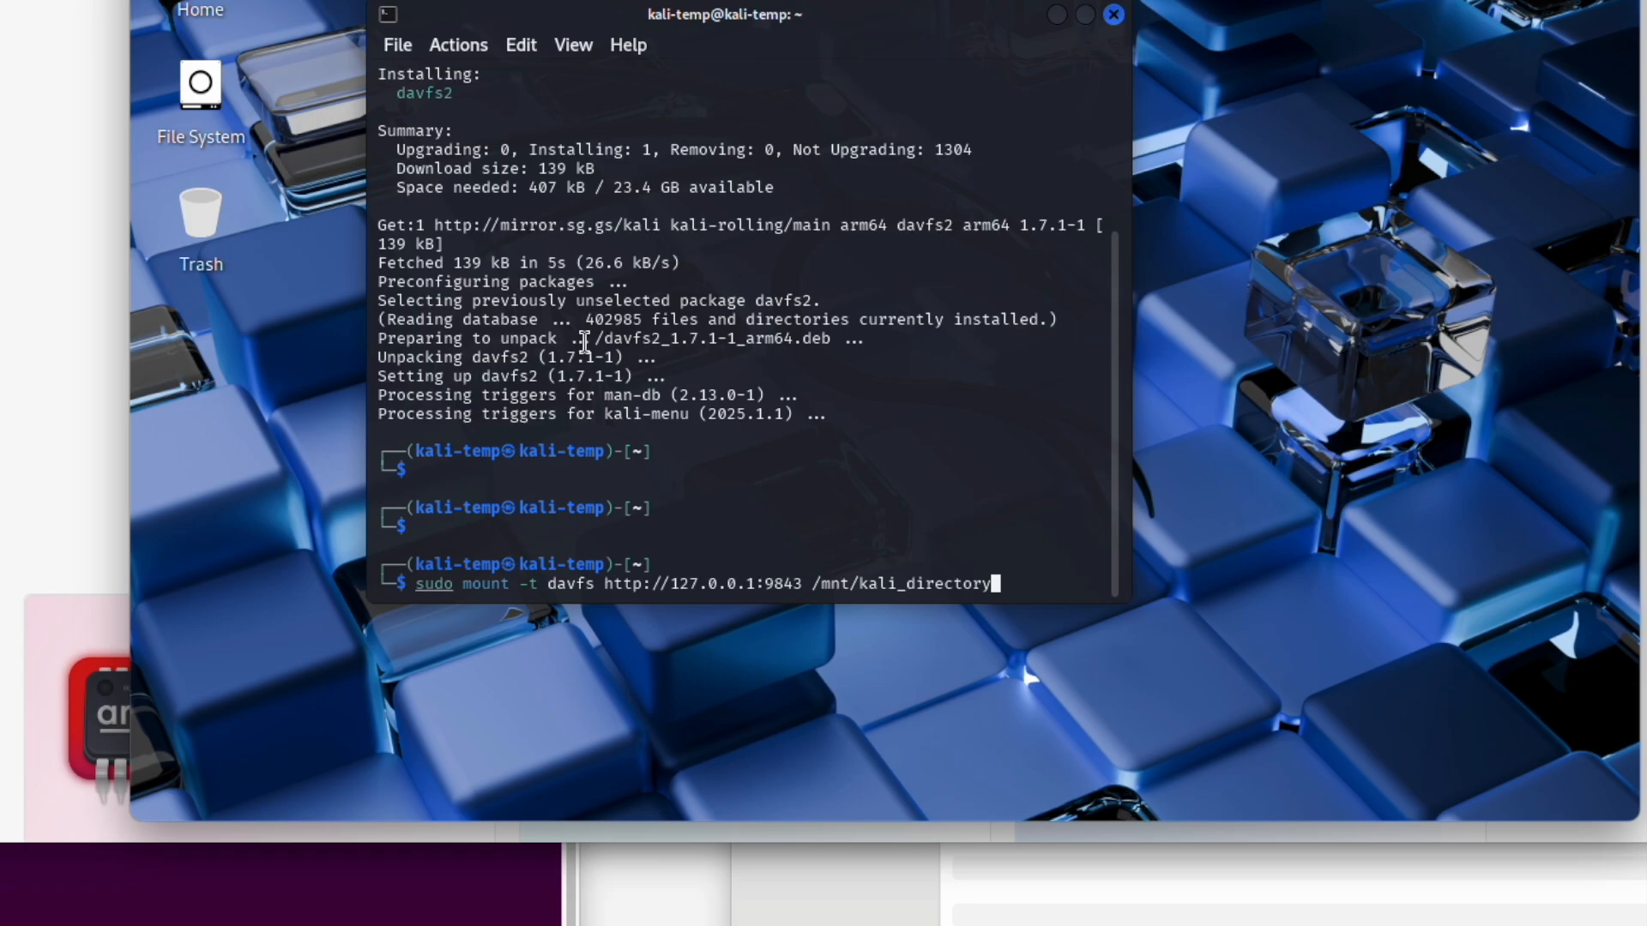
pyautogui.press('Return')
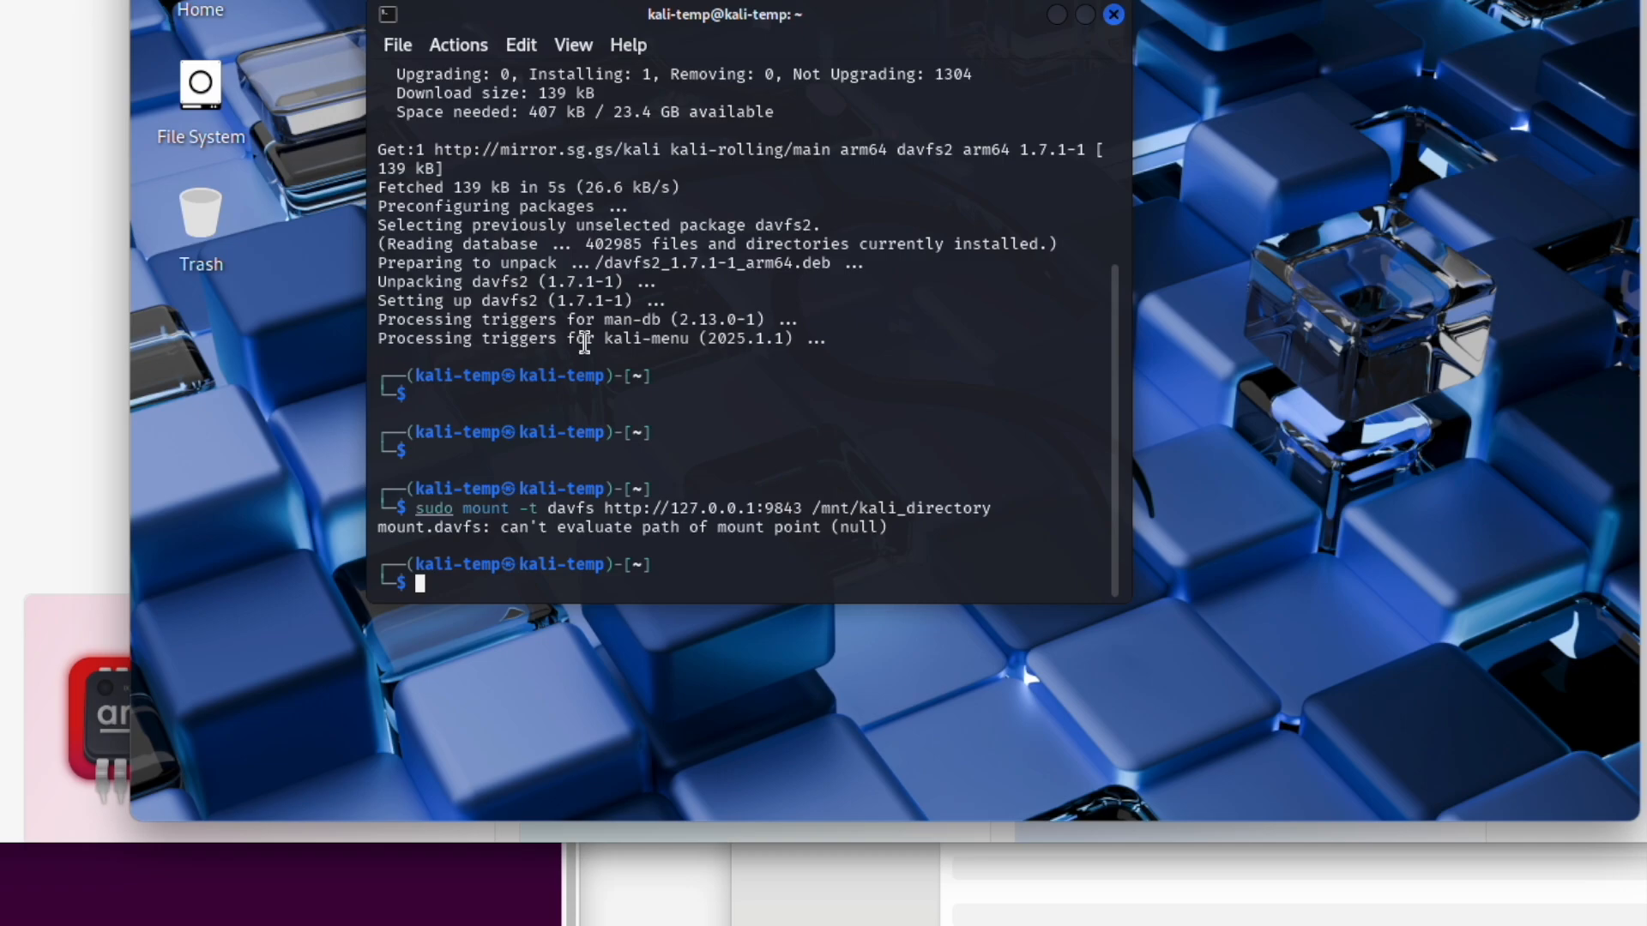
# Step: Create the mount point with sudo mkdir /mnt/kali_directory
pyautogui.press('Up')
pyautogui.press('Left')
pyautogui.press('Left')
pyautogui.press('Left')
pyautogui.press('Left')
pyautogui.press('Left')
pyautogui.press('Left')
pyautogui.press('Left')
pyautogui.press('Left')
pyautogui.press('Left')
pyautogui.press('Left')
pyautogui.press('Left')
pyautogui.press('Left')
pyautogui.press('Left')
pyautogui.press('Left')
pyautogui.press('Left')
pyautogui.press('Left')
pyautogui.press('Left')
pyautogui.press('Left')
pyautogui.press('Left')
pyautogui.press('Left')
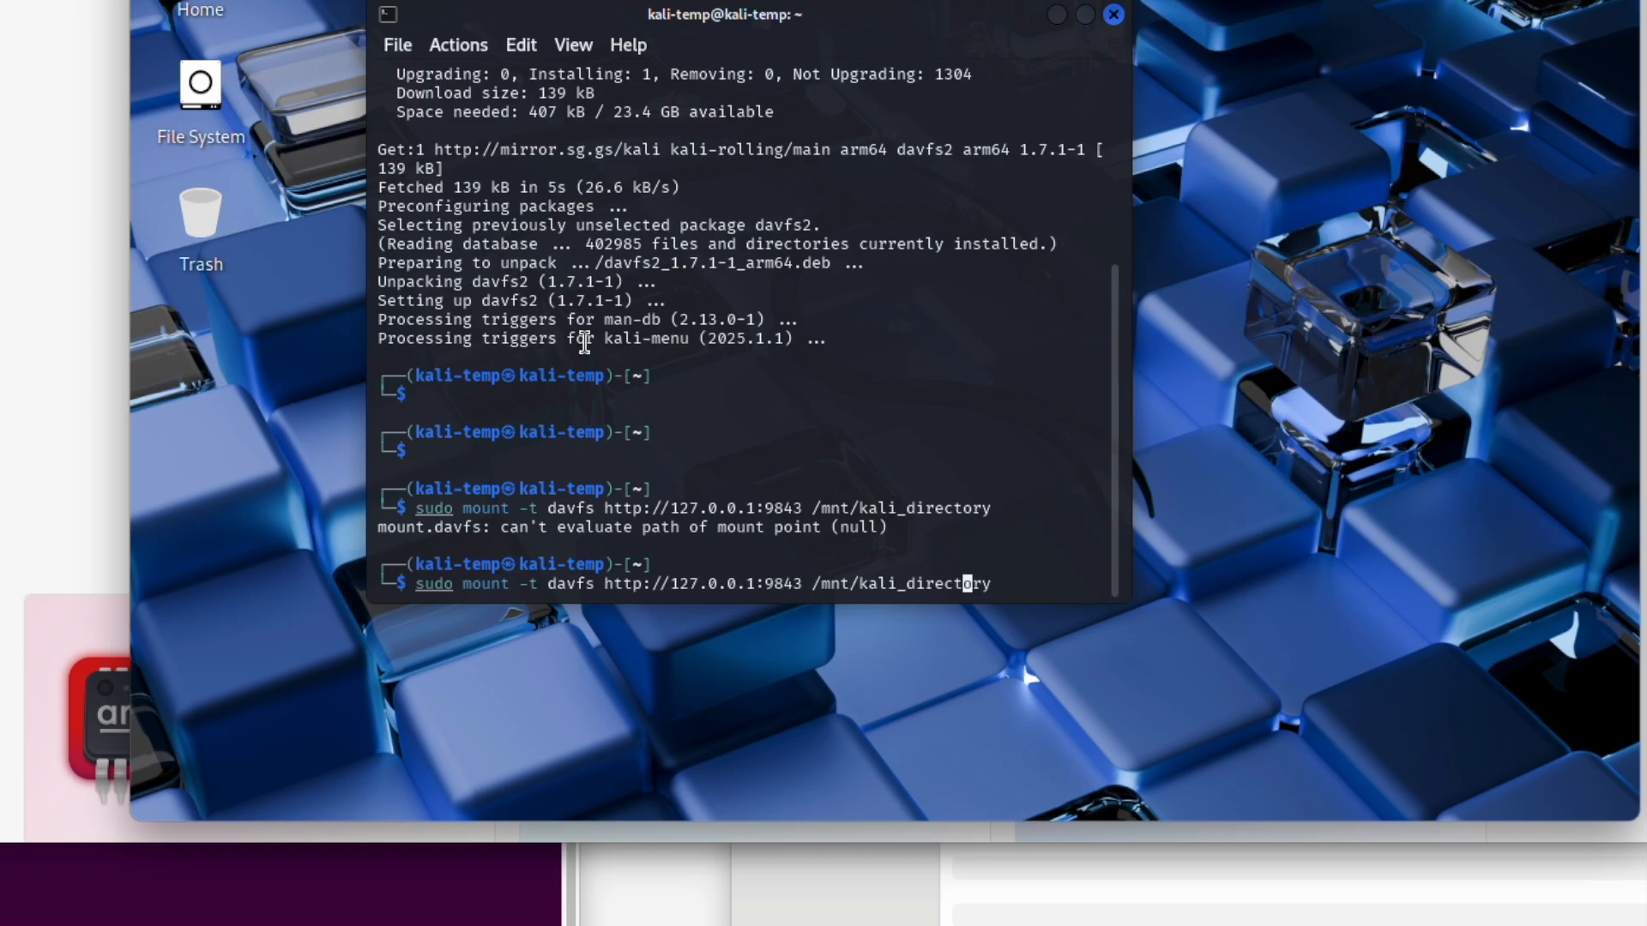
pyautogui.press('BackSpace')
pyautogui.press('BackSpace')
pyautogui.press('BackSpace')
pyautogui.press('BackSpace')
pyautogui.press('BackSpace')
pyautogui.press('BackSpace')
pyautogui.press('BackSpace')
pyautogui.press('BackSpace')
pyautogui.press('BackSpace')
pyautogui.press('BackSpace')
pyautogui.press('BackSpace')
pyautogui.press('BackSpace')
pyautogui.press('BackSpace')
pyautogui.press('BackSpace')
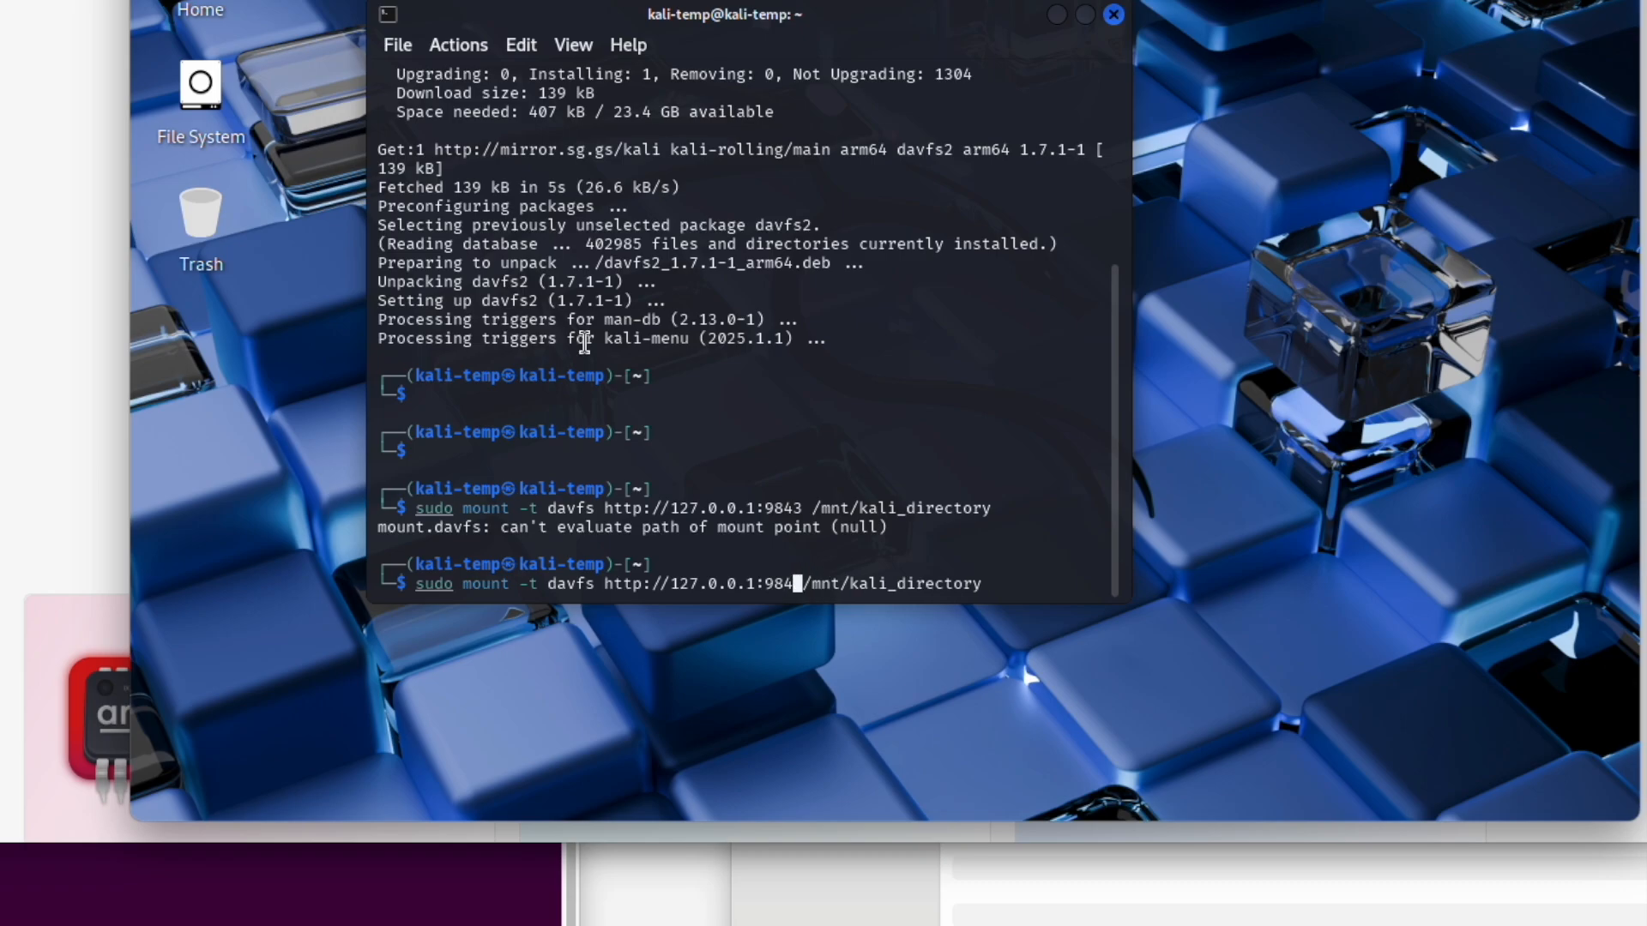
pyautogui.press('BackSpace')
pyautogui.press('BackSpace')
pyautogui.press('BackSpace')
pyautogui.press('BackSpace')
pyautogui.press('BackSpace')
pyautogui.press('BackSpace')
pyautogui.press('BackSpace')
pyautogui.press('BackSpace')
pyautogui.press('BackSpace')
pyautogui.press('BackSpace')
pyautogui.press('BackSpace')
pyautogui.press('BackSpace')
pyautogui.press('BackSpace')
pyautogui.press('BackSpace')
pyautogui.press('BackSpace')
pyautogui.press('BackSpace')
pyautogui.press('BackSpace')
pyautogui.press('BackSpace')
pyautogui.press('BackSpace')
pyautogui.press('BackSpace')
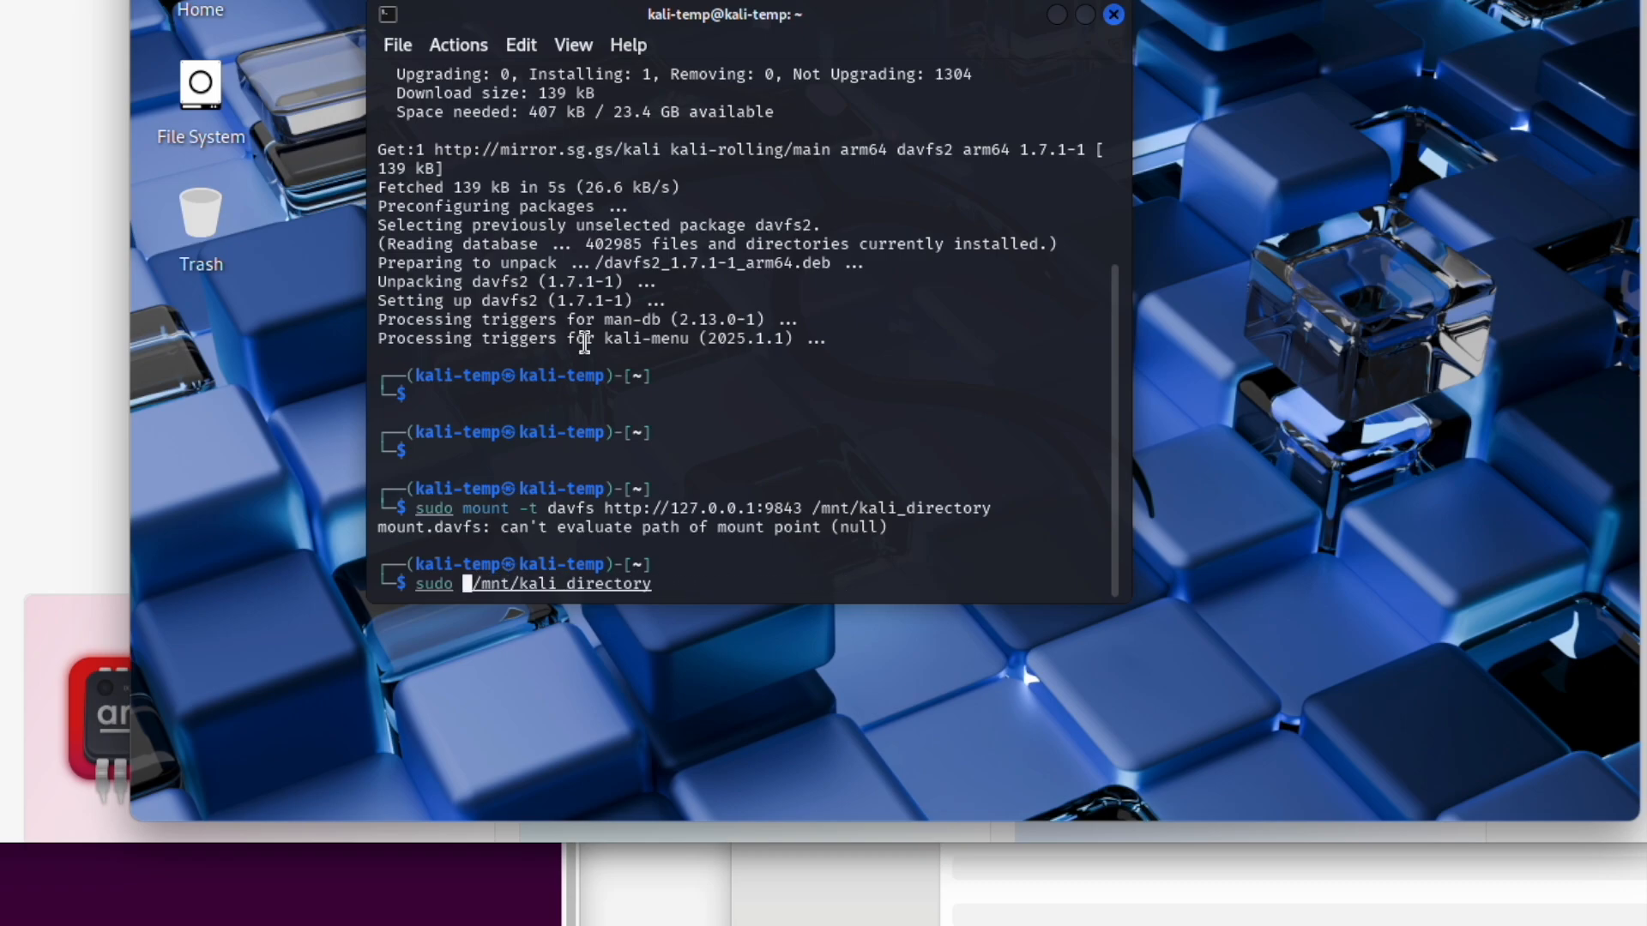
pyautogui.write('mkdir')
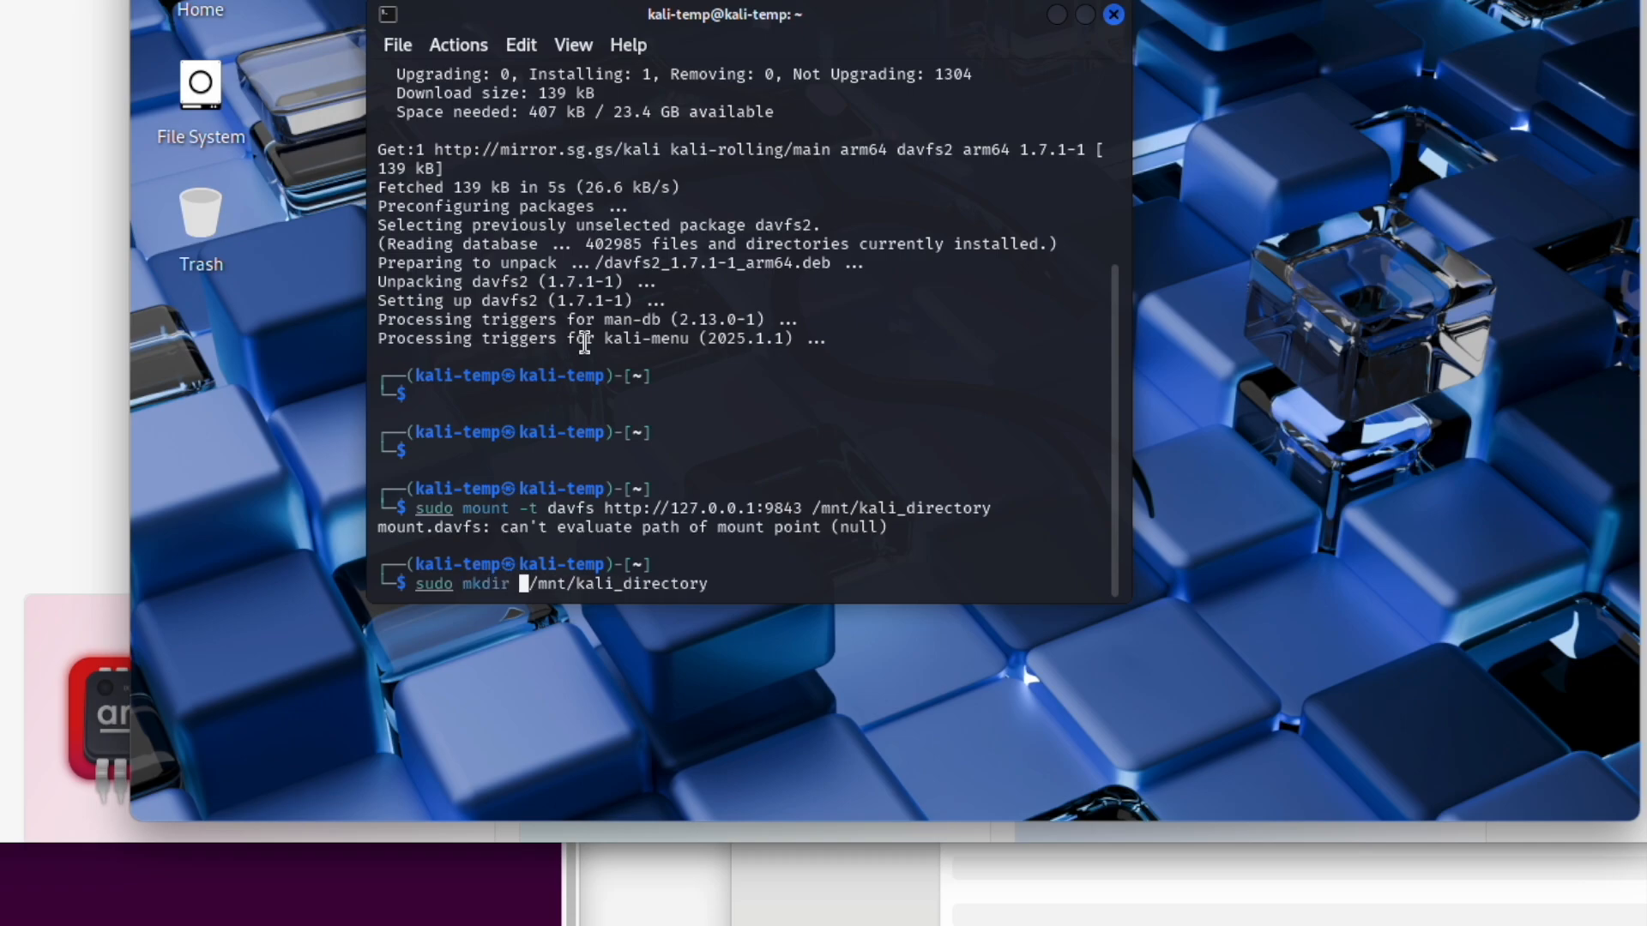
pyautogui.press('BackSpace')
pyautogui.press('Return')
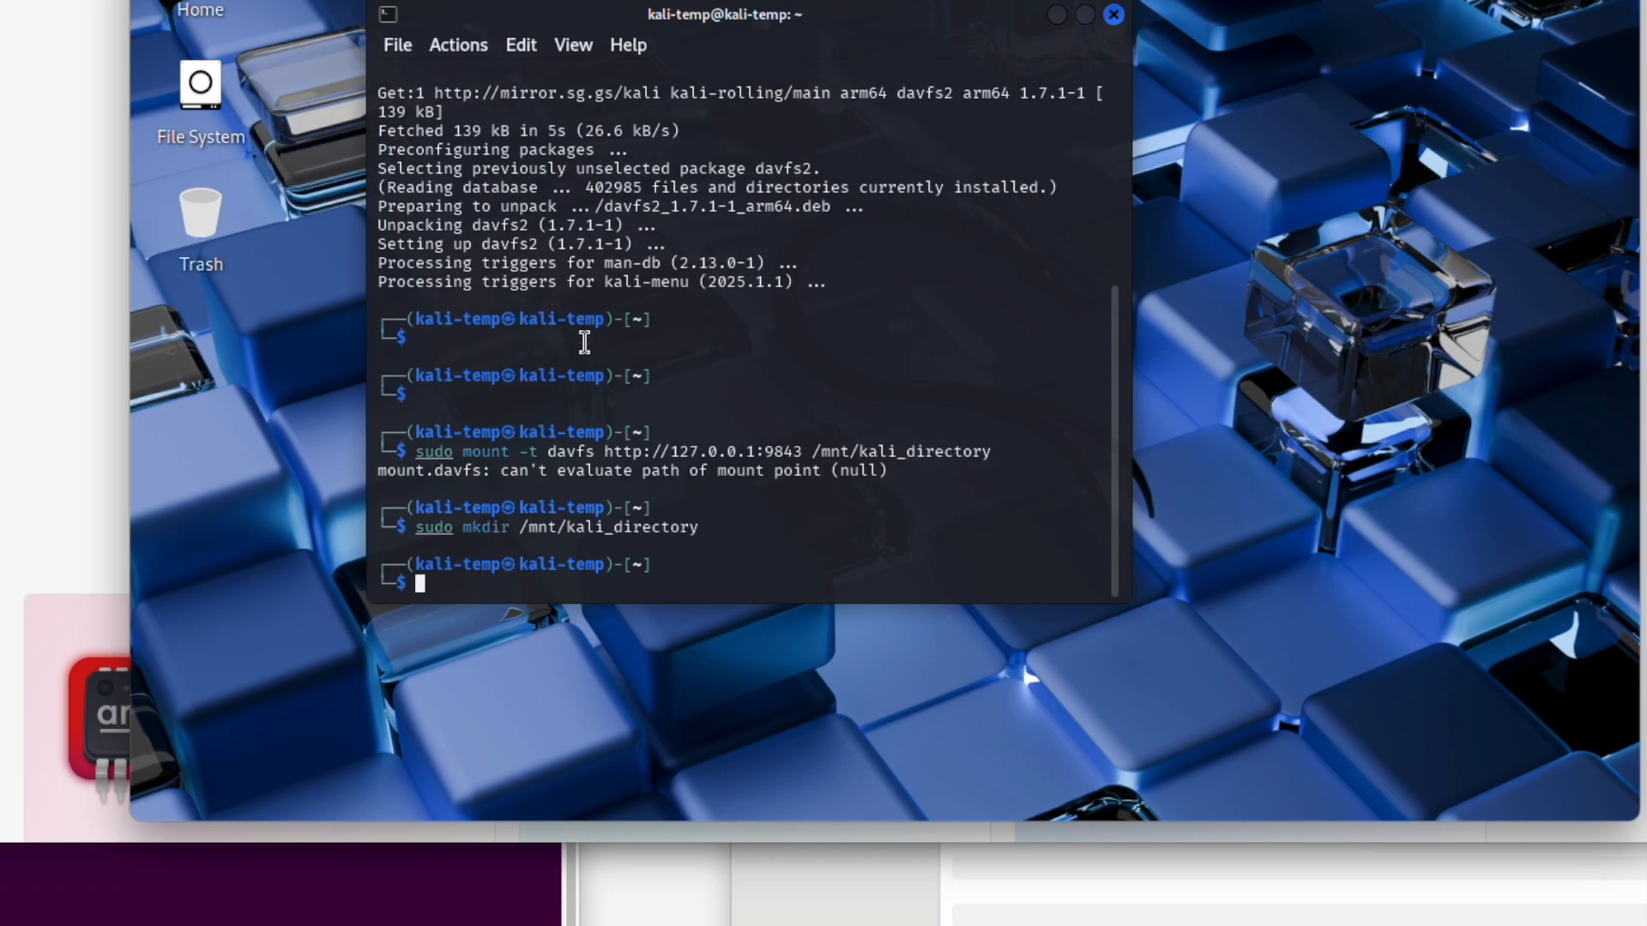
pyautogui.press('Up')
pyautogui.press('Up')
pyautogui.press('Return')
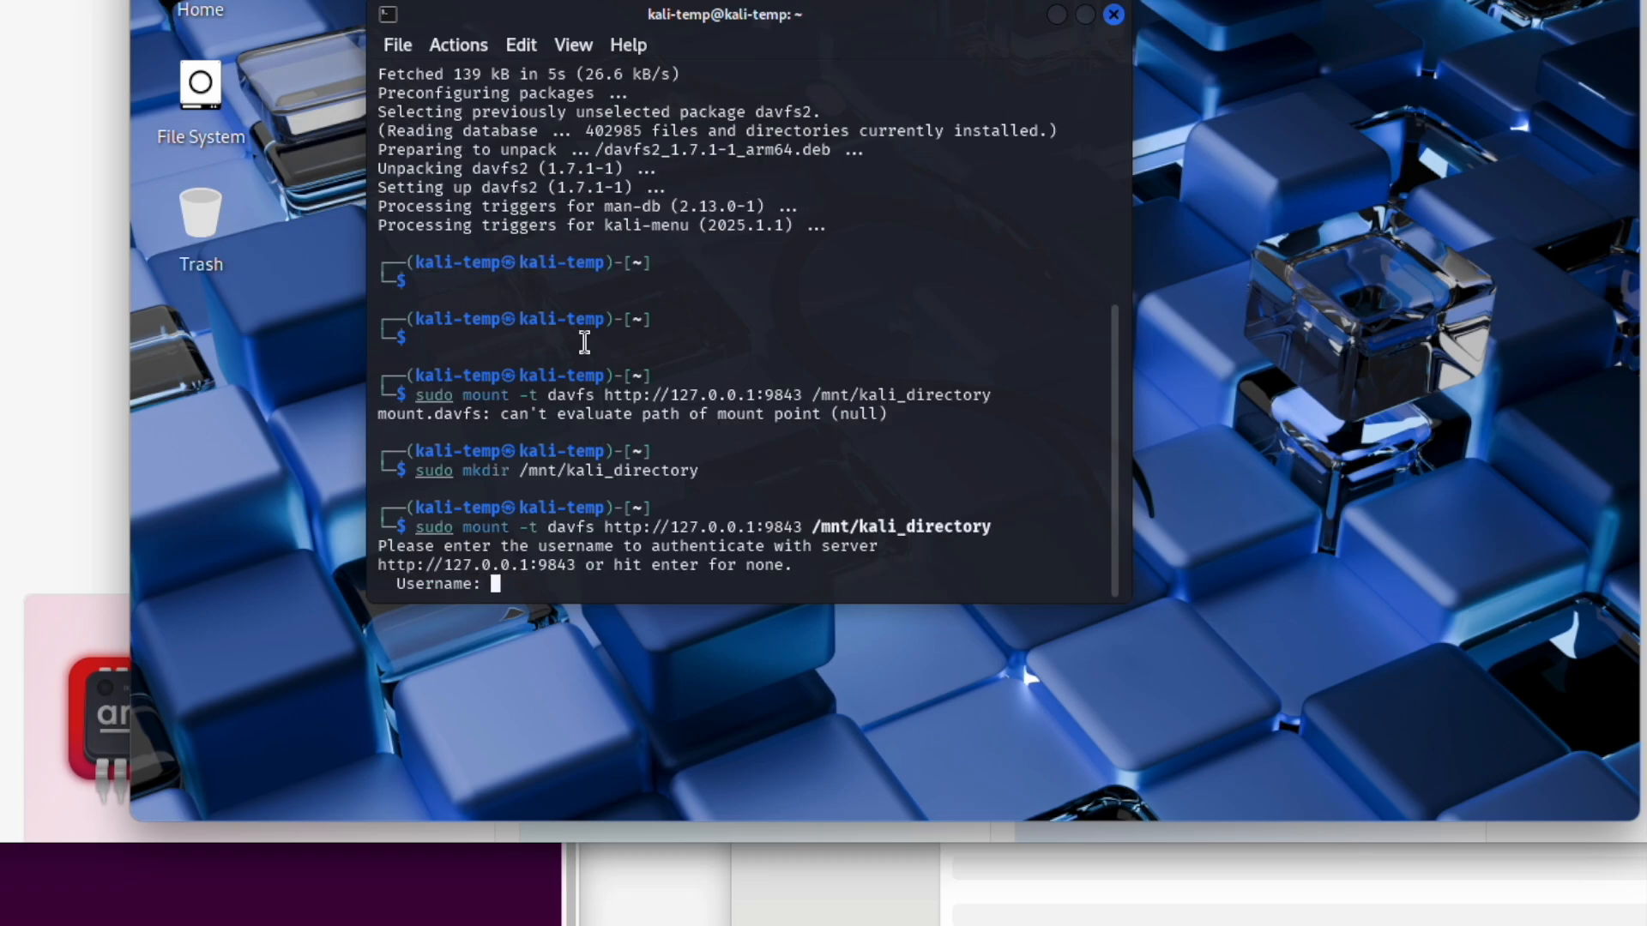
pyautogui.write('guest')
pyautogui.press('Return')
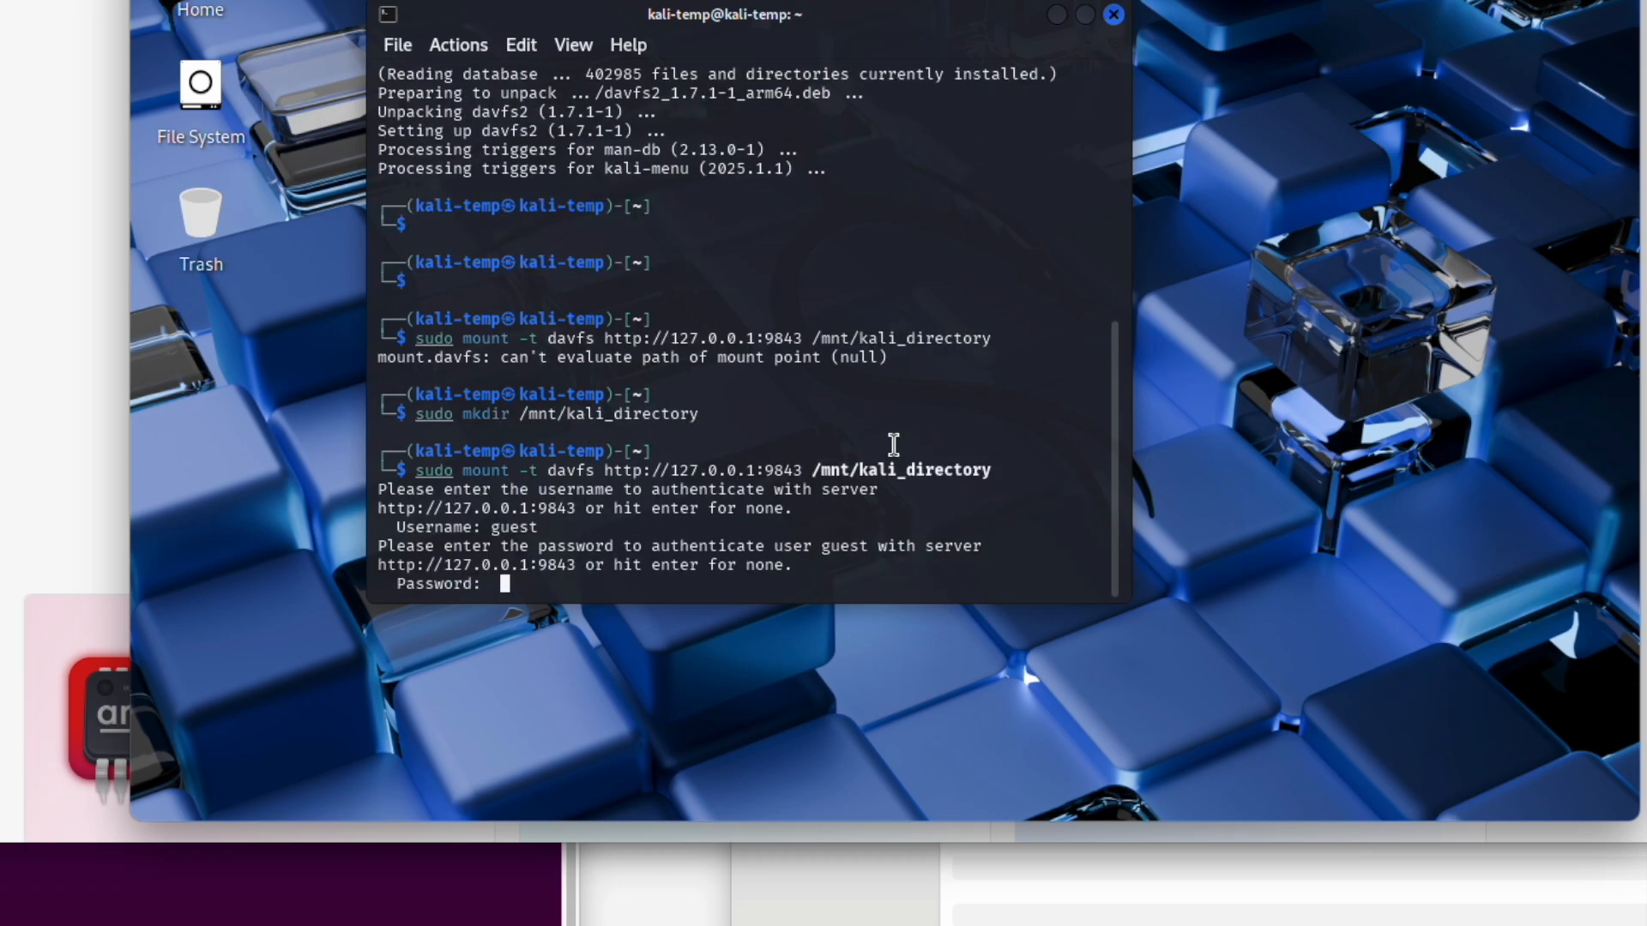
pyautogui.press('Return')
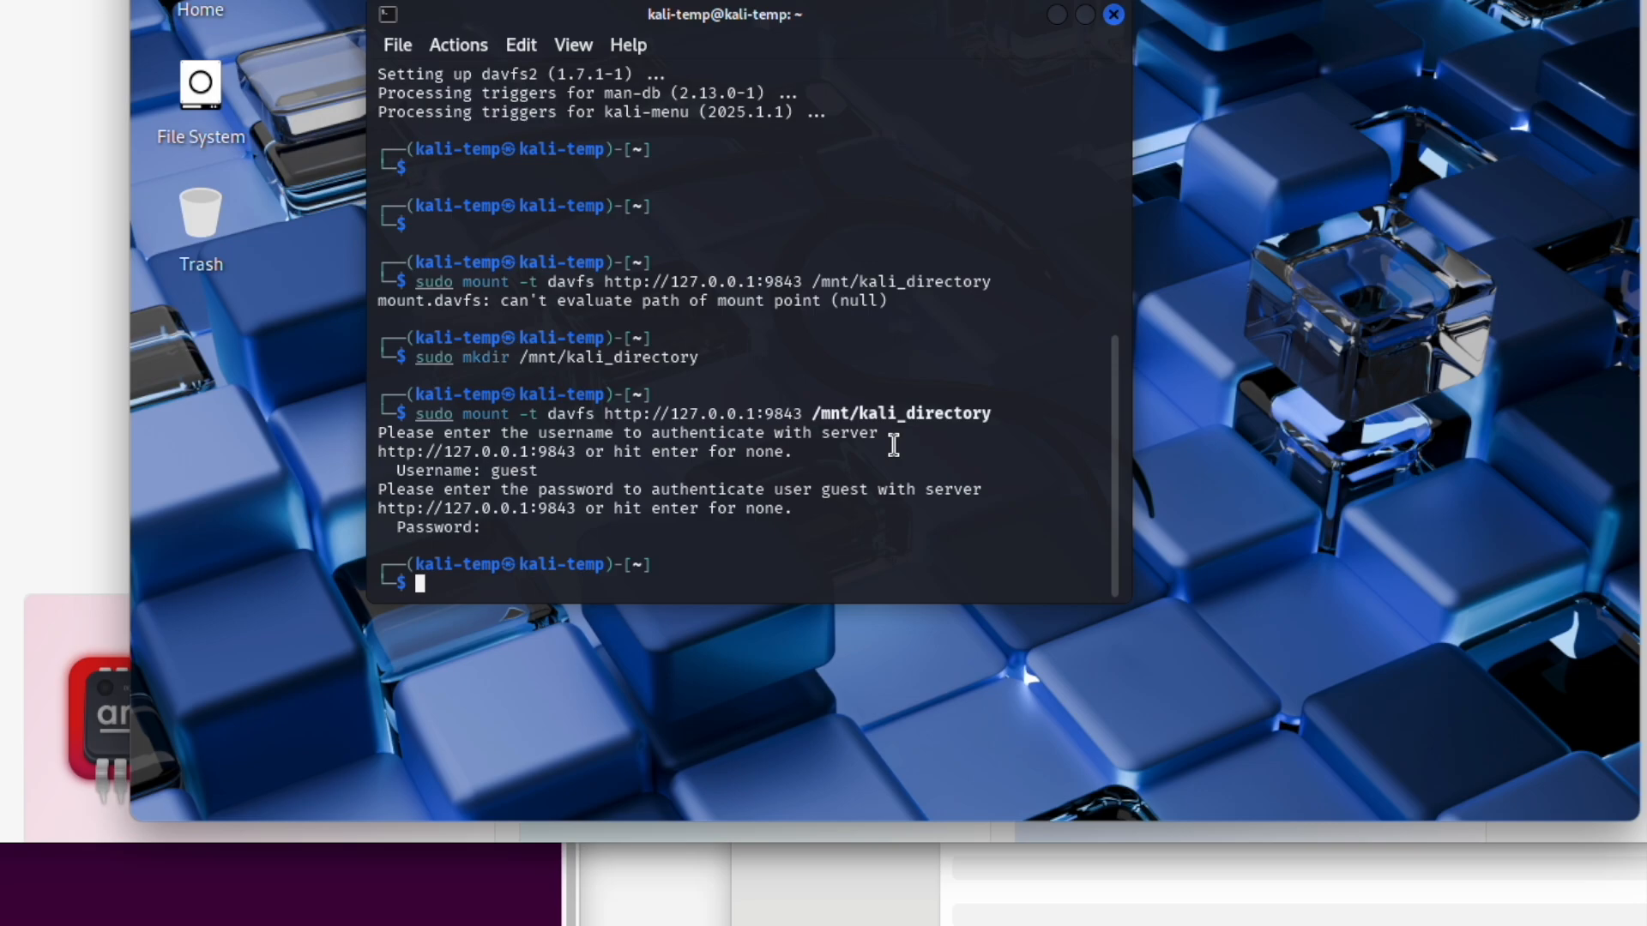
pyautogui.press('Return')
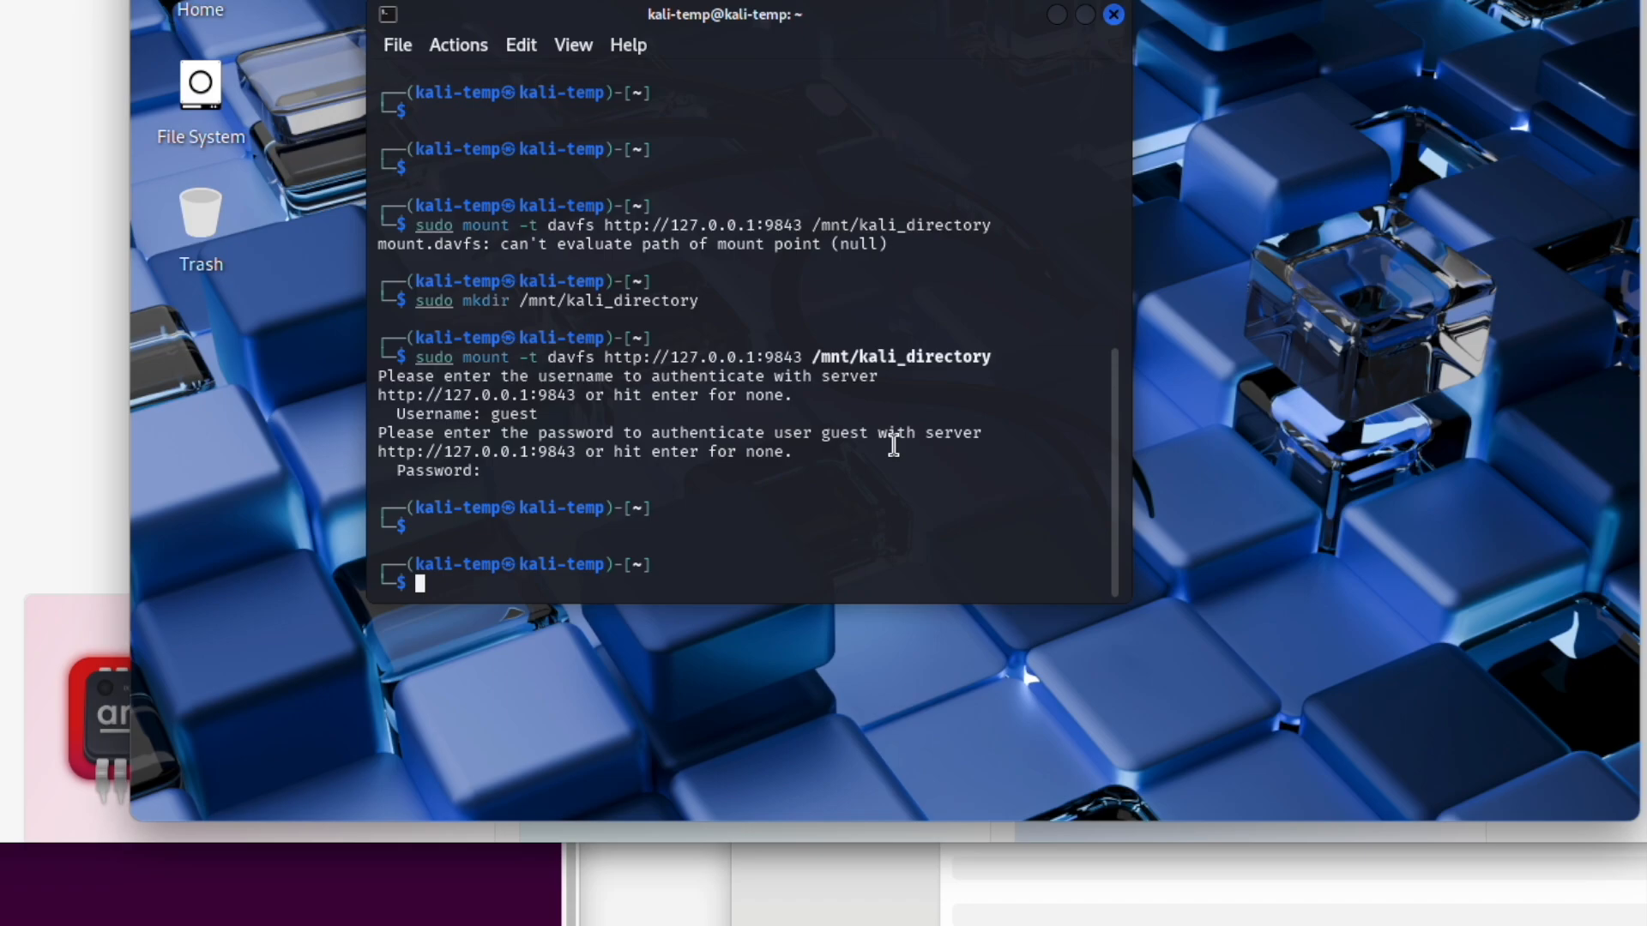
# Step: Change to /mnt/kali_directory and list all its contents with ls -la
pyautogui.write('cd /mnt/k')
pyautogui.press('Tab')
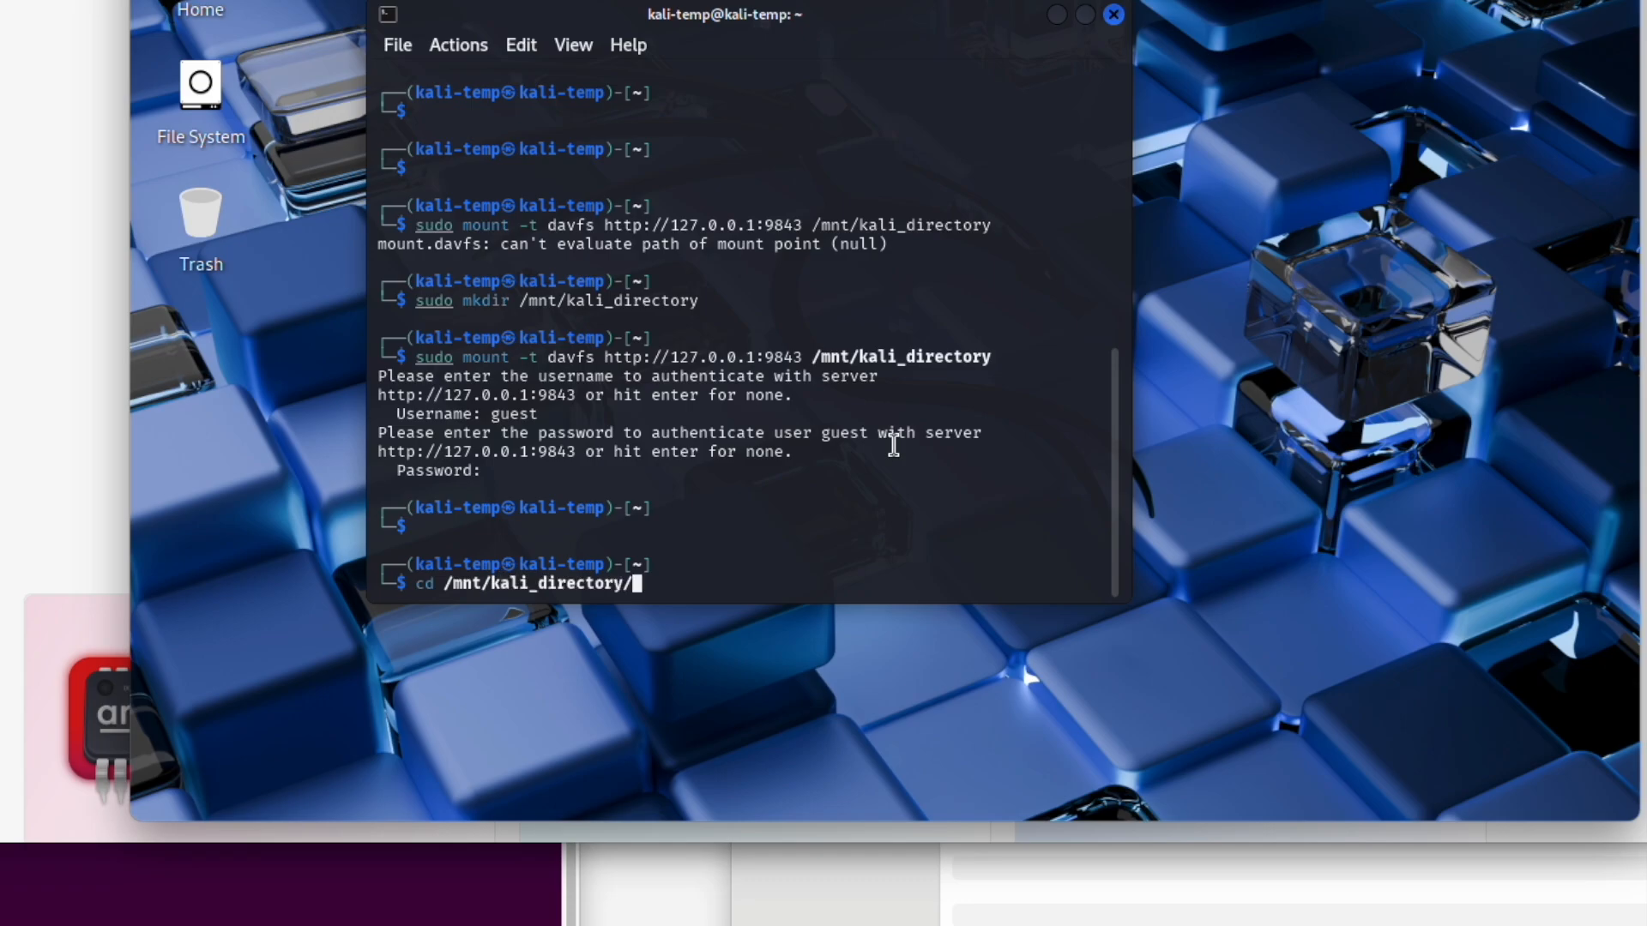
pyautogui.press('Return')
pyautogui.write('ls -la')
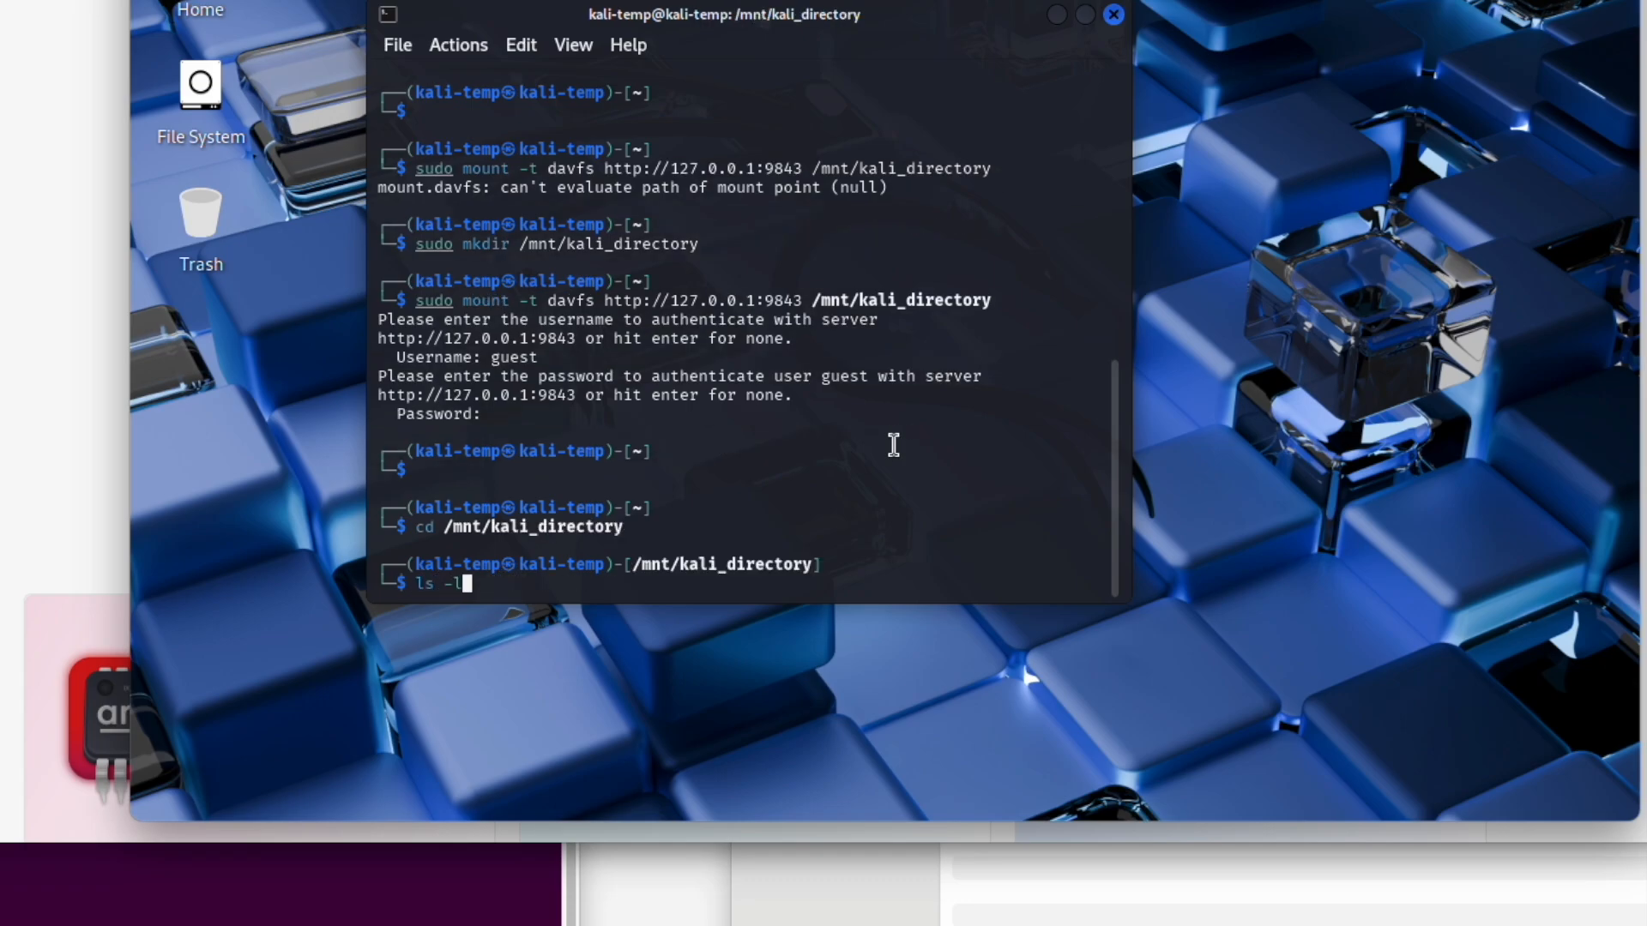
pyautogui.press('Return')
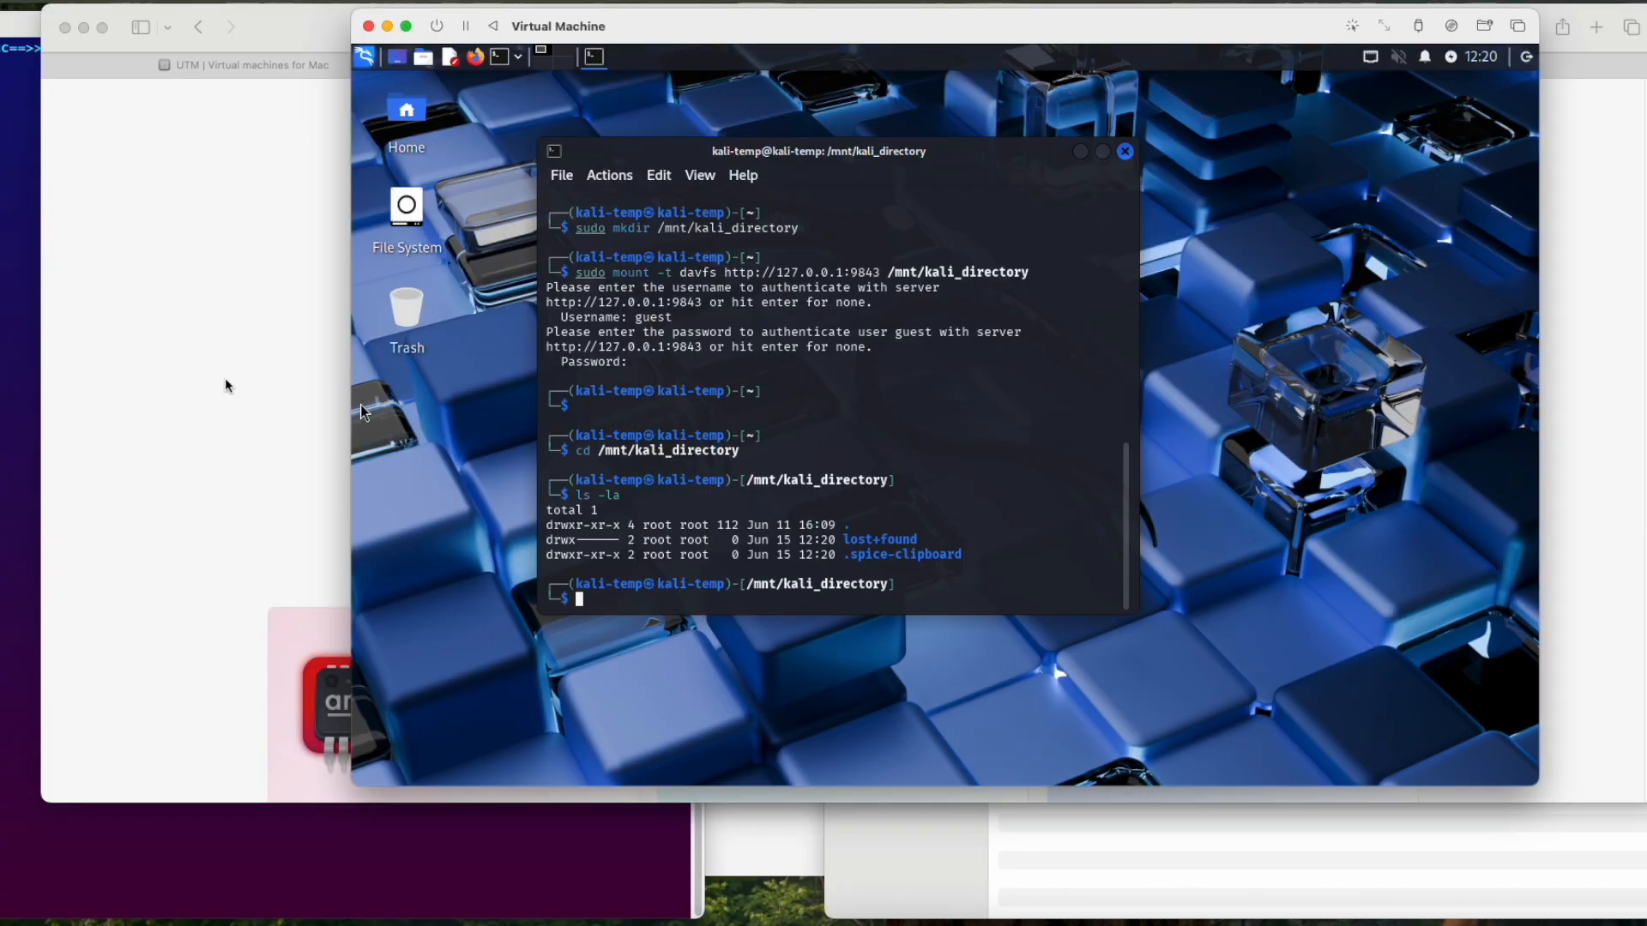
# Step: Switch to Finder on the Mac and open a new terminal at the kali_directory folder in Documents
pyautogui.click(226, 385)
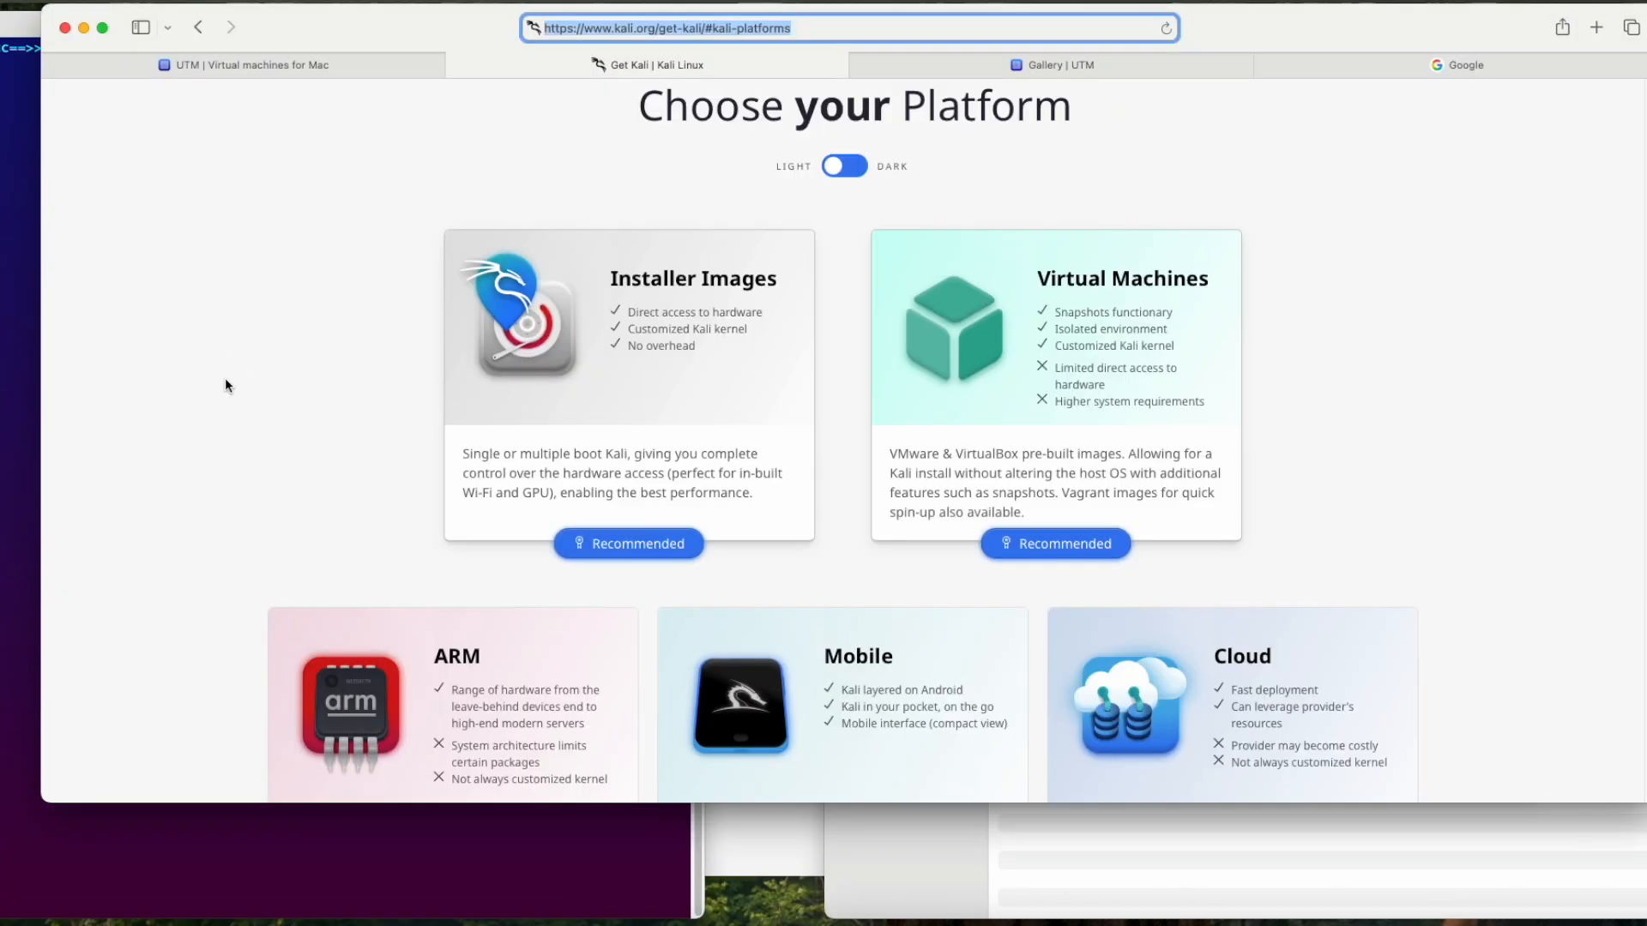
pyautogui.press('super+Tab')
pyautogui.click(701, 413)
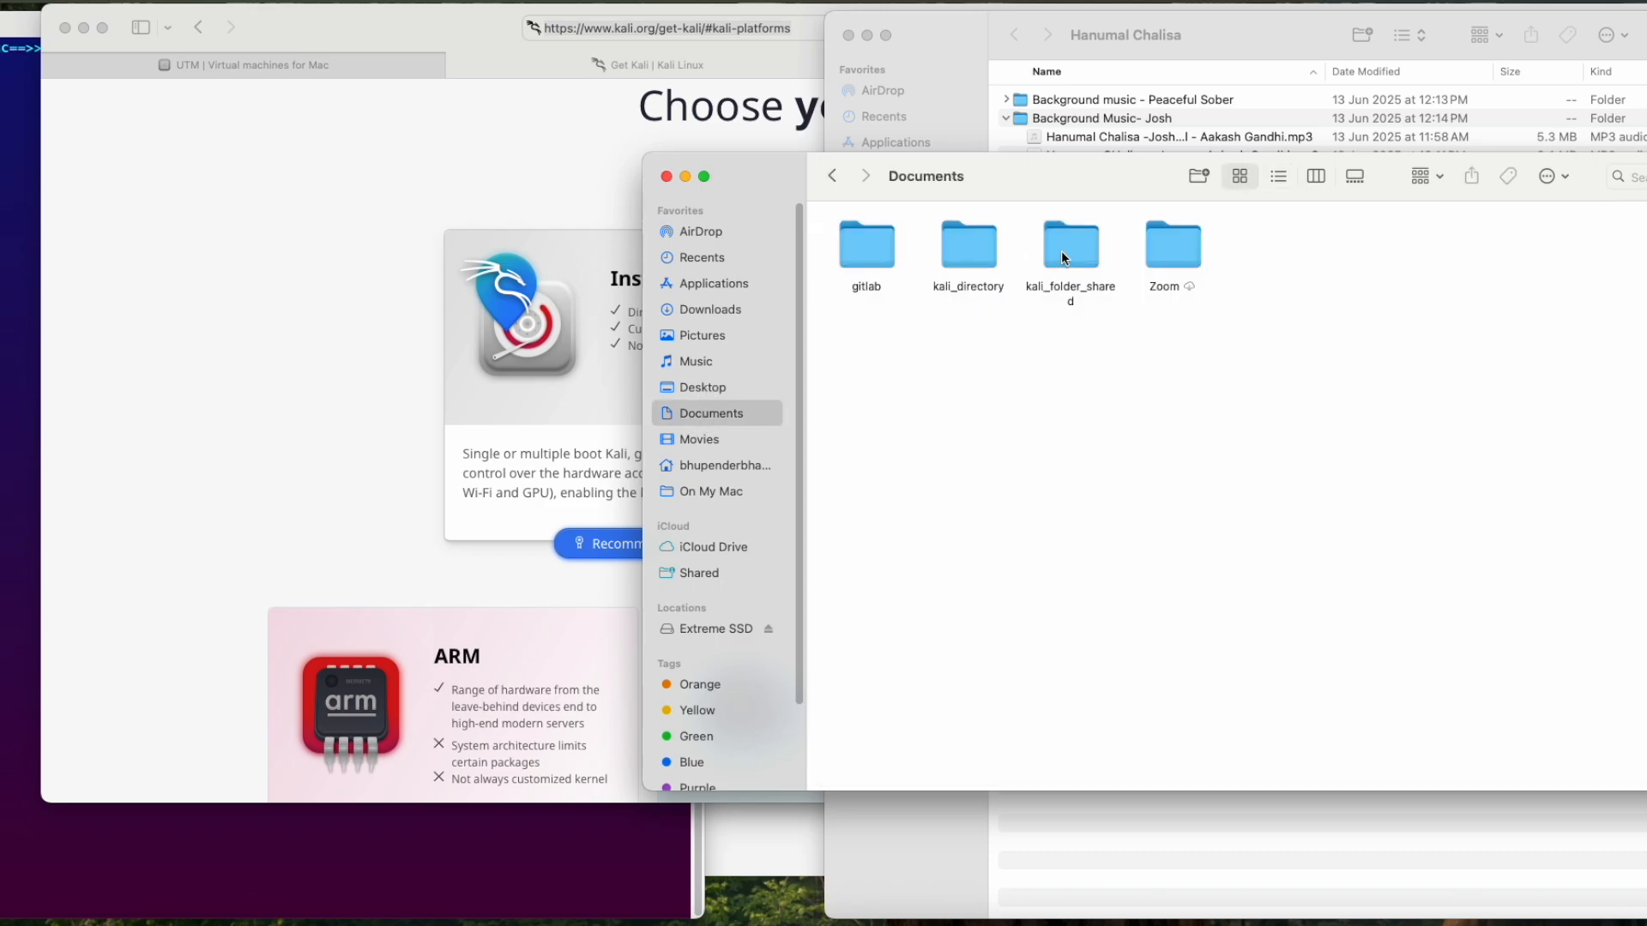
pyautogui.doubleClick(955, 259)
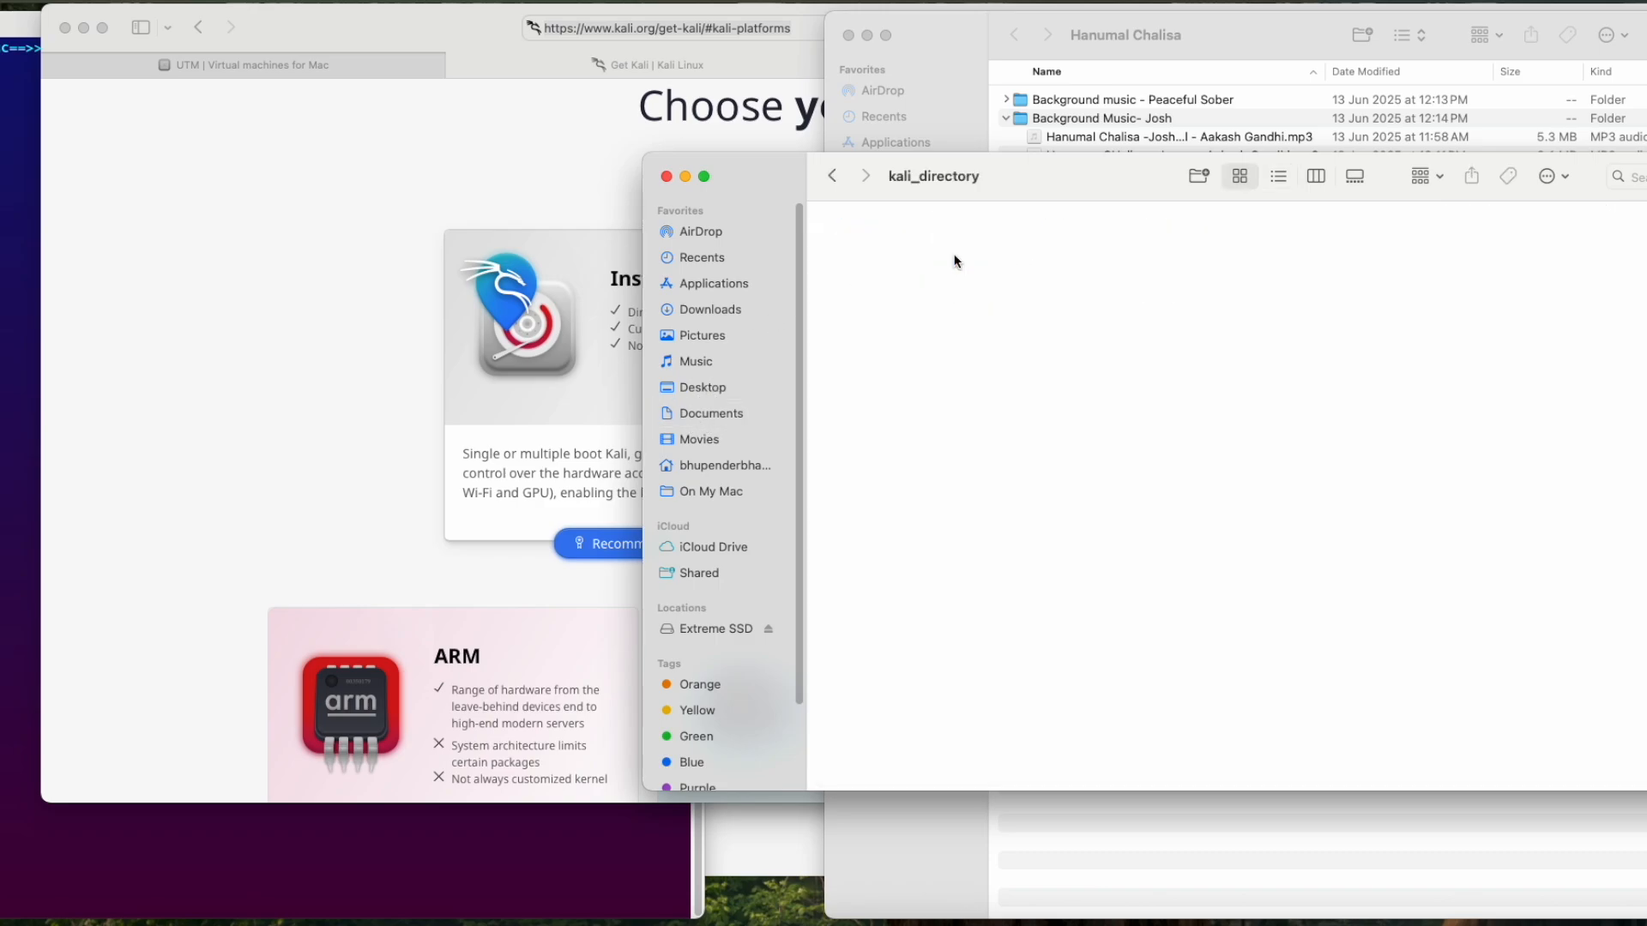
pyautogui.click(843, 181)
pyautogui.rightClick(958, 256)
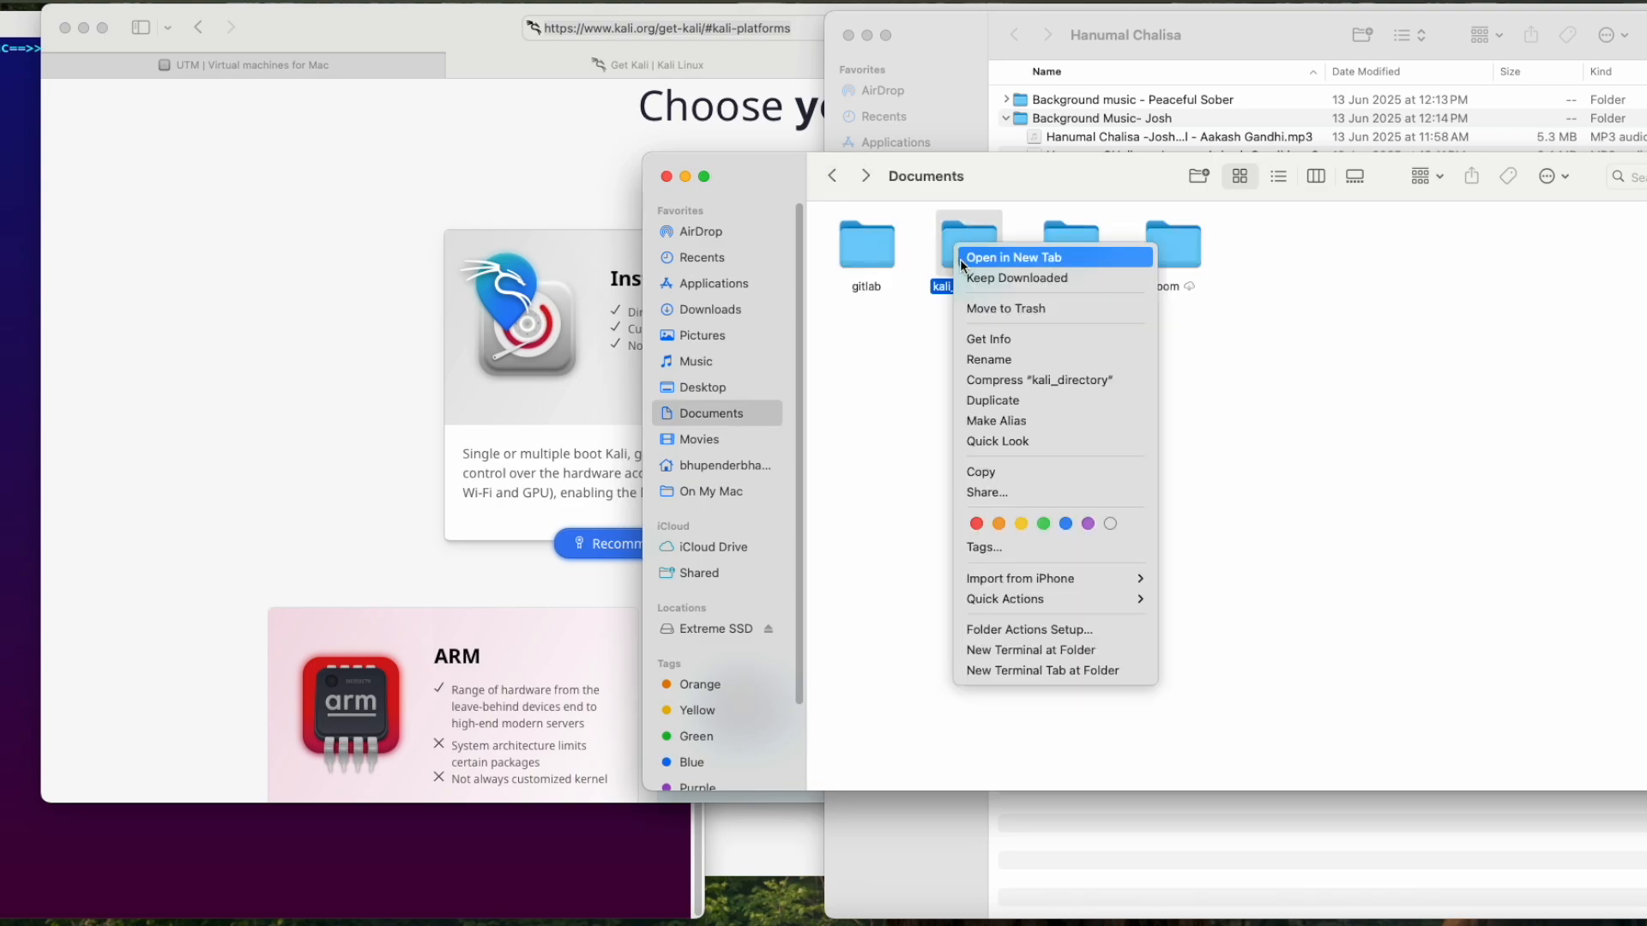
pyautogui.click(1030, 650)
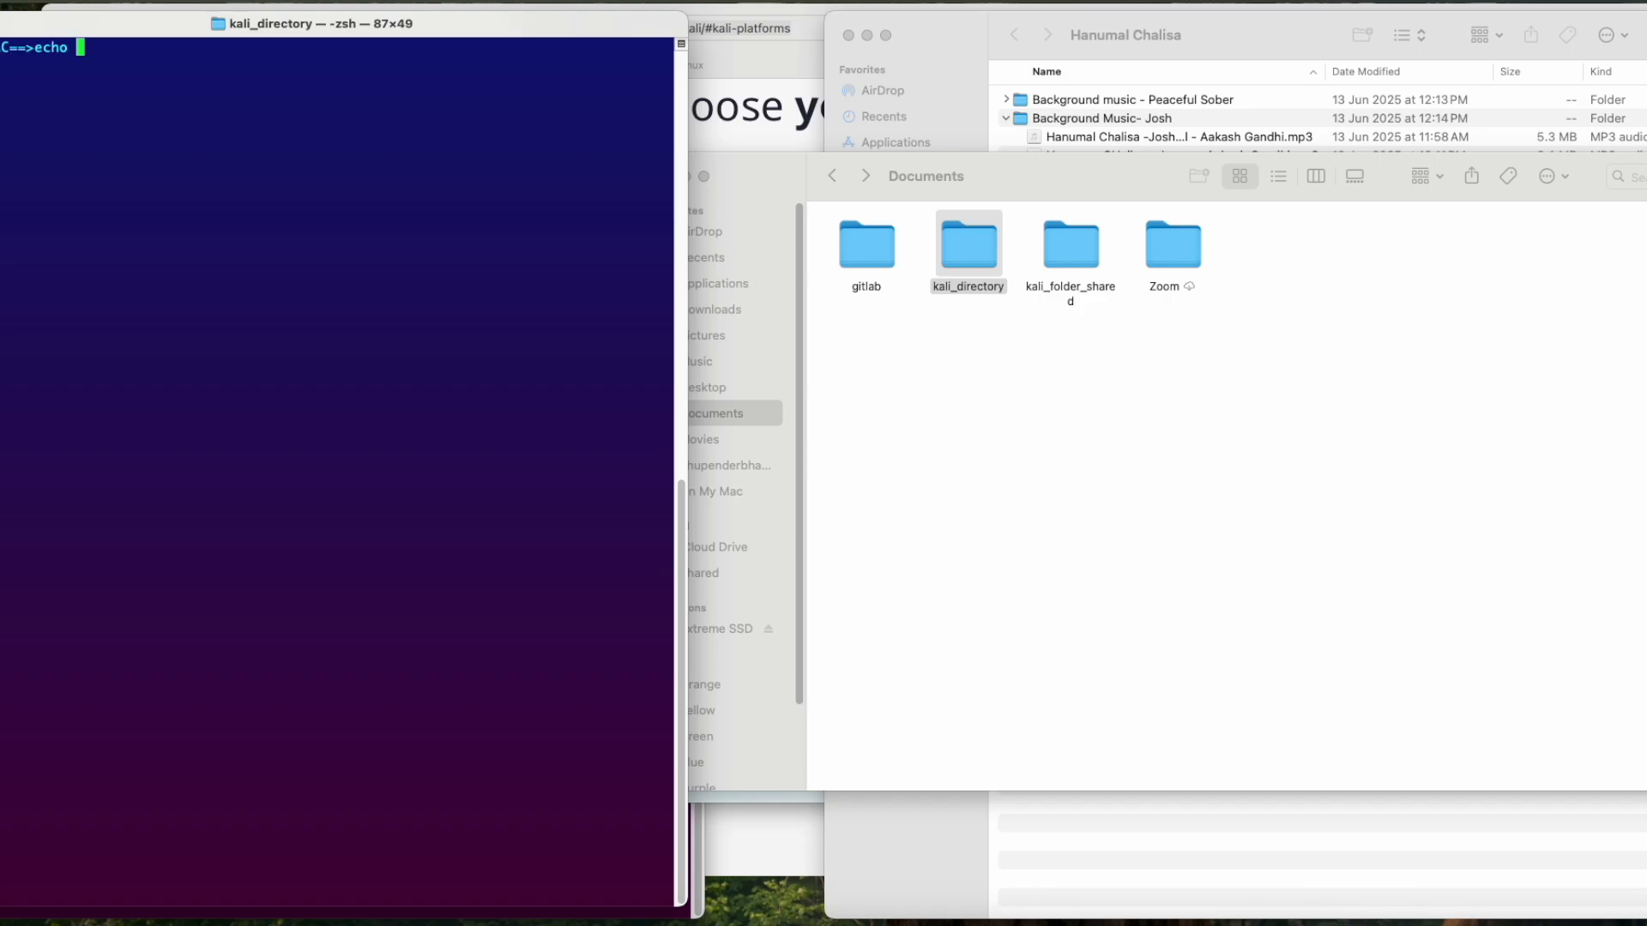
# Step: Create test.txt in kali_directory with echo "This is a text file" > test.txt and list the folder with ls -la
pyautogui.write('"This is a text file" ')
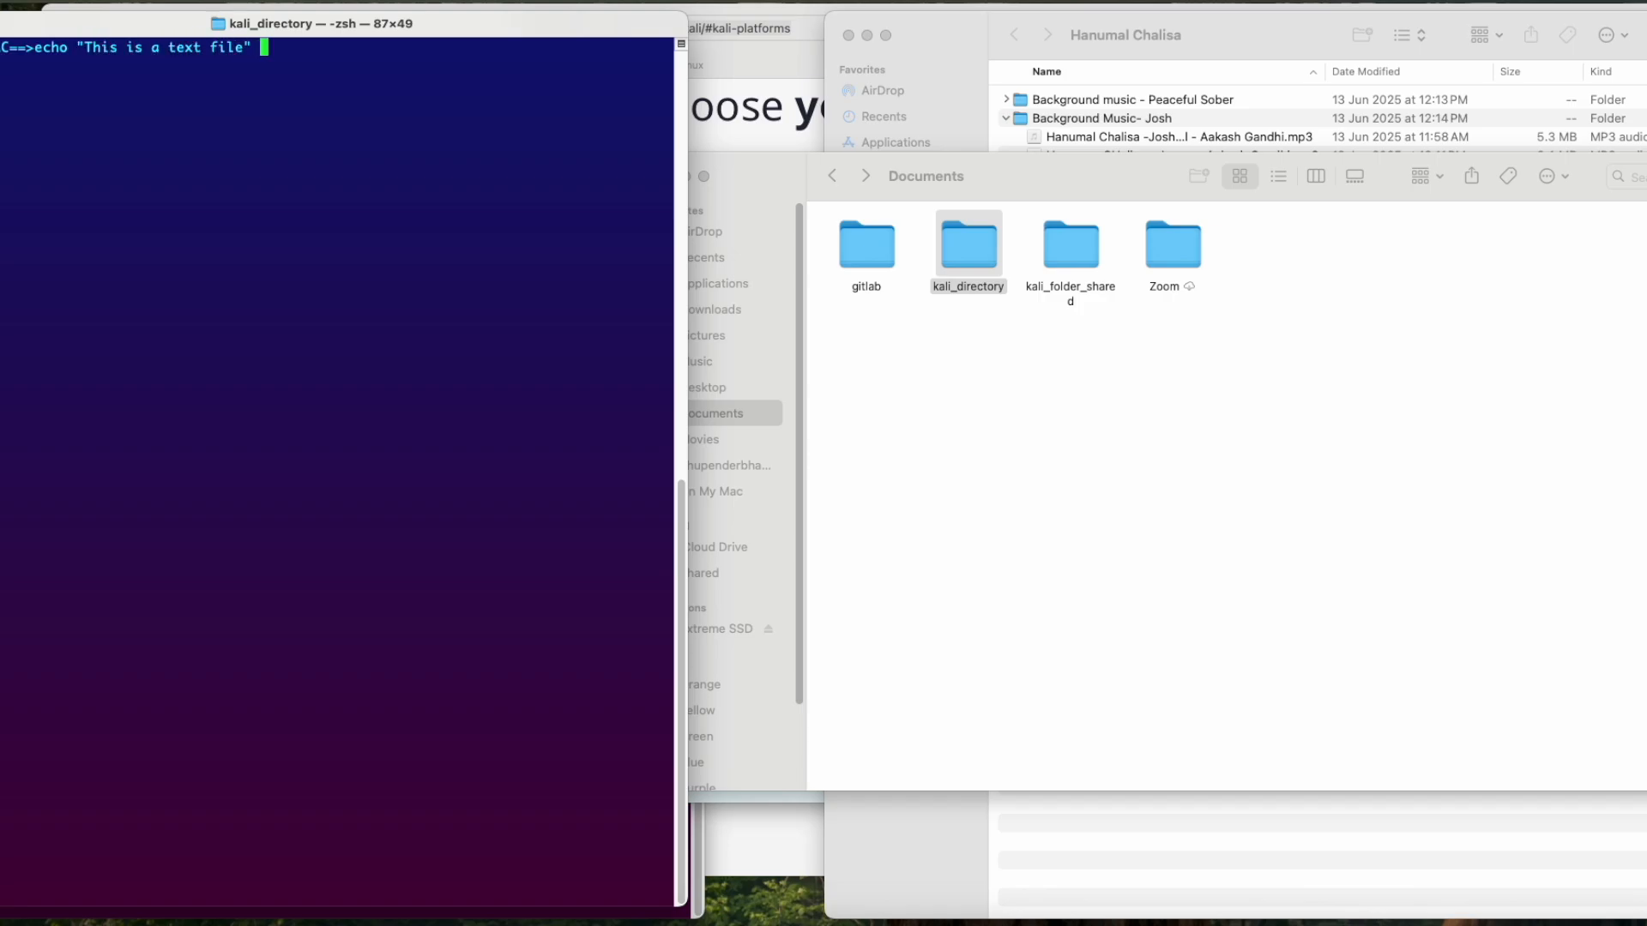
pyautogui.write('> test.txt')
pyautogui.press('Return')
pyautogui.write('ls -la')
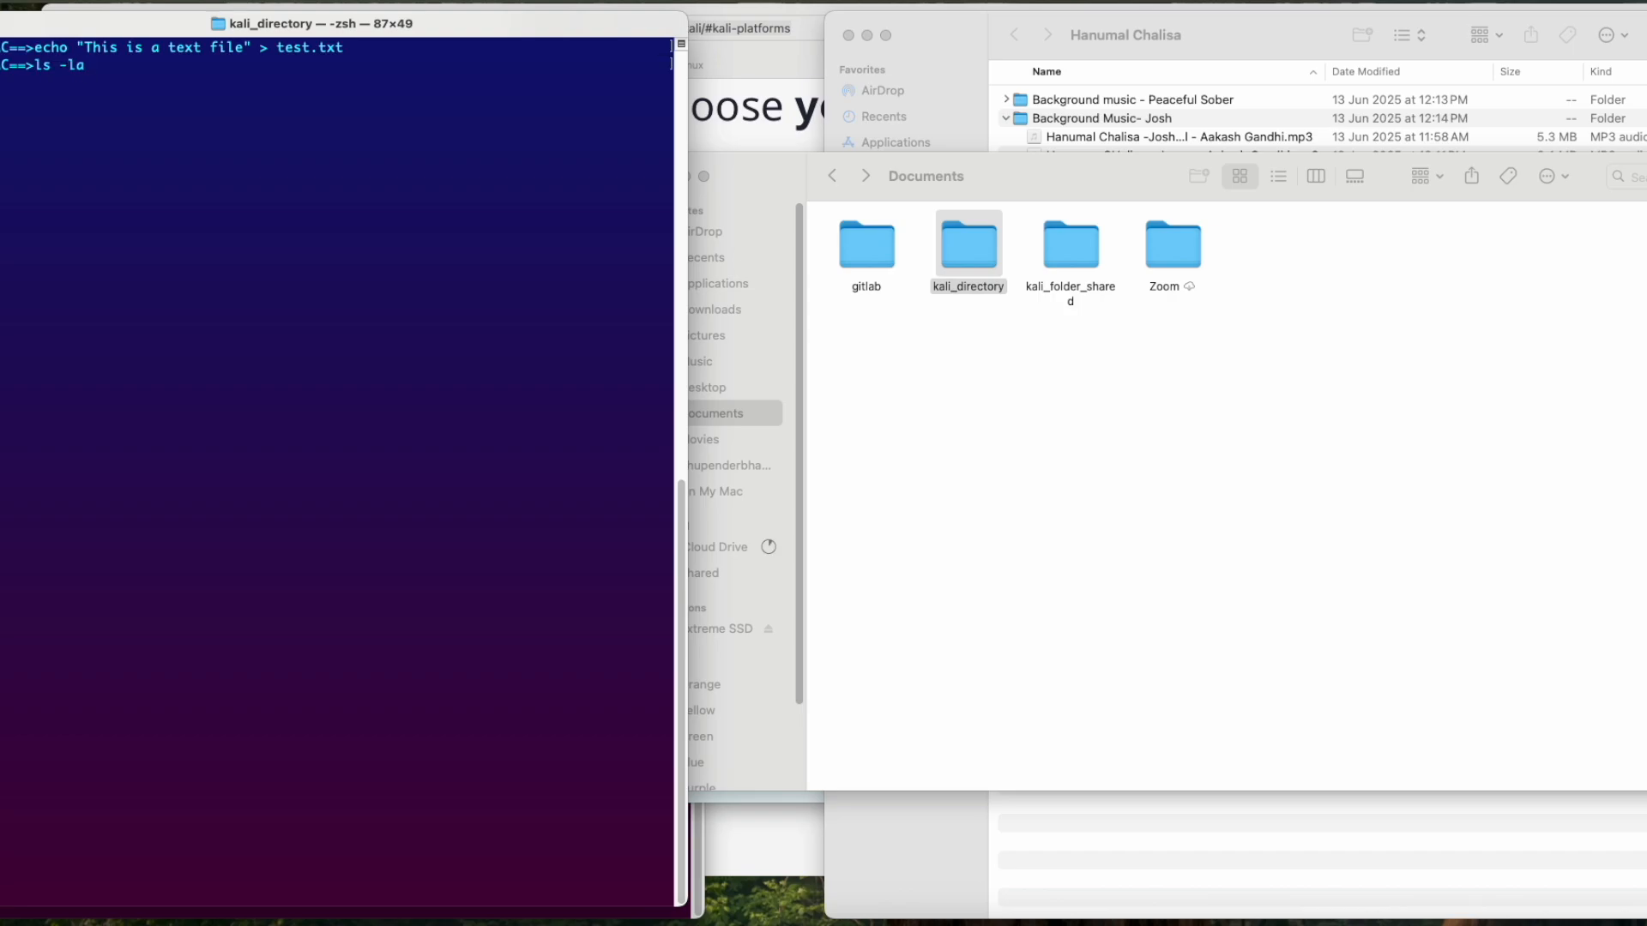
pyautogui.press('Return')
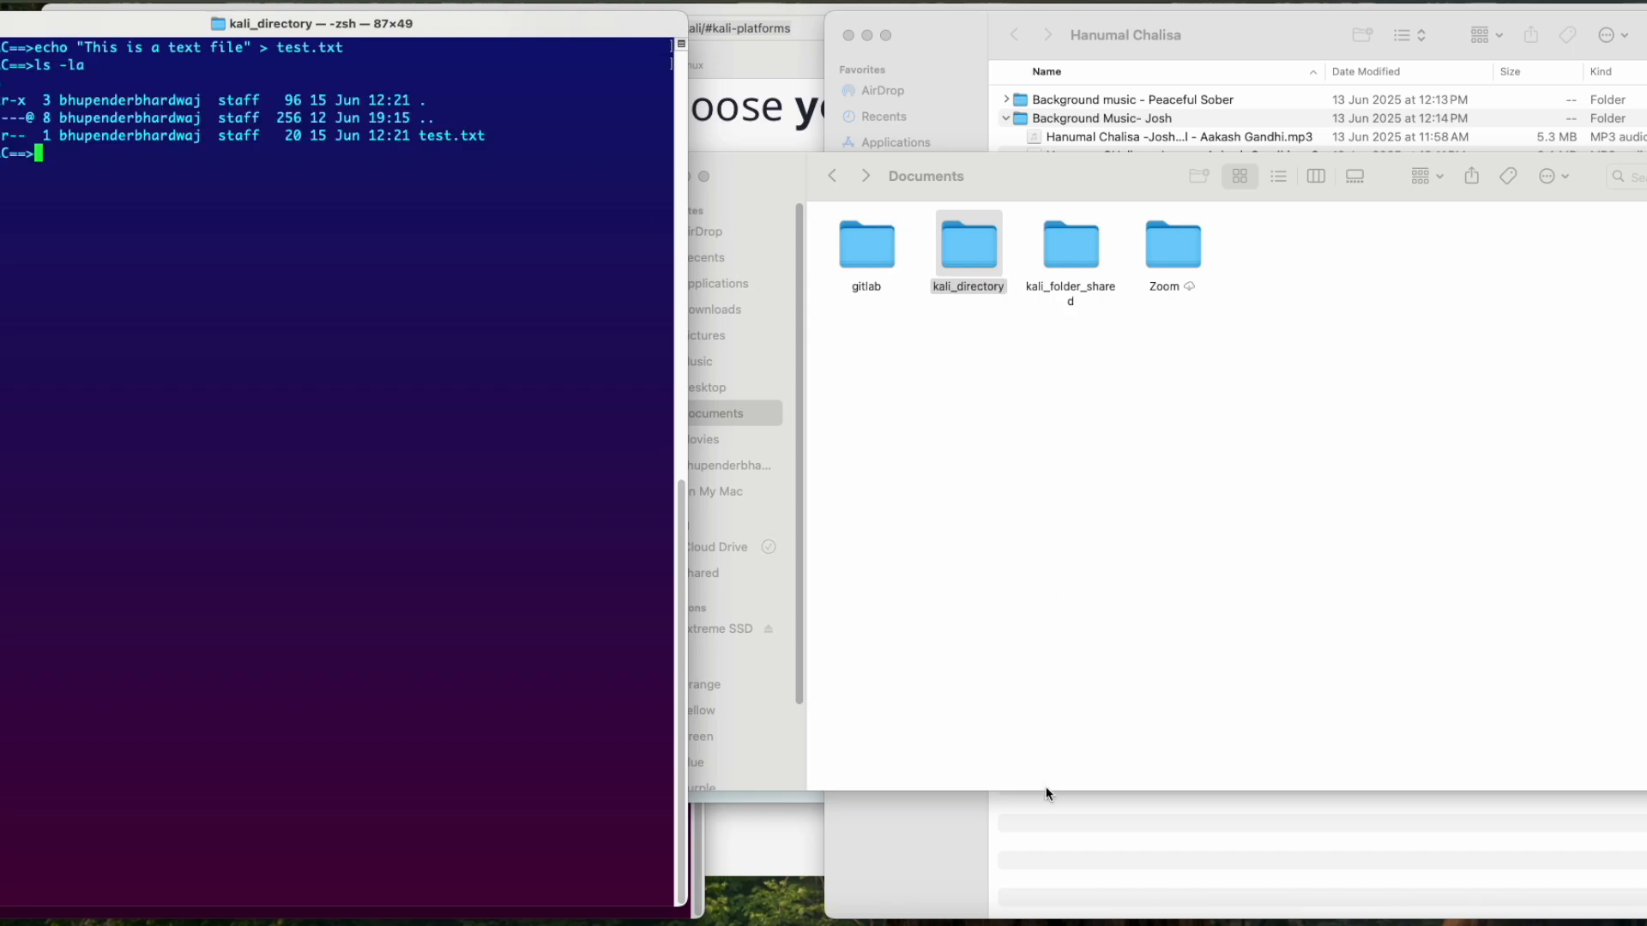
# Step: Switch to the Kali virtual machine, list /mnt/kali_directory with ls -la and show the contents of test.txt with cat
pyautogui.click(1051, 919)
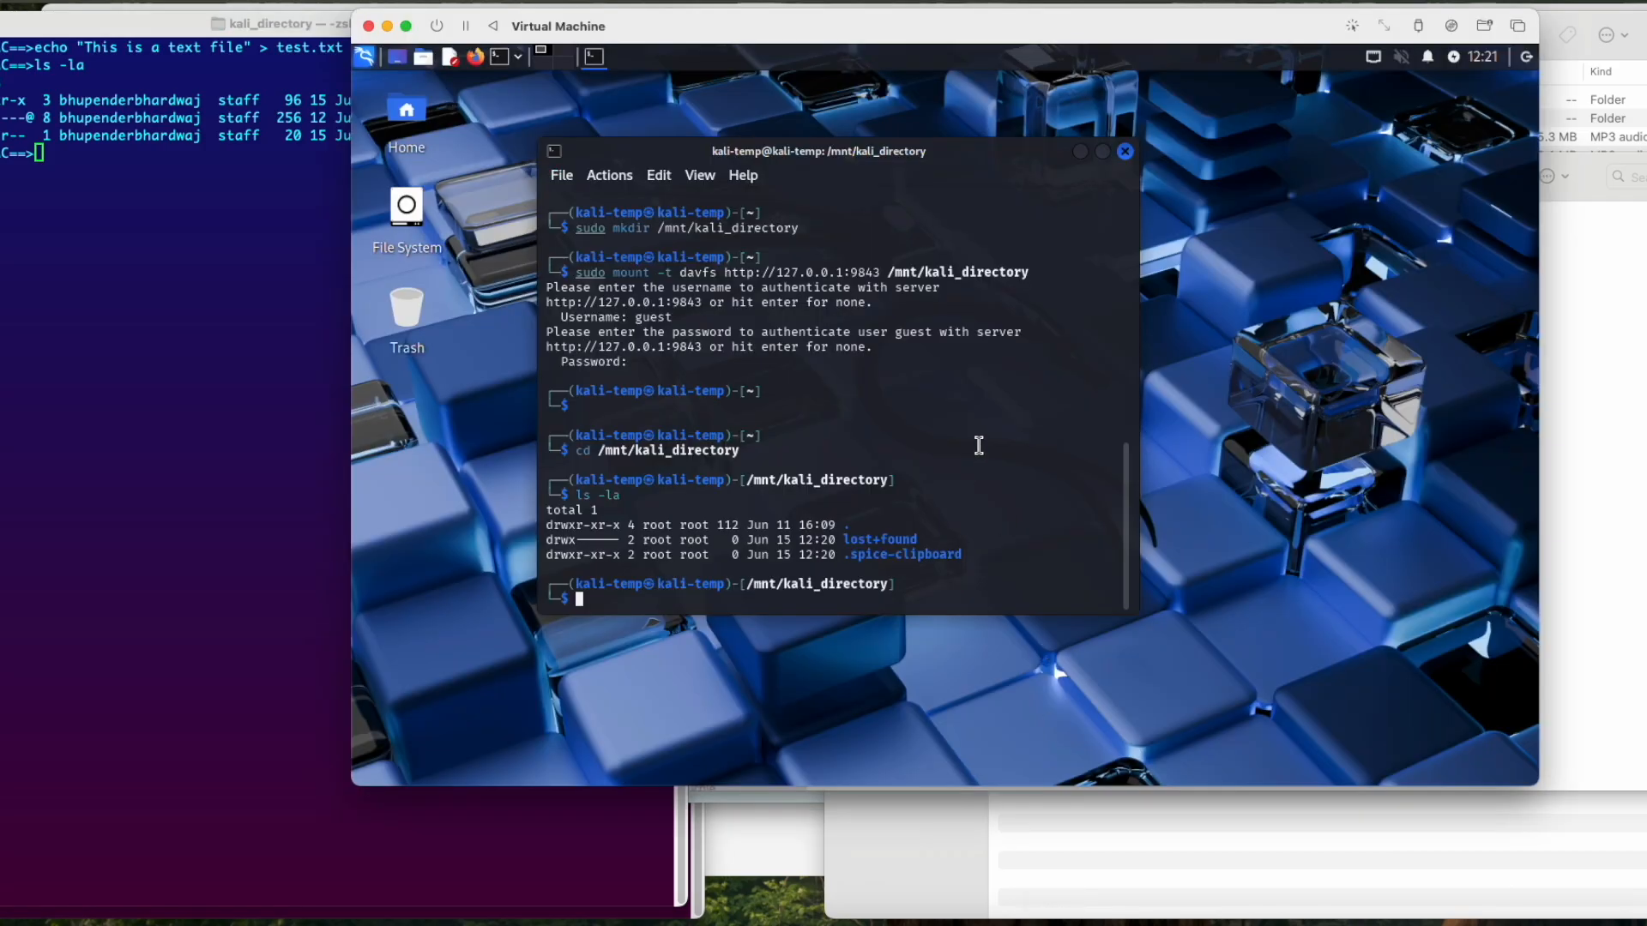
pyautogui.press('Up')
pyautogui.press('Return')
pyautogui.write('cat test.txt')
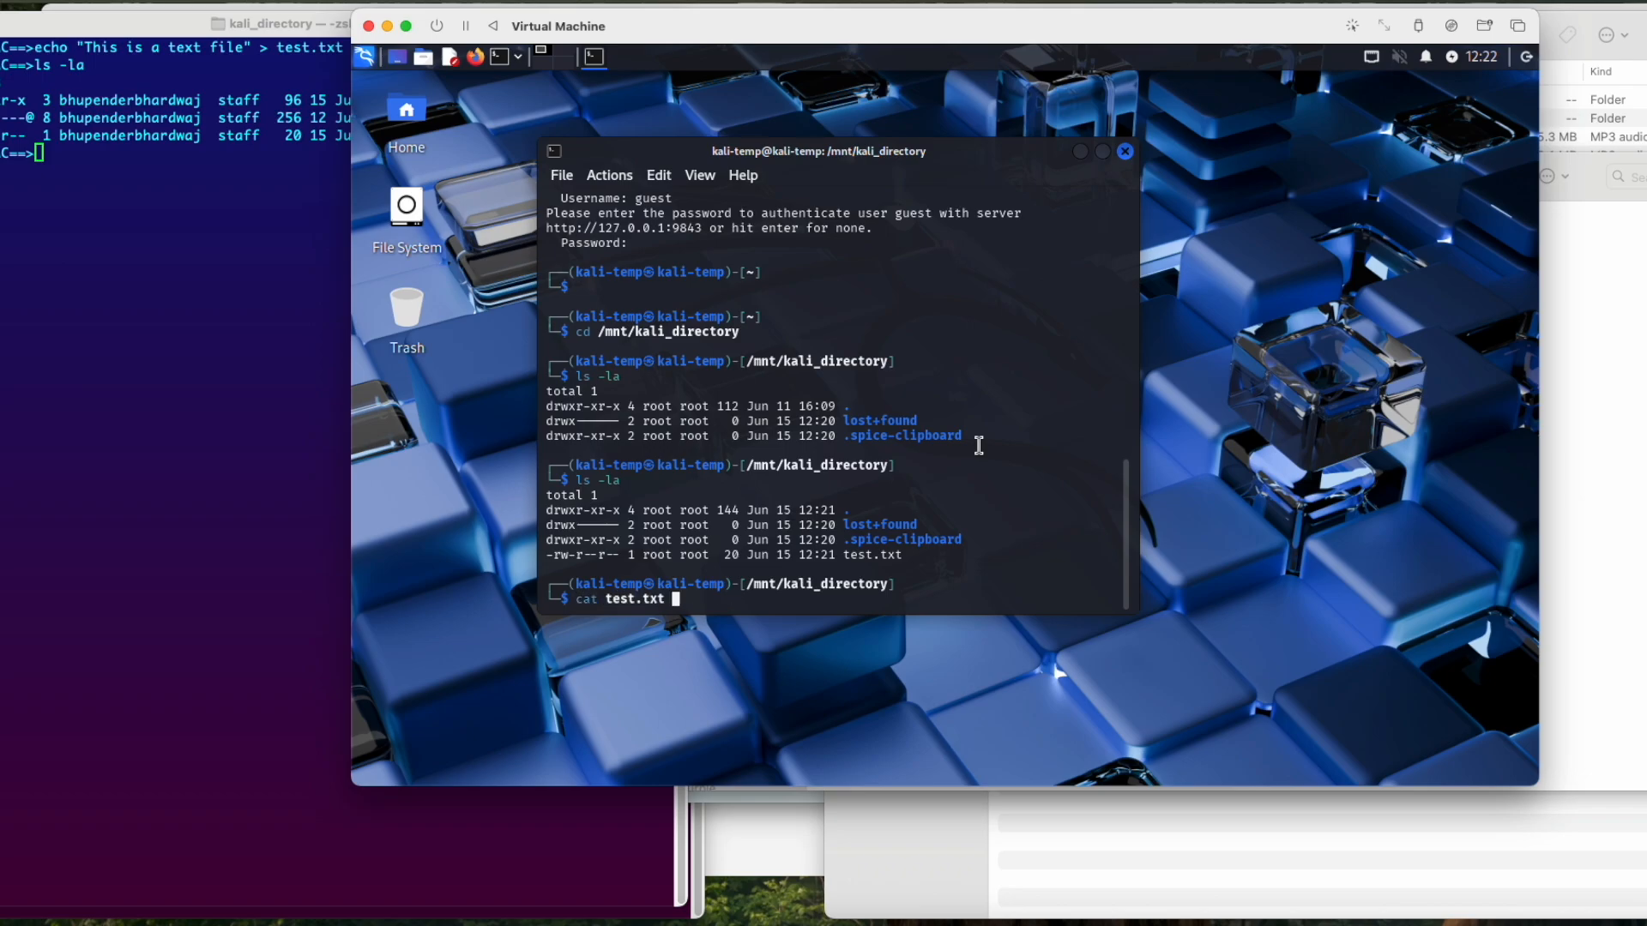
pyautogui.press('Return')
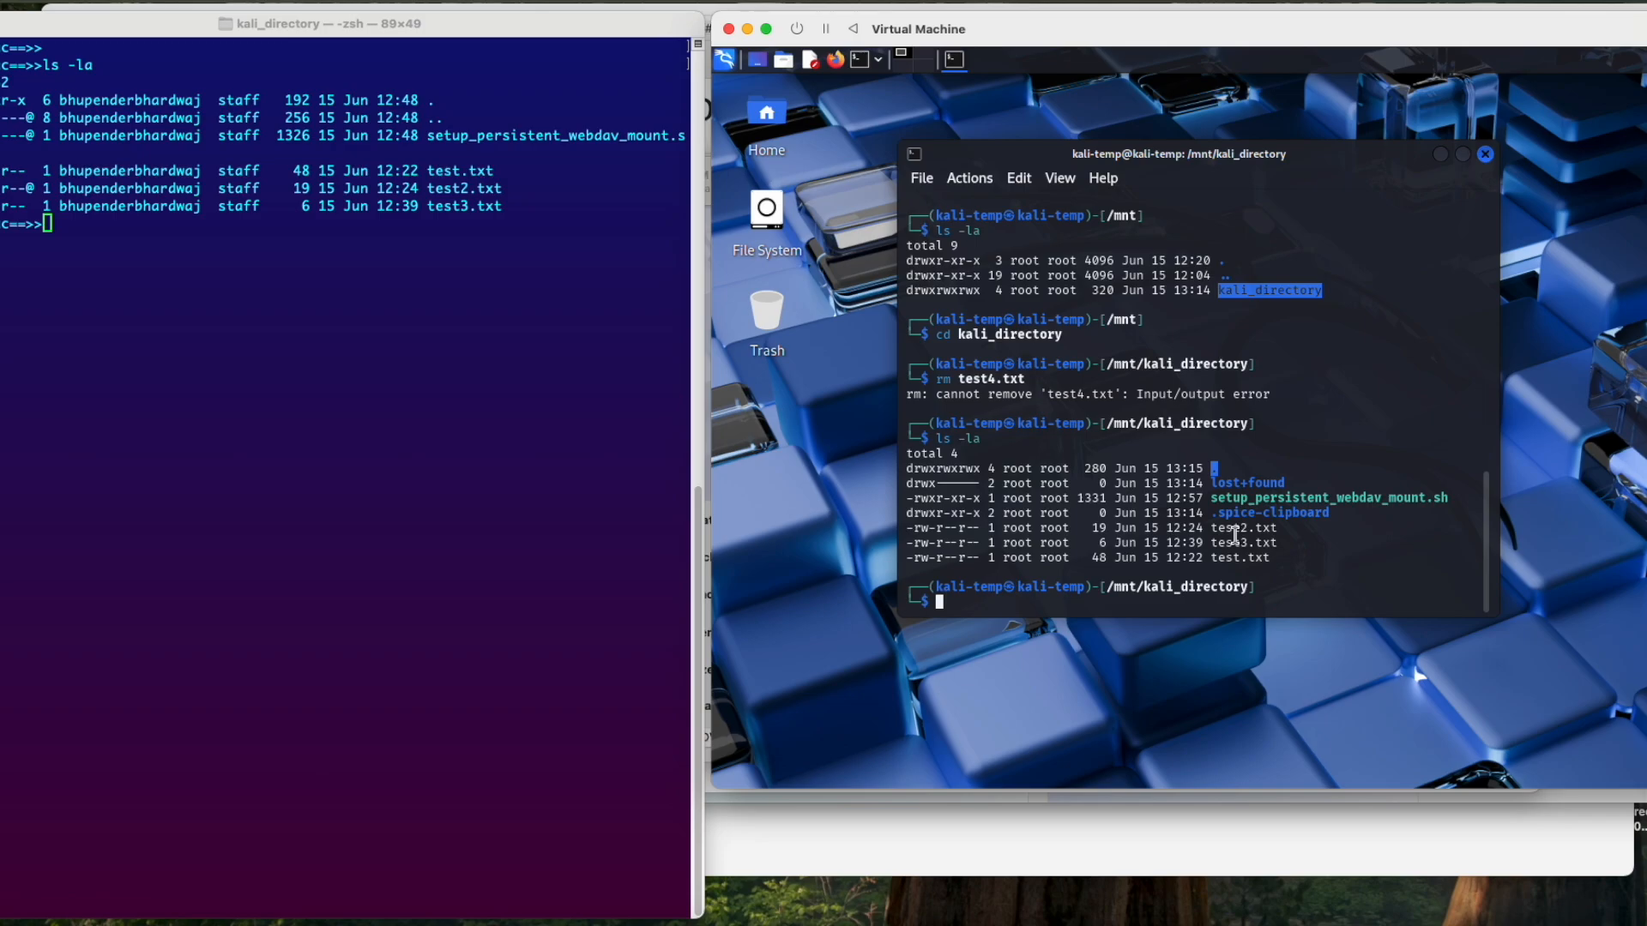
# Step: Clear the Kali terminal and list all contents of the shared folder with ls -la
pyautogui.write('cls')
pyautogui.press('Return')
pyautogui.write('clear')
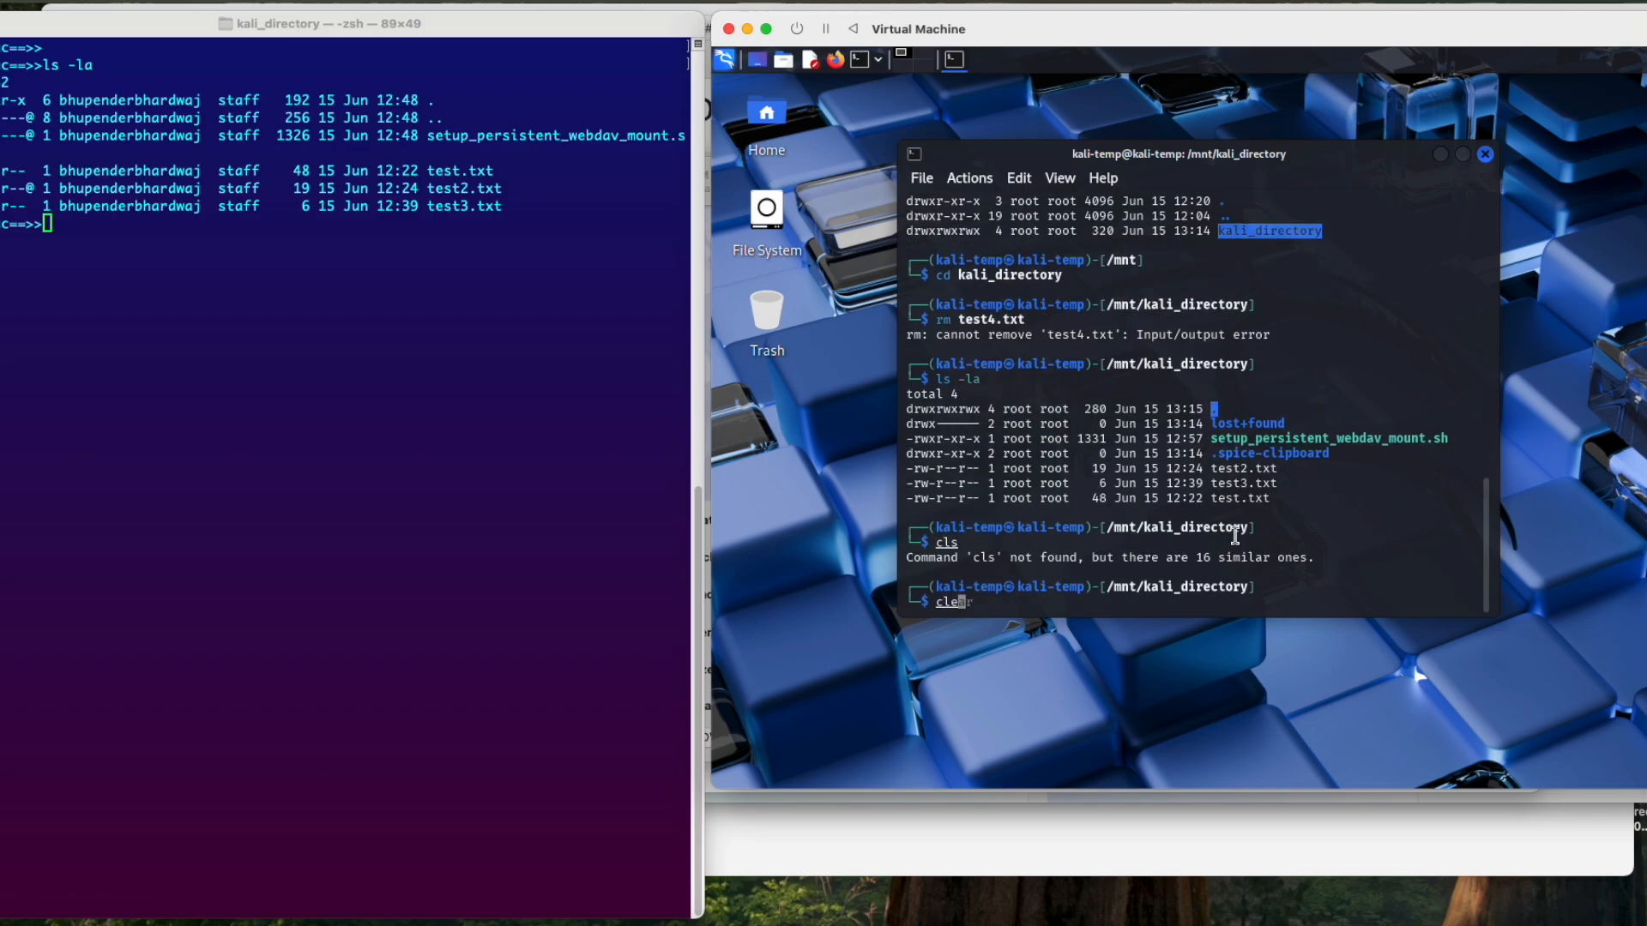
pyautogui.press('Return')
pyautogui.write('ls -la')
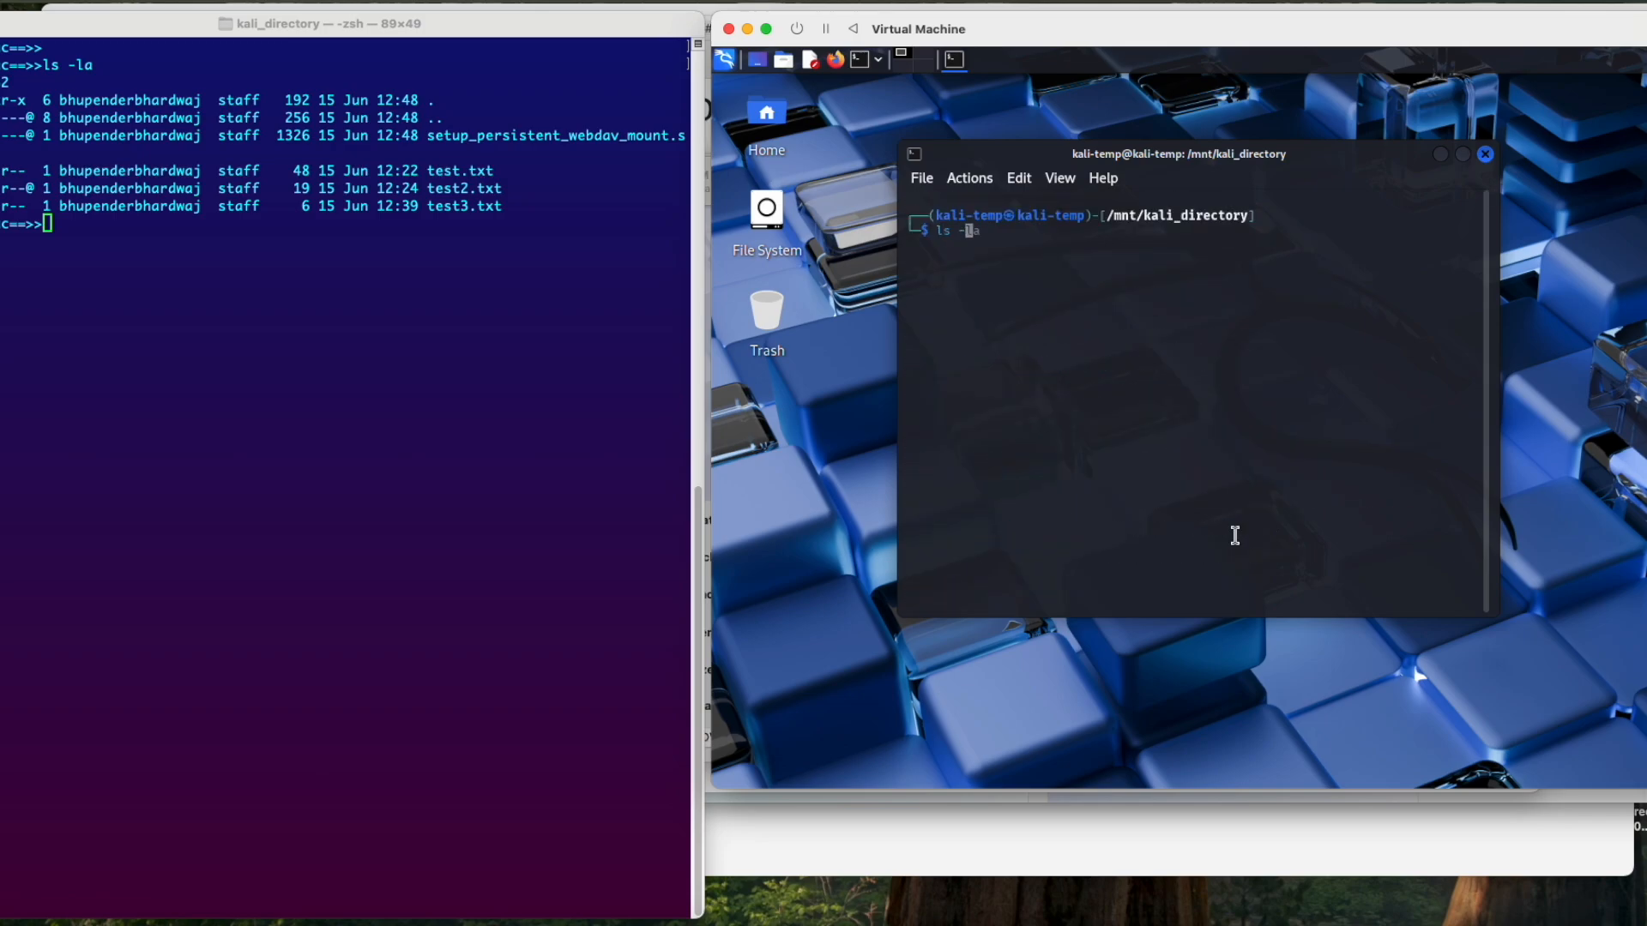
pyautogui.press('Return')
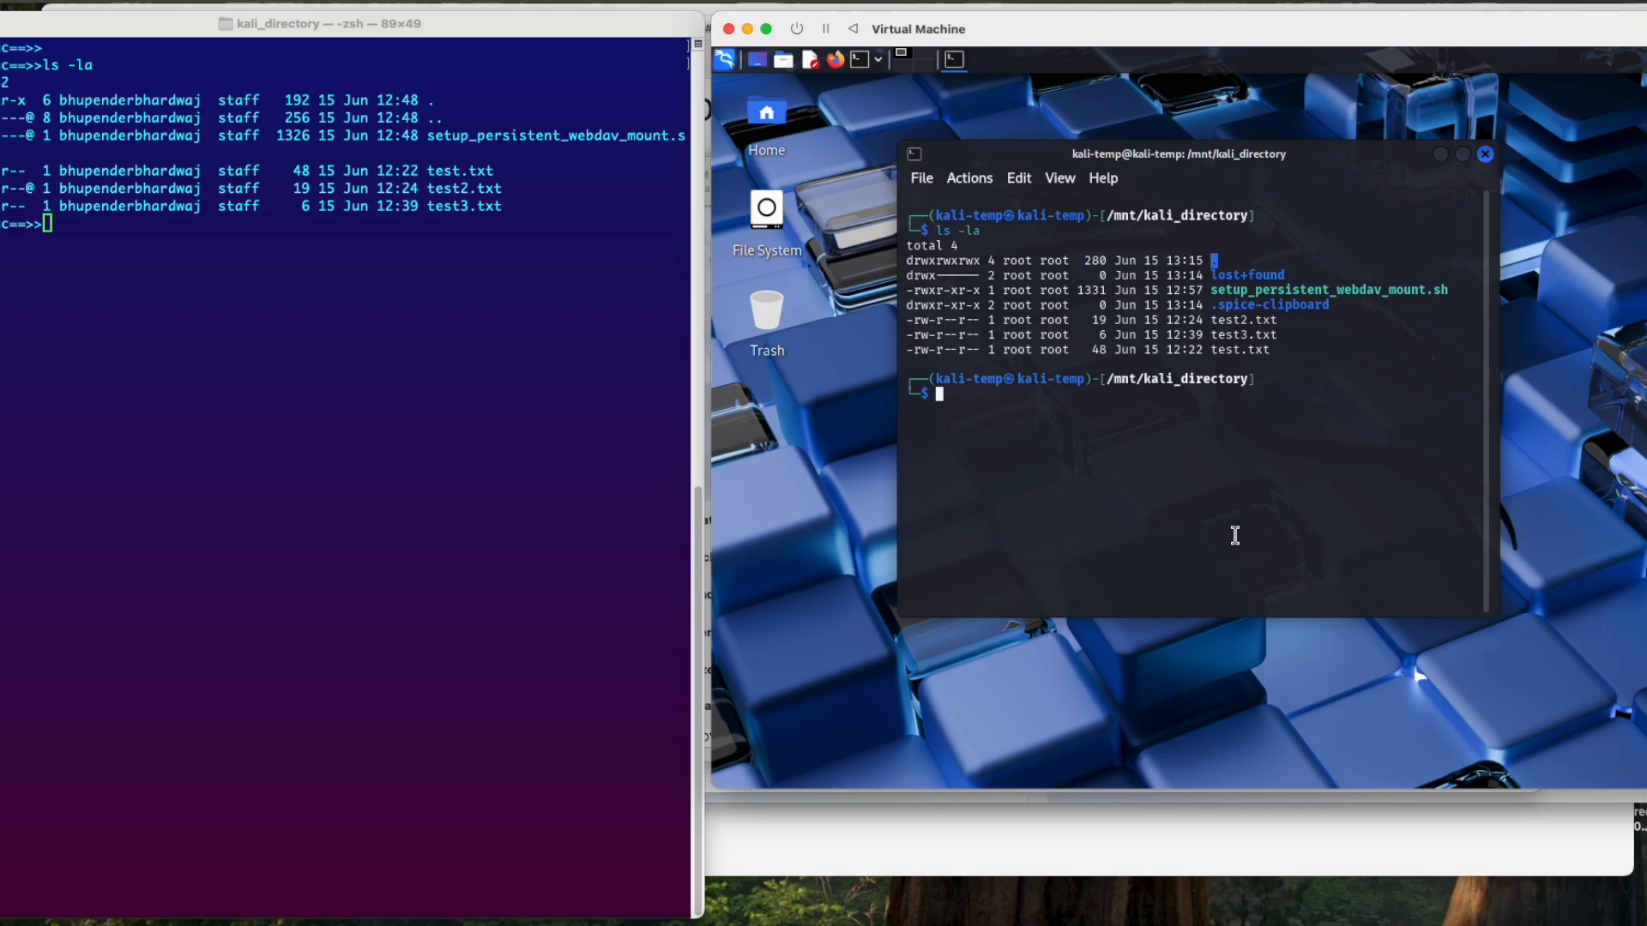
# Step: Reboot Kali, force the virtual machine off, start it again and boot the Kali GNU/Linux entry
pyautogui.write('reboot')
pyautogui.press('Return')
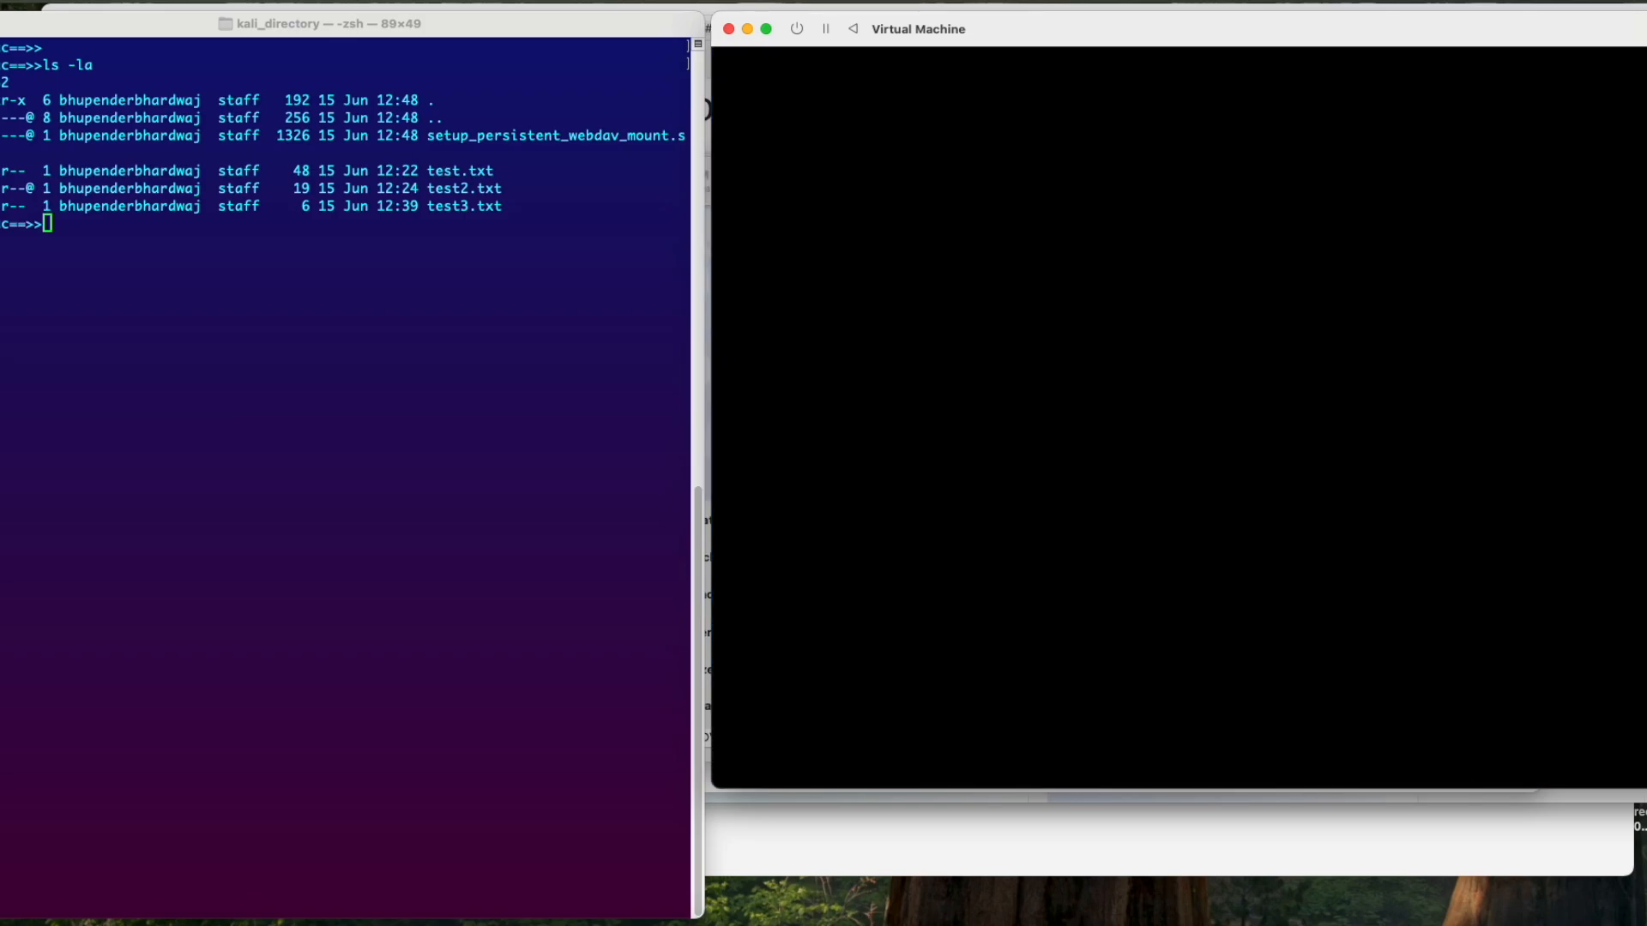
pyautogui.click(797, 30)
pyautogui.click(1347, 478)
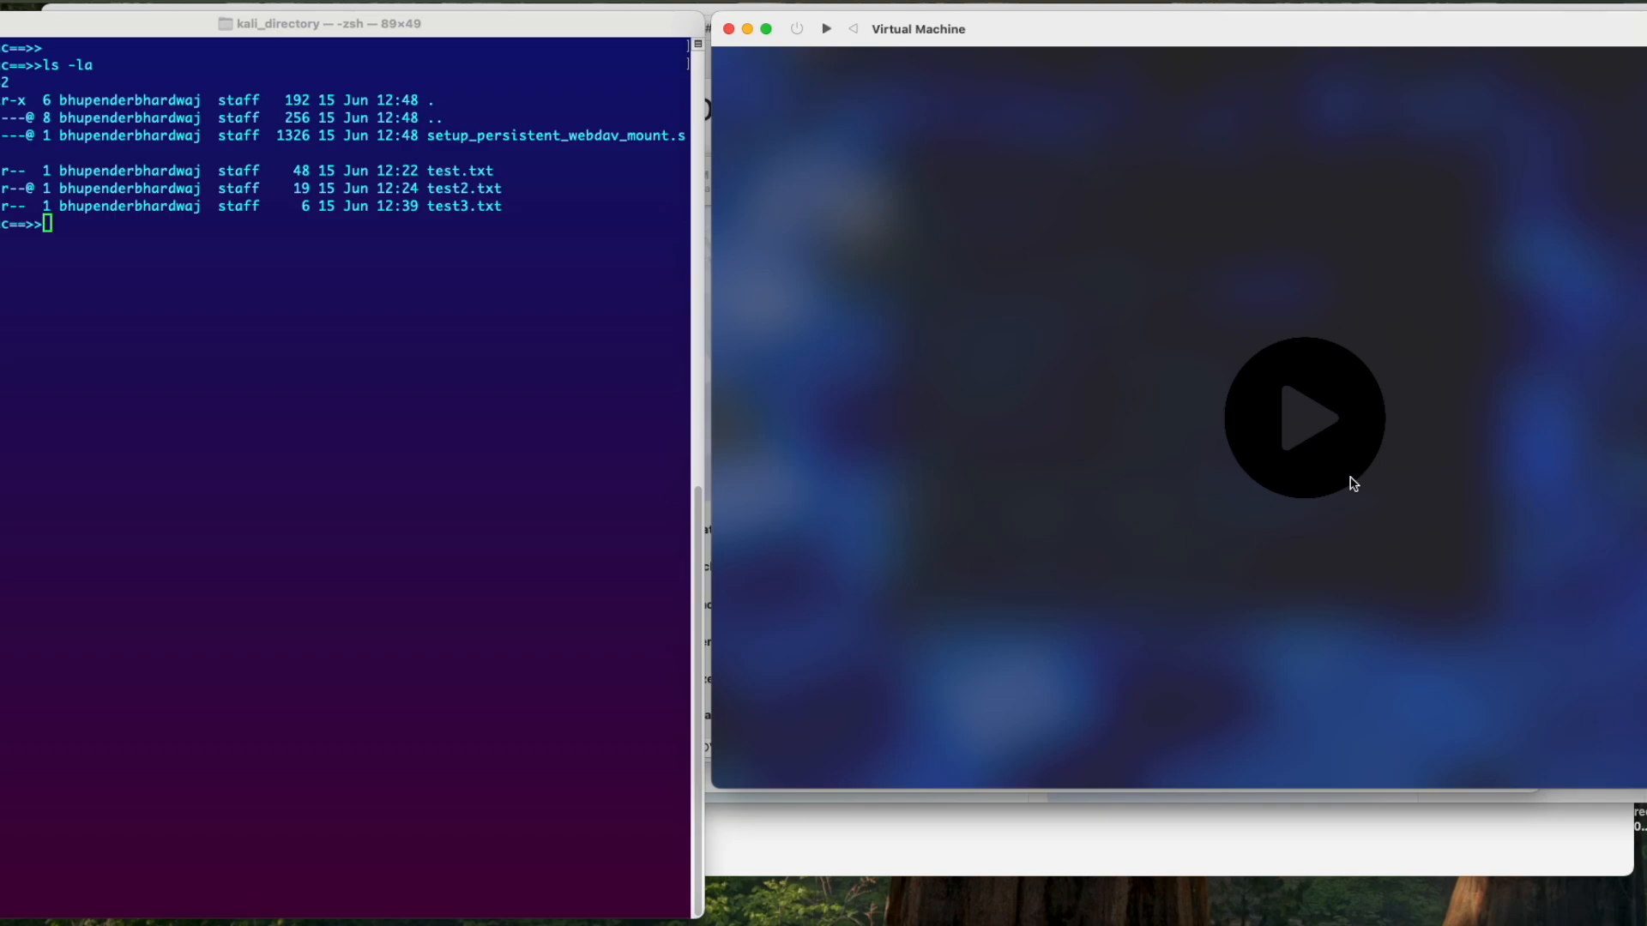
pyautogui.click(1303, 427)
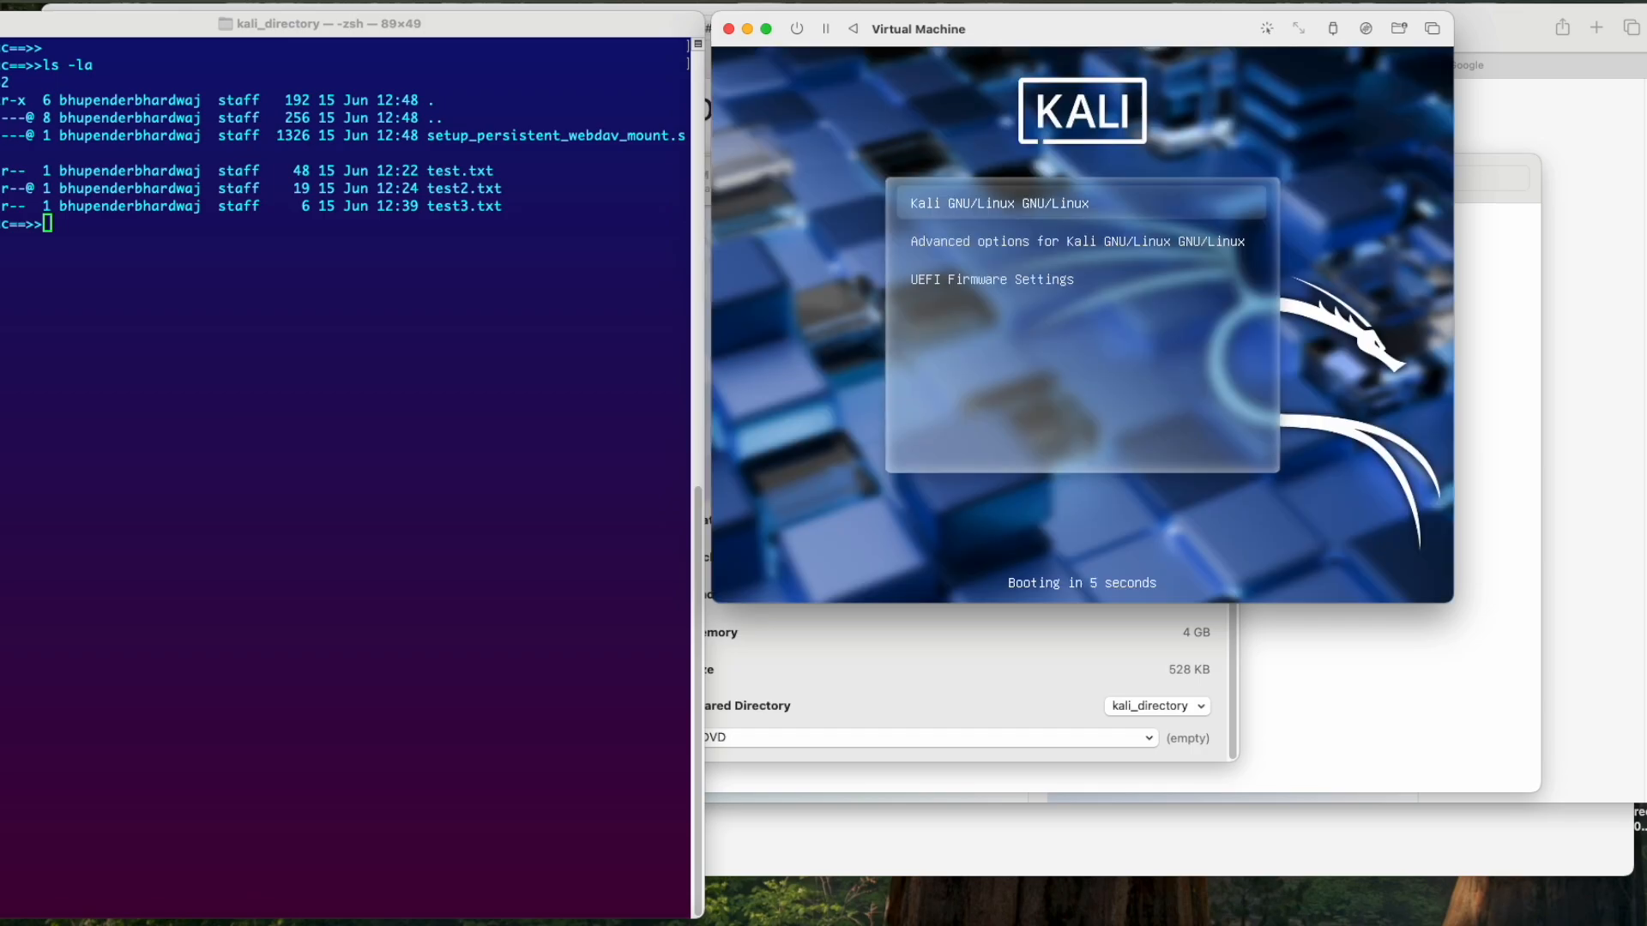
pyautogui.press('Return')
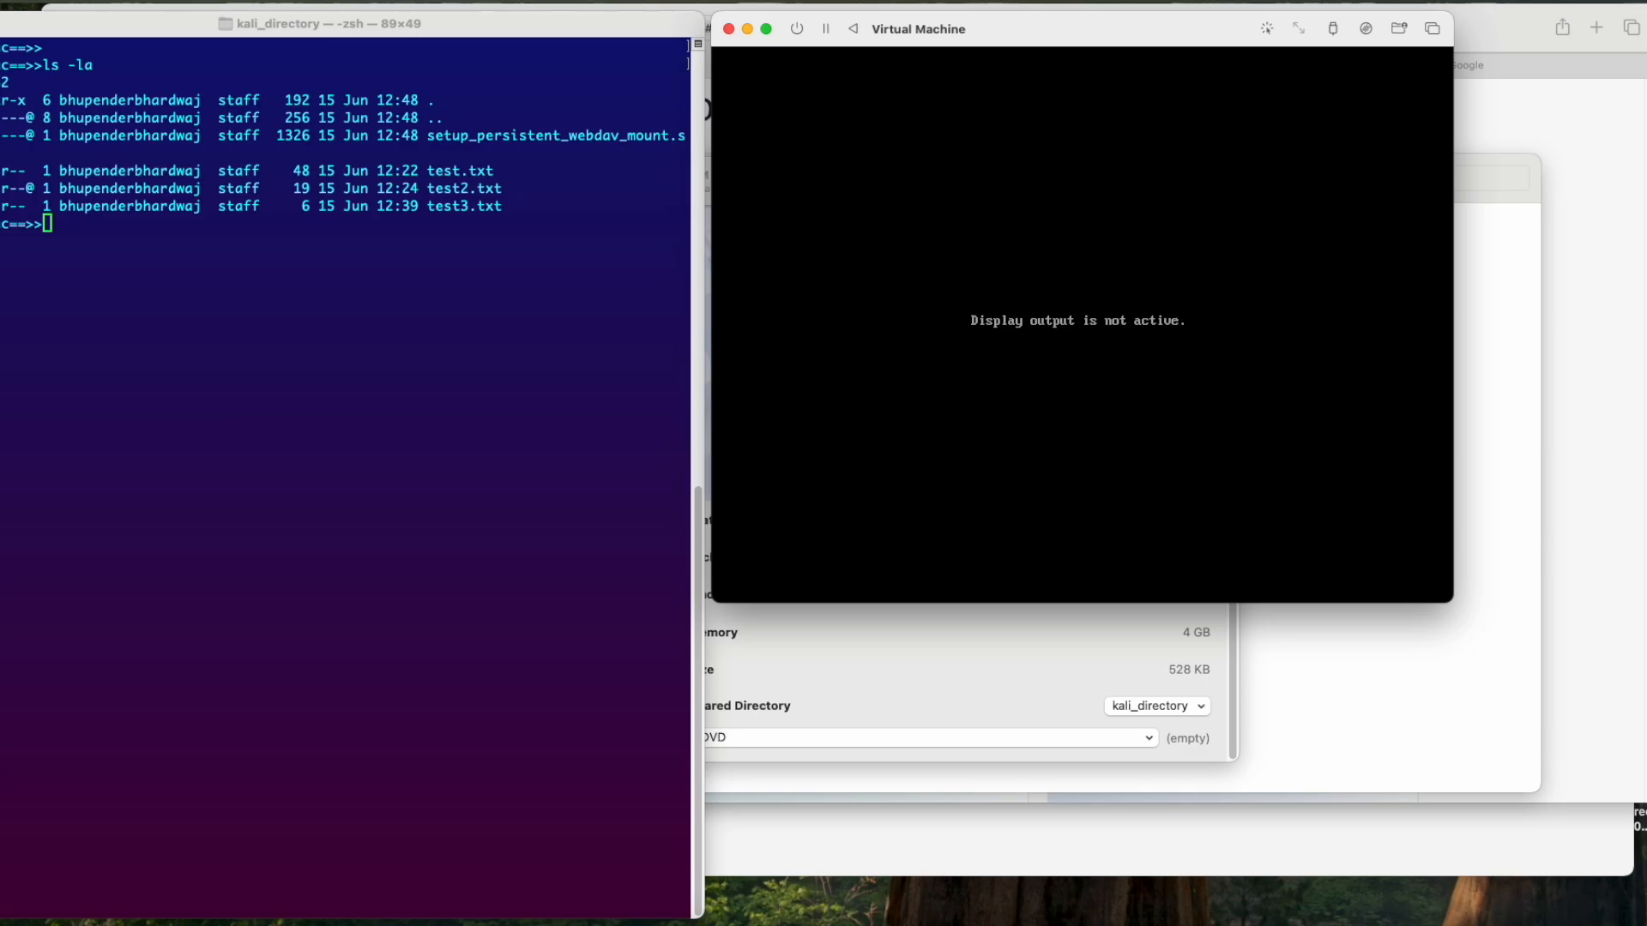
# Step: Log in to Kali as kali-temp with the account password
pyautogui.write('kali-temp')
pyautogui.press('Tab')
pyautogui.write('kalitemp')
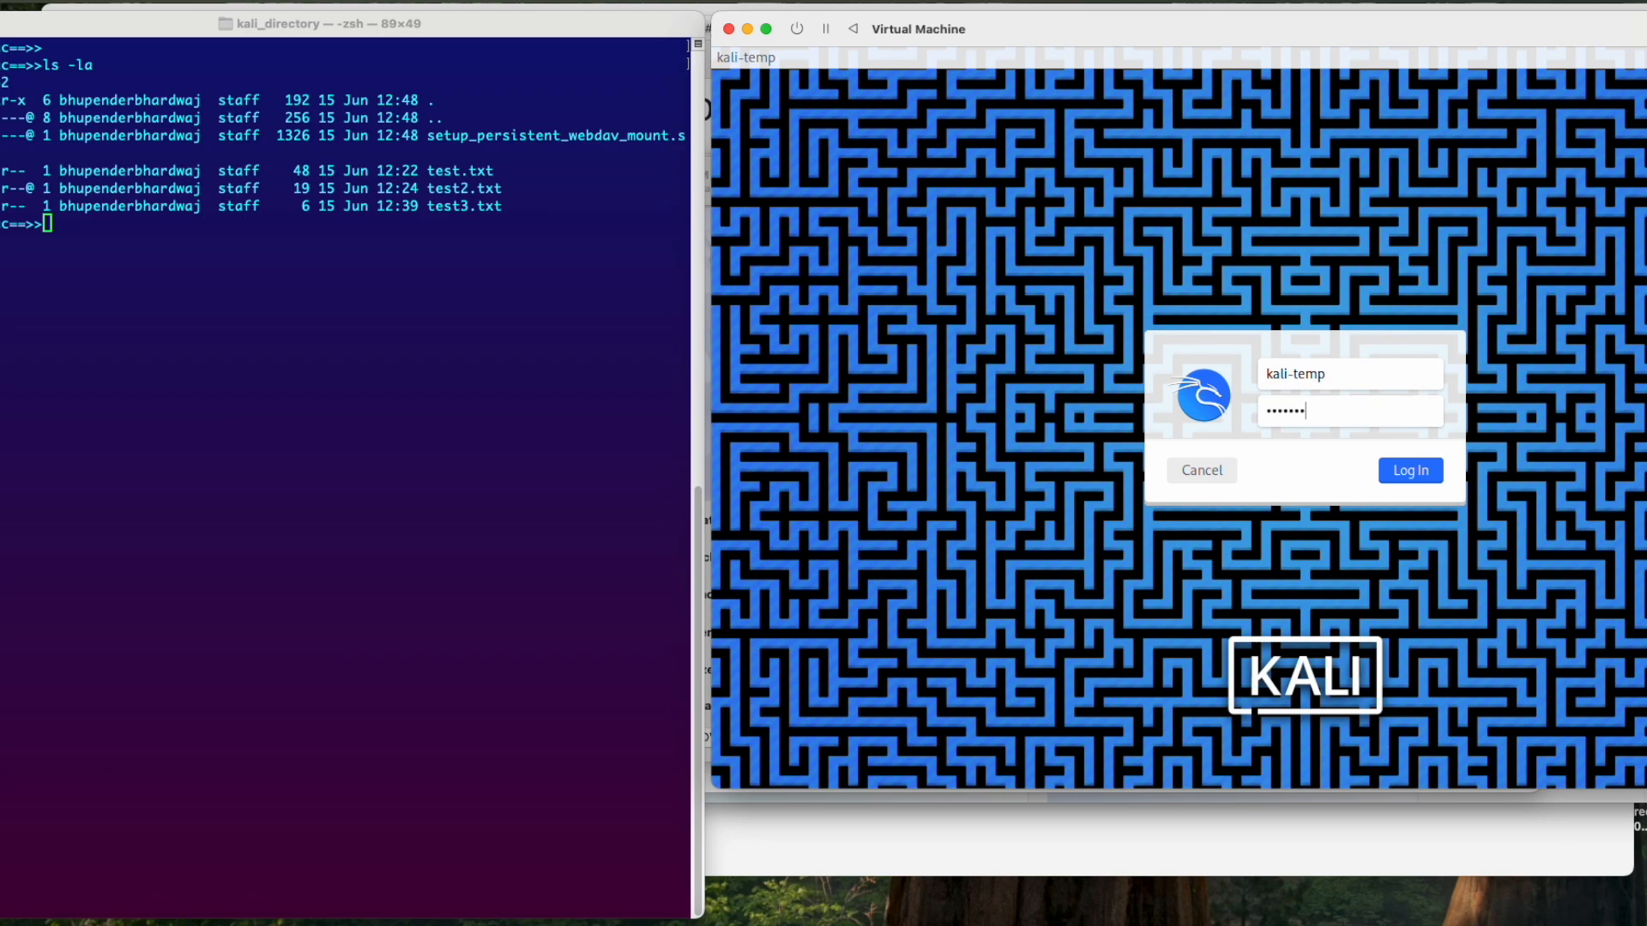
pyautogui.press('Return')
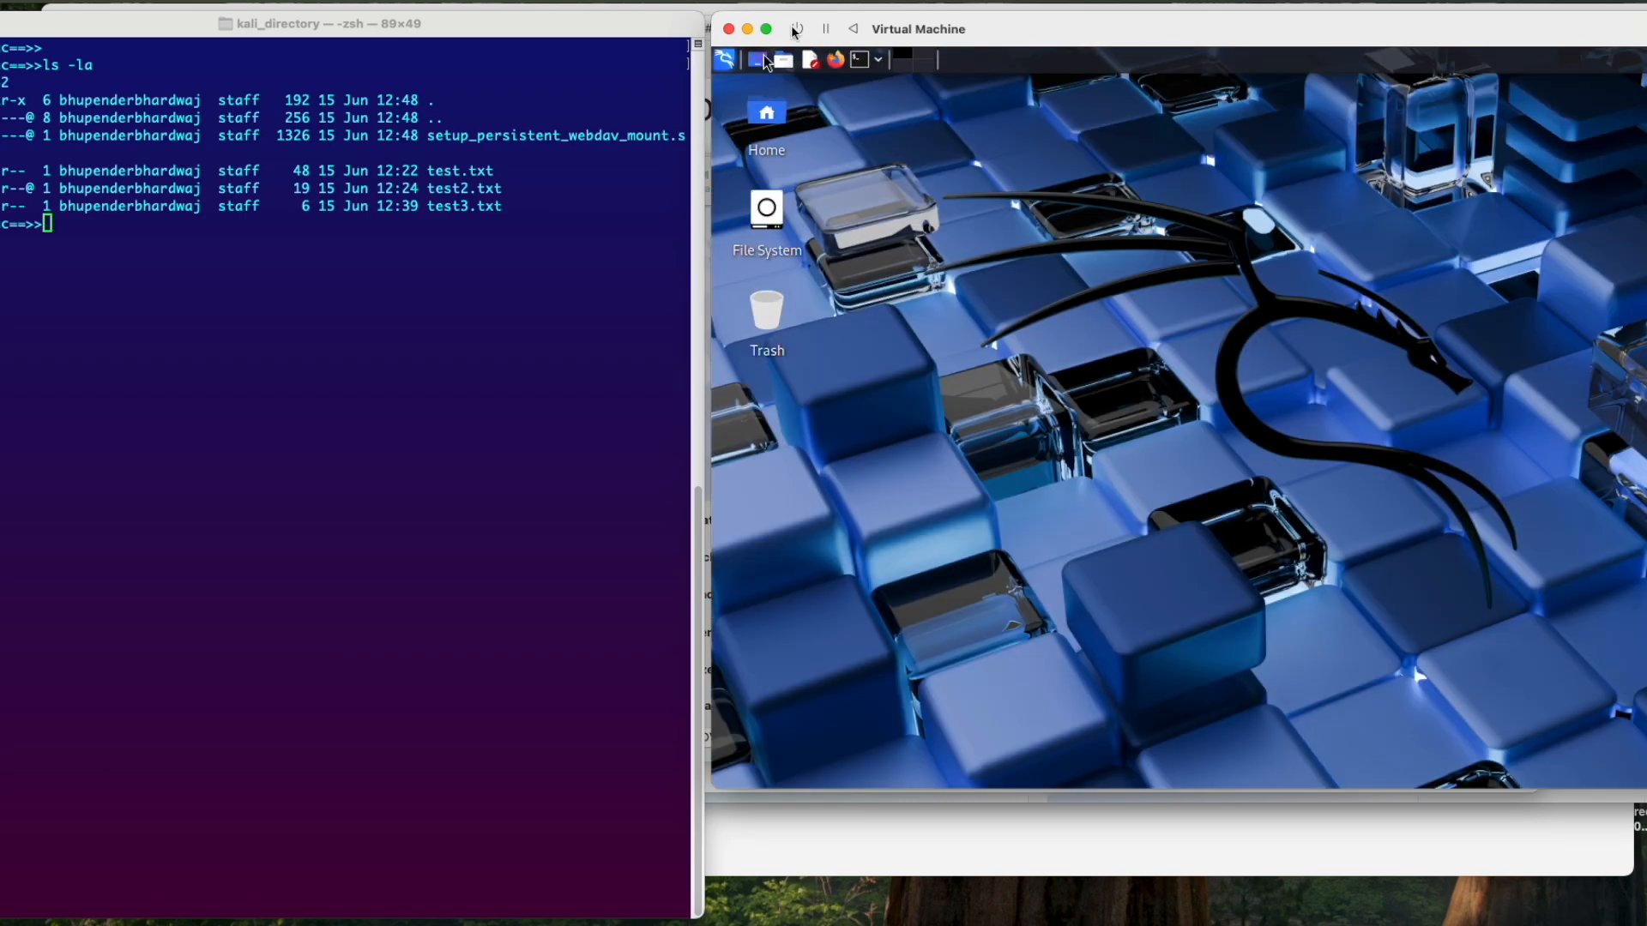
# Step: Open a Kali terminal and list /mnt/kali_directory with ls -la to check the mount after the restart
pyautogui.click(859, 60)
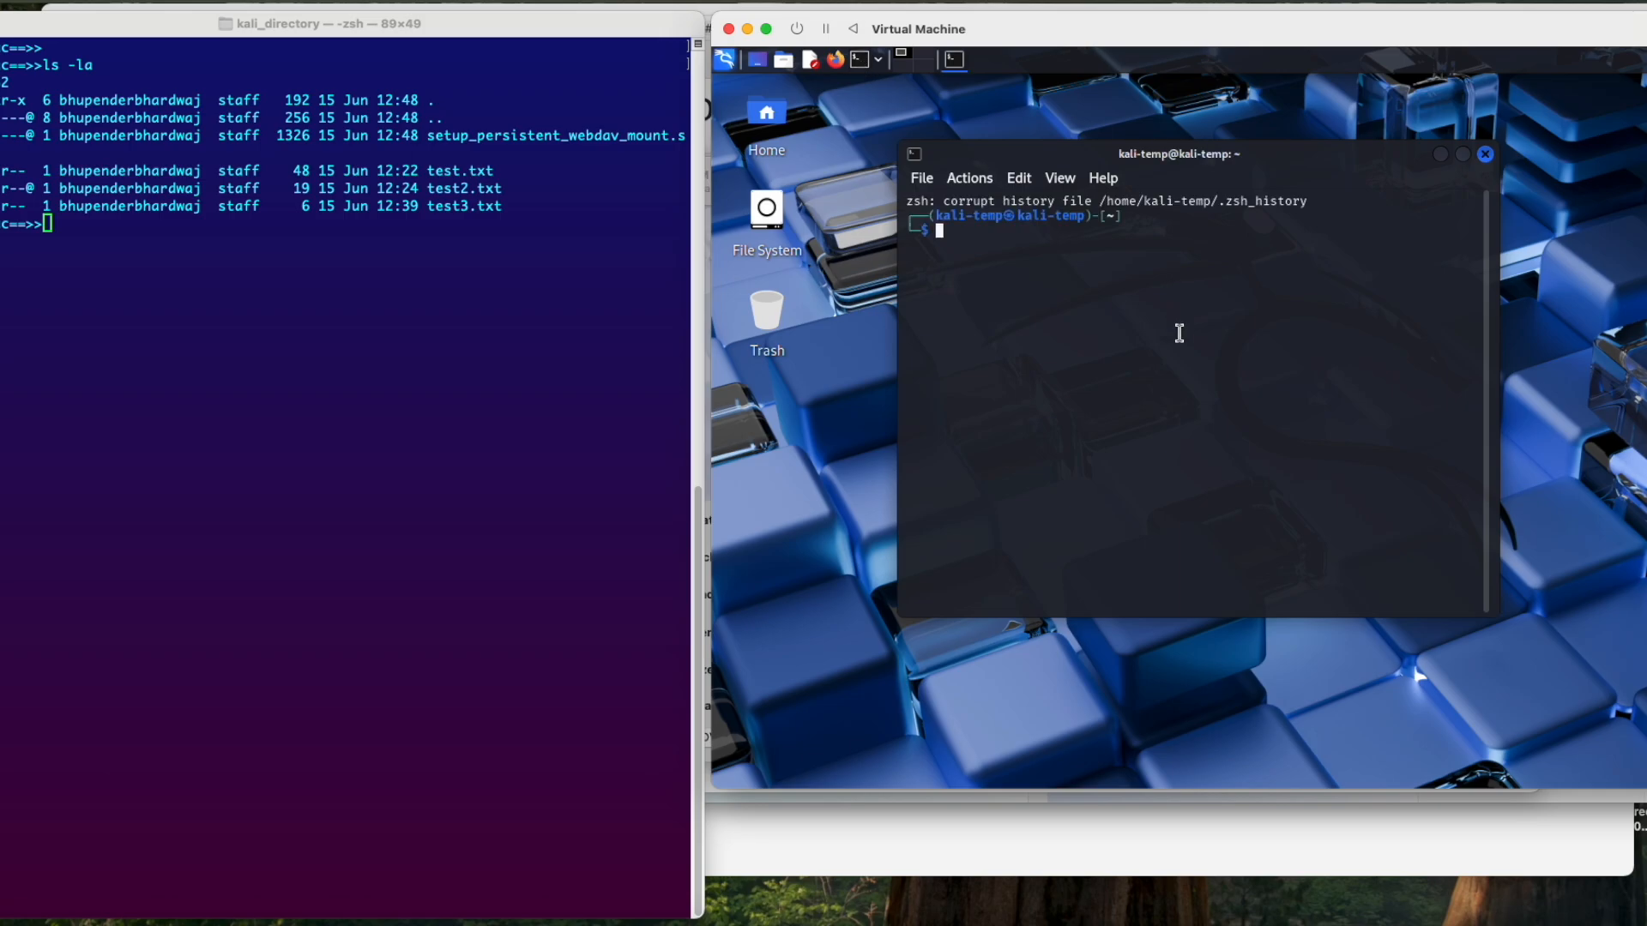
pyautogui.write('ls -la /mnt/ka')
pyautogui.press('Tab')
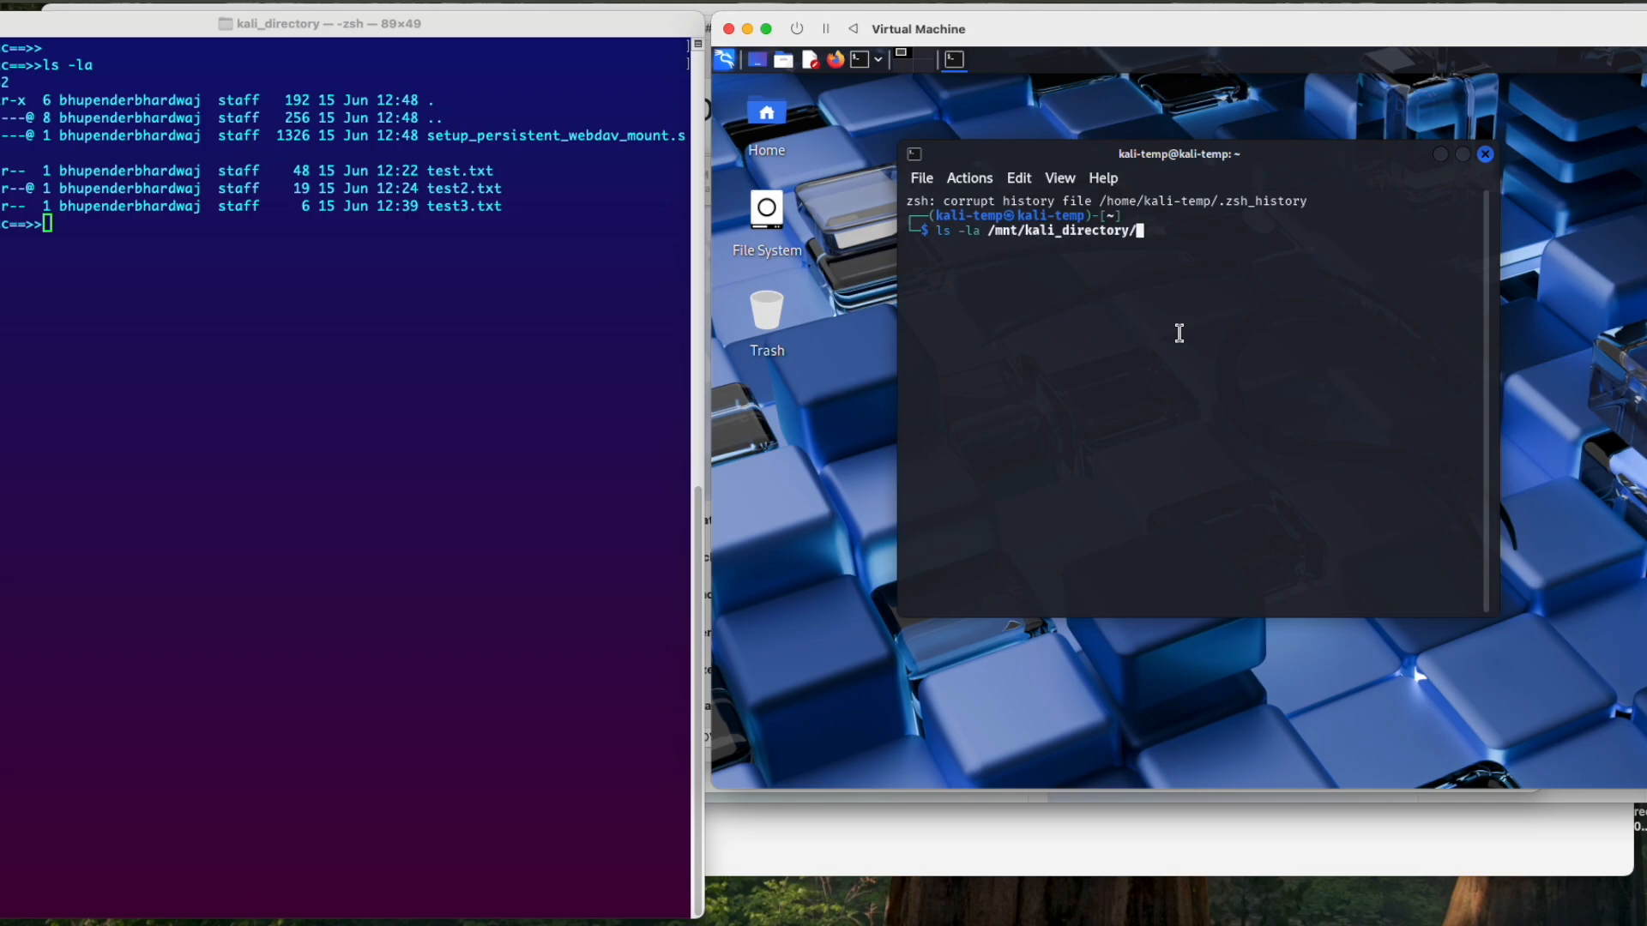
pyautogui.press('Return')
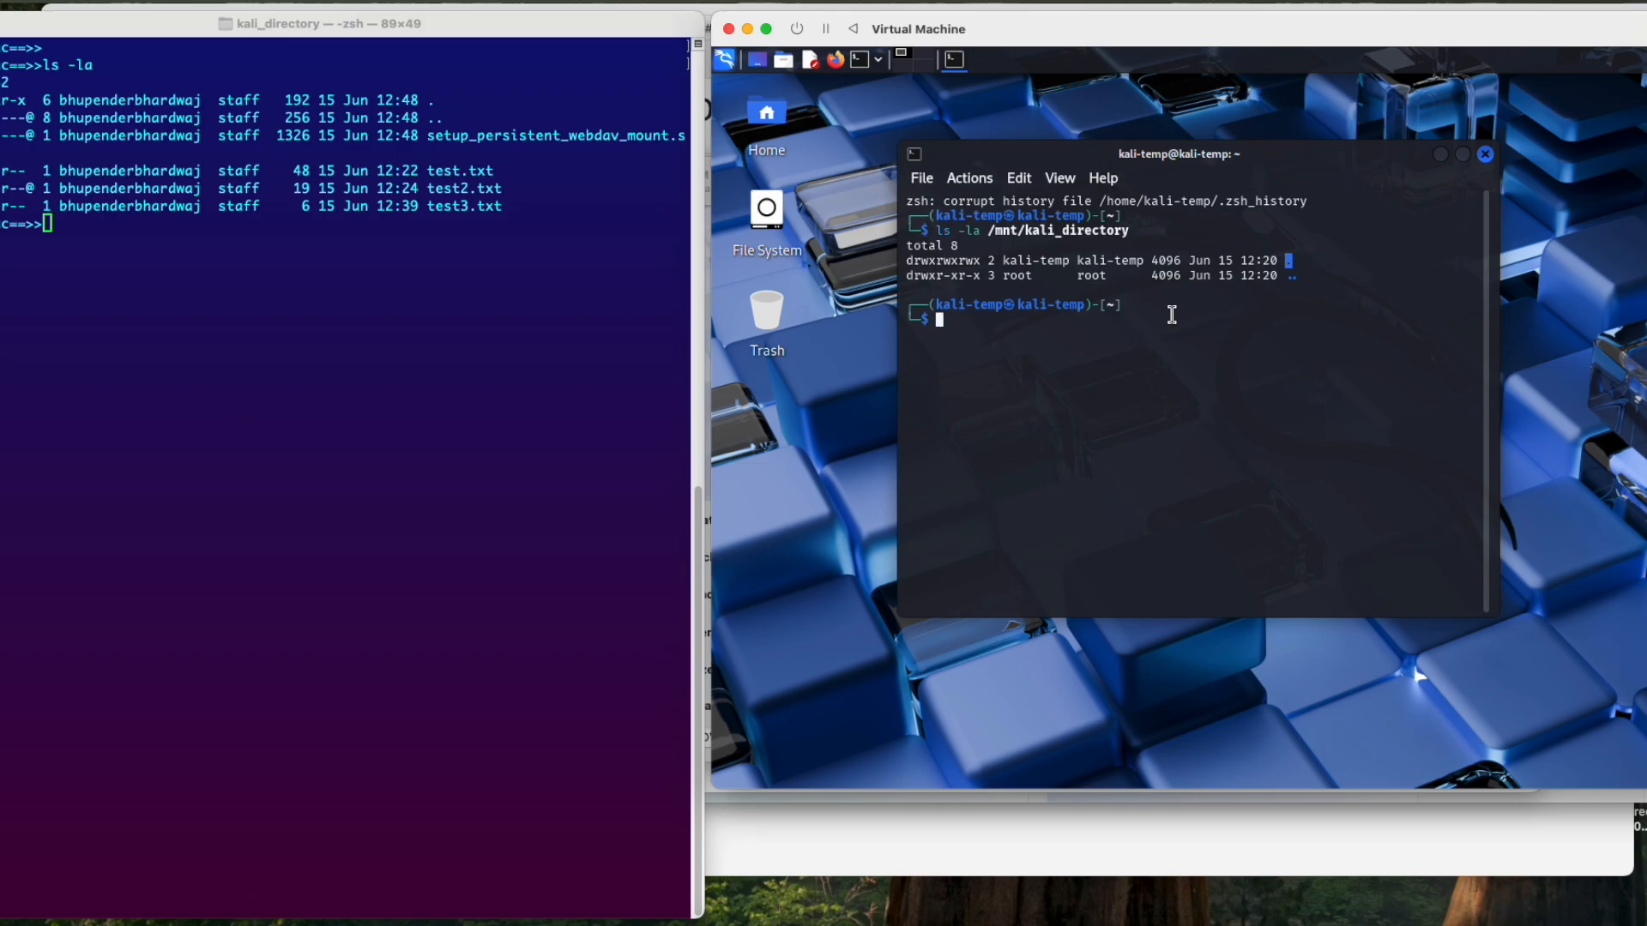
# Step: Show map_drive.sh with cat and examine its davfs mount and chmod 777 lines
pyautogui.write('cat map_drive.sh')
pyautogui.press('Return')
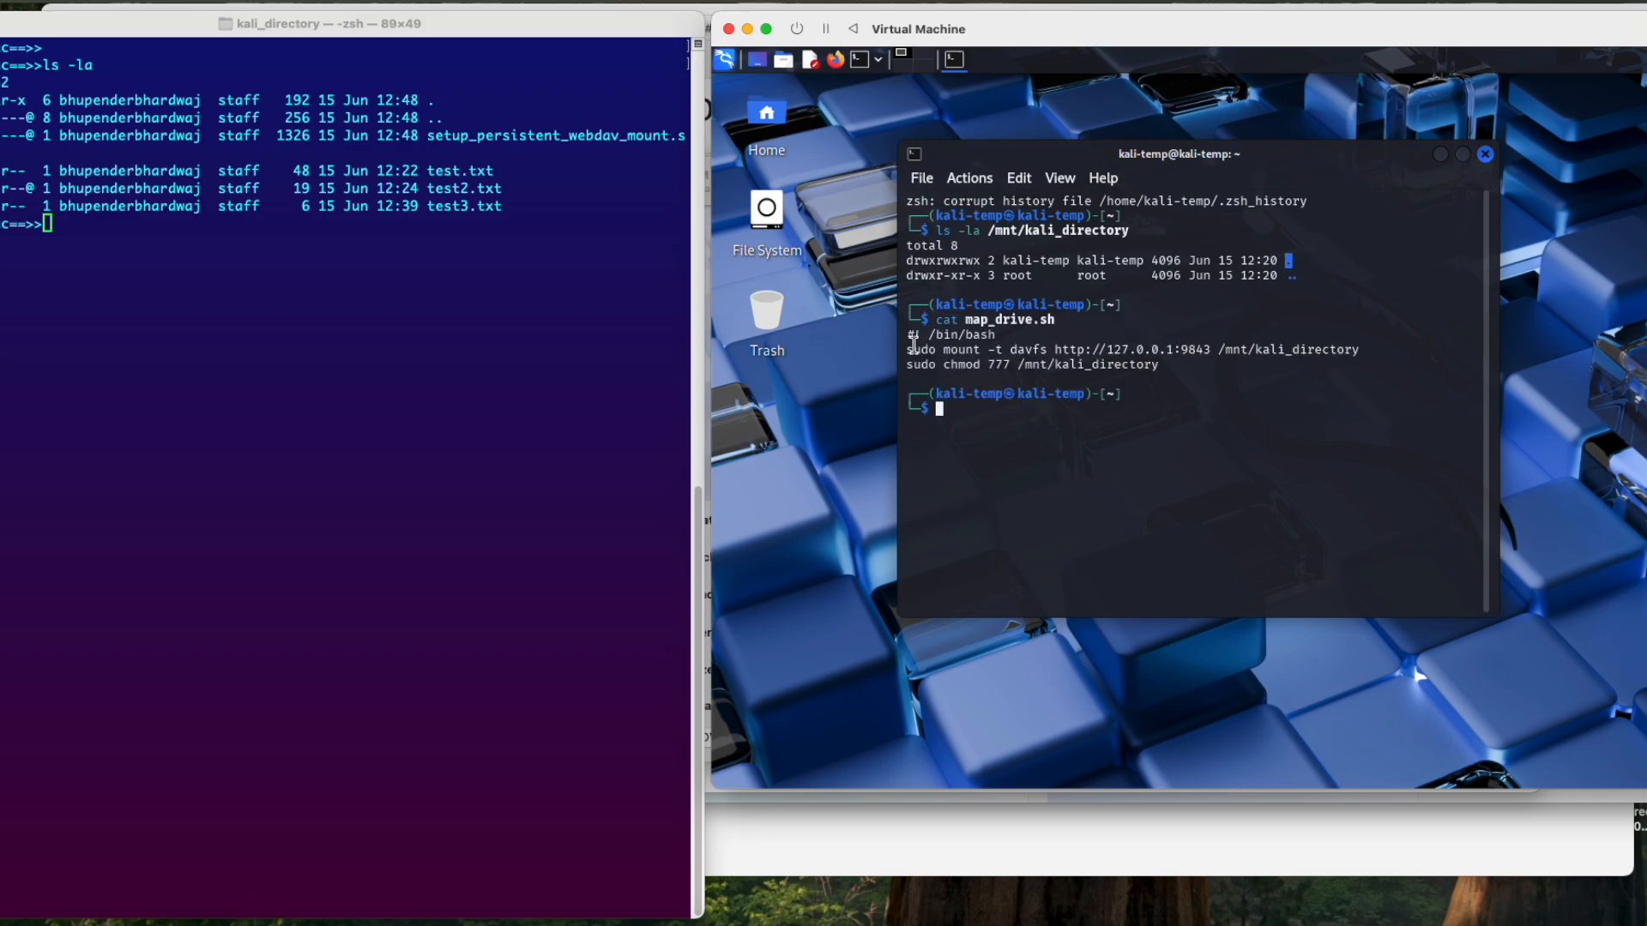
pyautogui.moveTo(907, 345); pyautogui.dragTo(1374, 356)
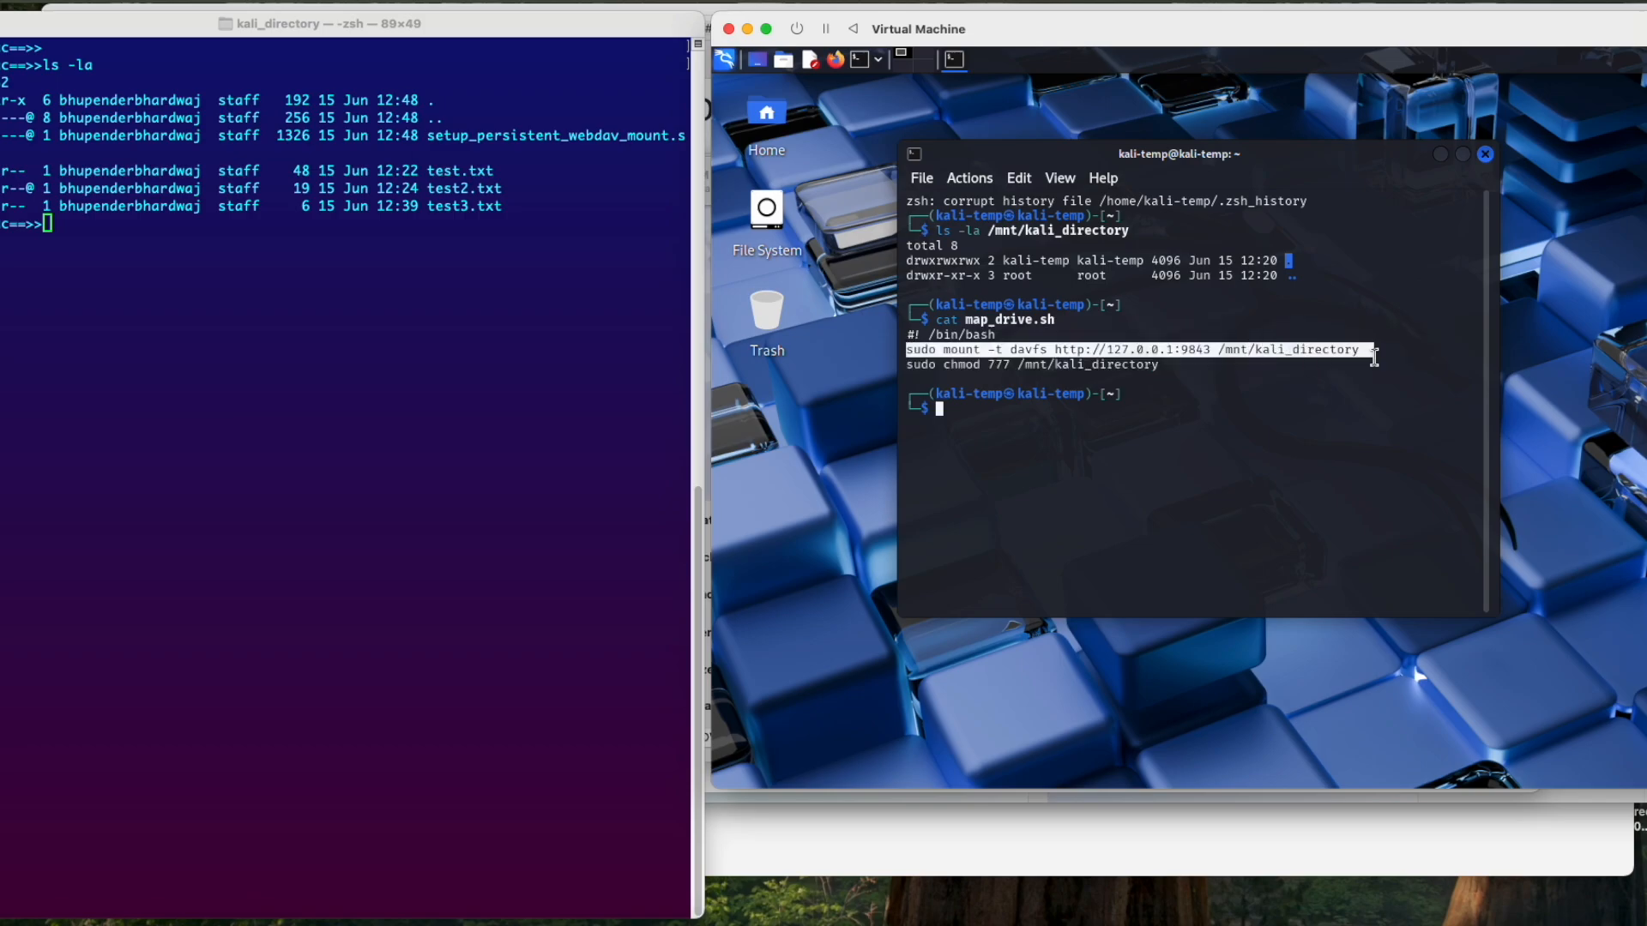
pyautogui.click(1070, 371)
pyautogui.moveTo(1163, 366); pyautogui.dragTo(913, 367)
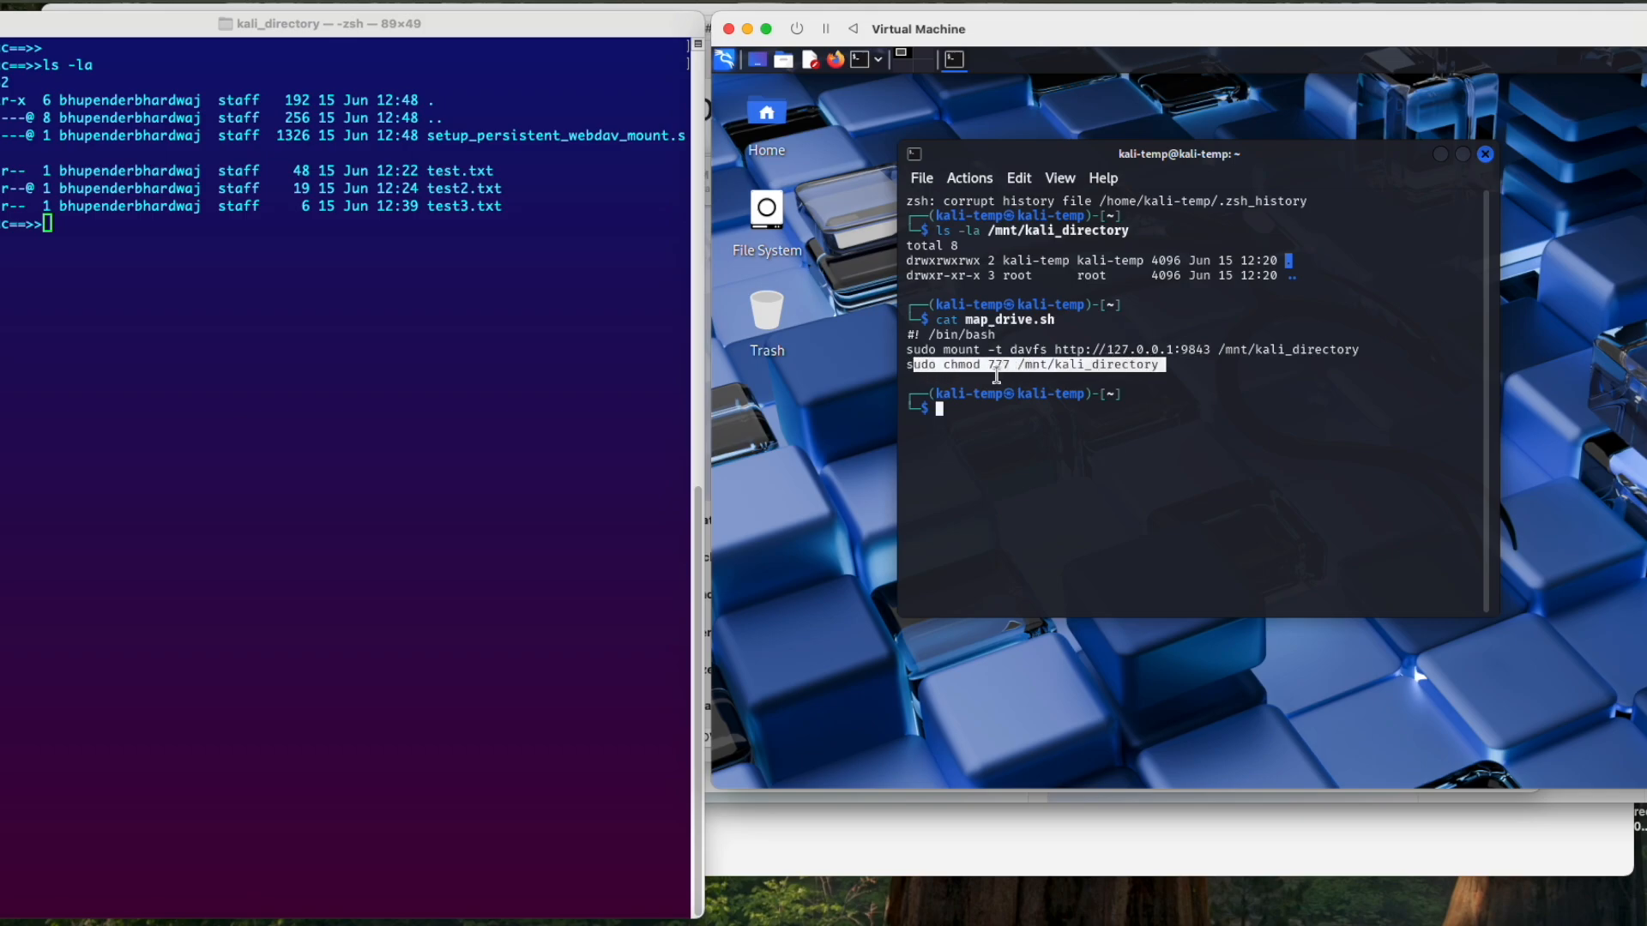
pyautogui.click(986, 426)
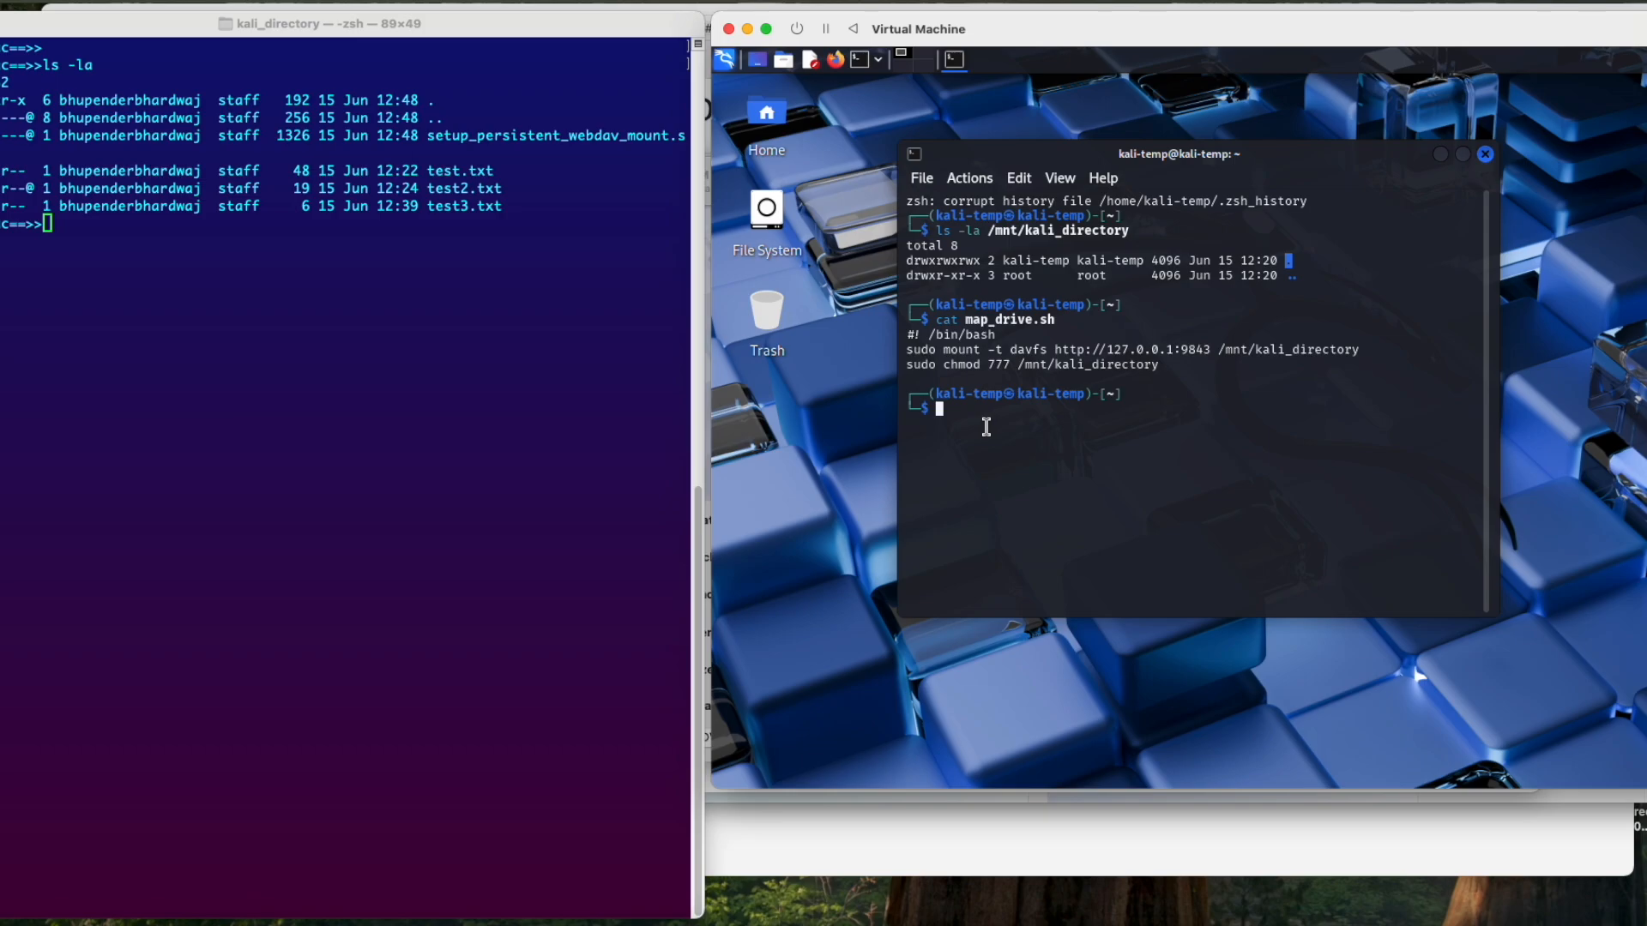
# Step: Check the permissions of map_drive.sh in the home folder with ls -la | grep -i map
pyautogui.write('s')
pyautogui.press('BackSpace')
pyautogui.write('ls -la | grep -ma')
pyautogui.press('Tab')
pyautogui.press('BackSpace')
pyautogui.press('BackSpace')
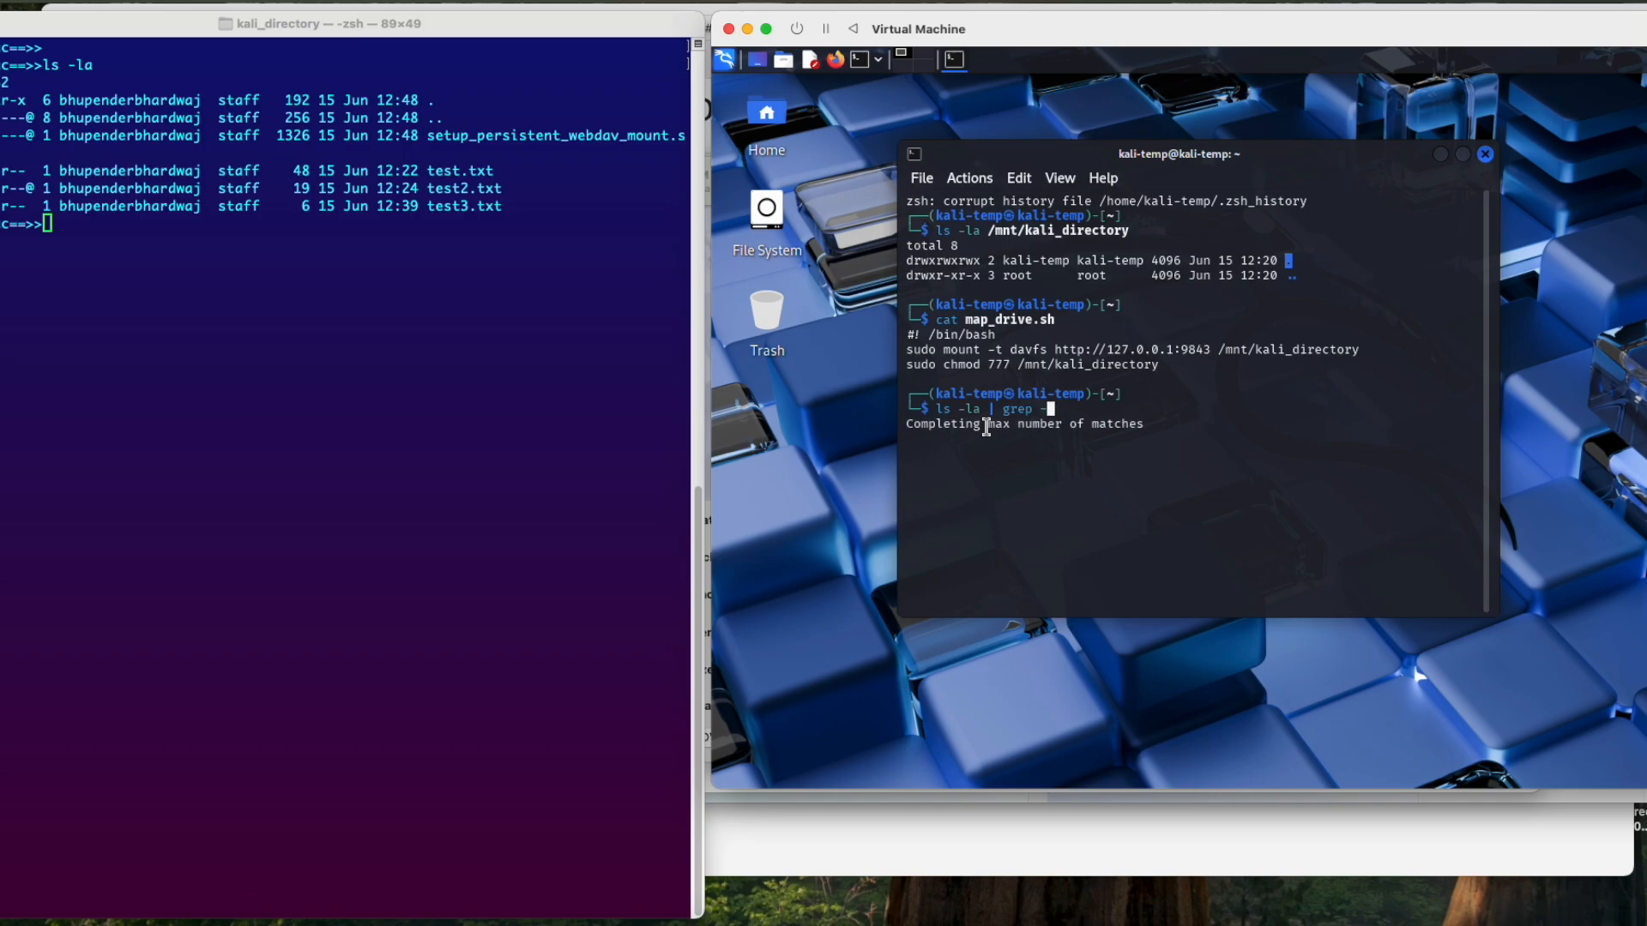
pyautogui.write('i map')
pyautogui.press('Return')
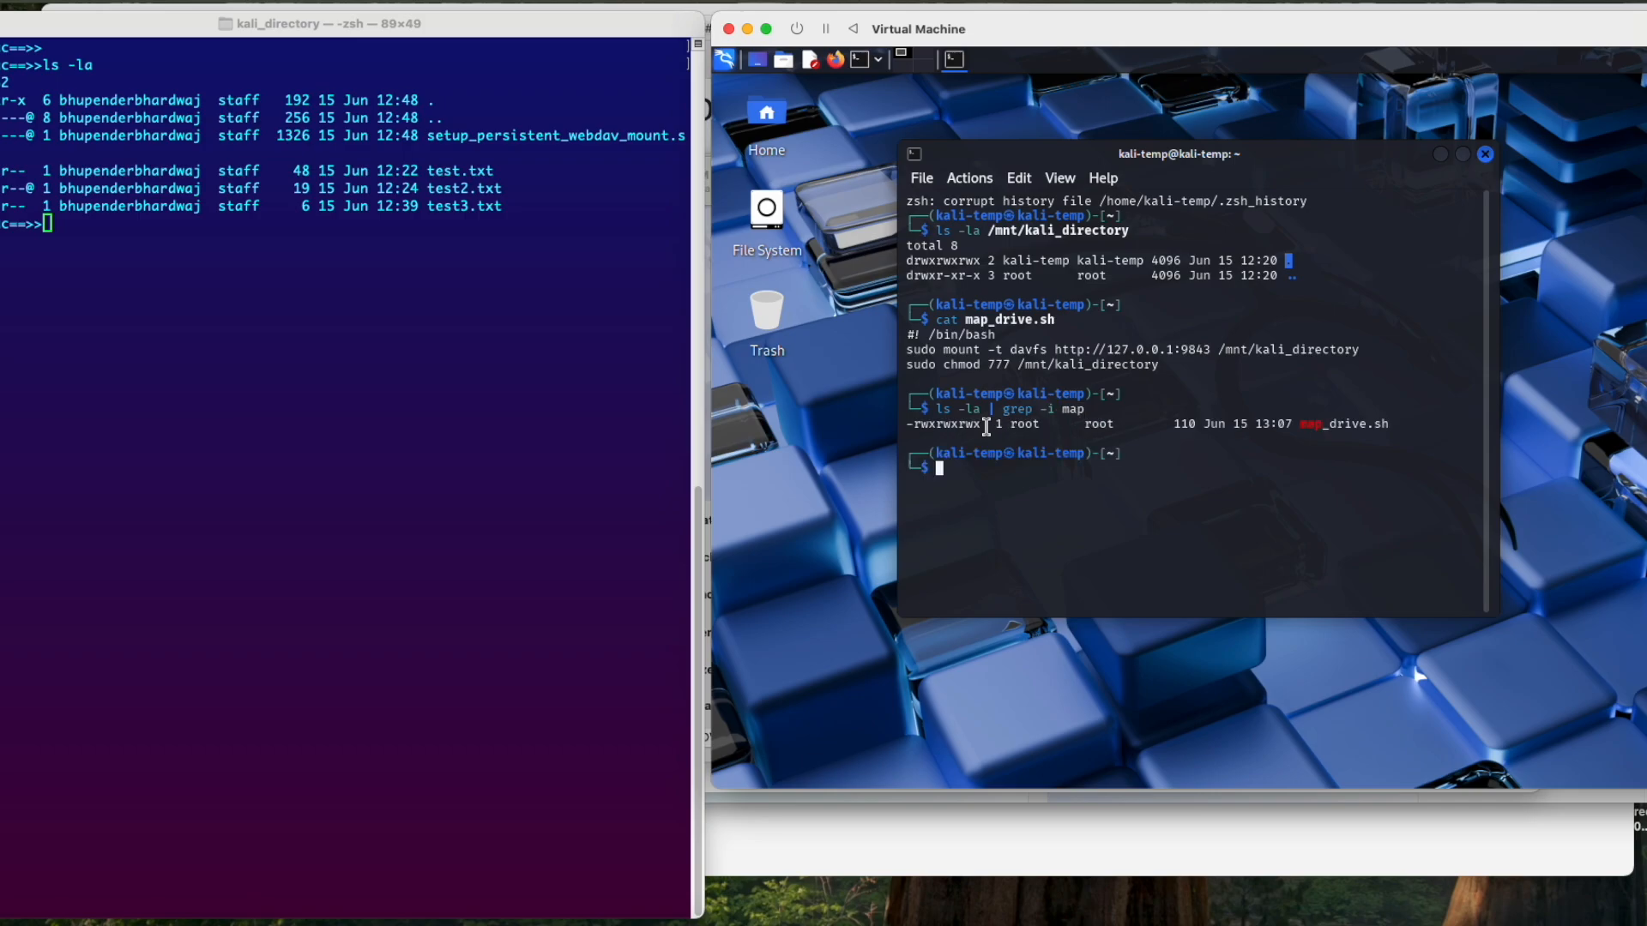
# Step: Run ./map_drive.sh and authorise its mount command with the sudo password
pyautogui.write('./map')
pyautogui.press('Tab')
pyautogui.press('Return')
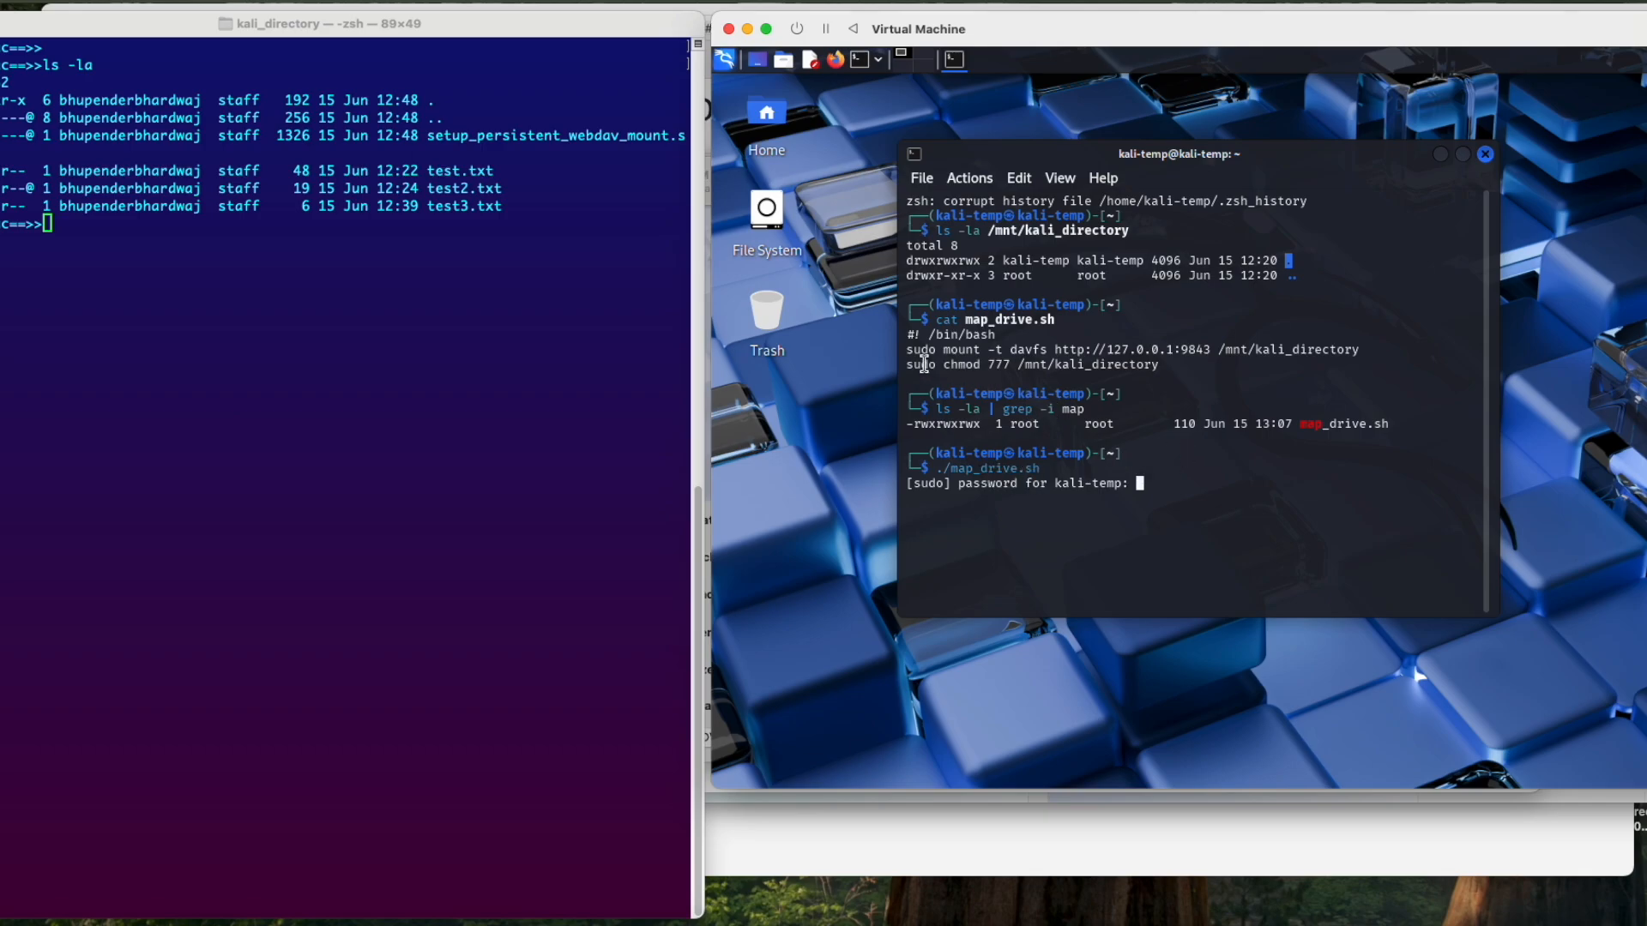
pyautogui.moveTo(904, 351); pyautogui.dragTo(1360, 350)
pyautogui.click(1262, 490)
pyautogui.press('Return')
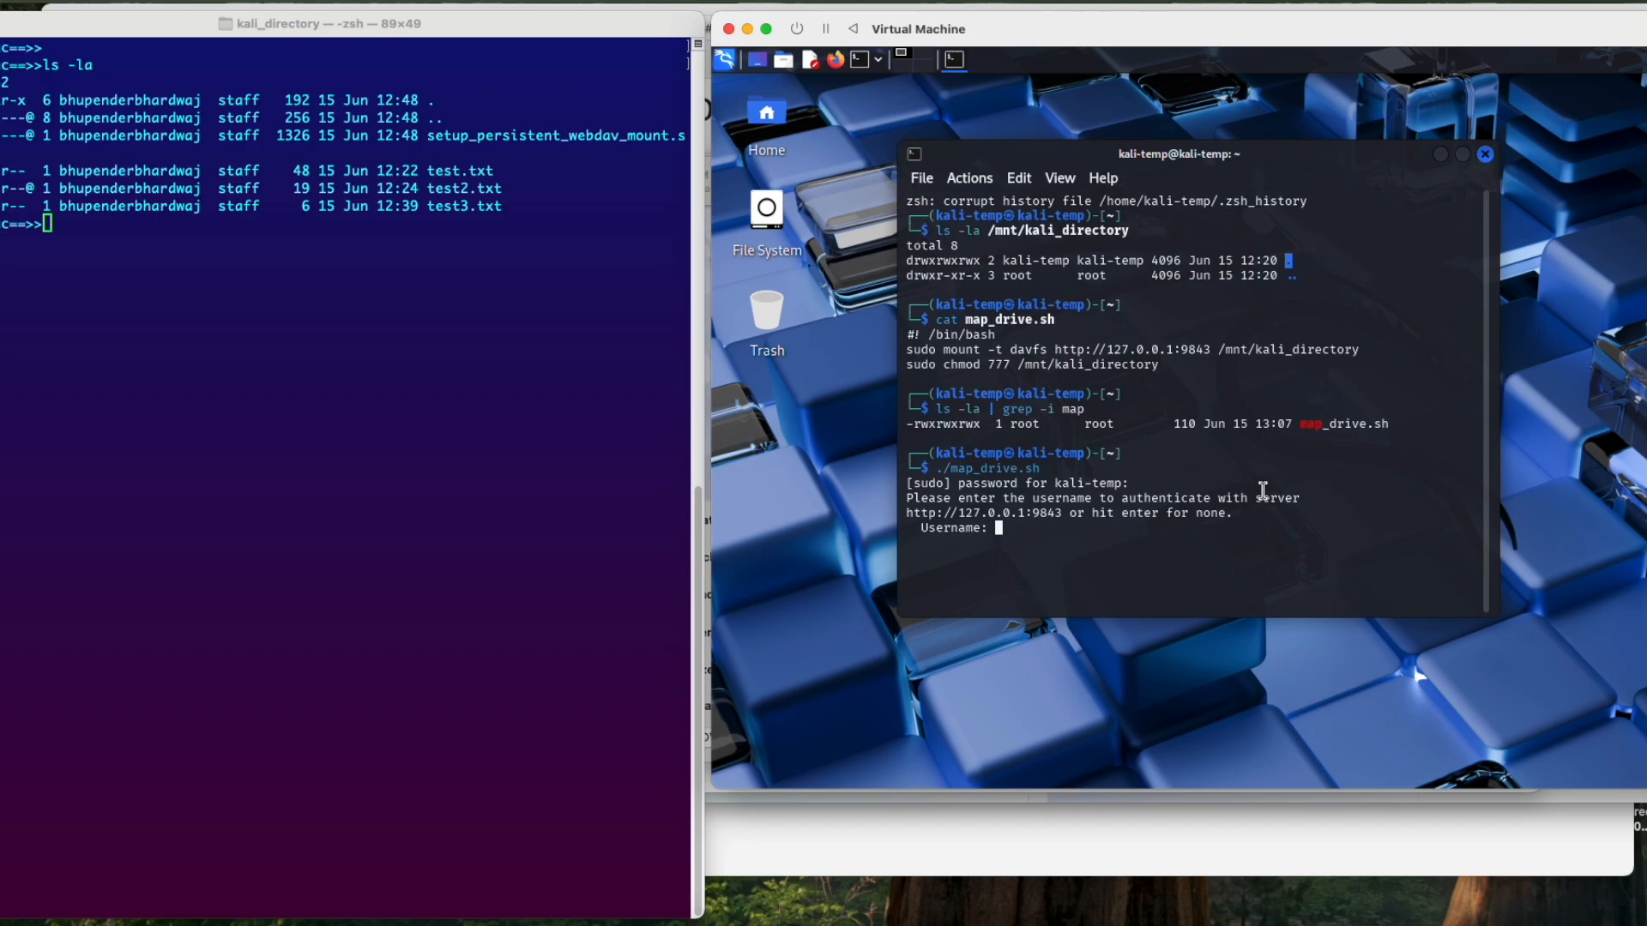
pyautogui.moveTo(1055, 350); pyautogui.dragTo(1372, 351)
pyautogui.click(1252, 472)
pyautogui.write('guest')
pyautogui.press('Return')
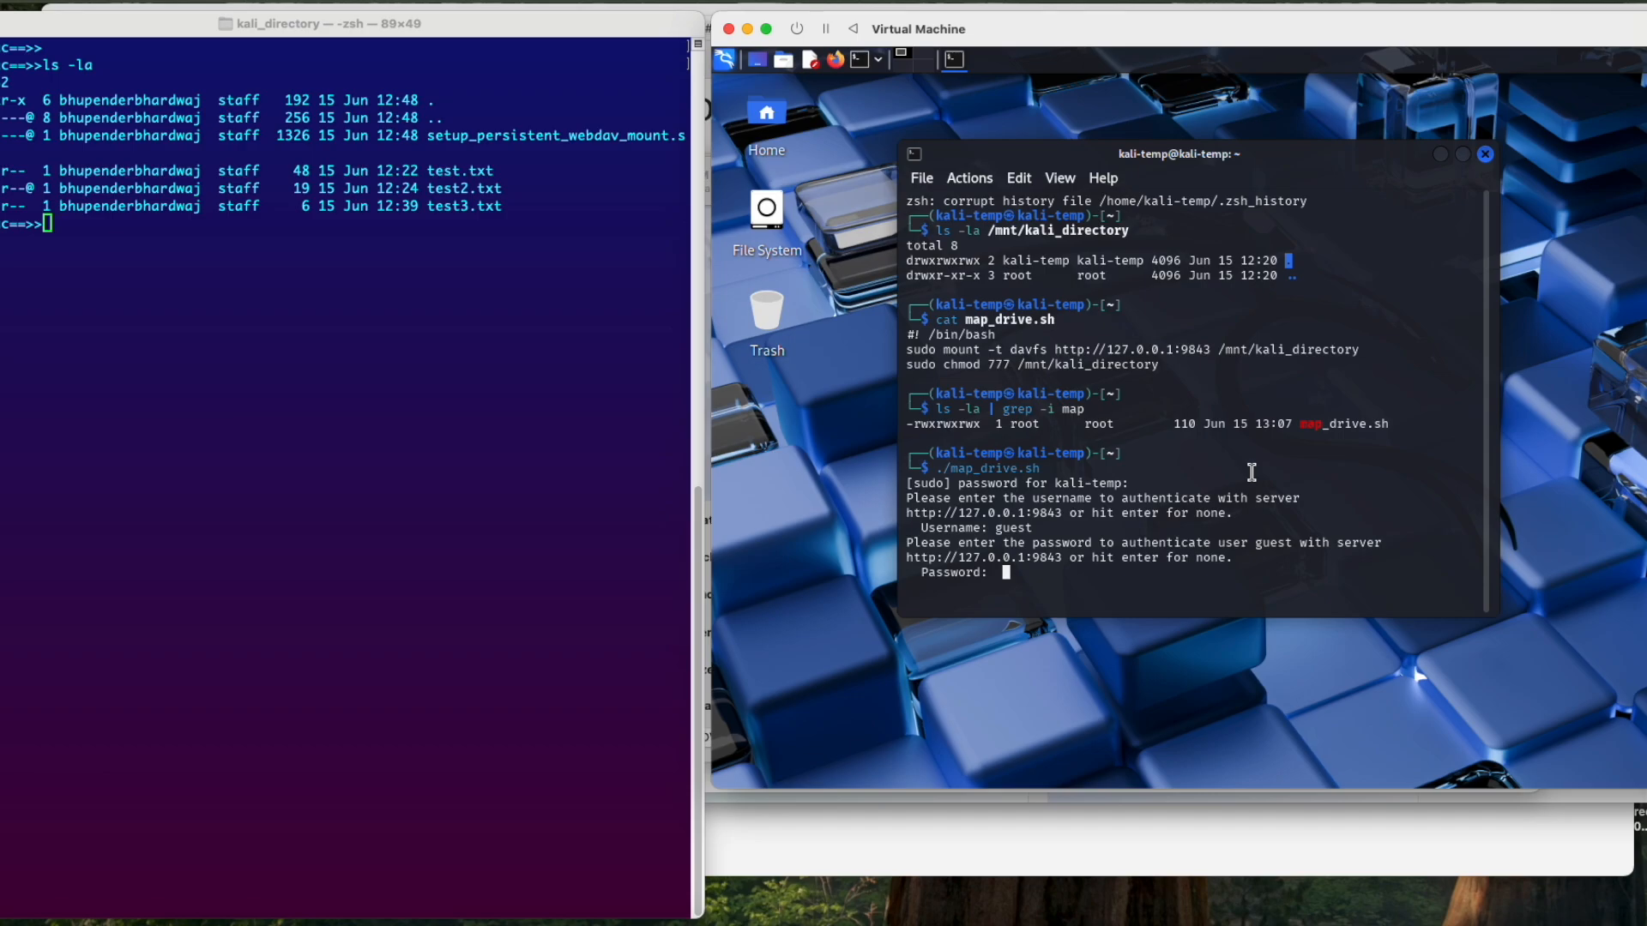
pyautogui.press('Return')
# Step: List the remounted shared folder from the home directory with ls -la /mnt/kali_directory
pyautogui.write('ls ')
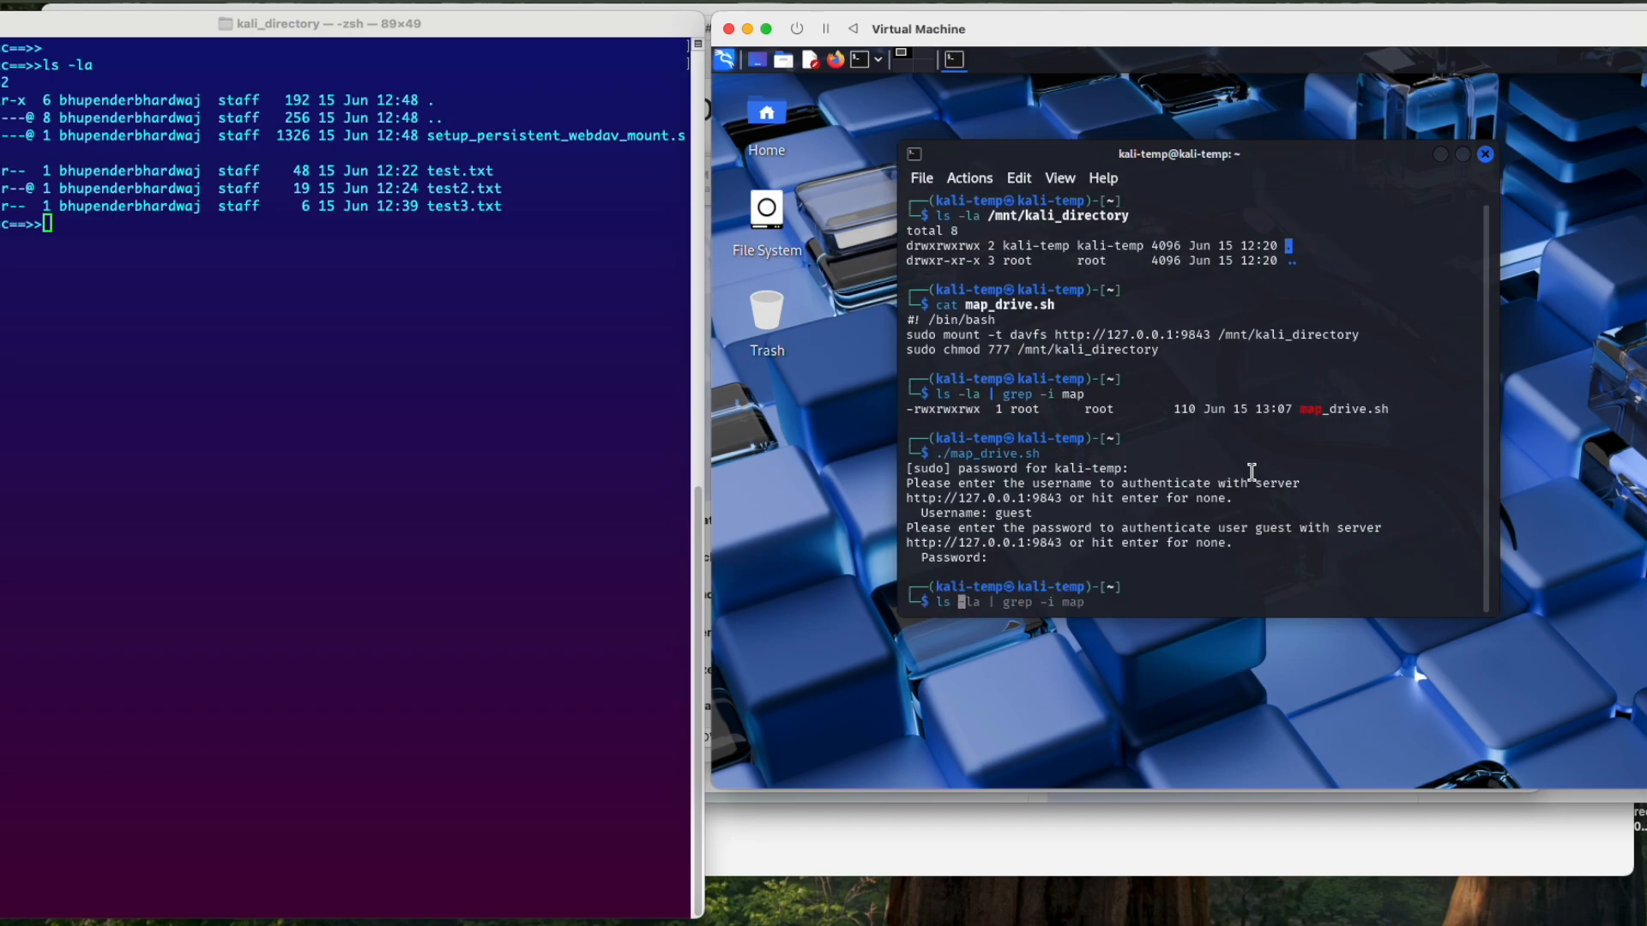
pyautogui.write('-la /mnt/')
pyautogui.press('Right')
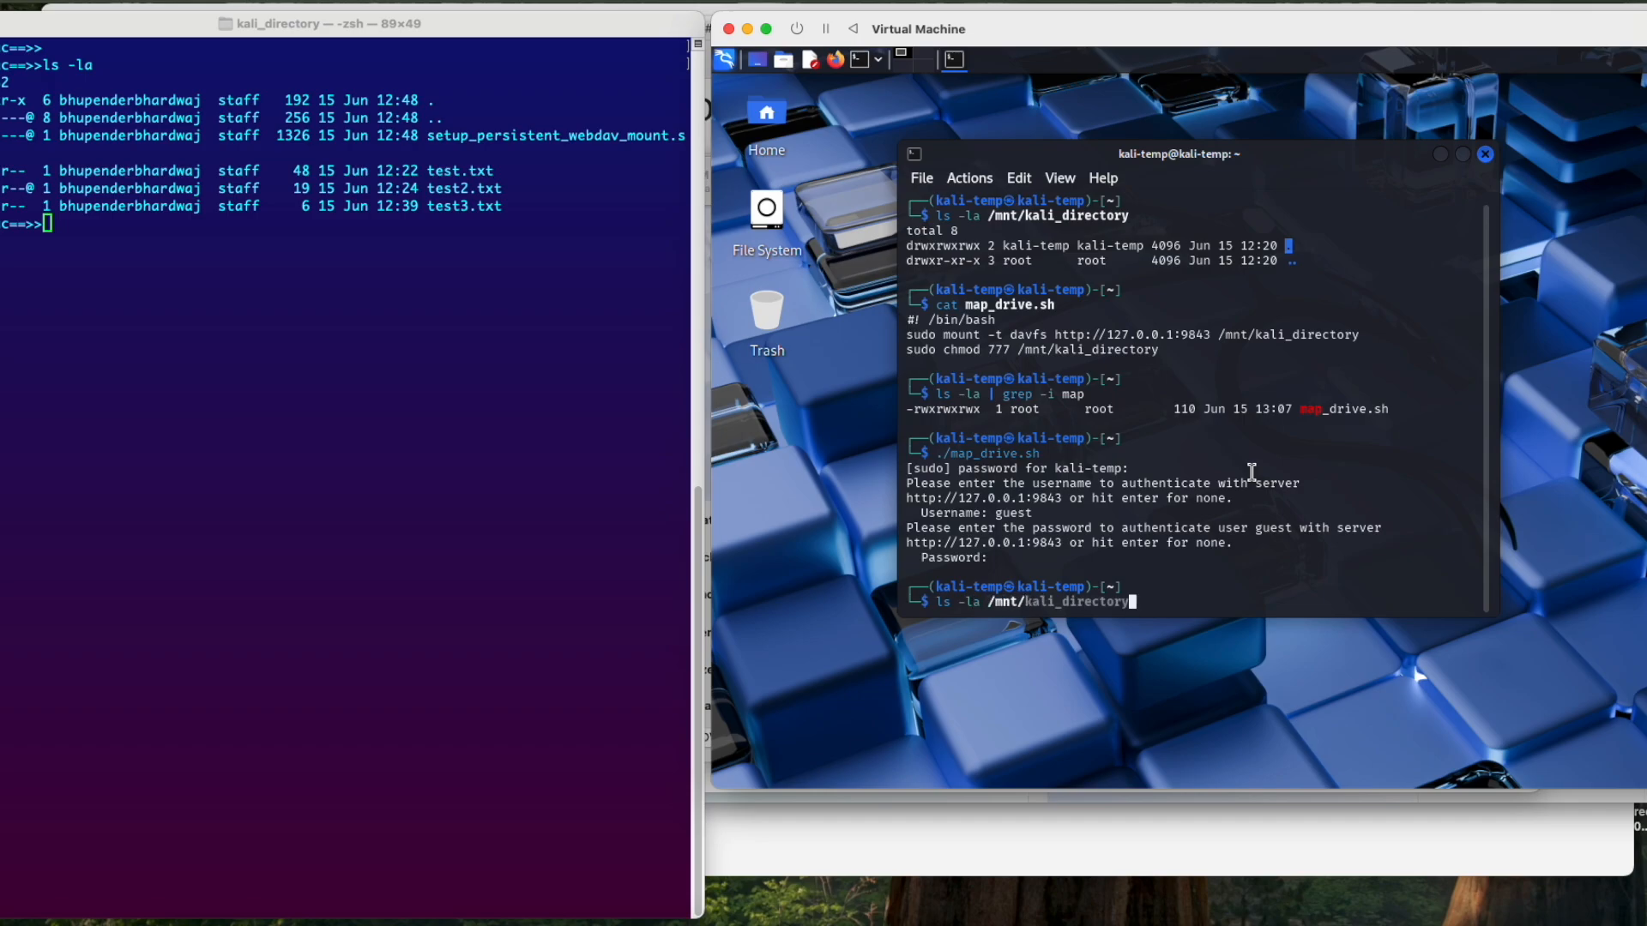
pyautogui.press('Return')
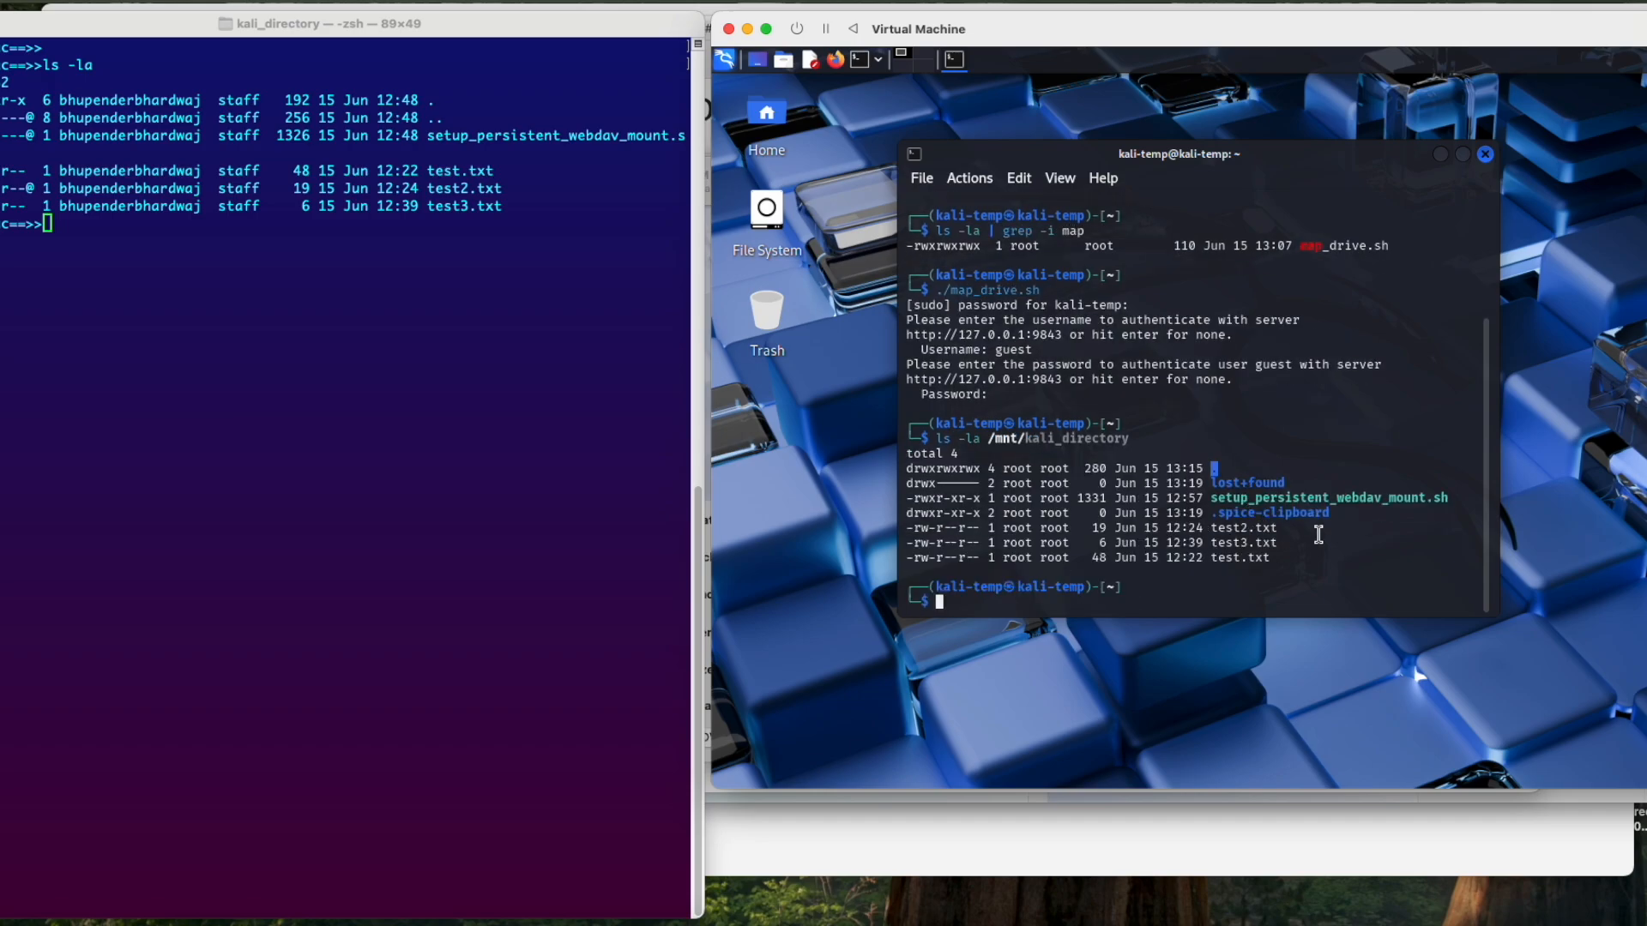
# Step: Change the Kali terminal's working directory to /mnt/kali_directory
pyautogui.write('cd /mnt/ka')
pyautogui.press('Right')
pyautogui.press('Return')
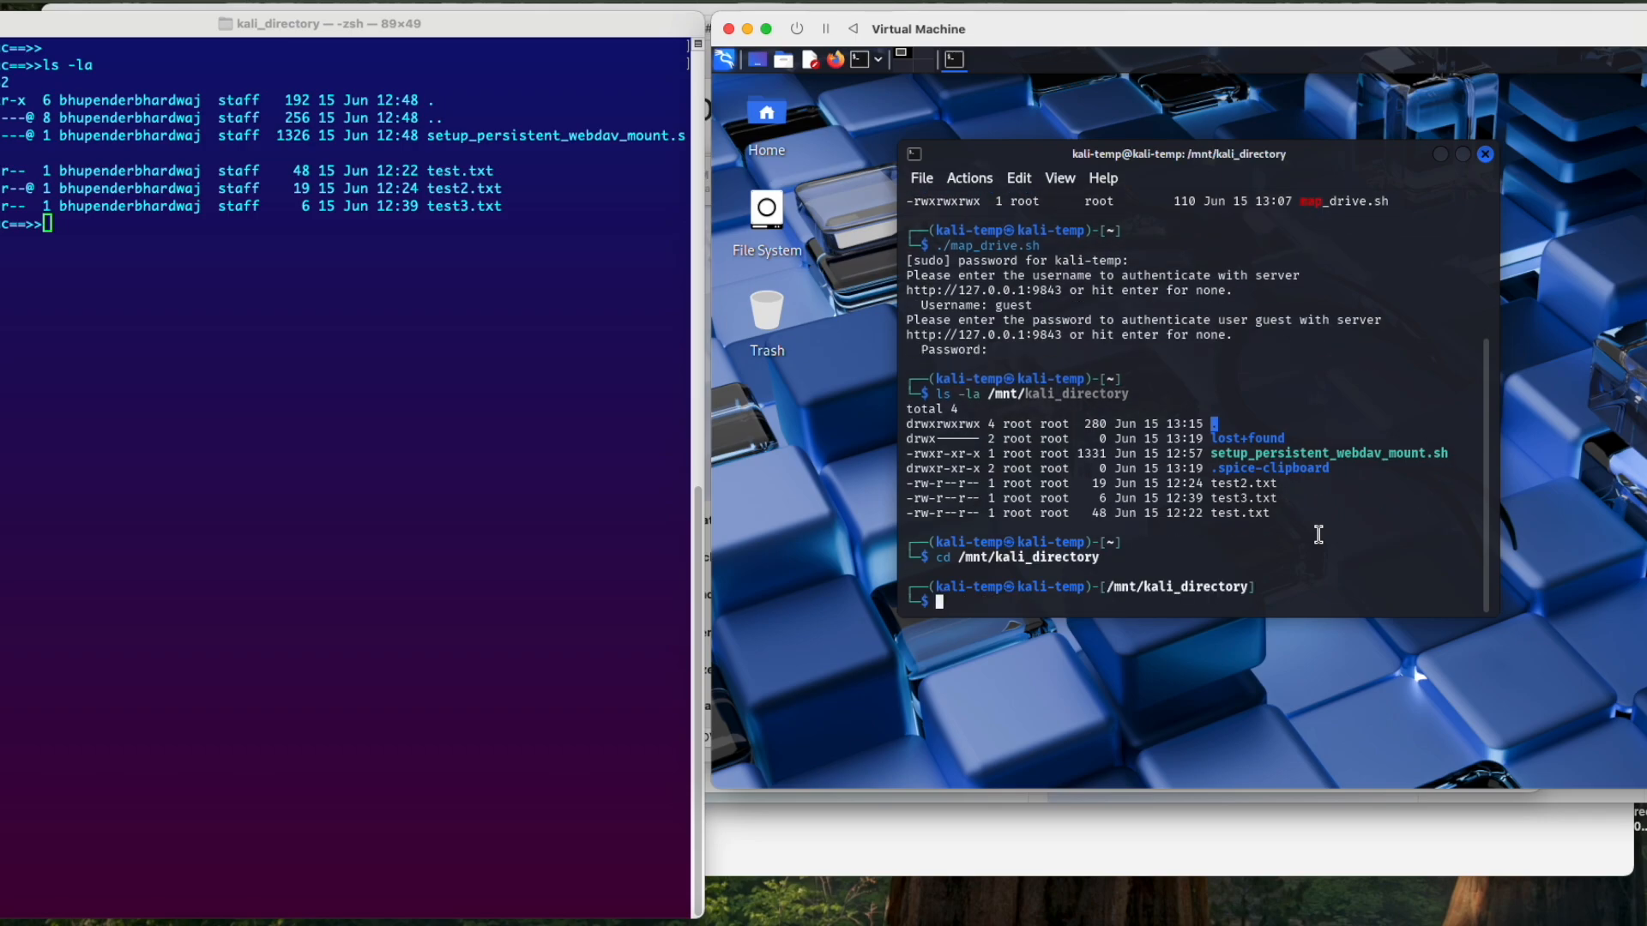
# Step: Copy test.txt to test4.txt in the shared folder and list its contents with ls -la
pyautogui.write('cp test.t')
pyautogui.press('Tab')
pyautogui.write('test4.txt')
pyautogui.press('Return')
pyautogui.write('ls -la')
pyautogui.press('Return')
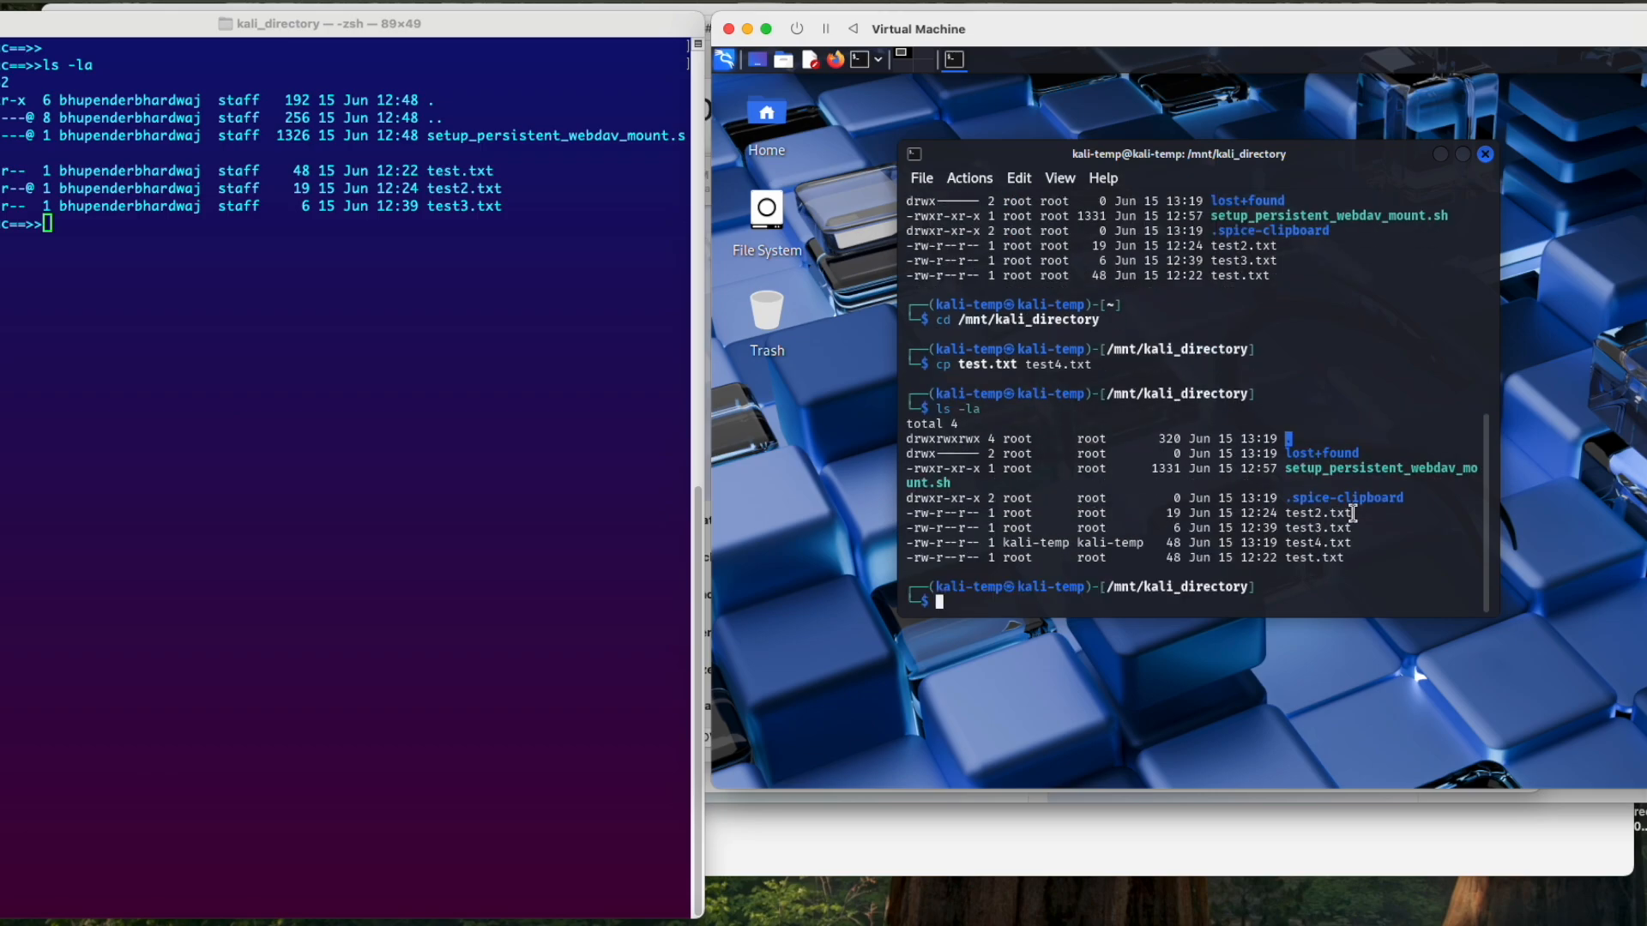
# Step: Highlight test4.txt in the Kali listing, switch to the Mac terminal and list kali_directory with ls -l
pyautogui.moveTo(1076, 543); pyautogui.dragTo(1354, 543)
pyautogui.click(1374, 550)
pyautogui.doubleClick(1335, 542)
pyautogui.click(572, 478)
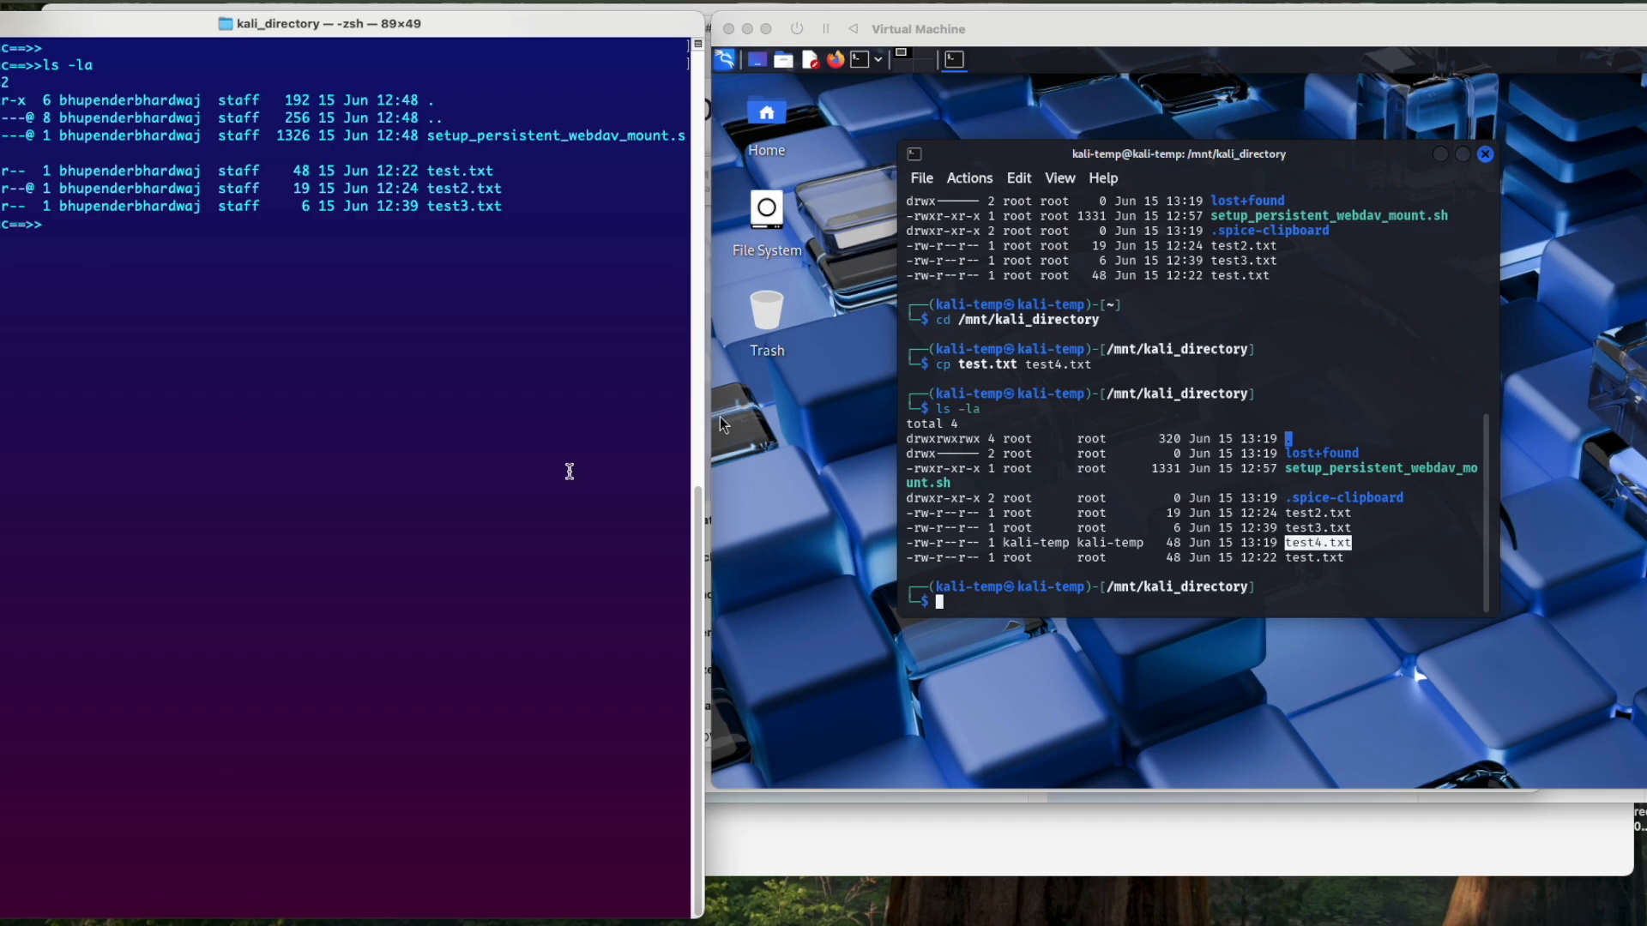
pyautogui.write('ls -l')
pyautogui.press('Return')
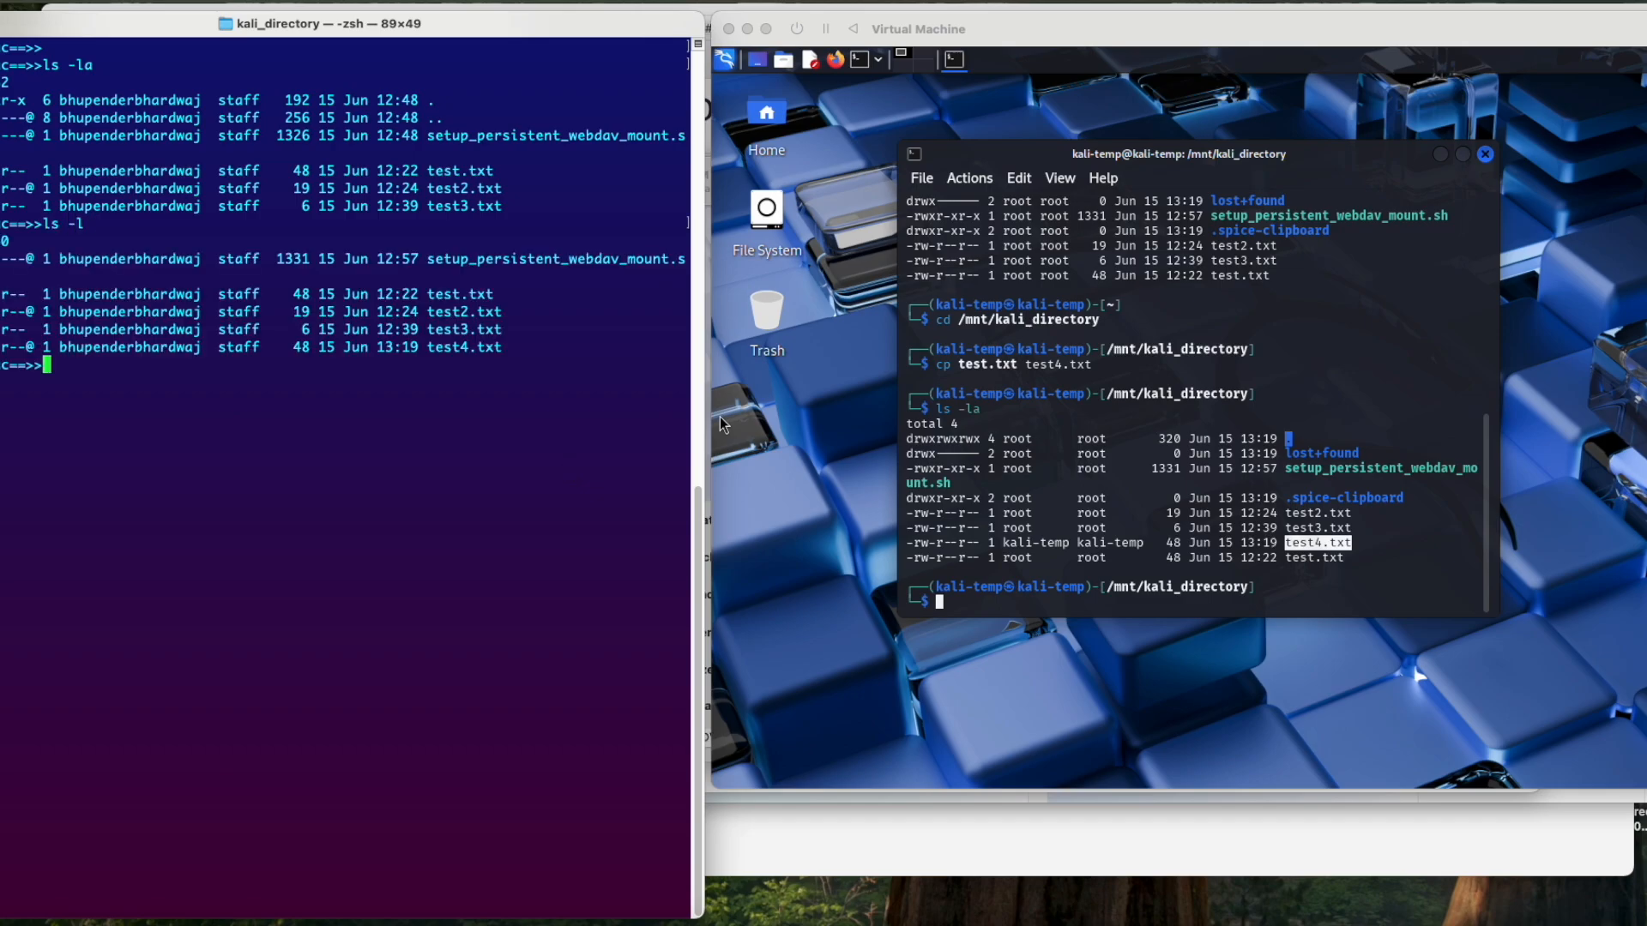
# Step: Display the contents of a file in kali_directory with cat on the Mac
pyautogui.write('cat')
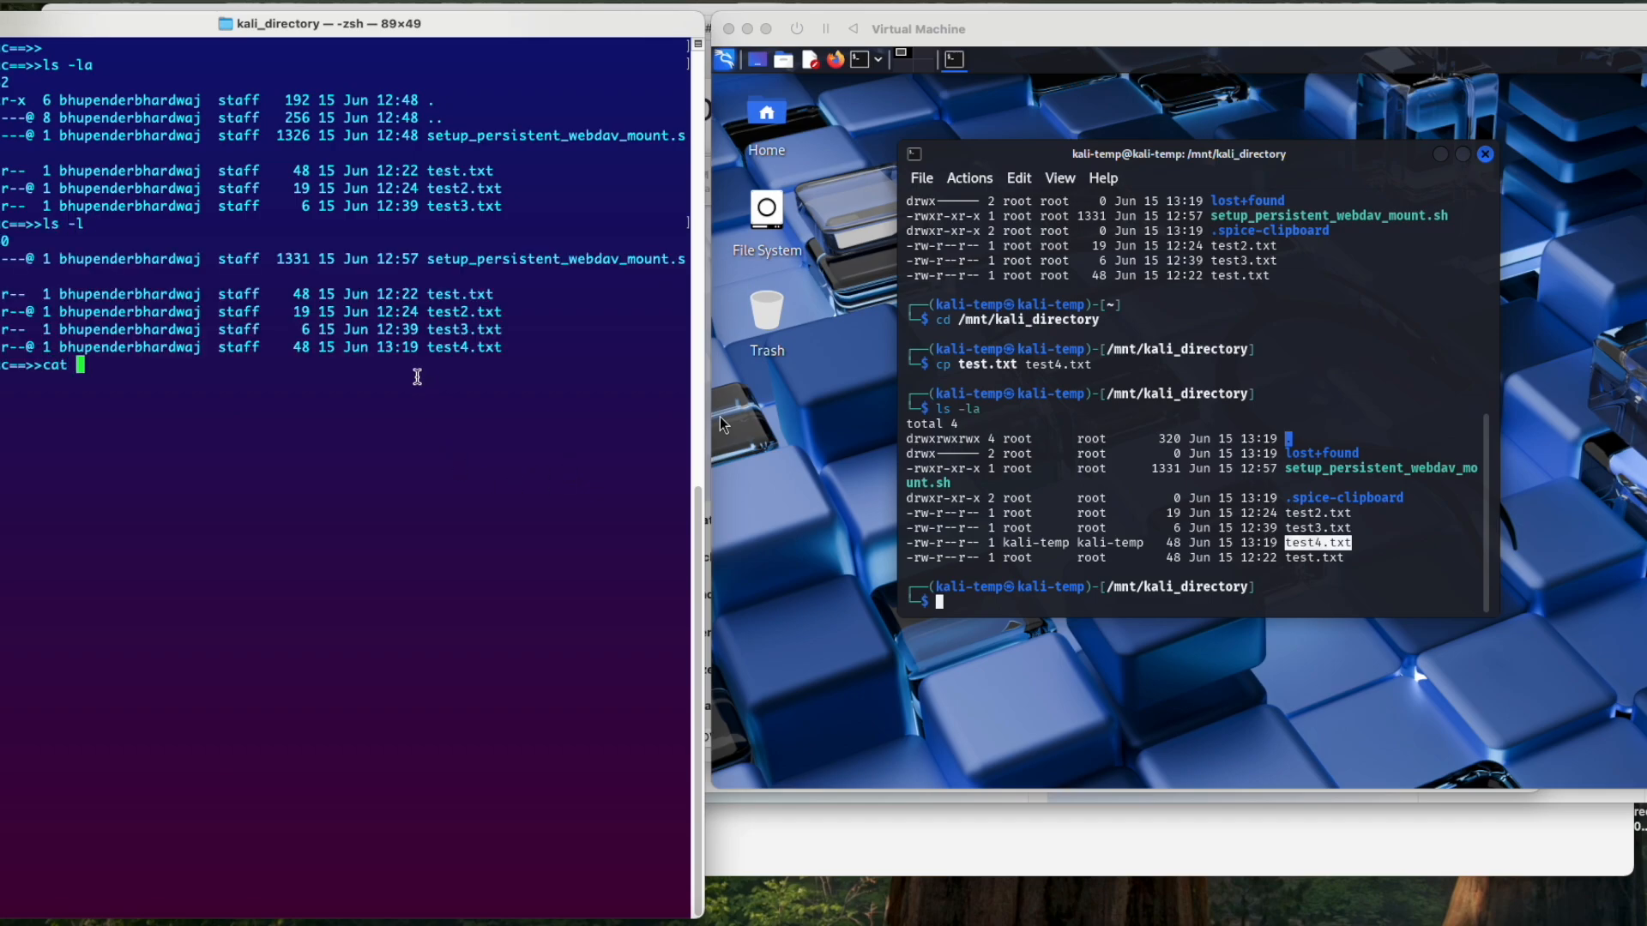